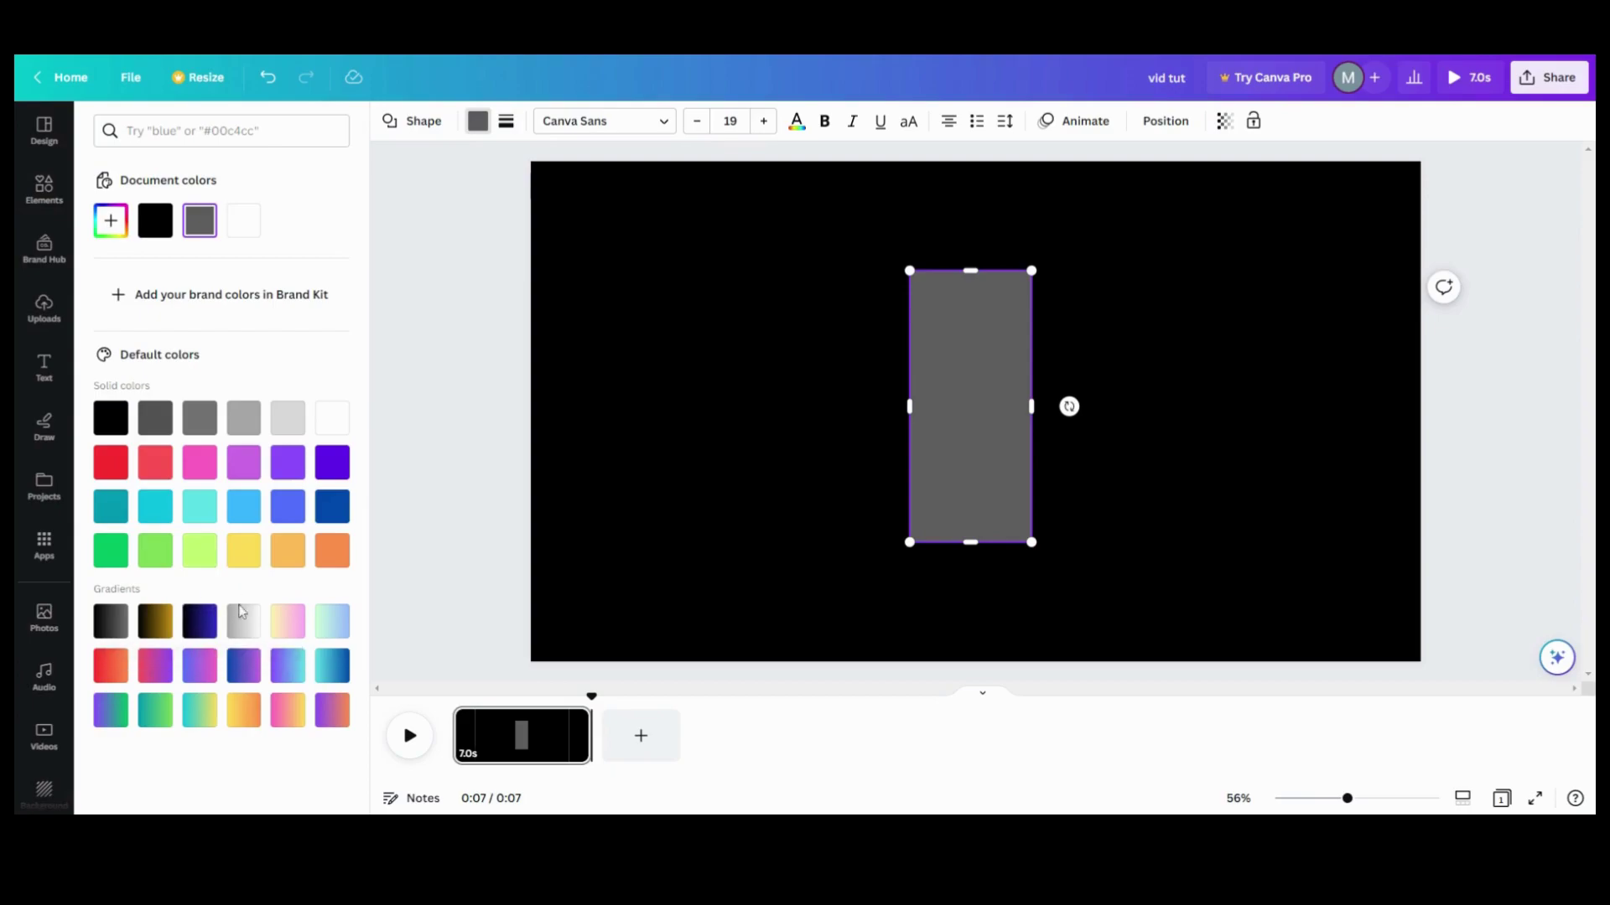
Step: Try the grey-to-white gradient and a solid purple fill on the rectangle
left_click(247, 631)
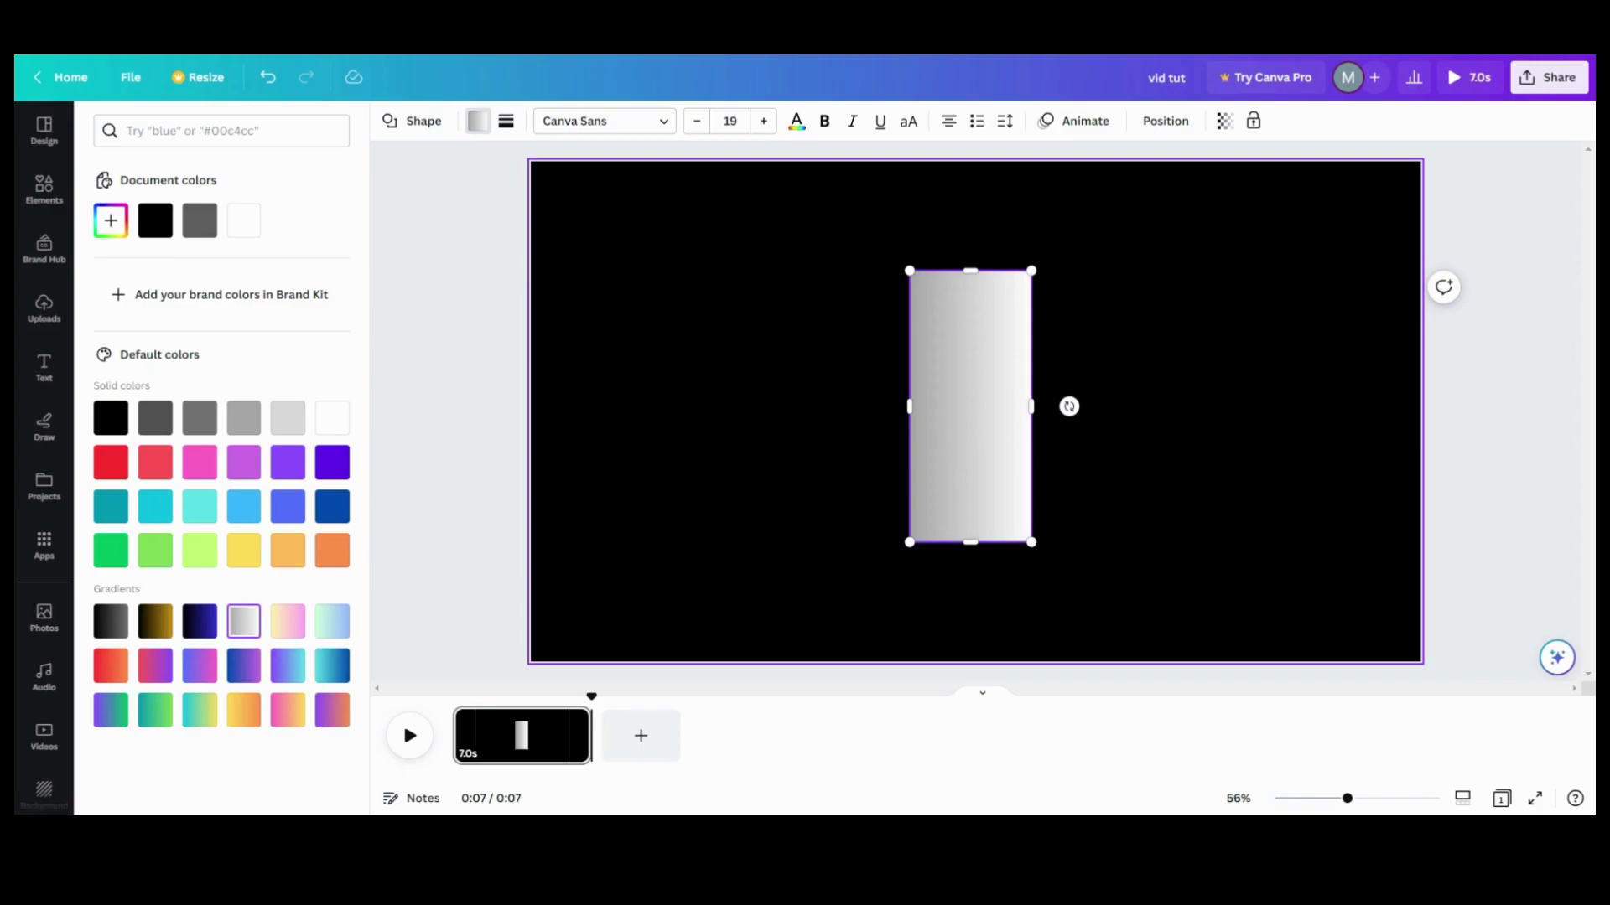
left_click(287, 462)
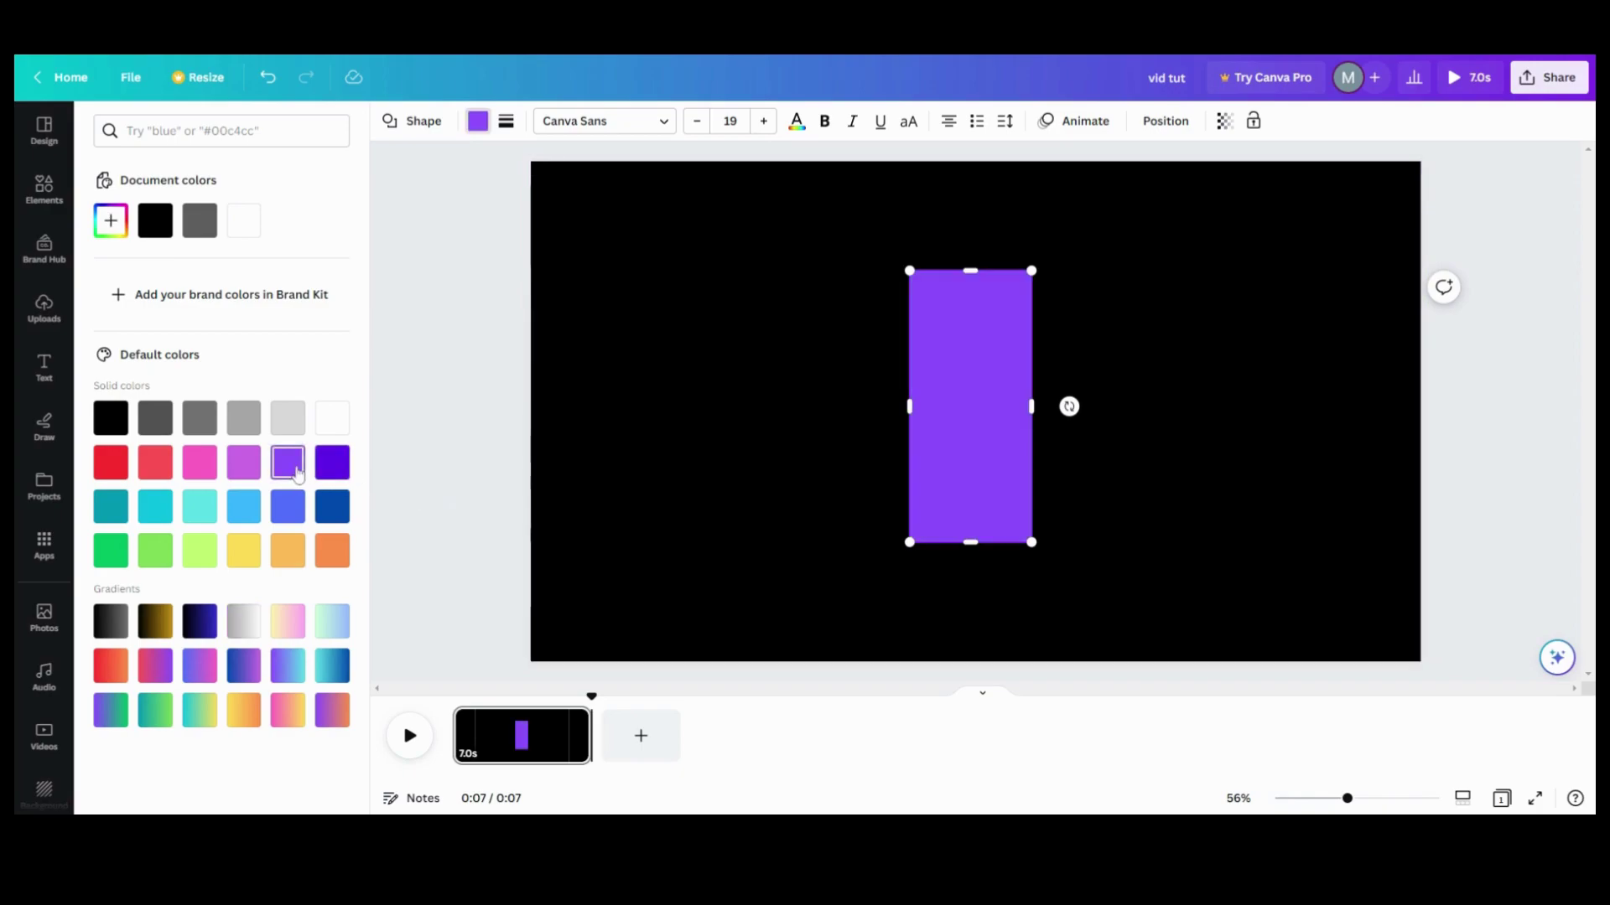
left_click(243, 621)
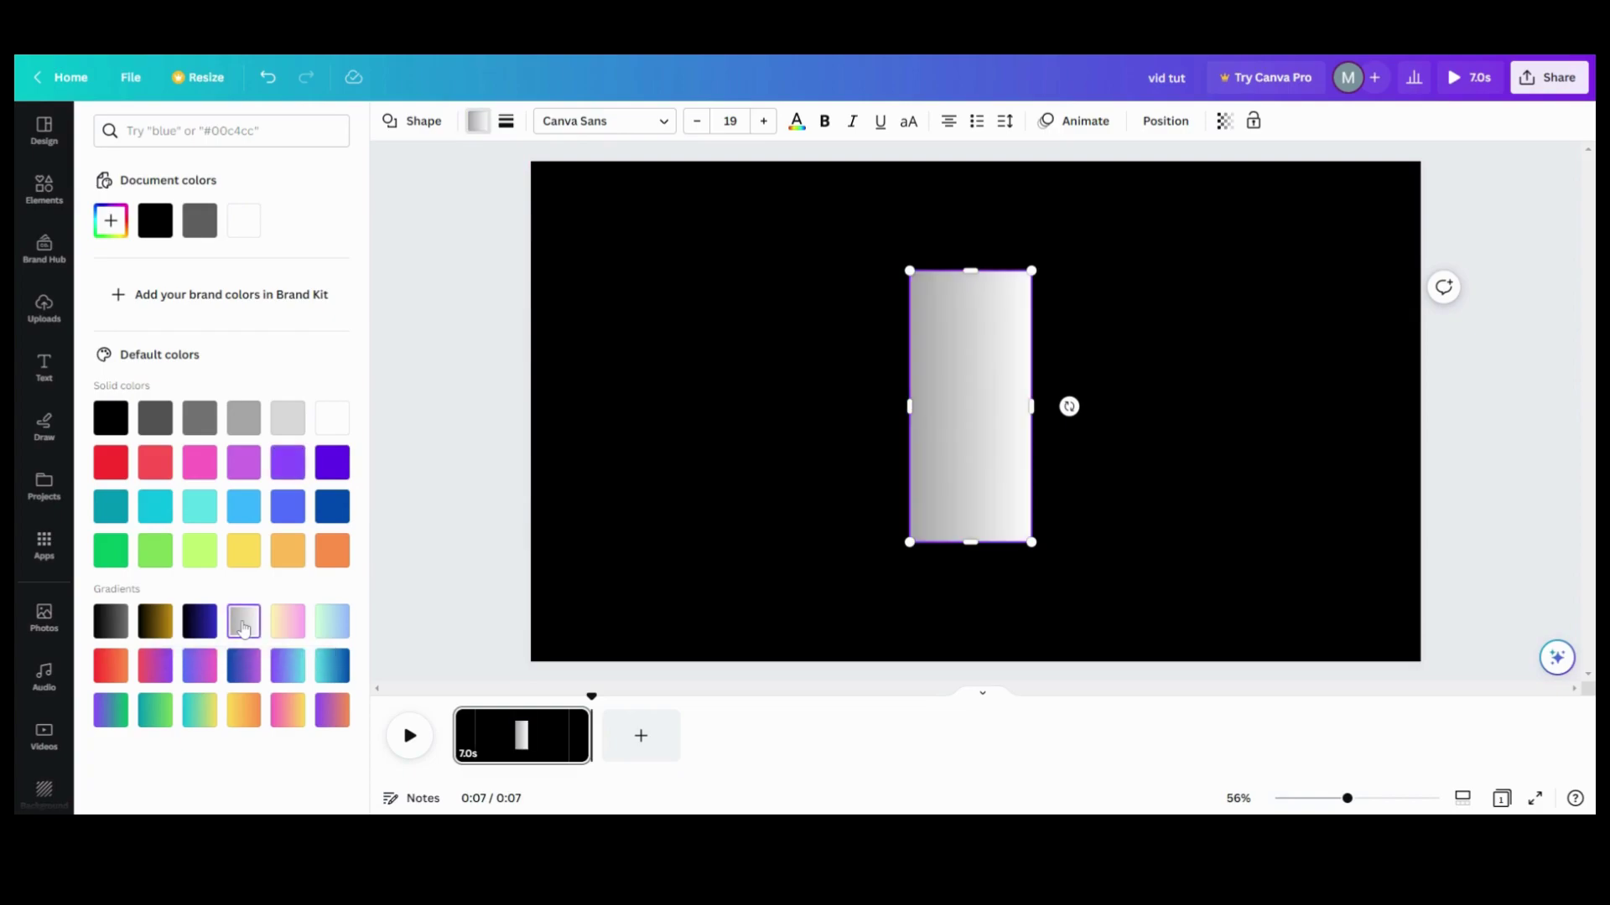
Step: Fill the rectangle with solid white
left_click(332, 426)
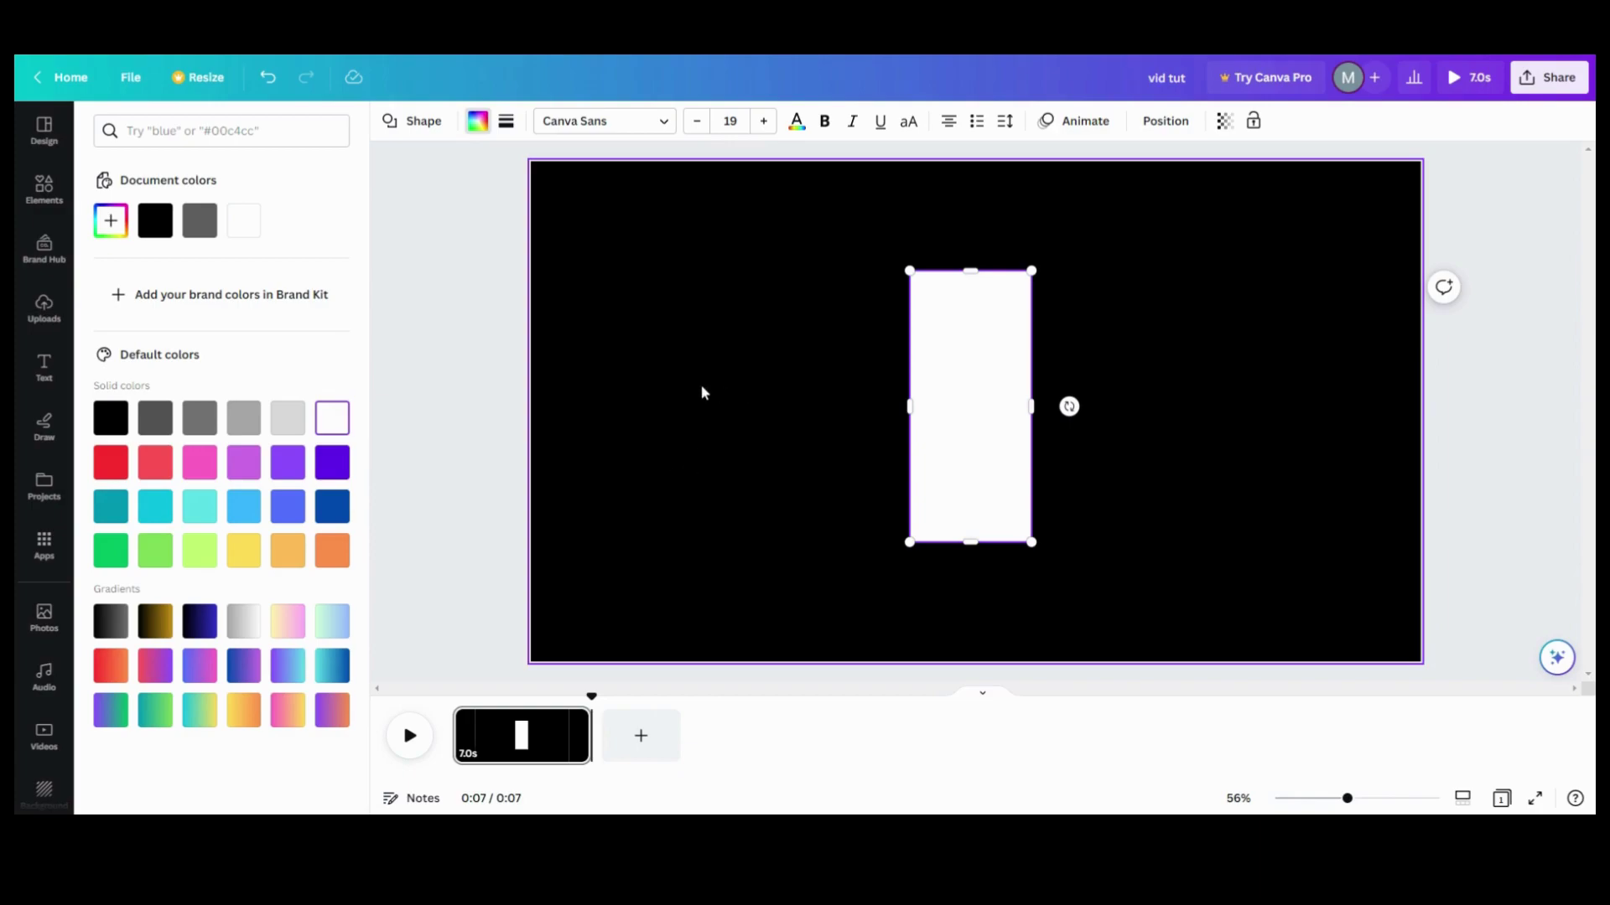
left_click(683, 373)
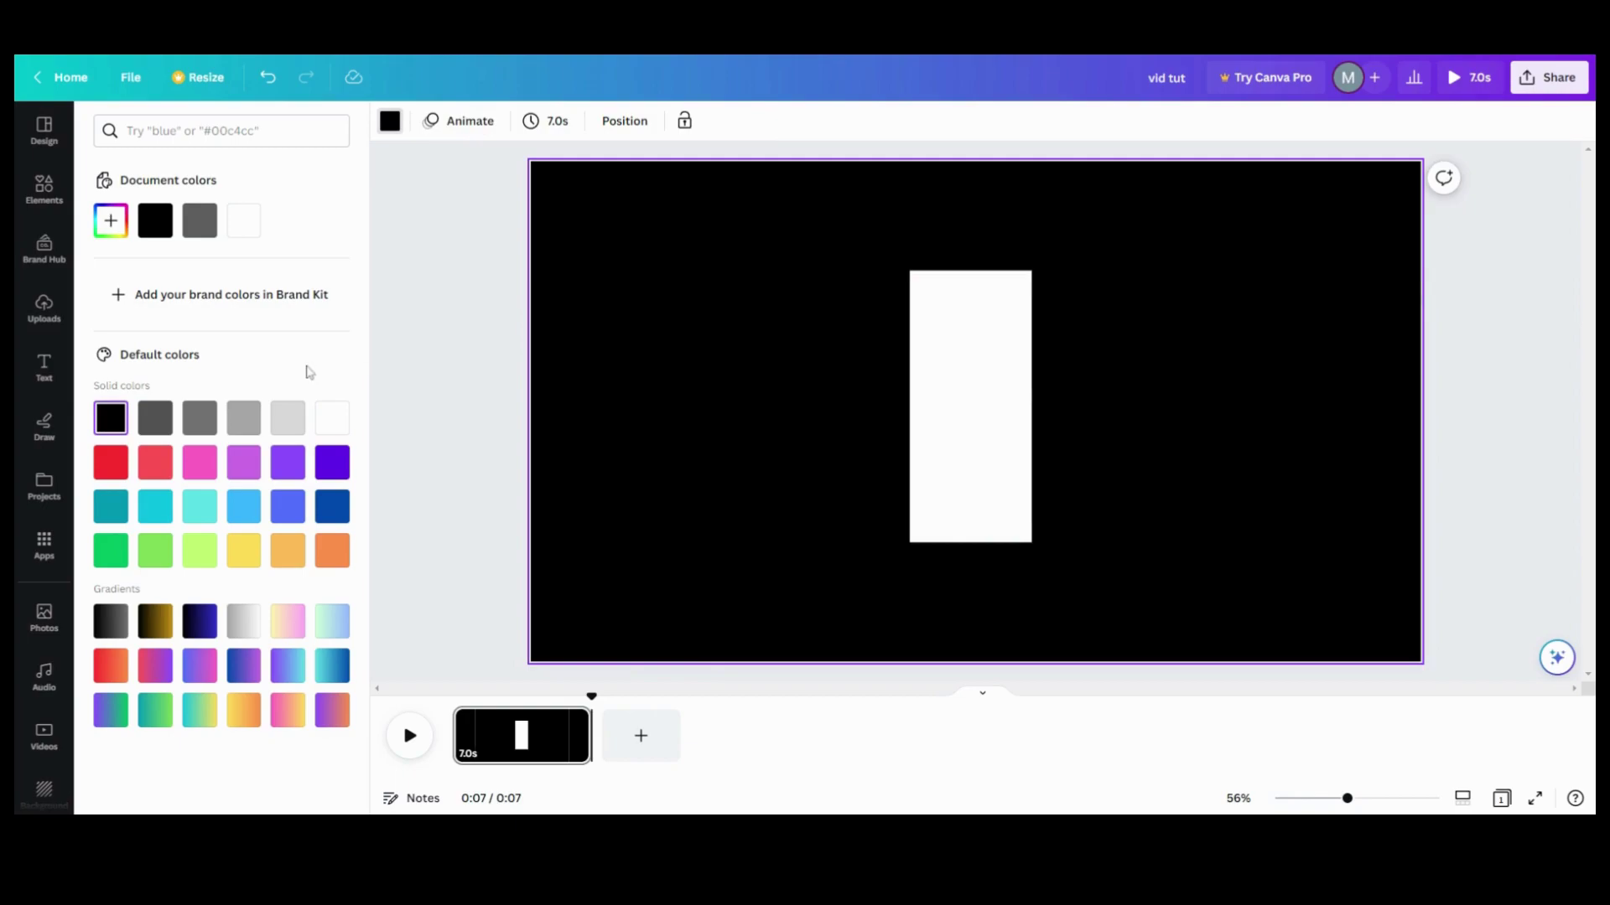
Step: Add two copies of the starred Black Gradient Rectangle and spread them apart over the left and right sides of the white rectangle
scroll(46, 775, "down", 3)
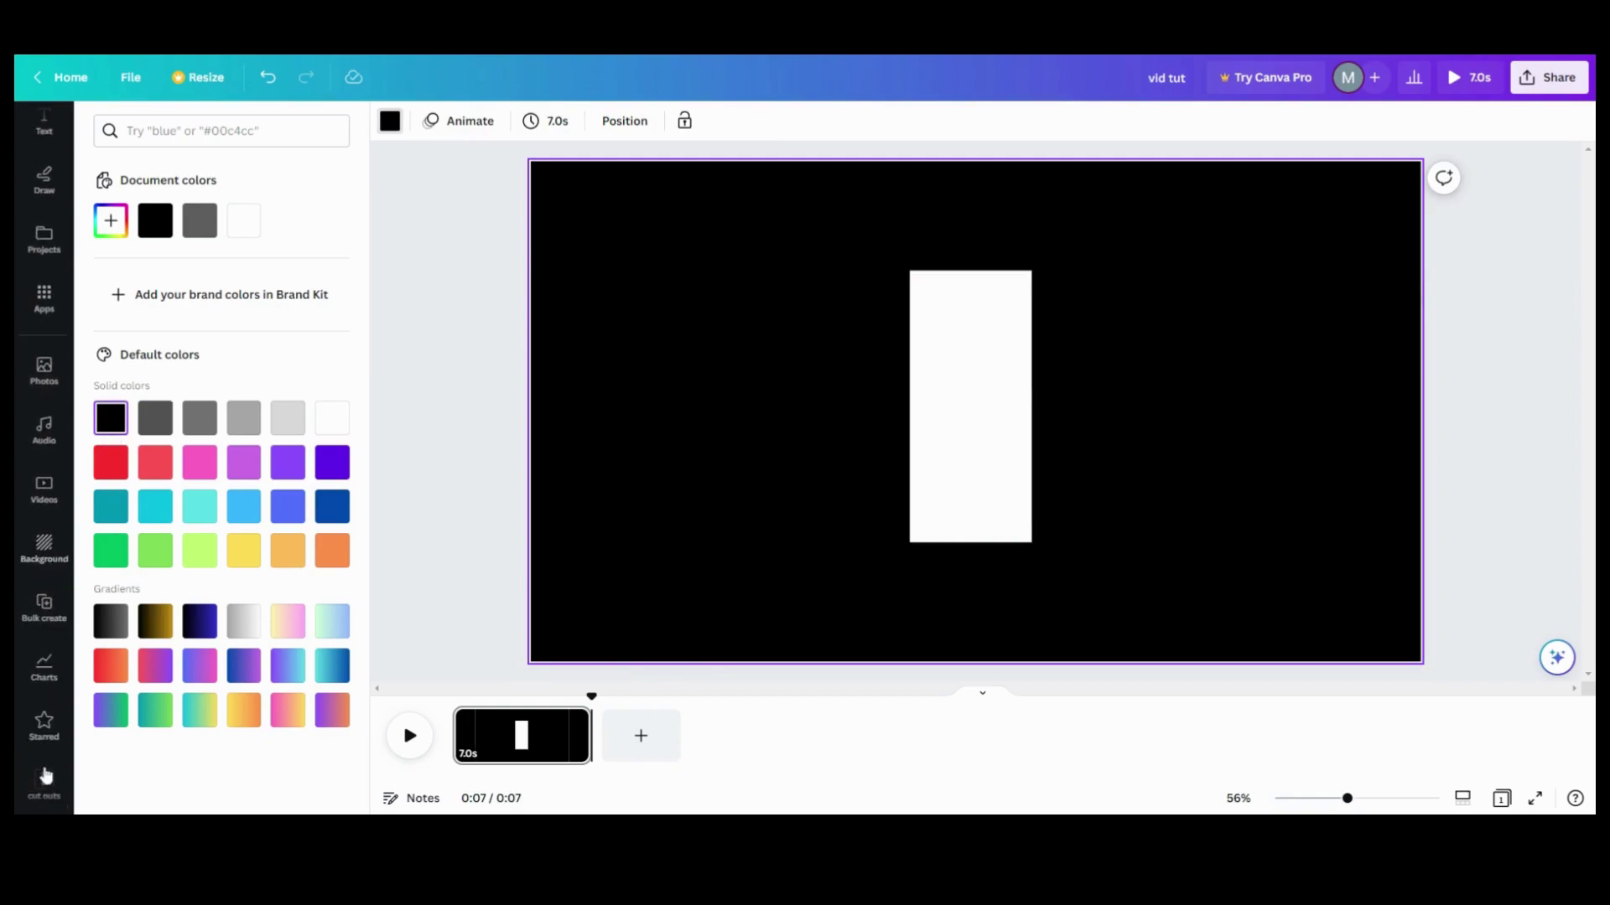
left_click(53, 733)
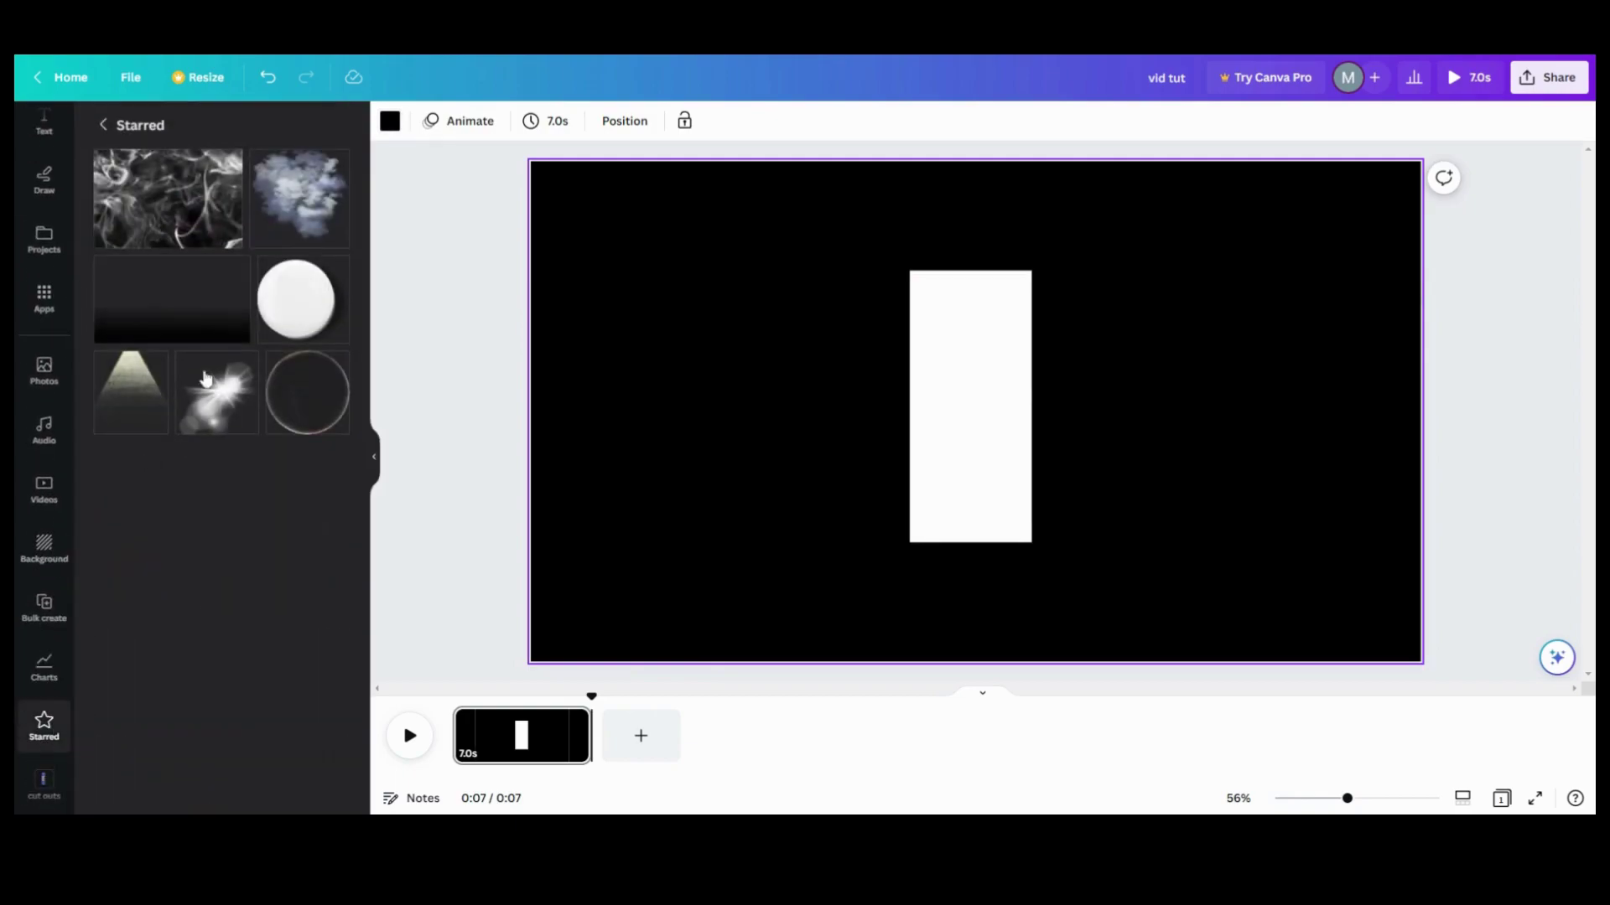
left_click(236, 273)
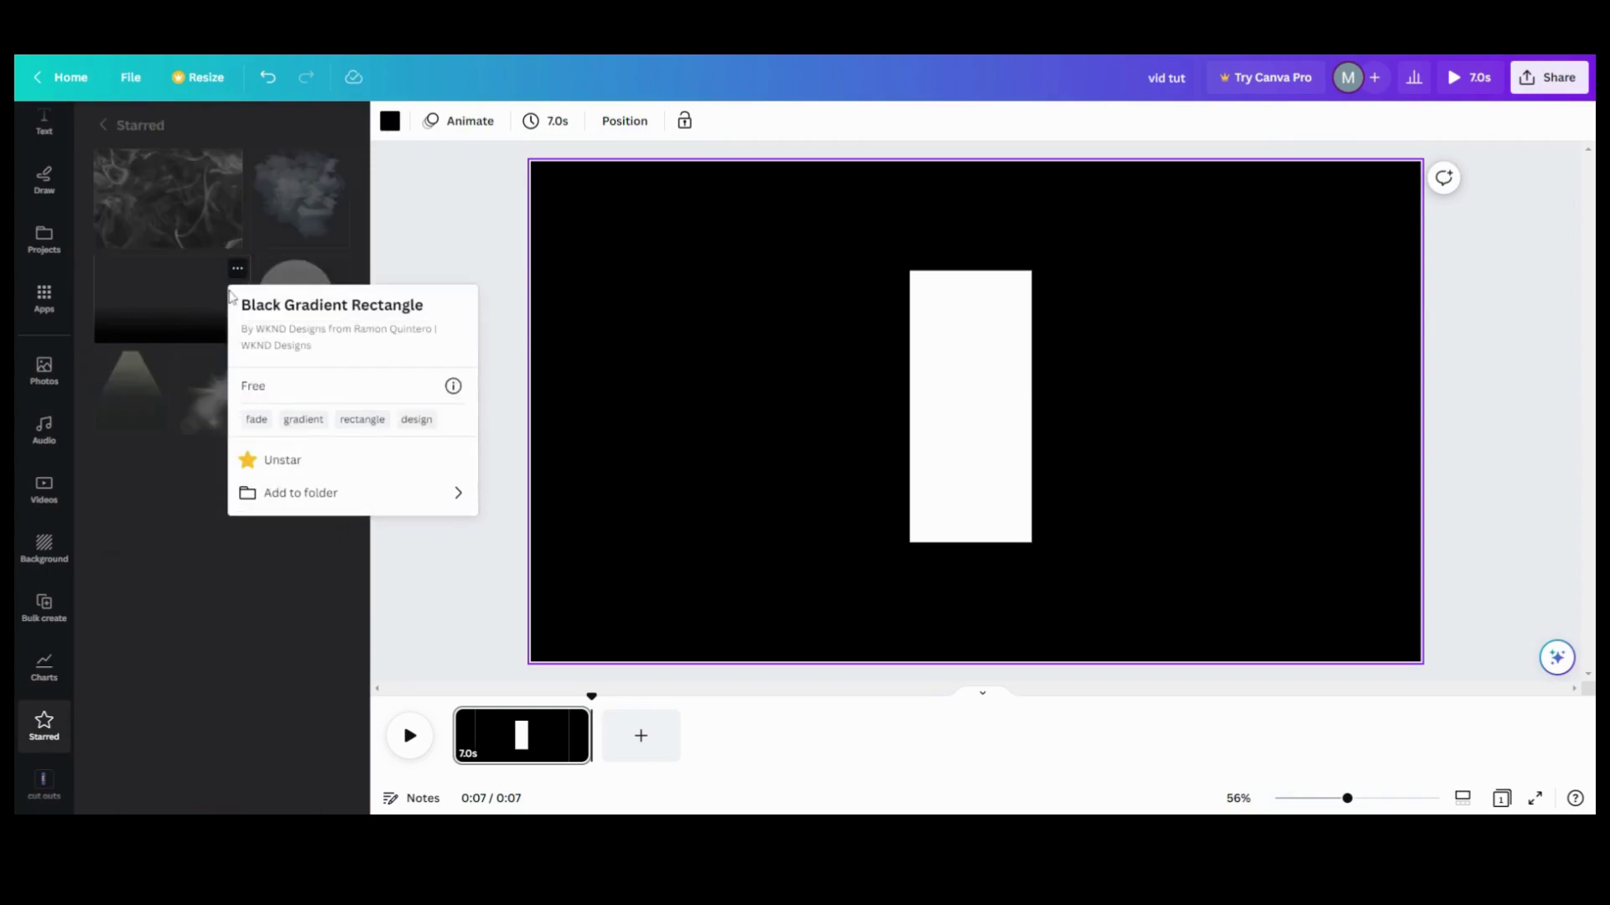
left_click(198, 334)
left_click(199, 333)
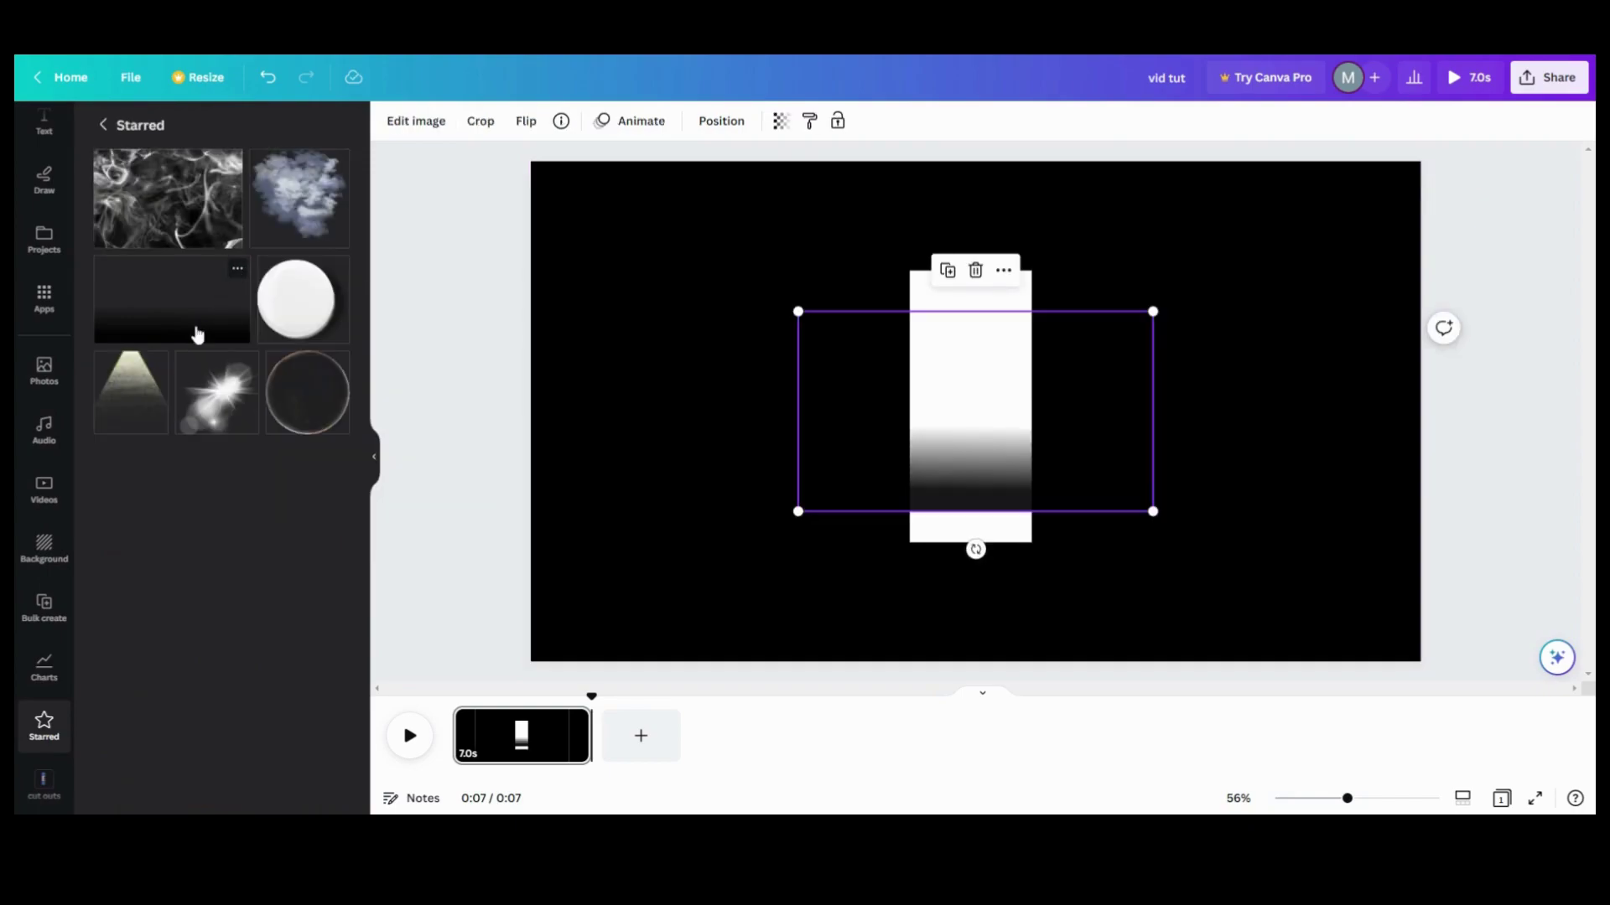
left_click_drag(802, 474, 735, 493)
left_click_drag(1070, 492, 1232, 495)
left_click(880, 498)
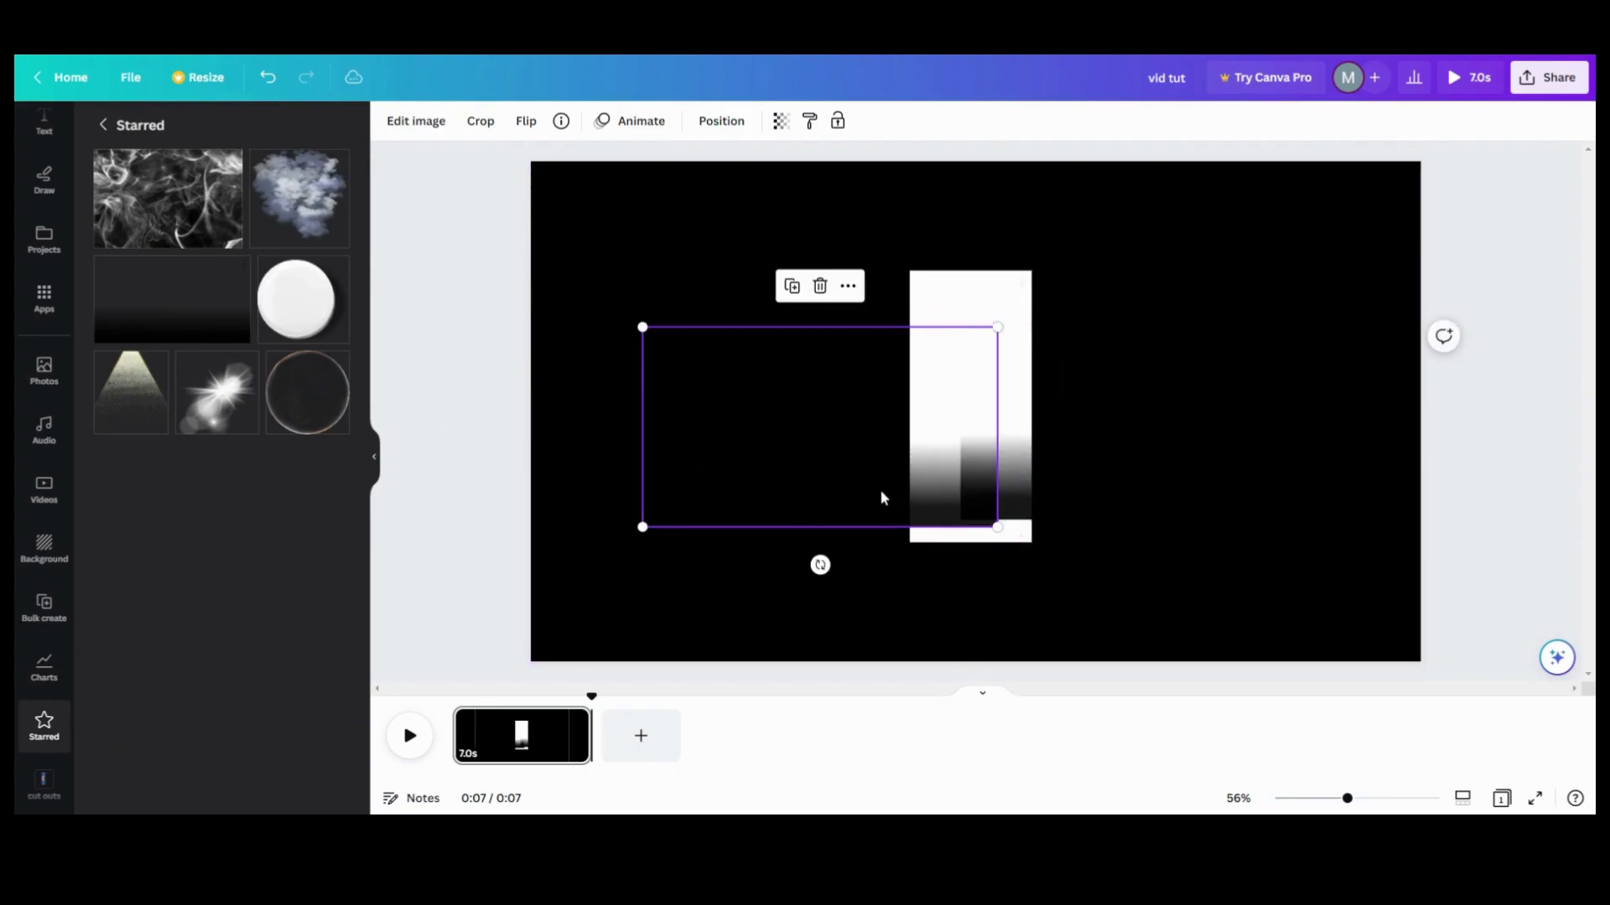
Step: Rotate the left gradient copy a quarter turn so its dark edge faces left, and place it over the white rectangle's left side
left_click_drag(820, 565, 942, 416)
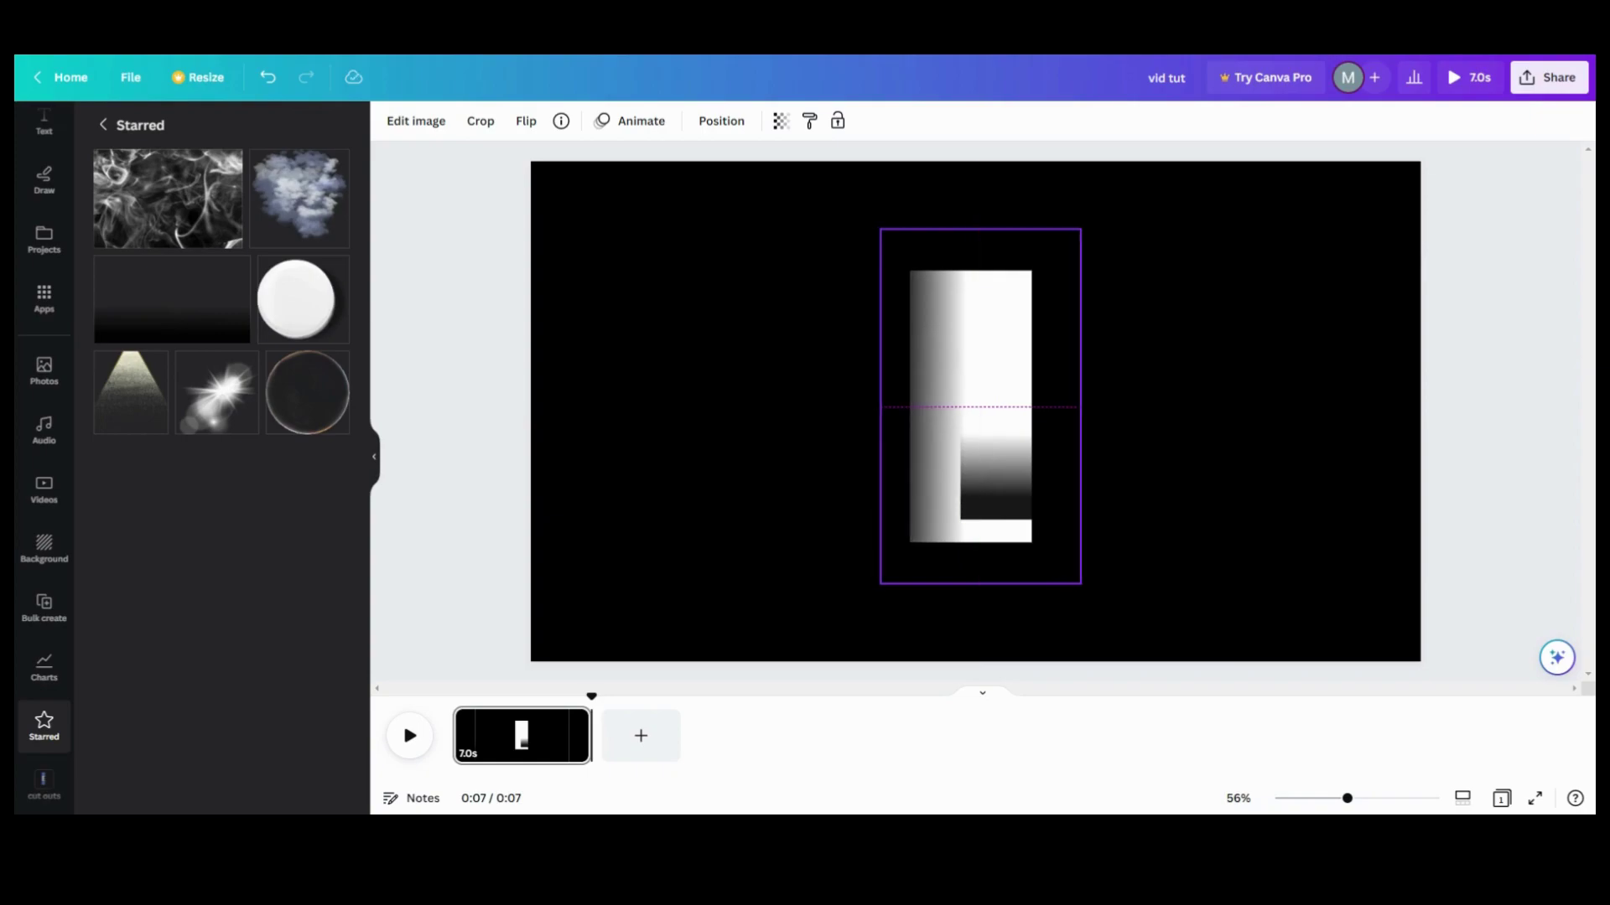
left_click_drag(942, 416, 942, 416)
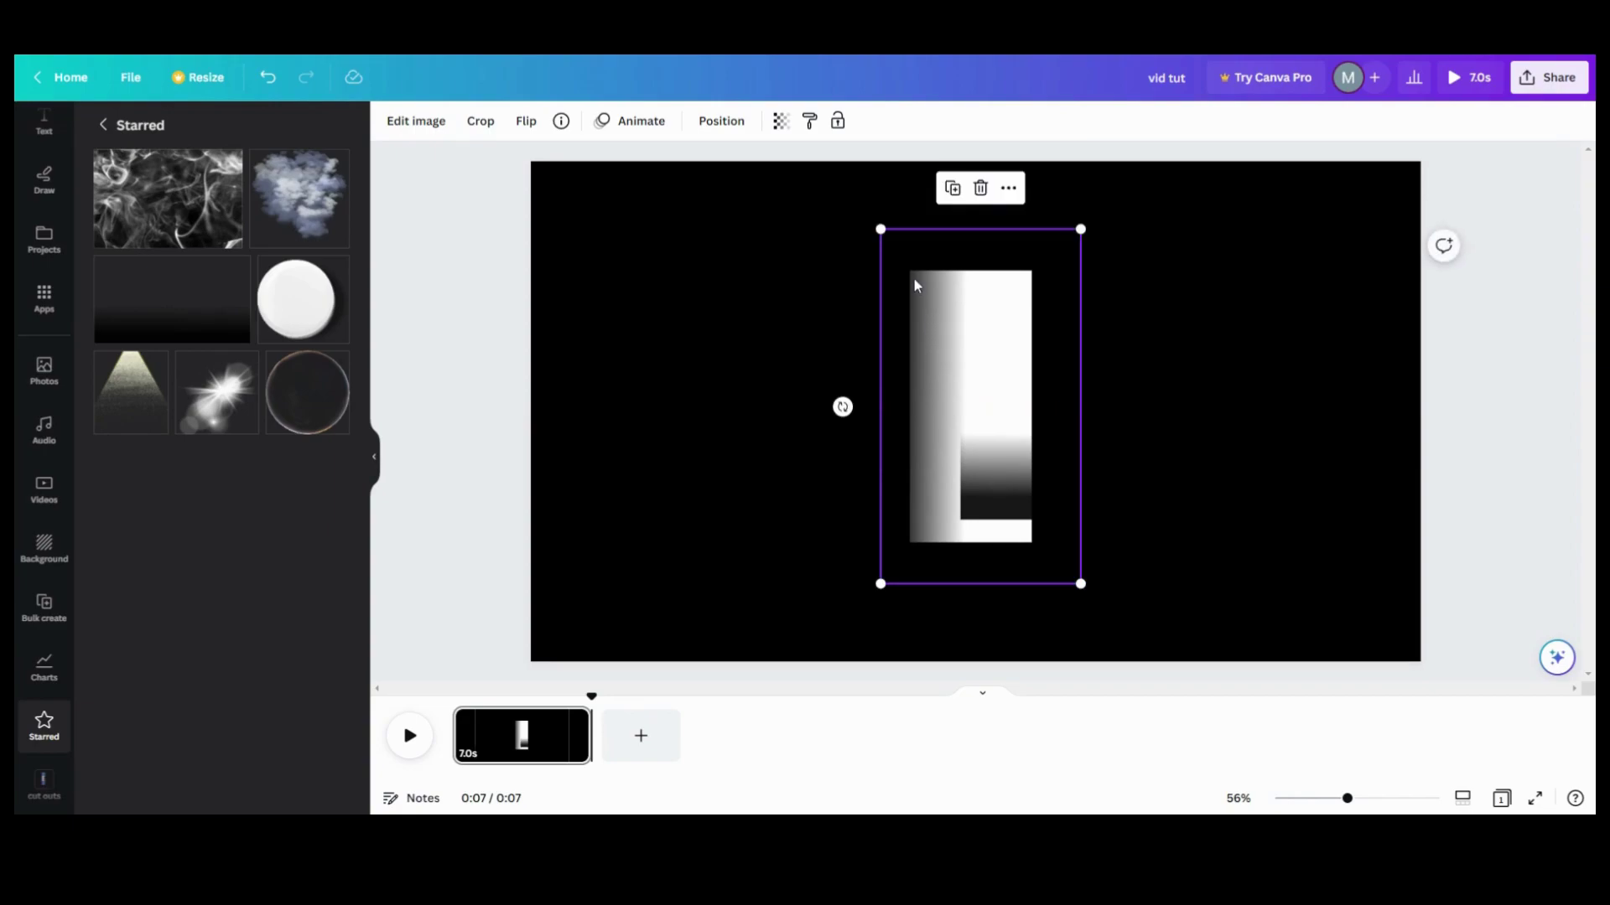
Step: Crop the left gradient copy freeform so its edges match the outline of the white rectangle
left_click(479, 133)
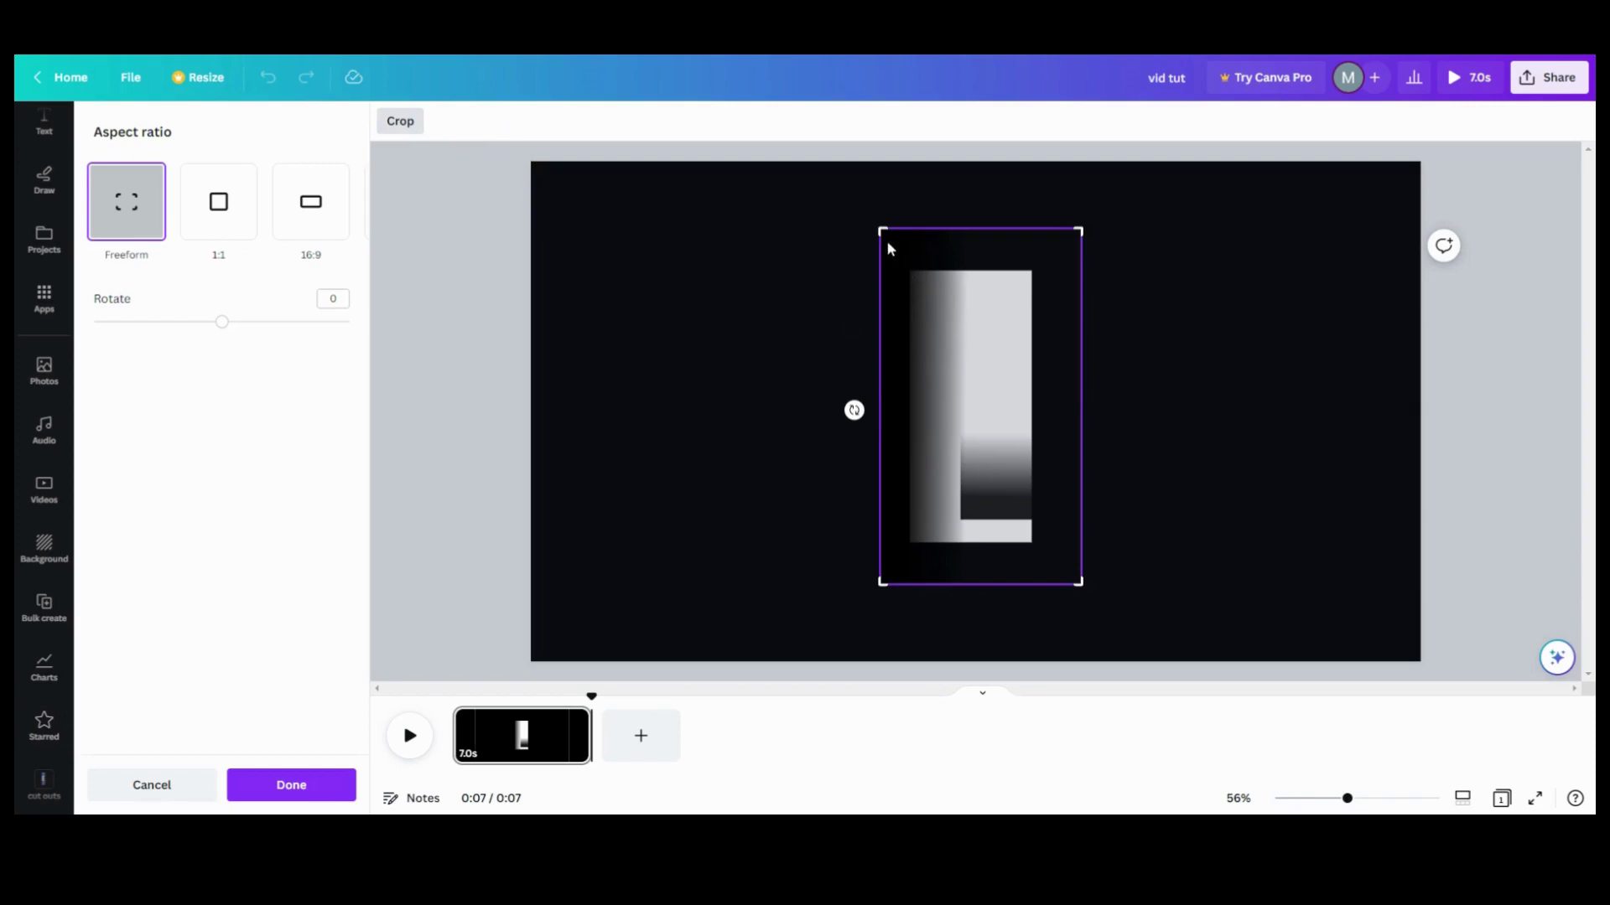
left_click_drag(880, 233, 880, 272)
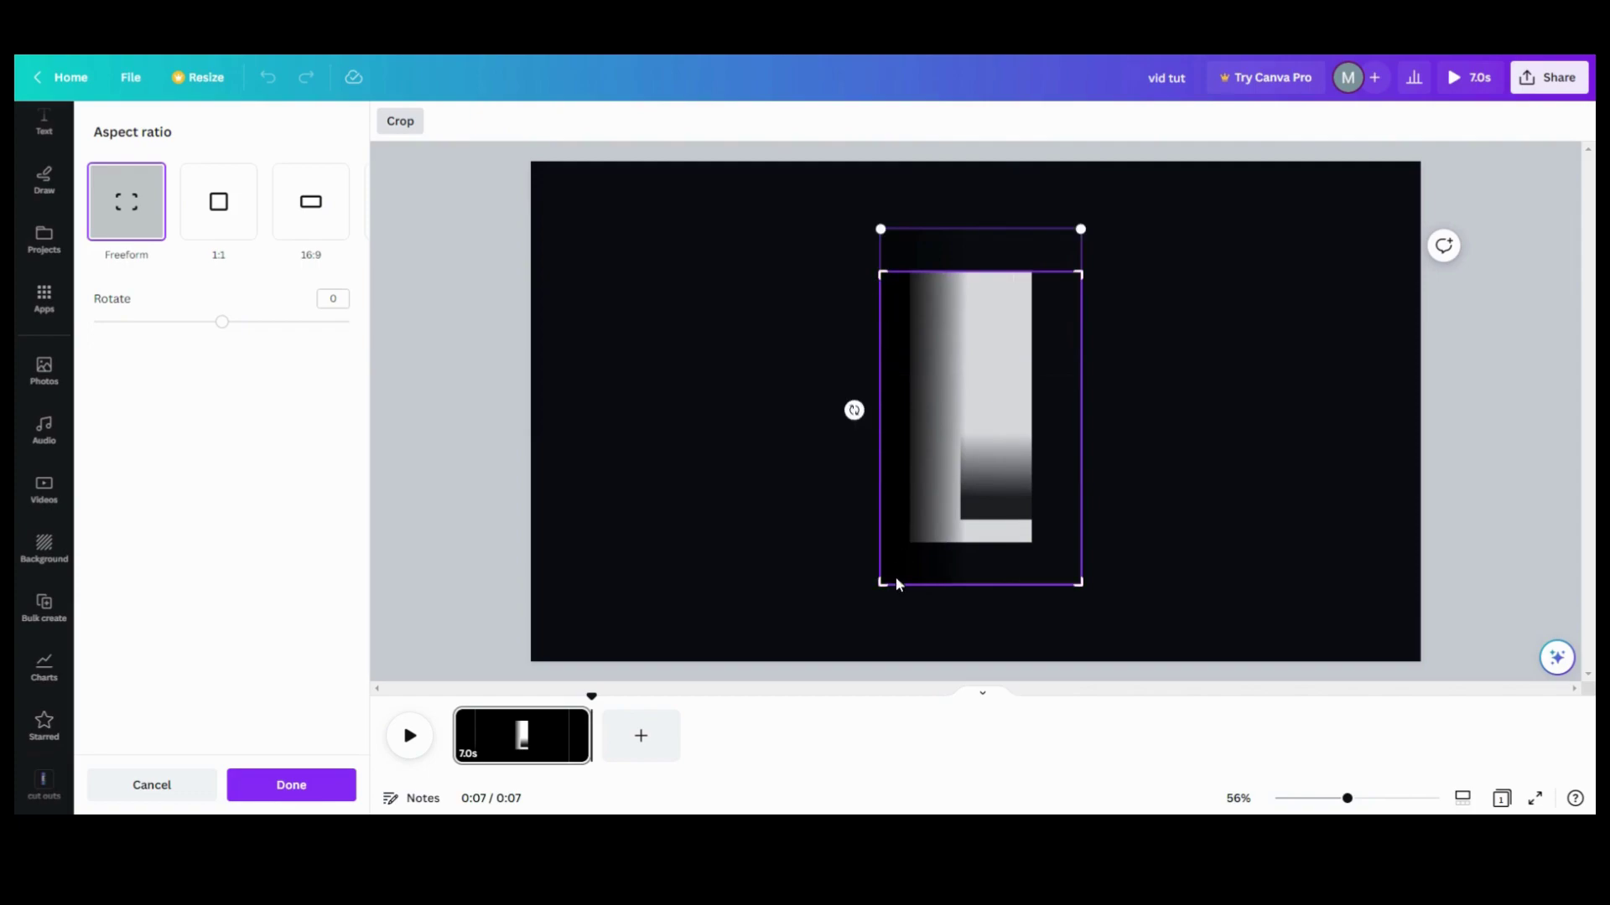
left_click_drag(882, 583, 910, 542)
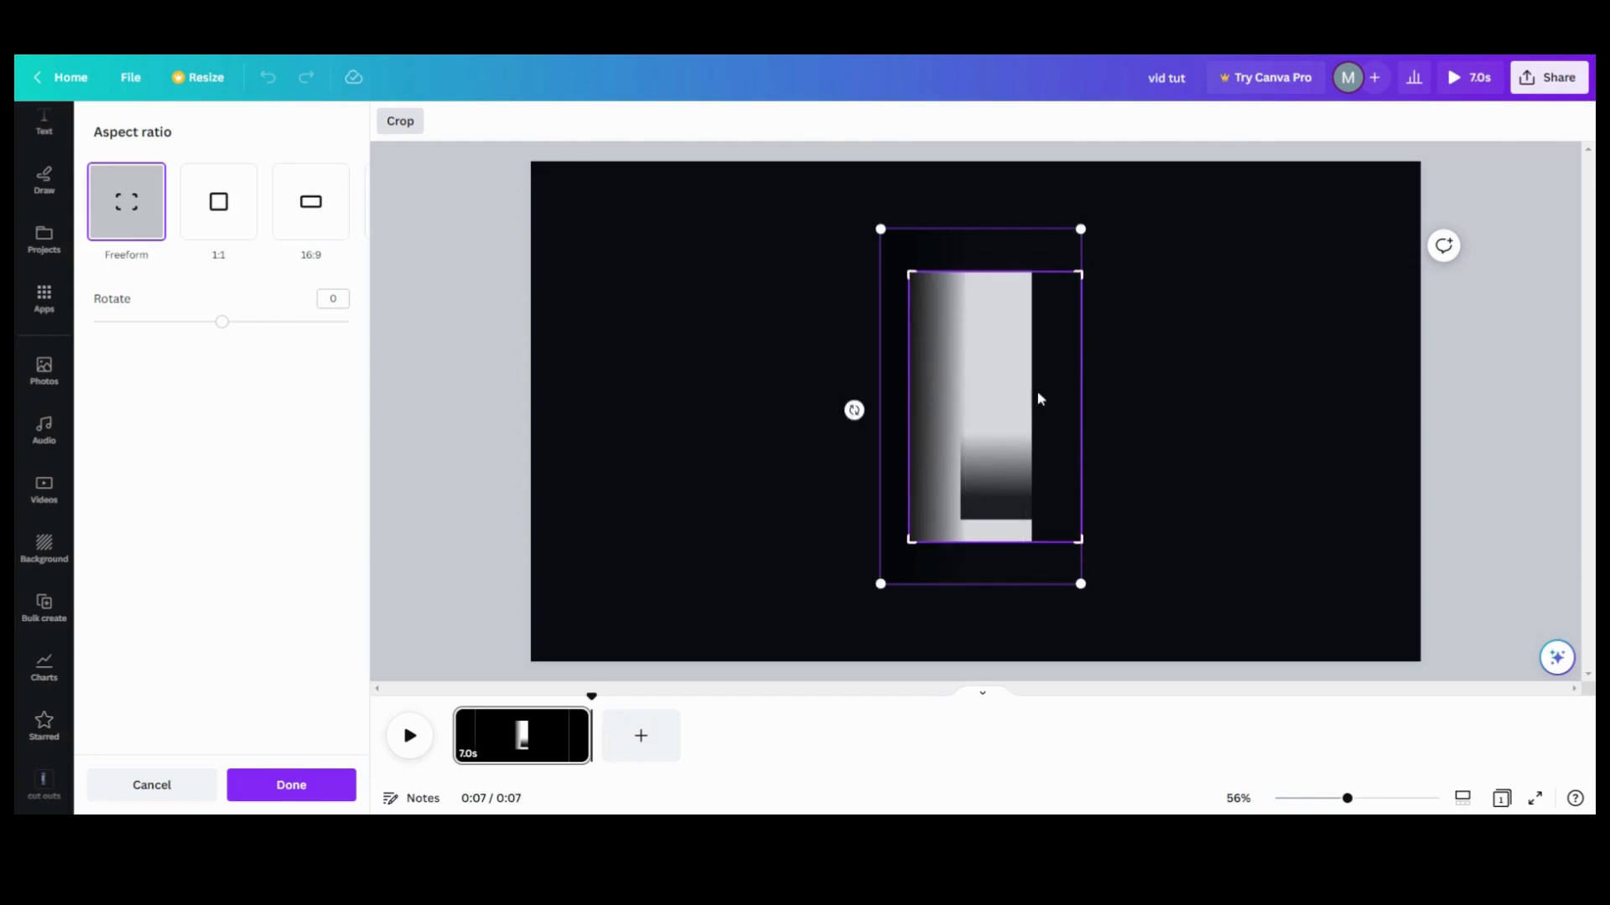
left_click_drag(1077, 274, 1031, 273)
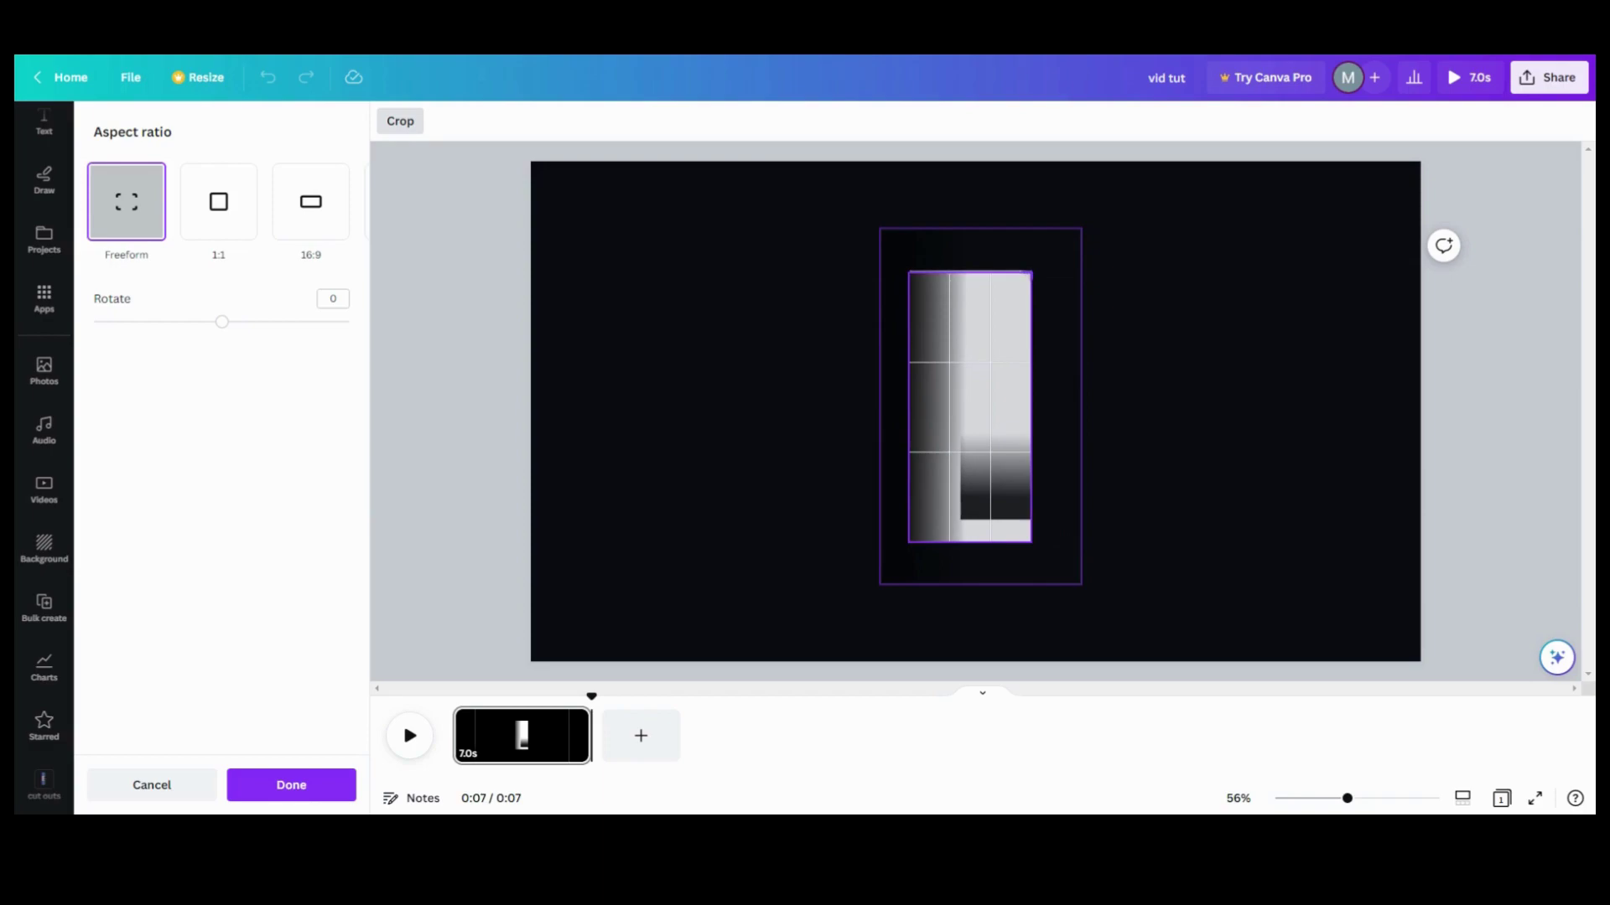
left_click(781, 379)
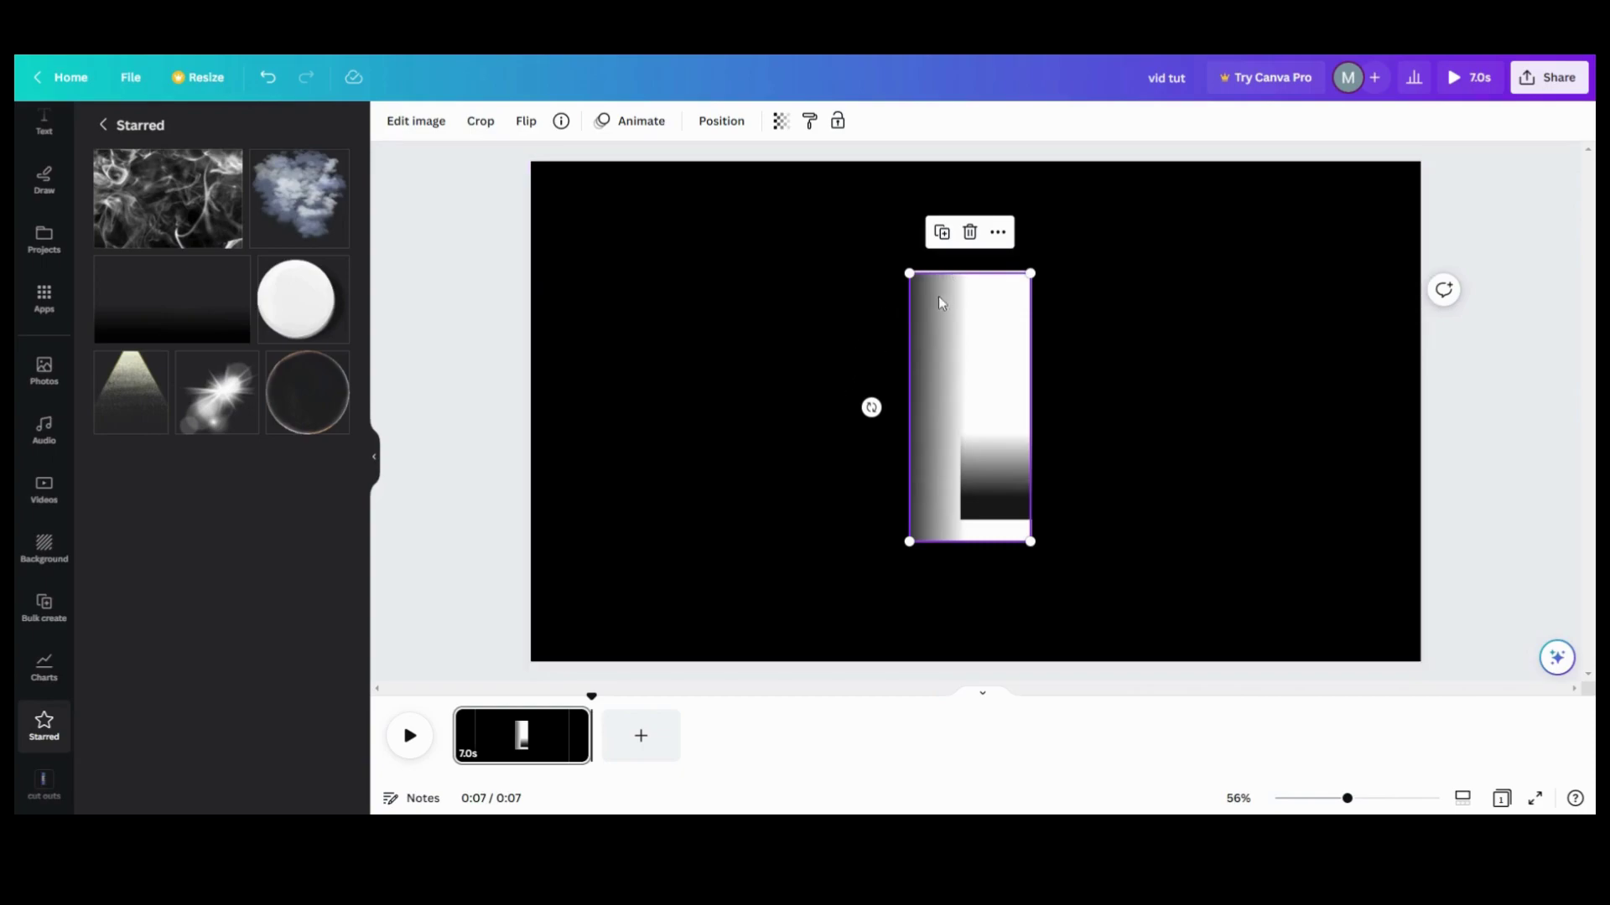
left_click(482, 123)
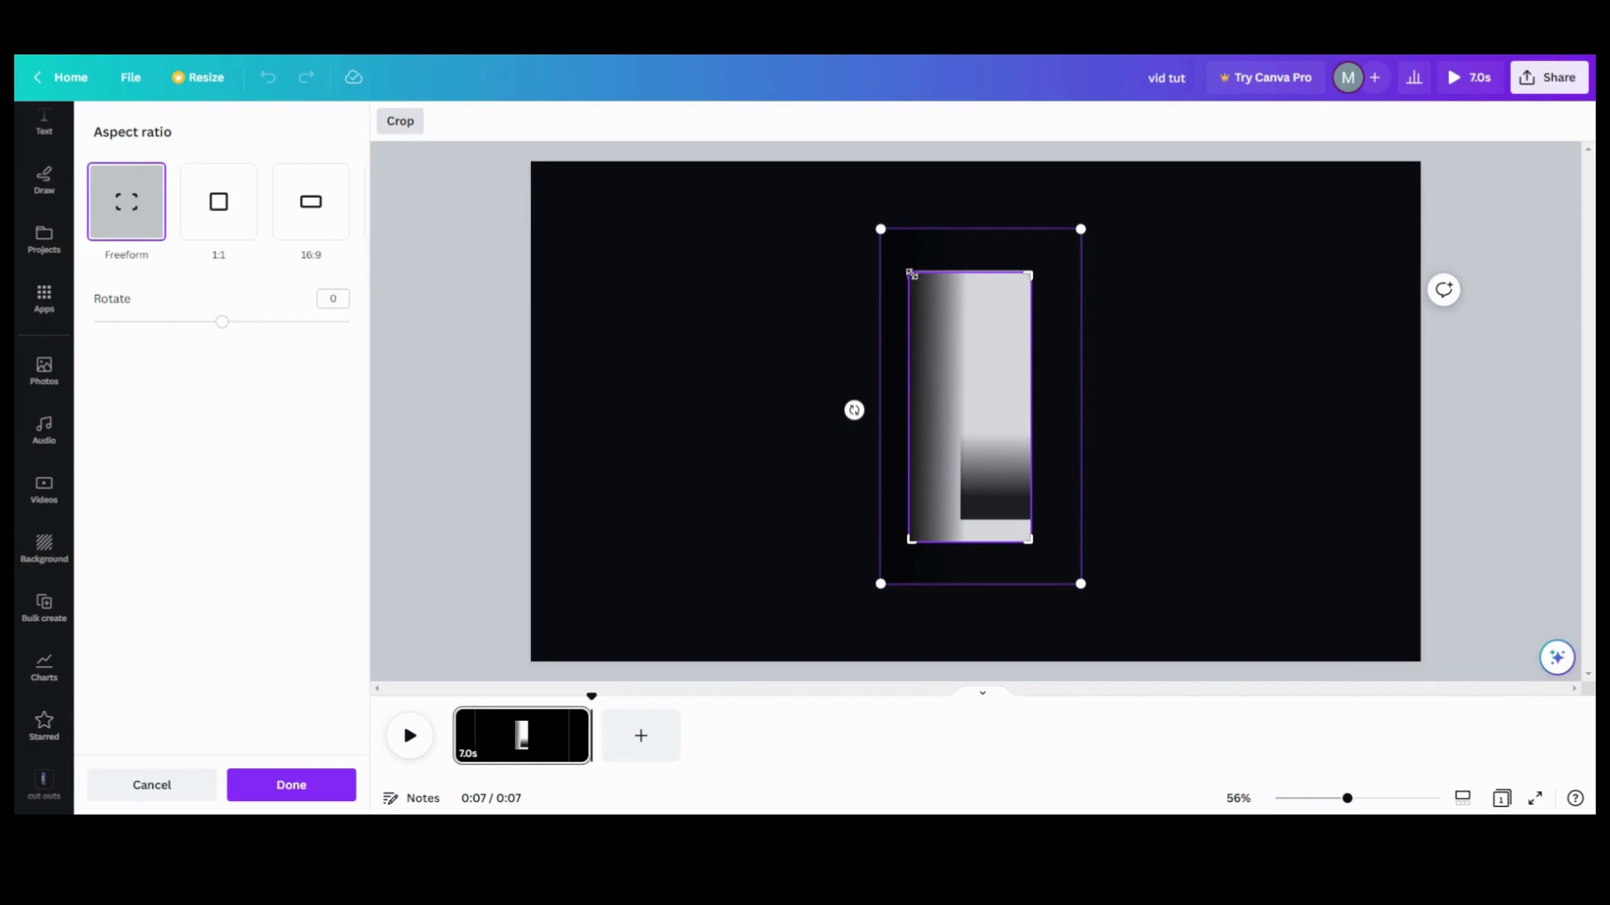
left_click_drag(912, 273, 910, 272)
left_click(826, 342)
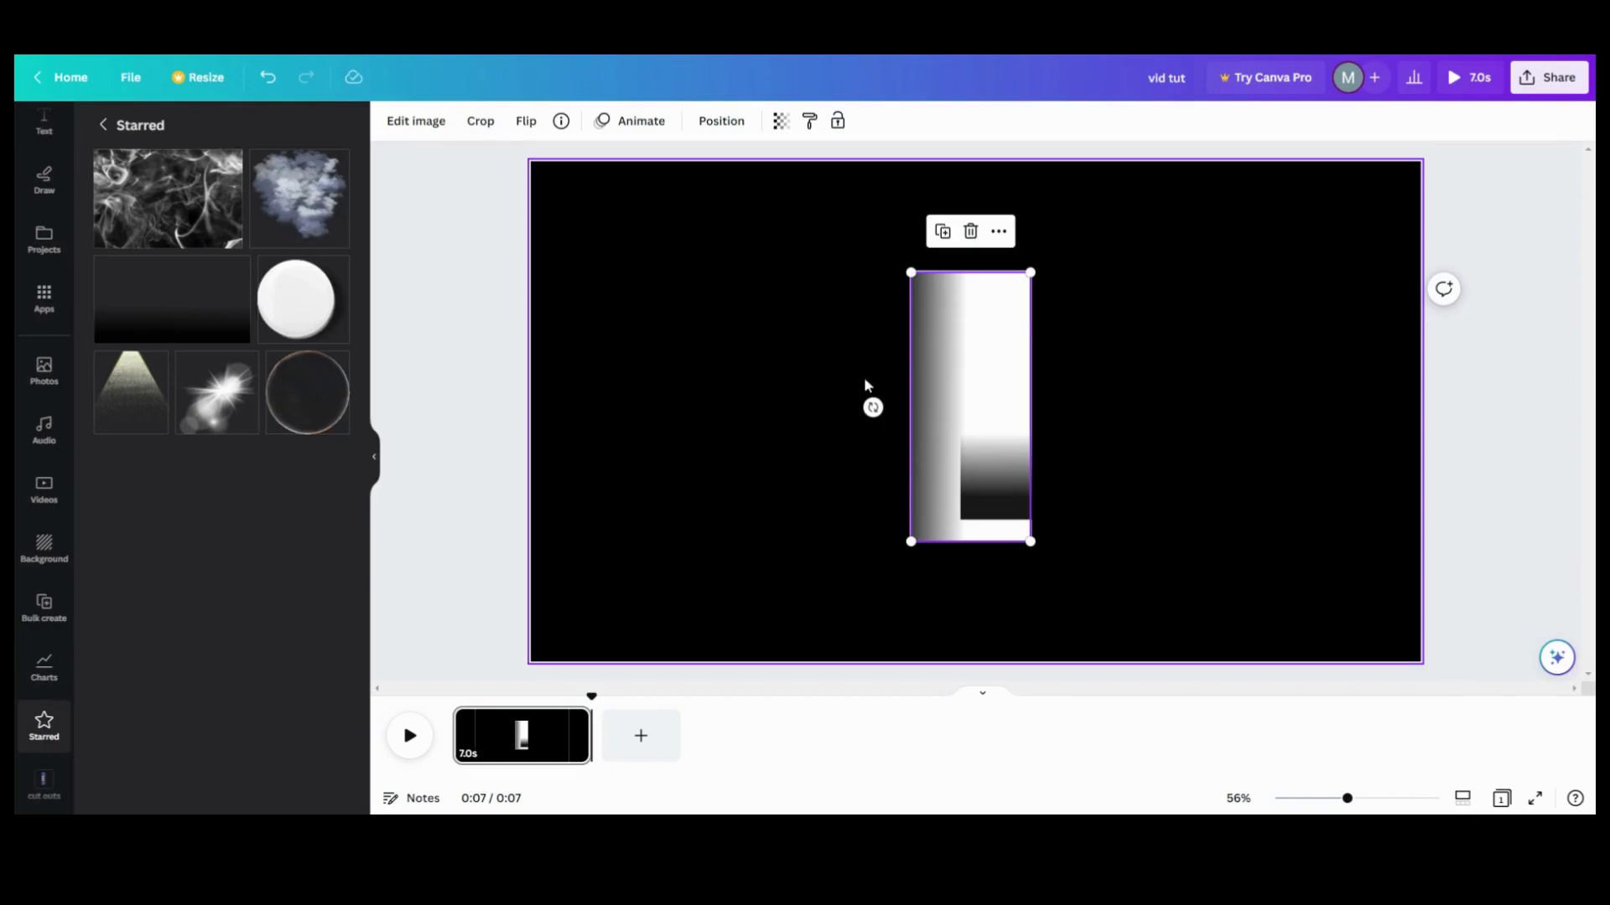
Step: Rotate the second gradient copy a quarter turn the opposite way so its dark edge faces right
left_click(1051, 502)
left_click_drag(1137, 557, 1275, 419)
Step: Nudge the left gradient copy and extend its crop slightly above the white rectangle's top edge
left_click(952, 474)
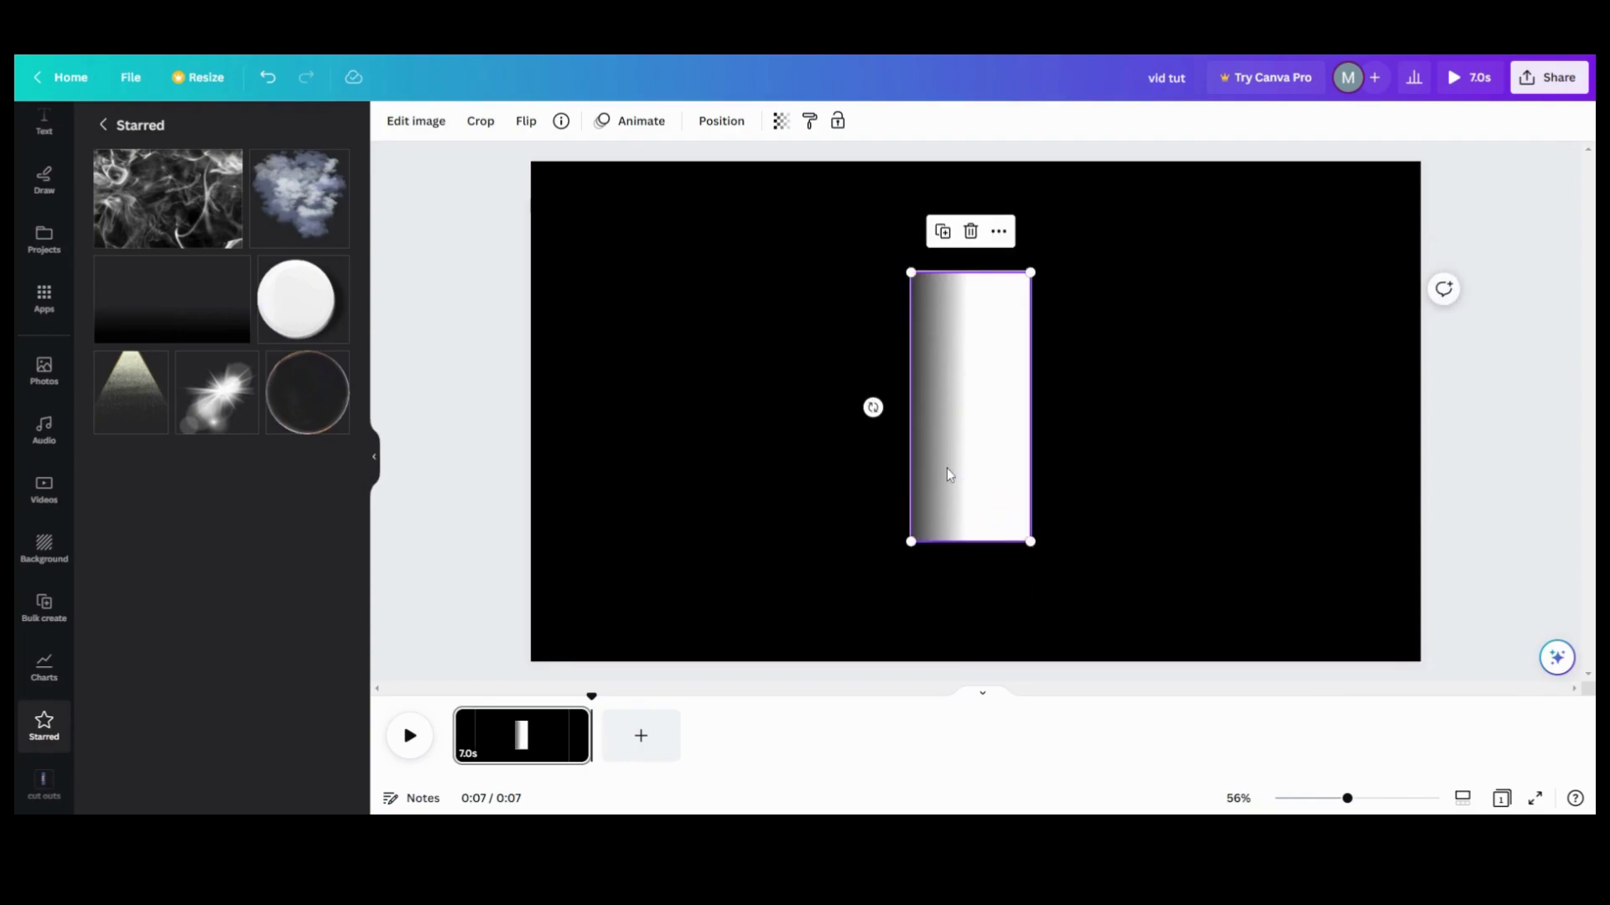
left_click_drag(944, 468, 944, 465)
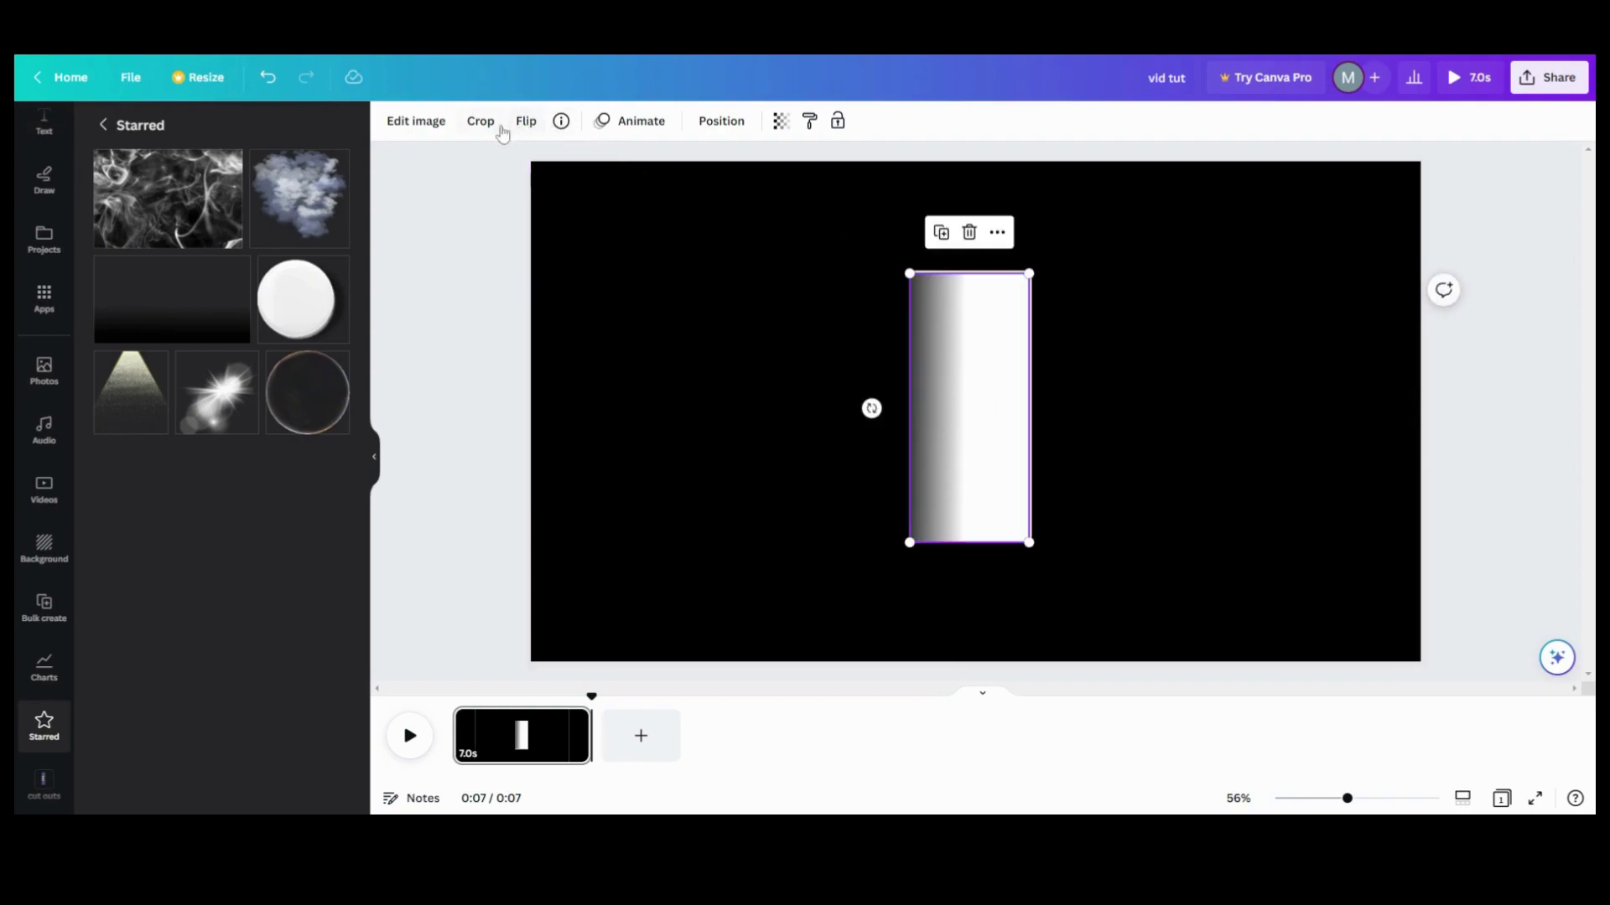
left_click(499, 128)
left_click_drag(910, 269, 909, 264)
left_click(806, 379)
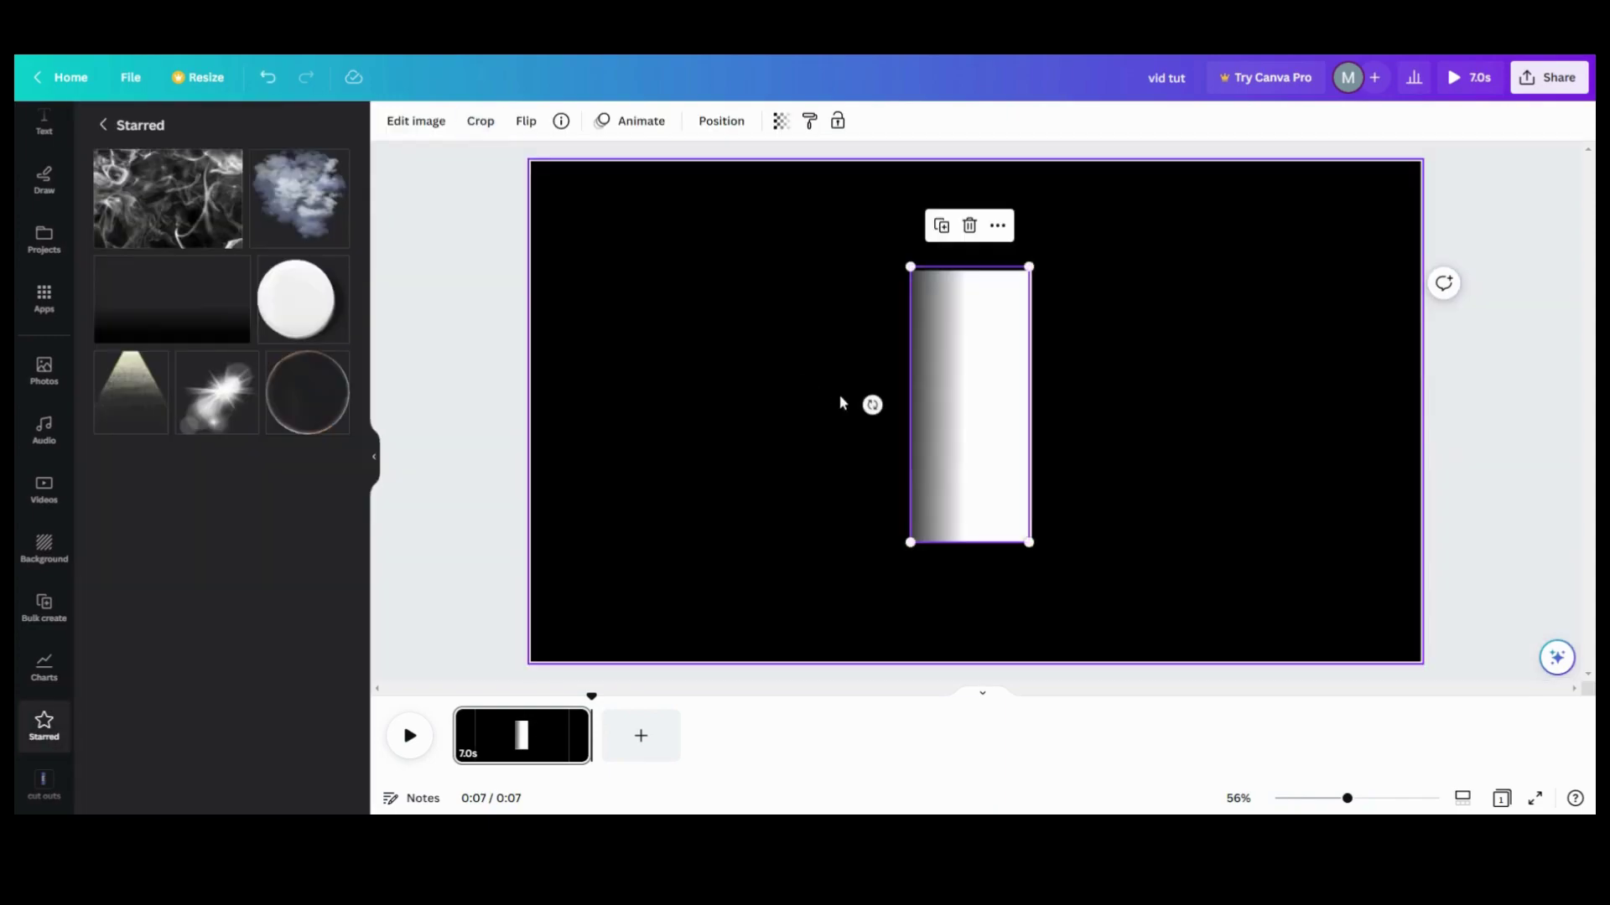
Step: Shift the left gradient copy slightly left so it fully covers the white rectangle's left edge
left_click(1087, 399)
left_click(970, 428)
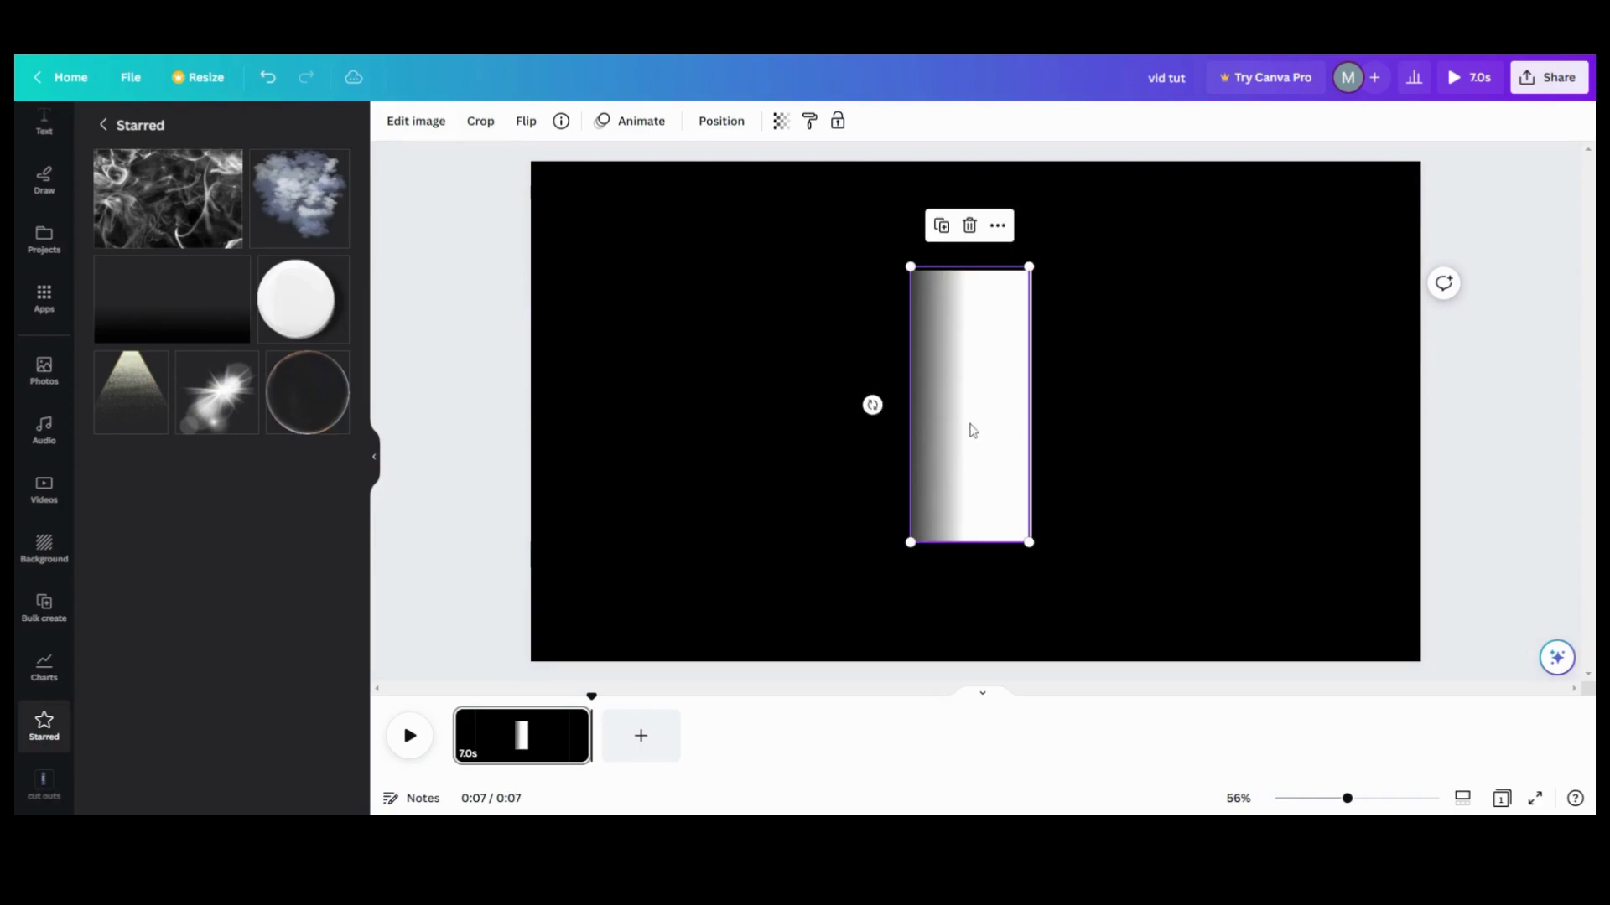
left_click(970, 428)
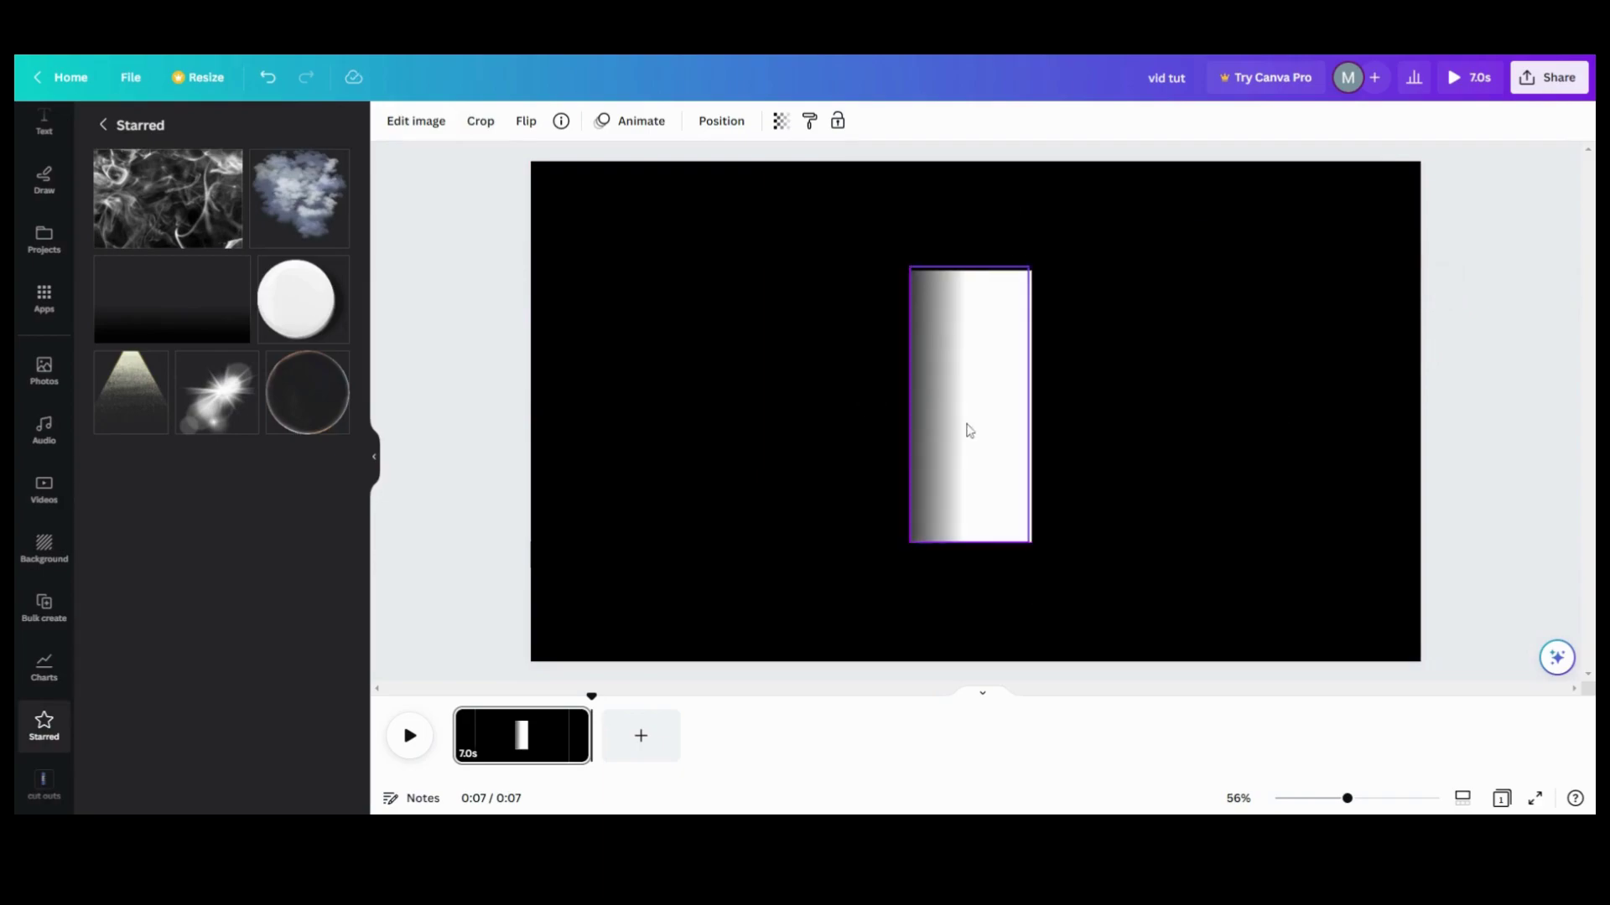
left_click(845, 463)
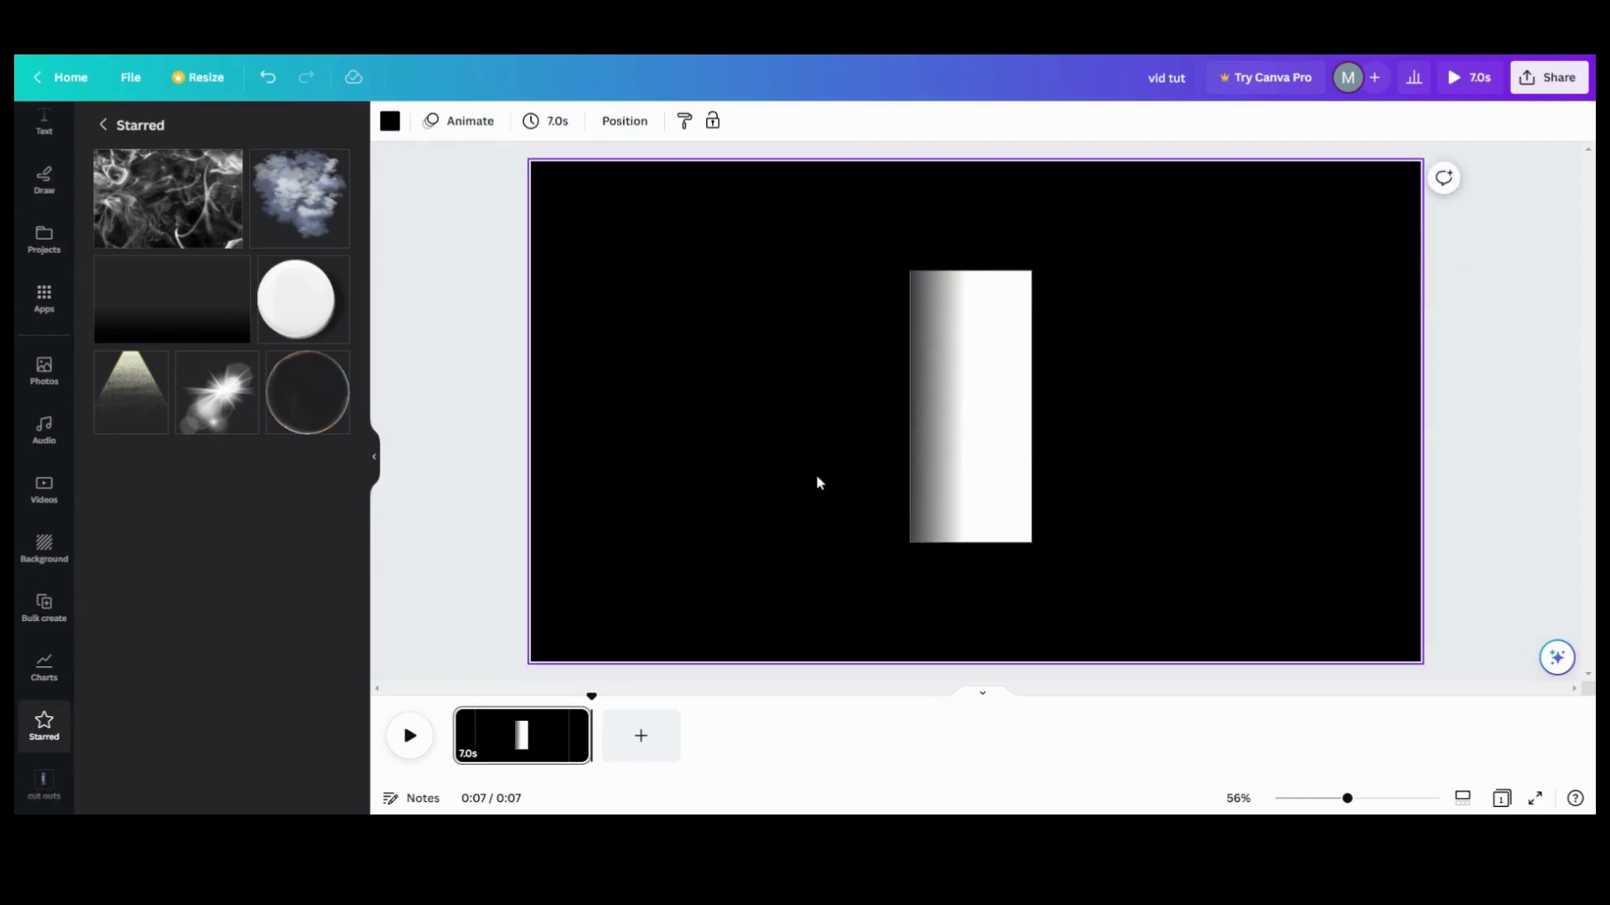
left_click(928, 440)
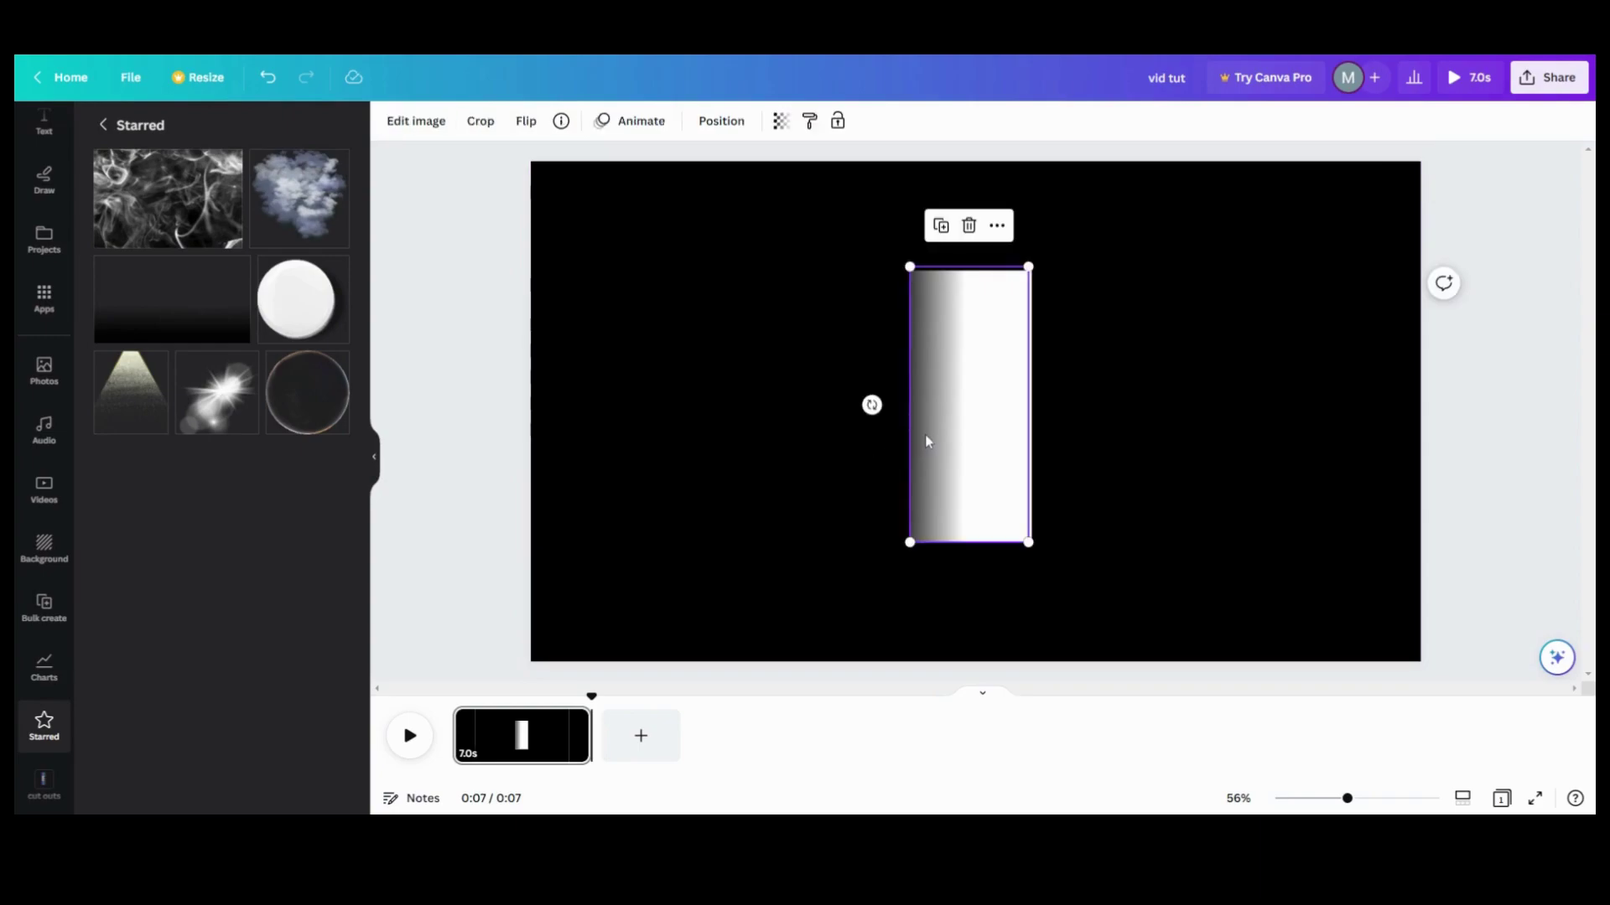
left_click(927, 438)
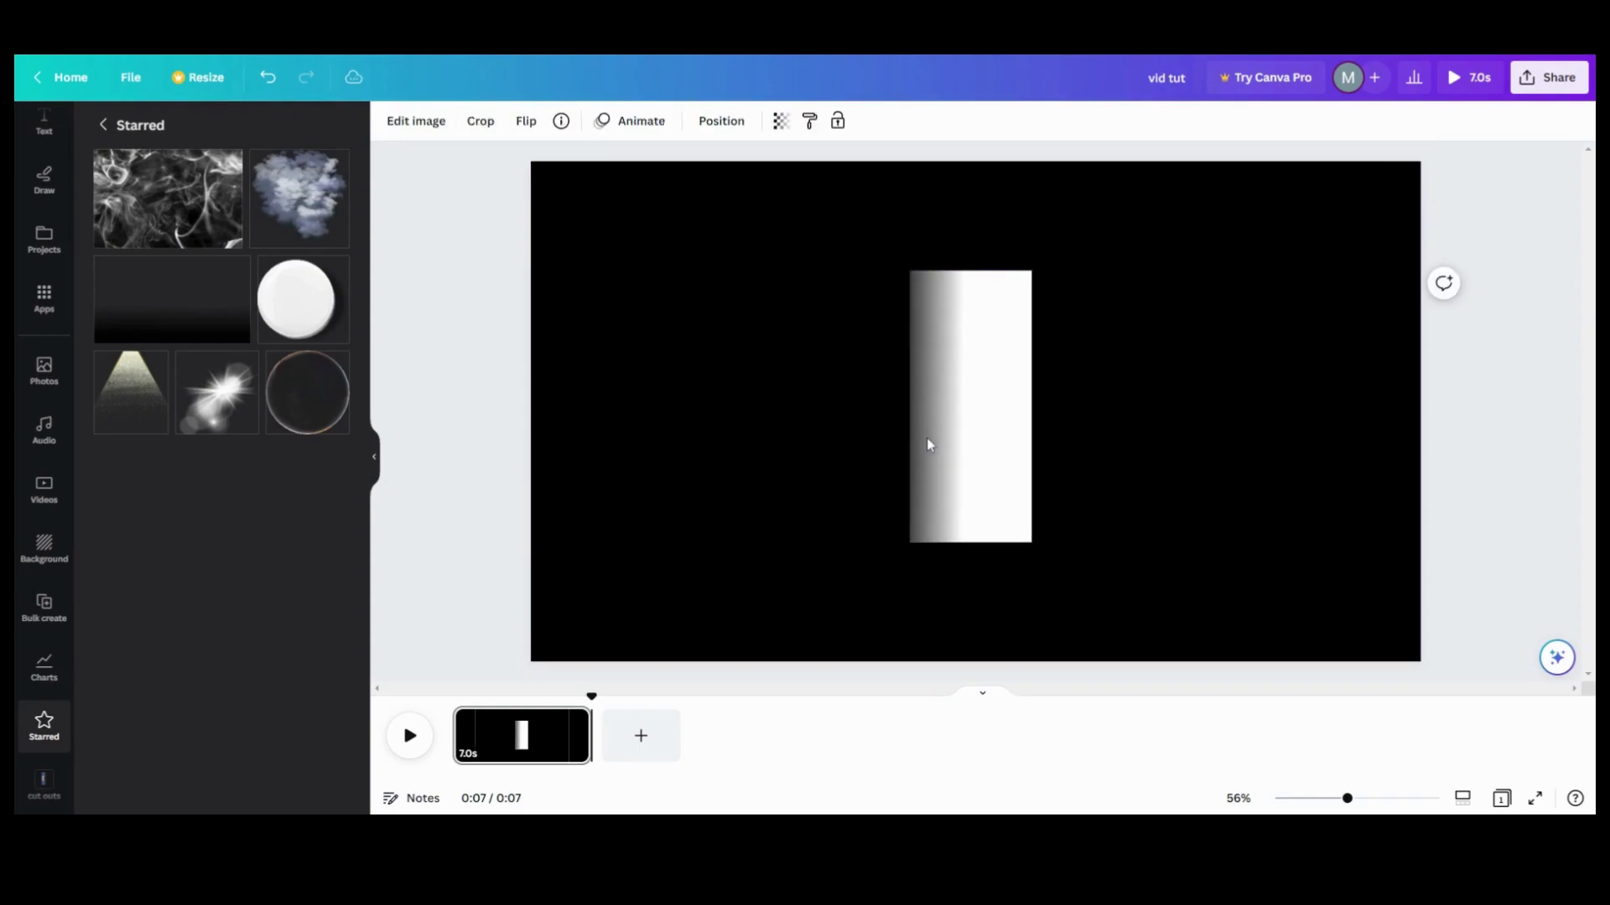
left_click(943, 444)
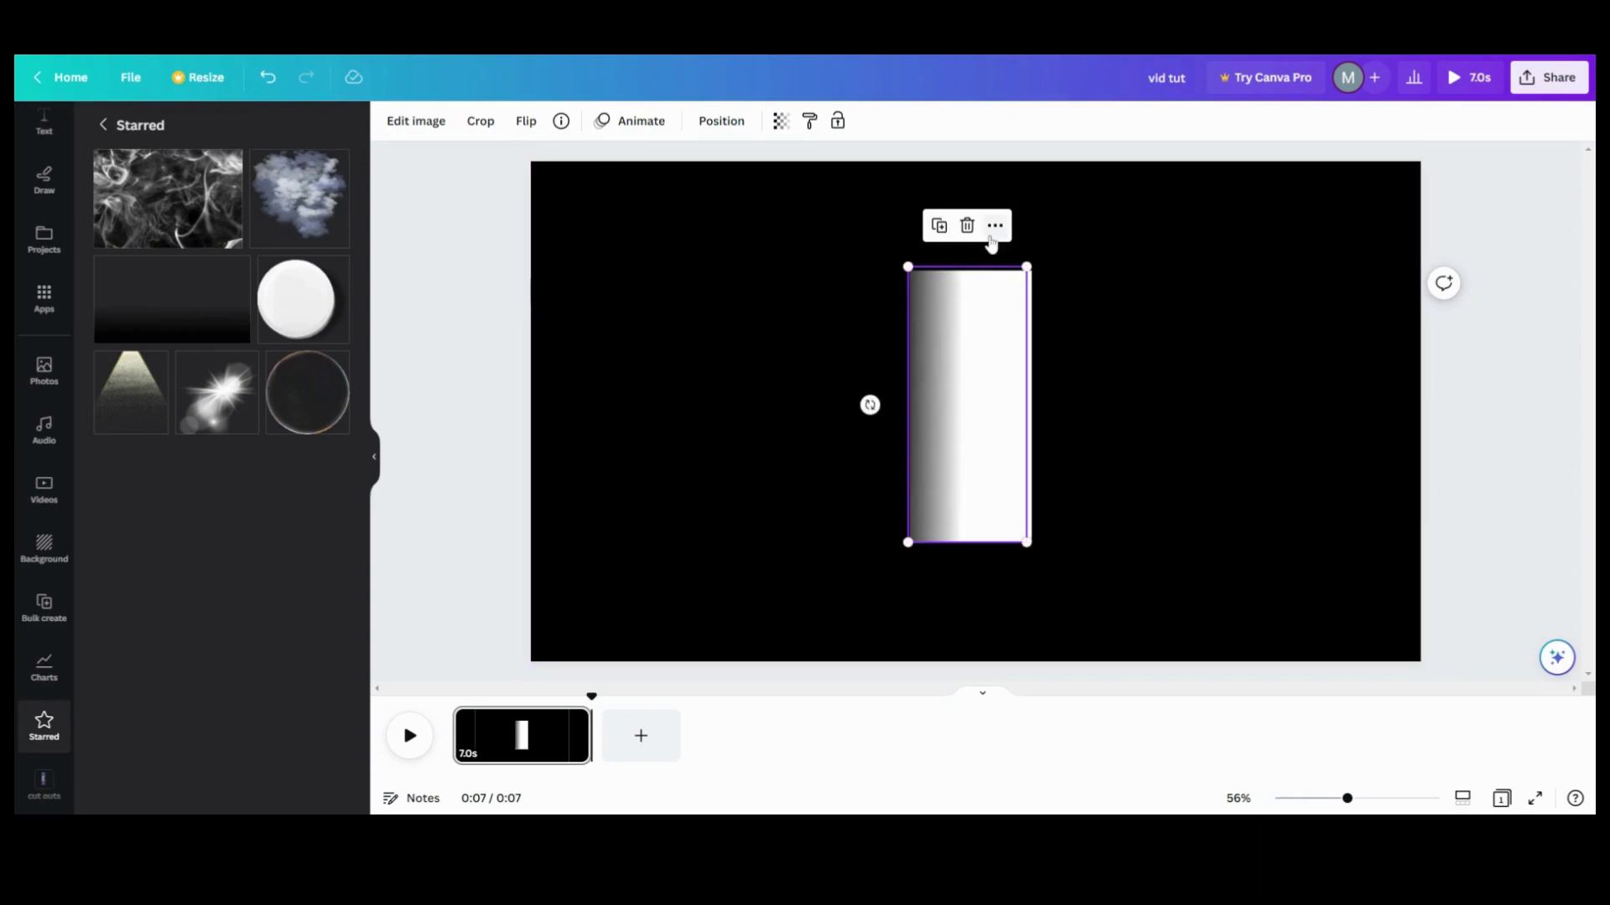
Step: Move the second gradient copy over the rectangle's right side, leaving a bright highlight down the middle
left_click_drag(1055, 437, 856, 428)
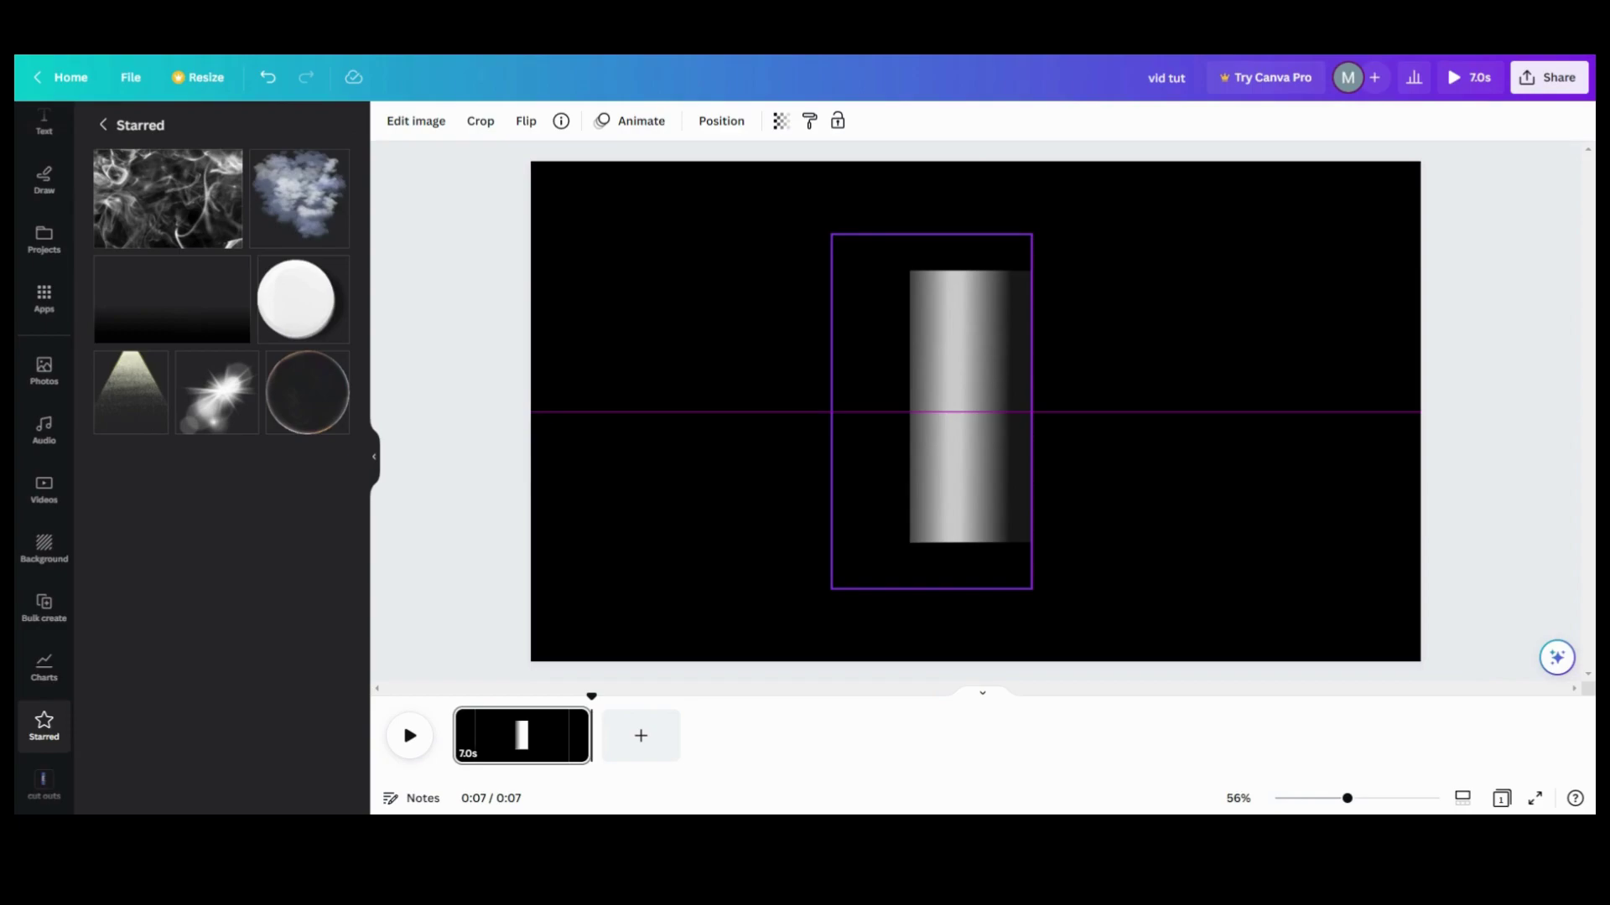
left_click_drag(856, 428, 866, 434)
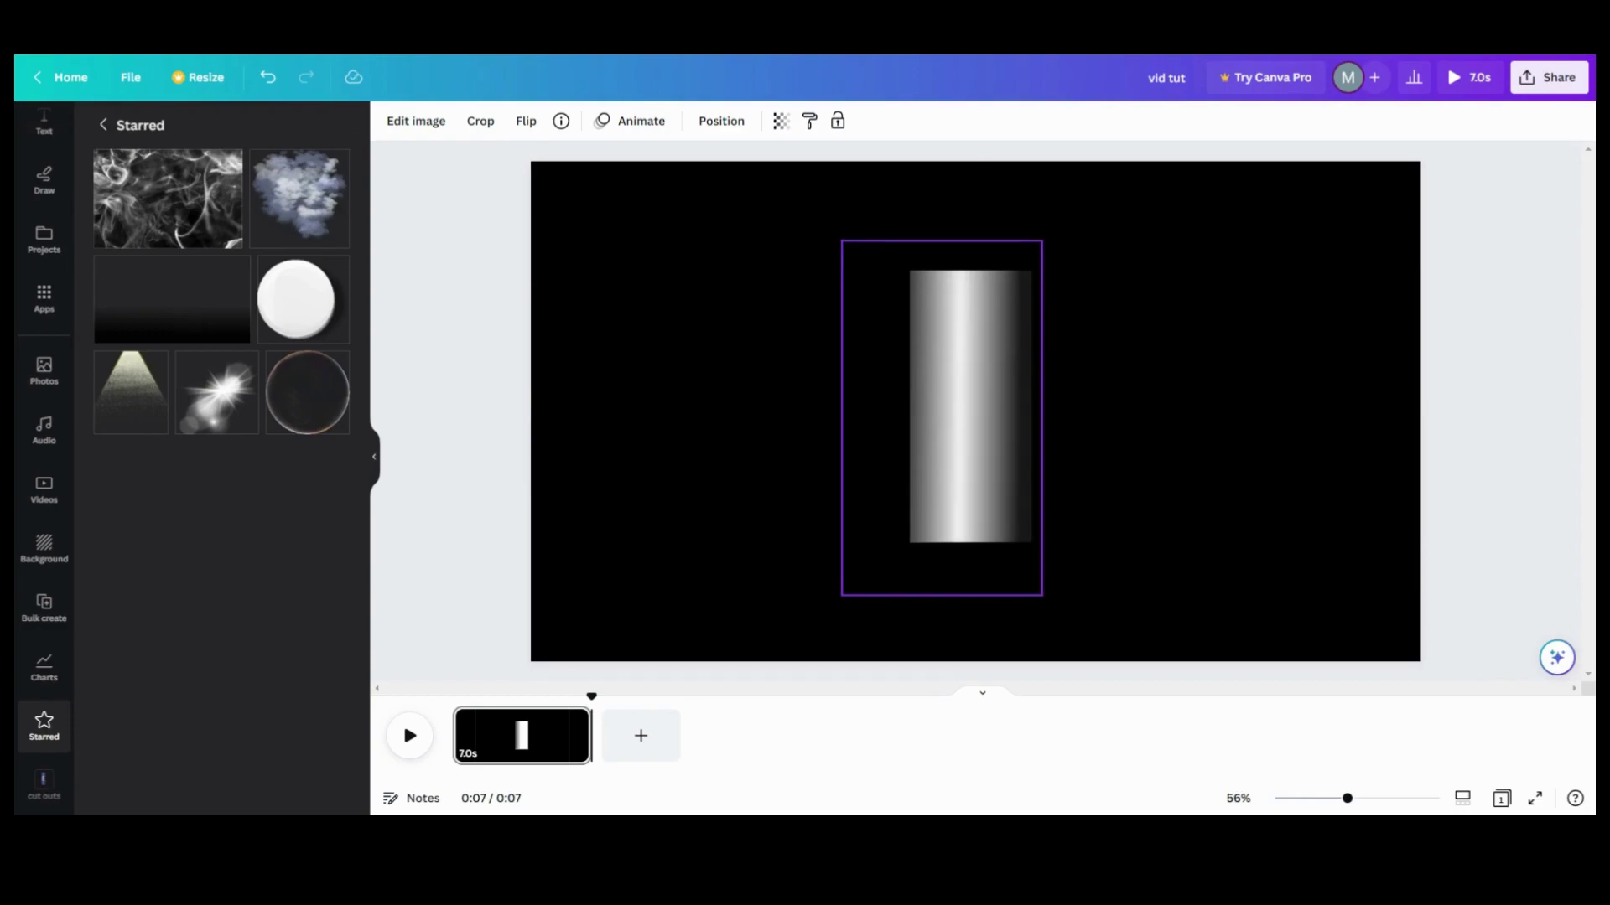
left_click(949, 335)
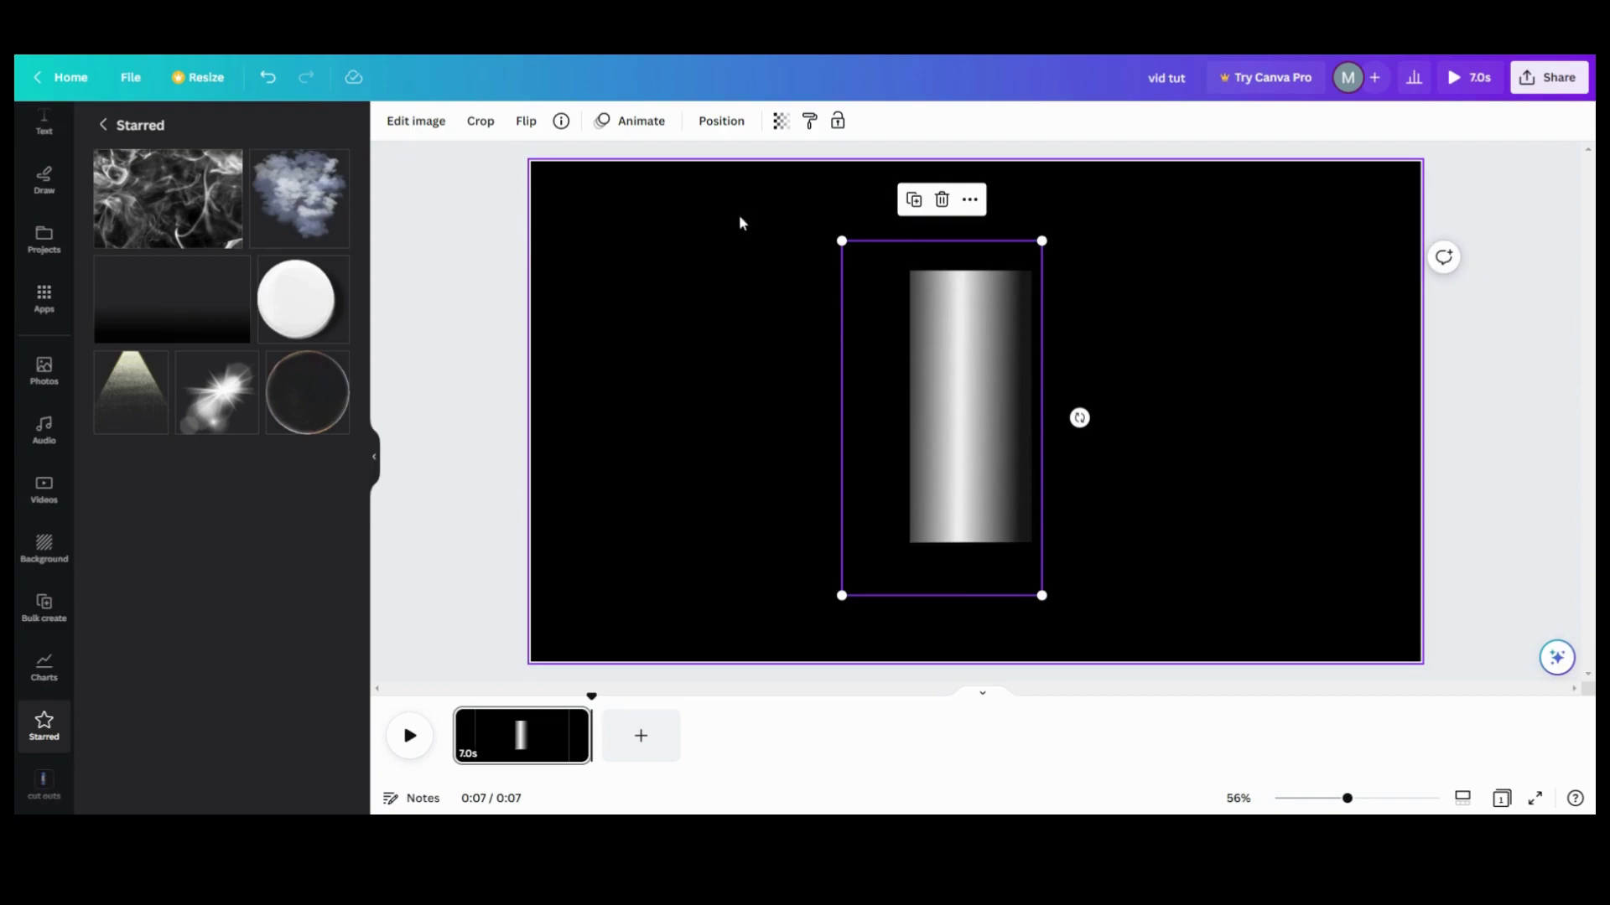
Step: Crop the right gradient copy to the rectangle's top, bottom and left edges, and deselect it
left_click(486, 124)
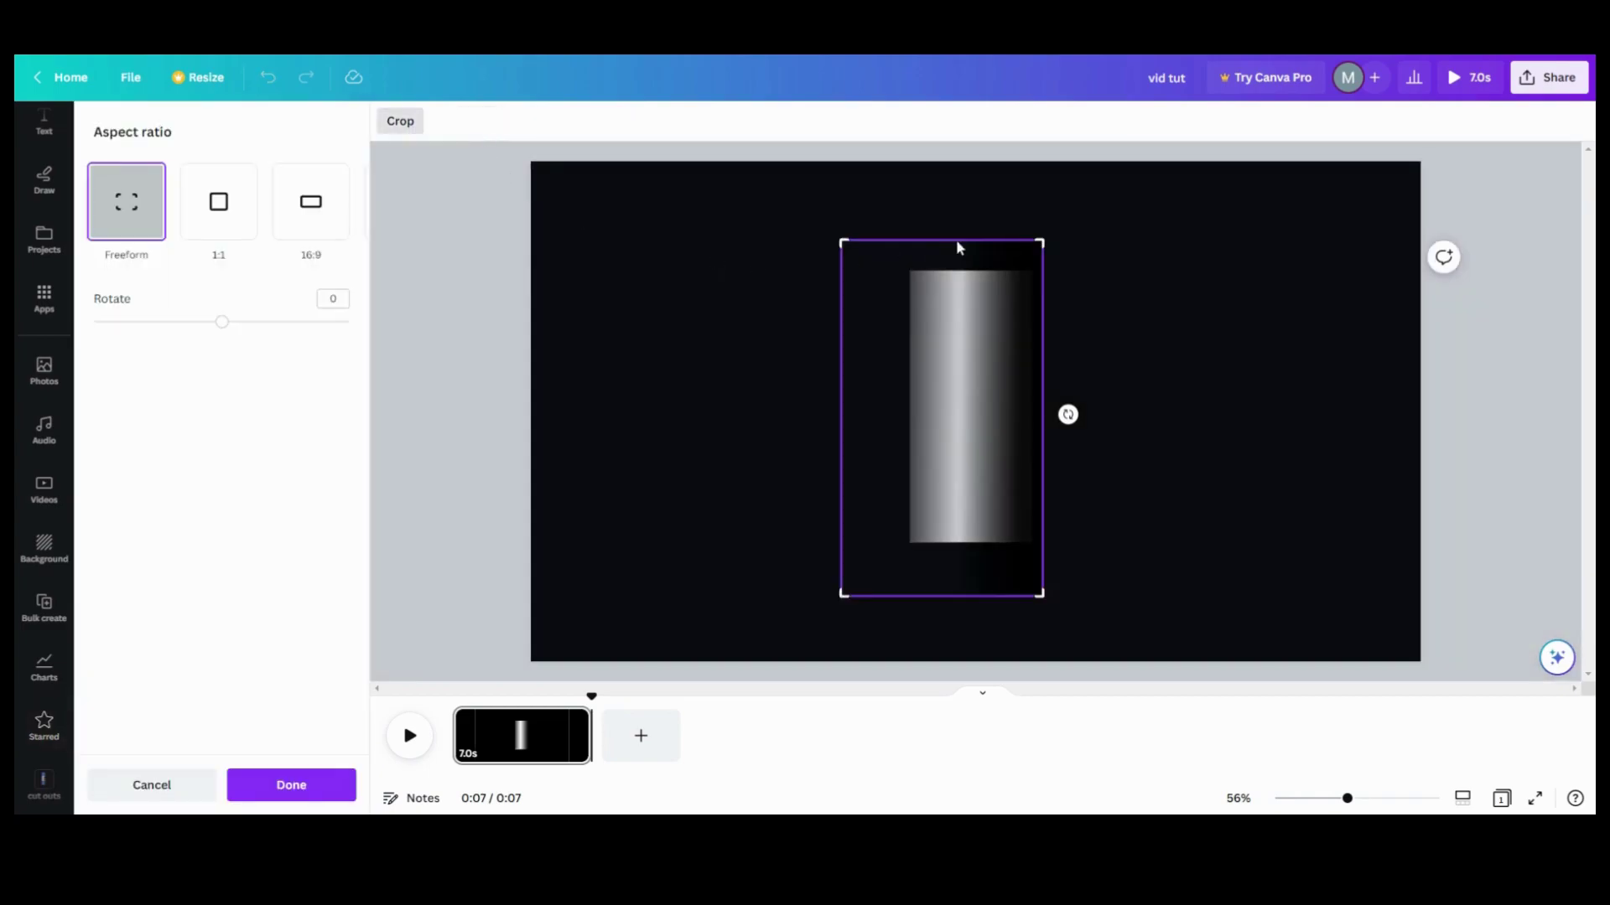
left_click_drag(1040, 238, 1042, 270)
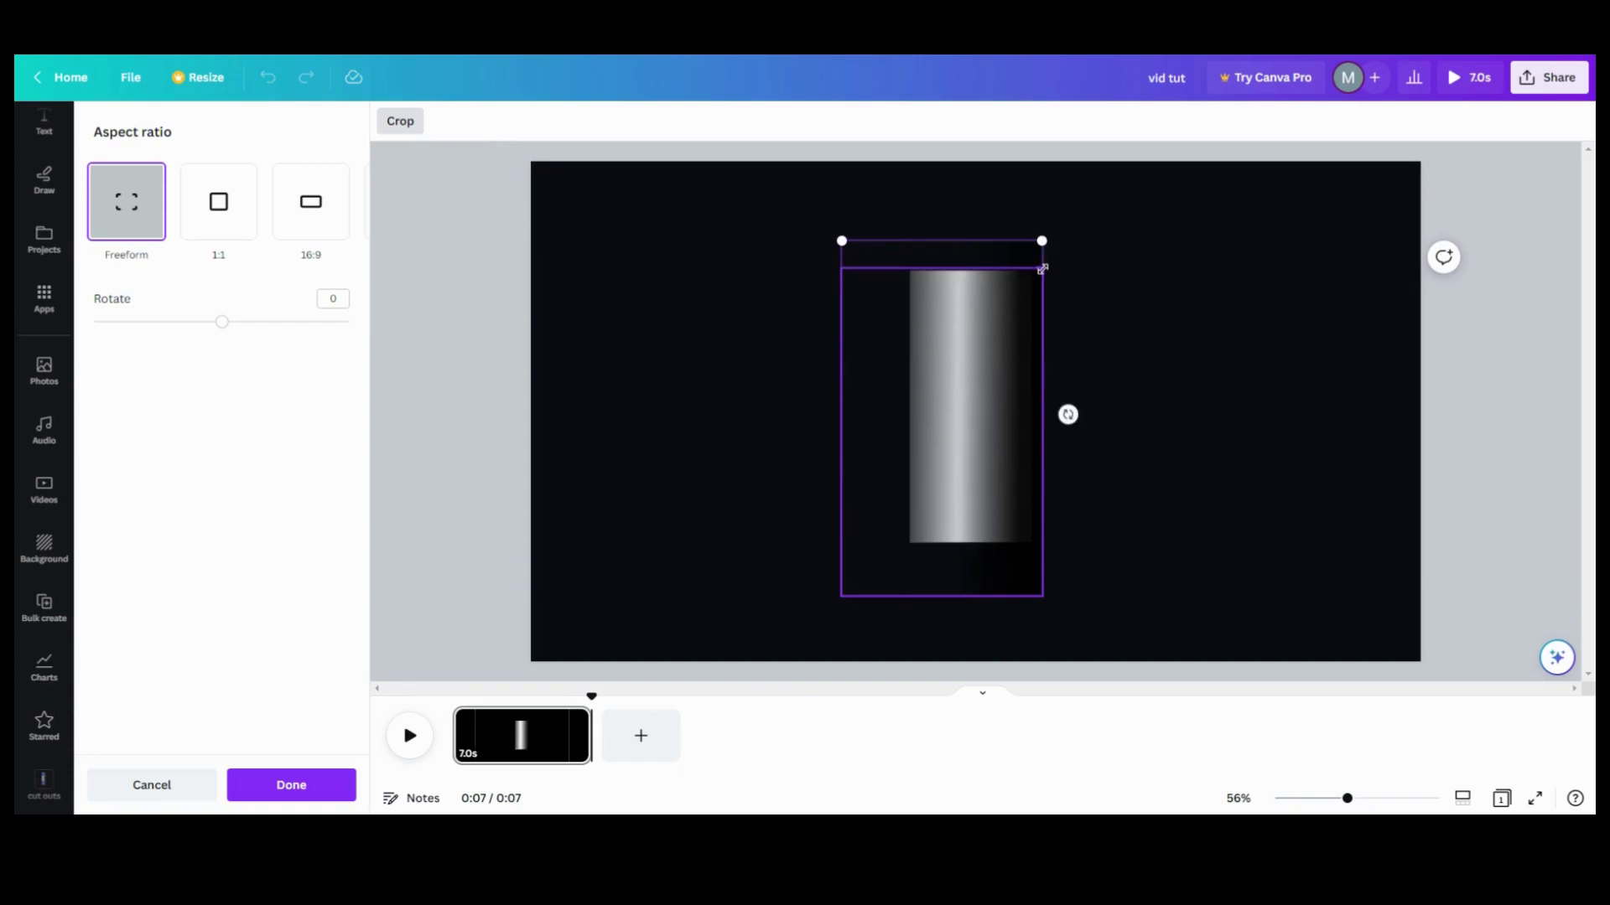
left_click_drag(842, 595, 851, 534)
left_click_drag(851, 268, 908, 270)
left_click(735, 361)
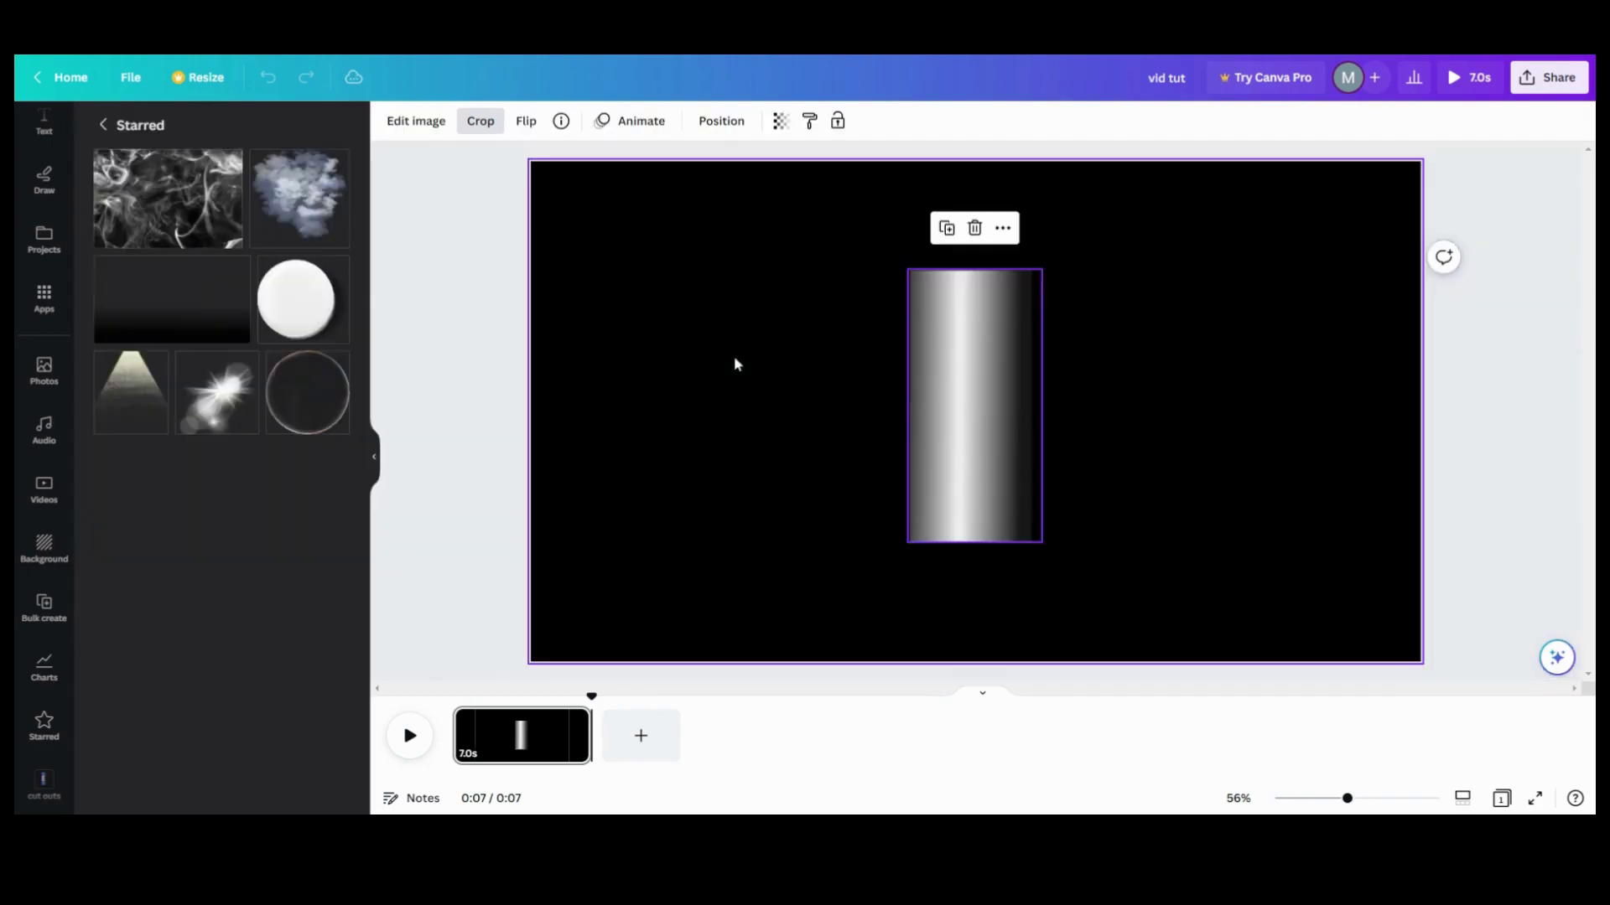
left_click(795, 501)
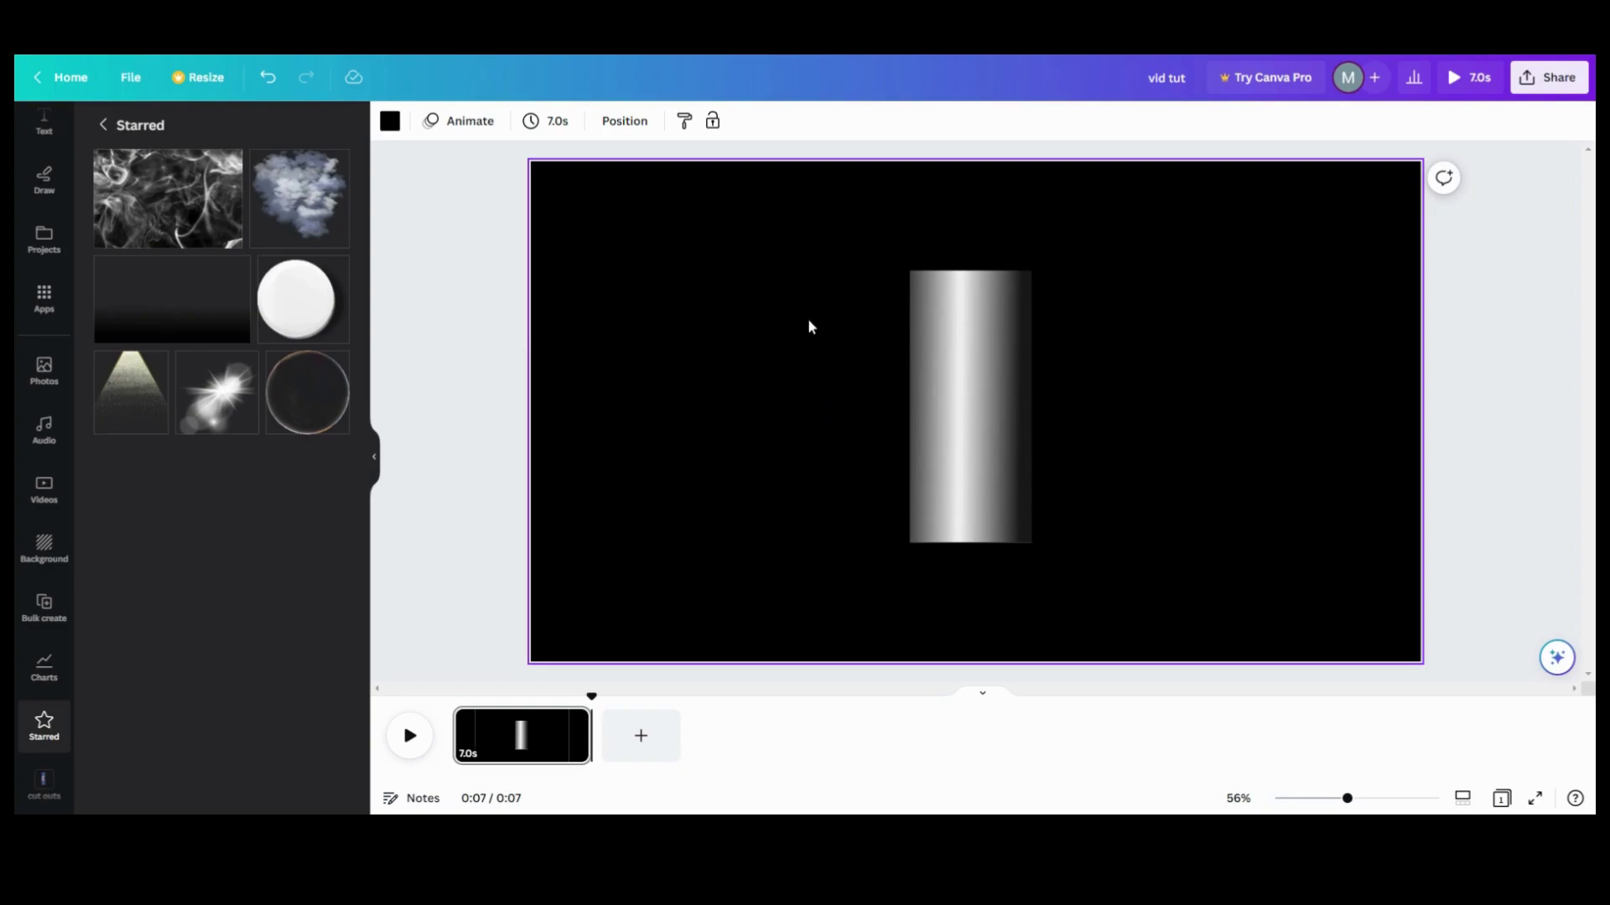
Step: Insert the uploaded image with the pink "PINK Echo" lettering and soundwave onto the page
left_click(448, 421)
left_click(376, 460)
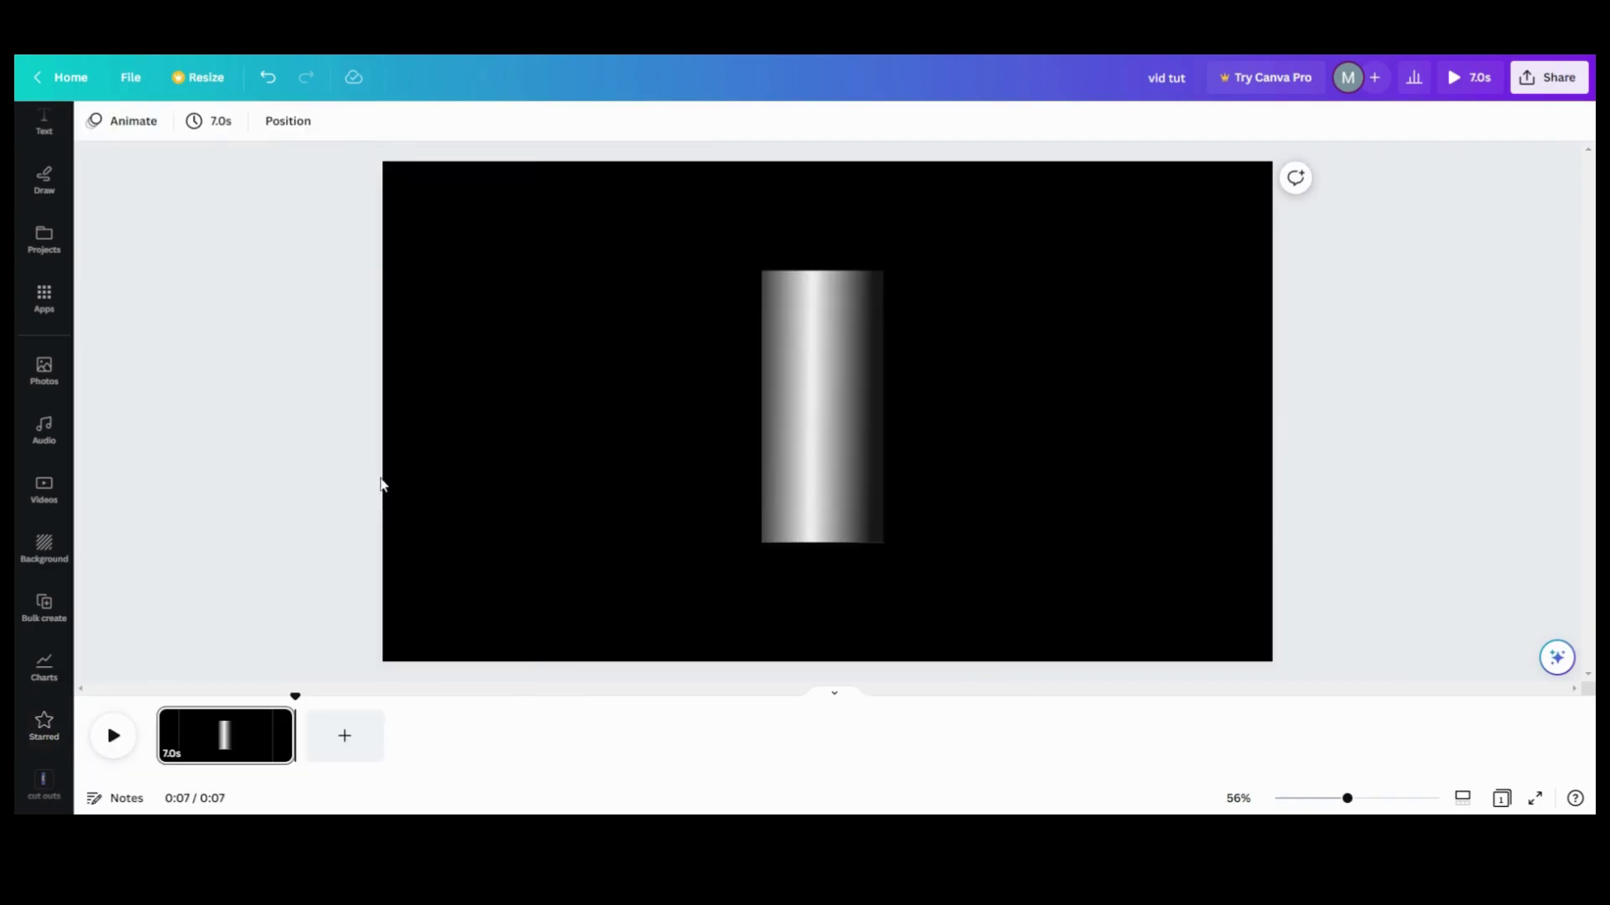
scroll(47, 327, "up", 3)
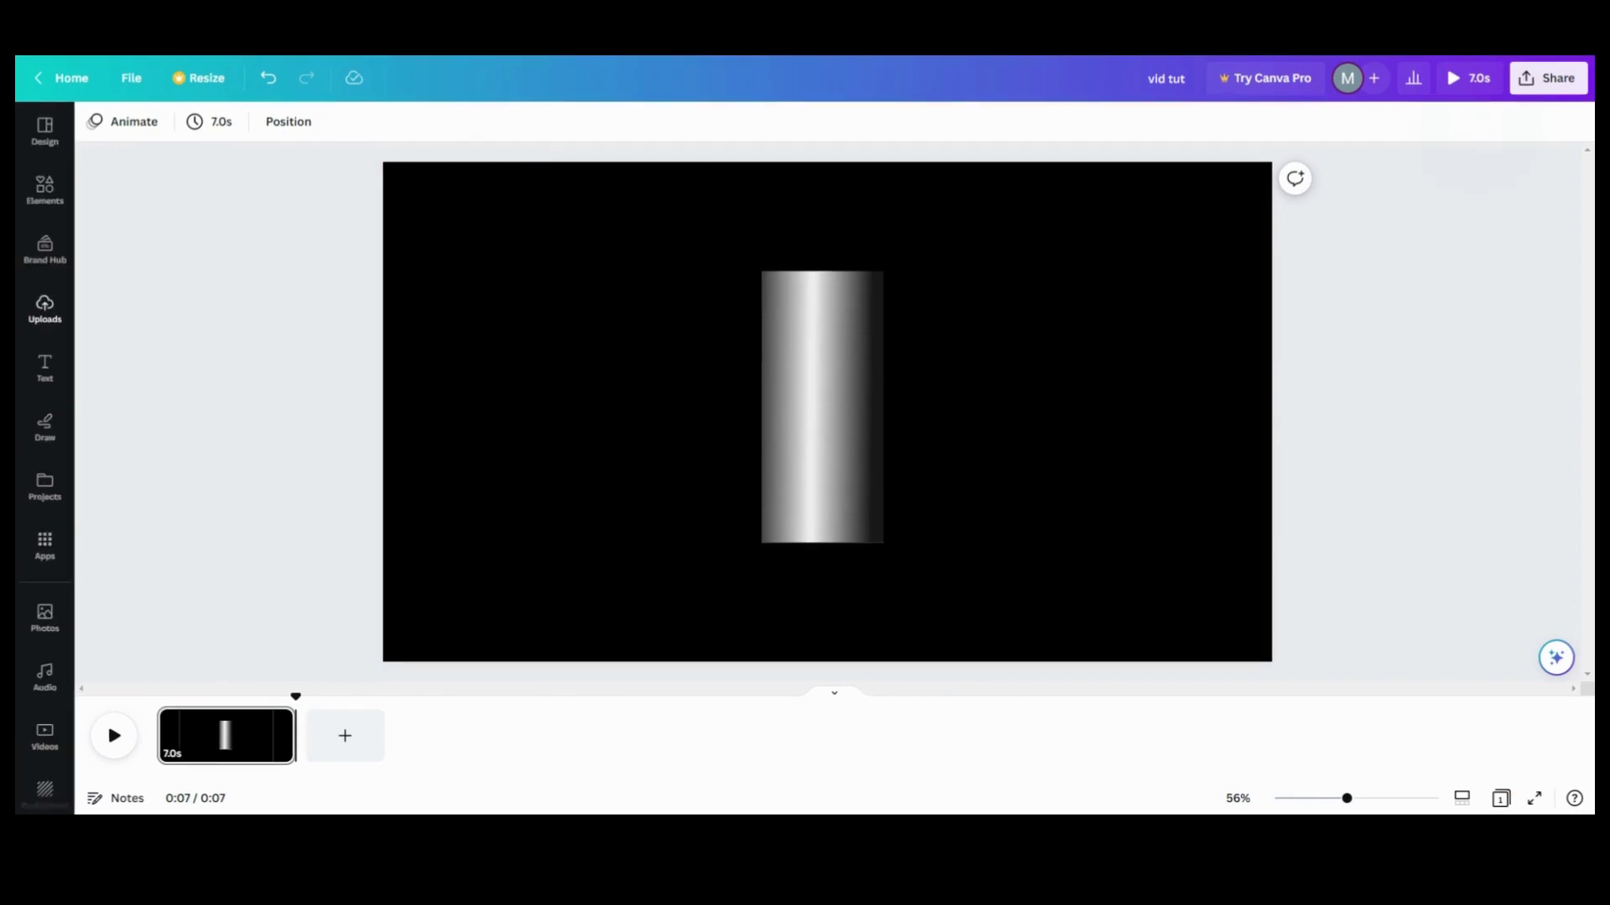
left_click(49, 318)
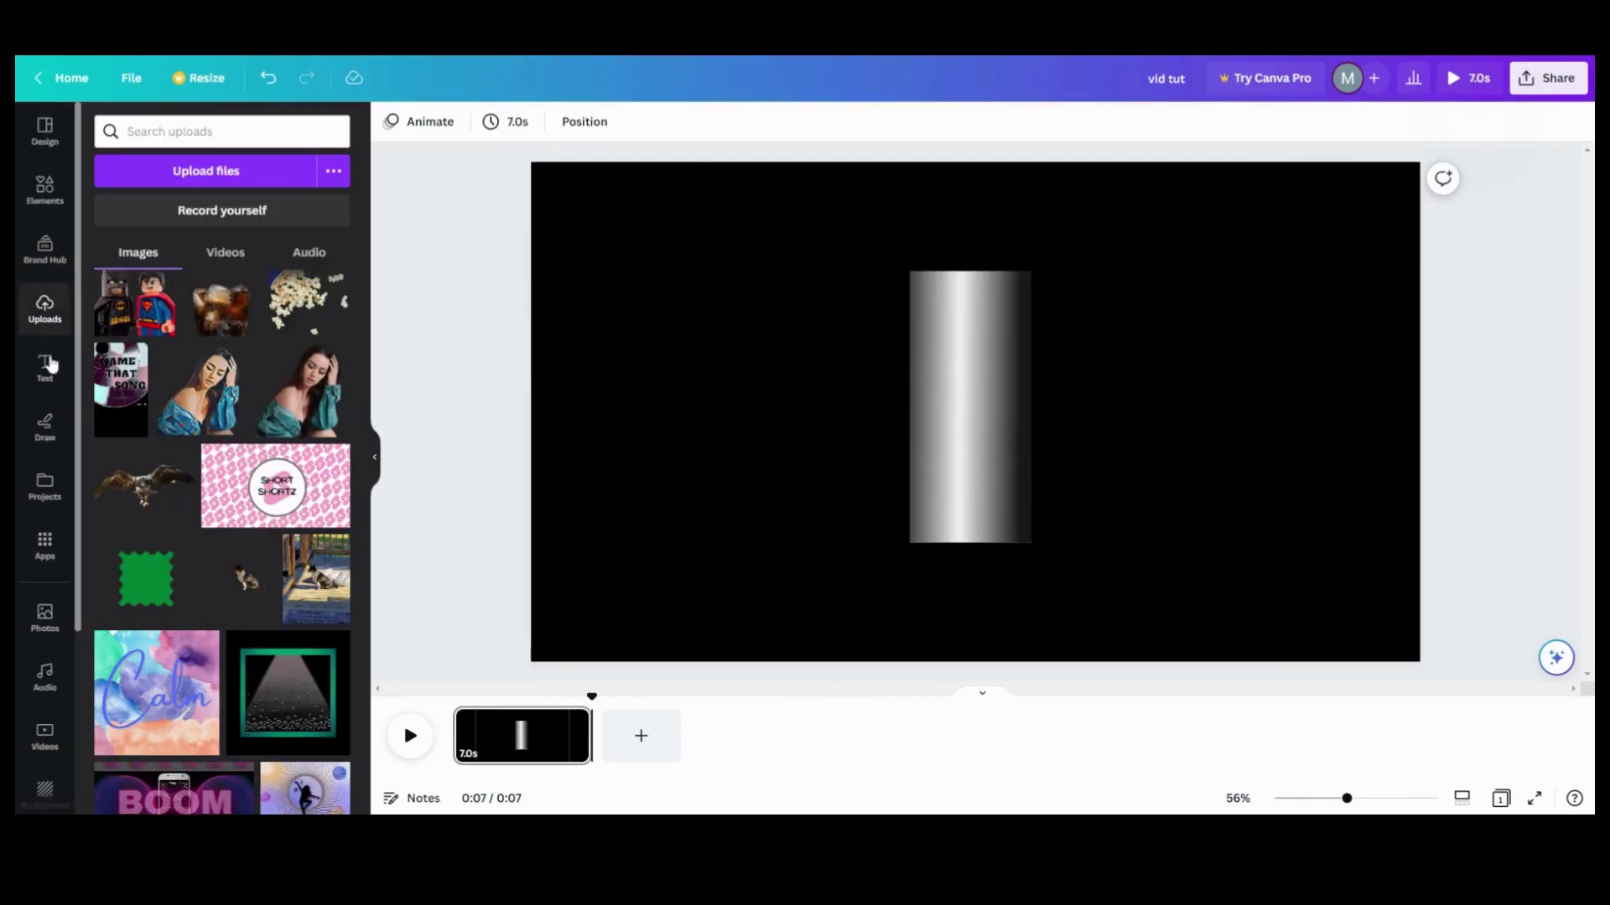
scroll(272, 386, "up", 8)
scroll(280, 382, "down", 3)
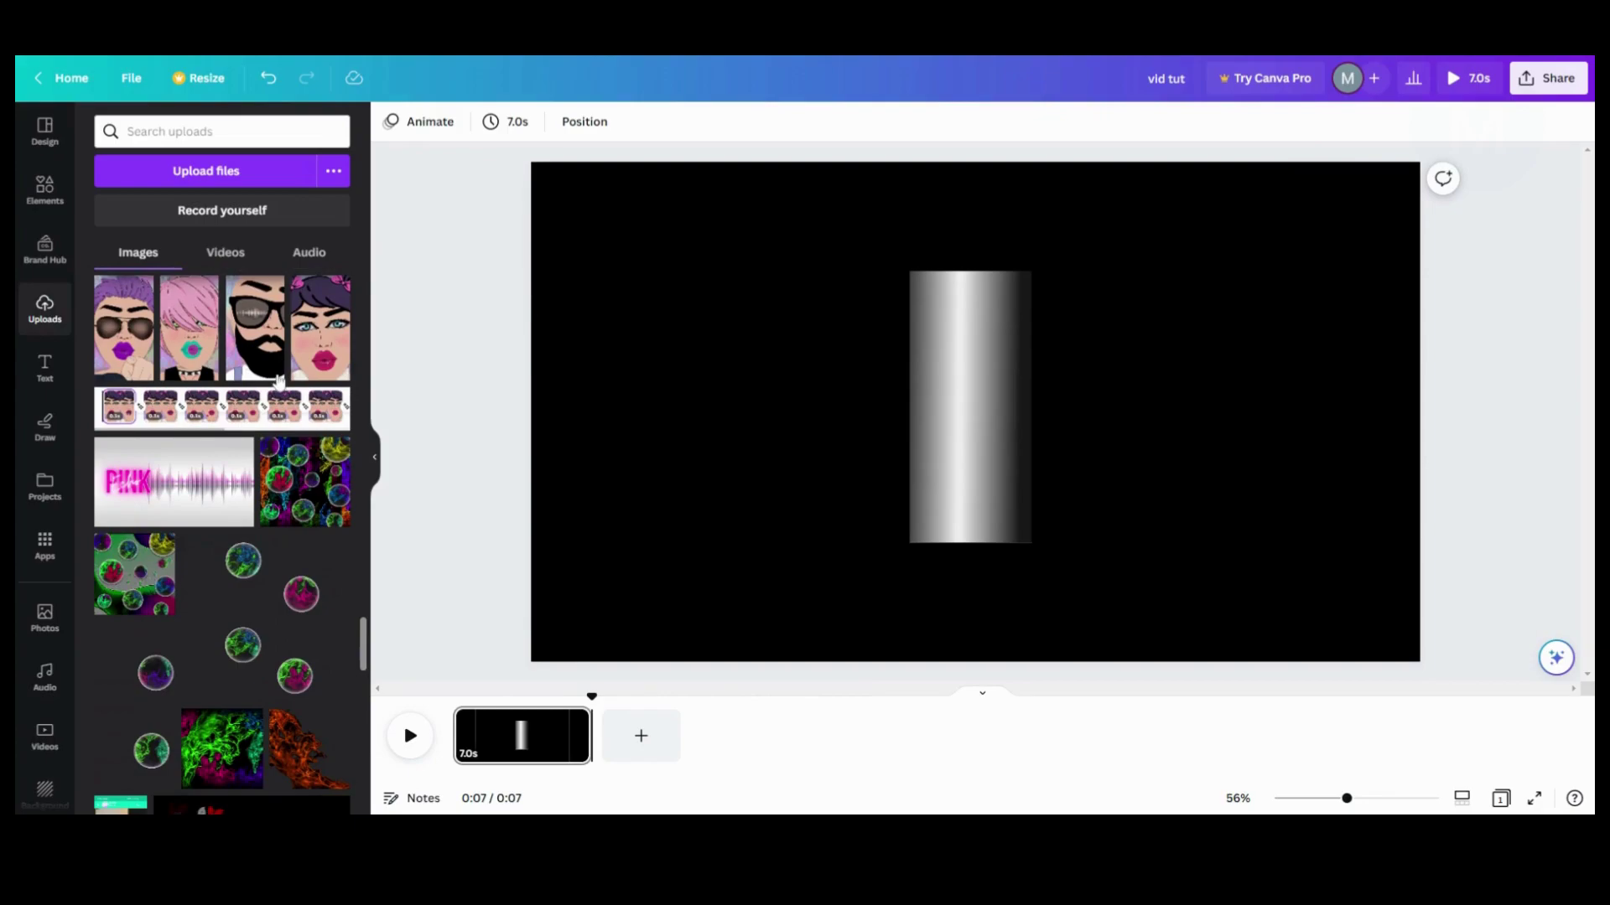
left_click(161, 483)
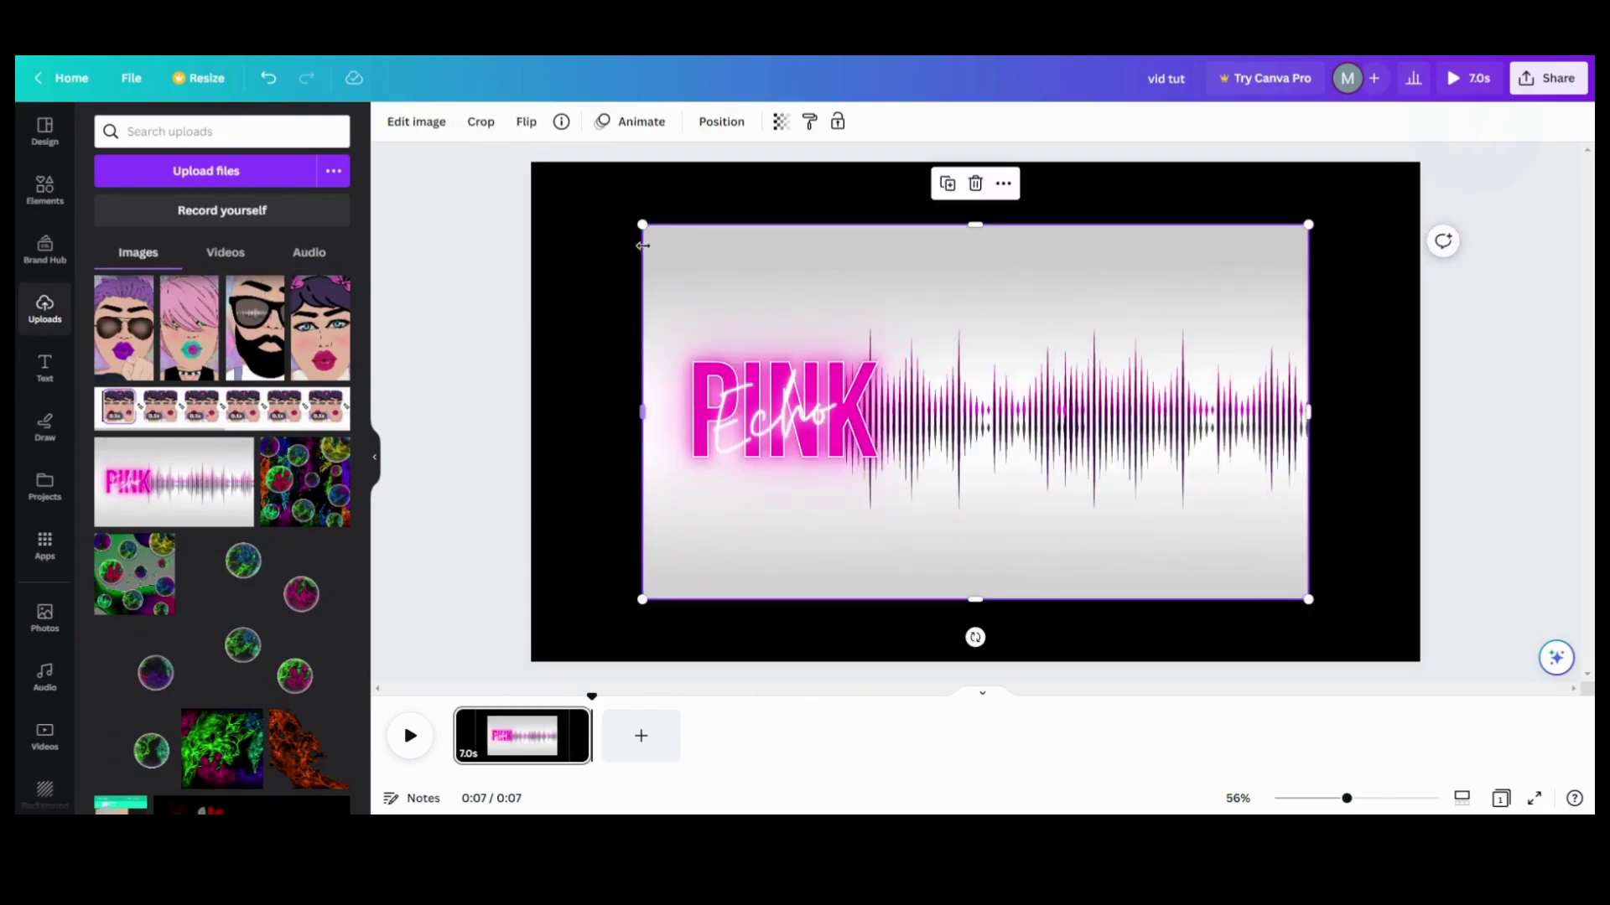
Step: Shrink the PINK Echo image to about a third of its size and place it against the cylinder's left edge, vertically centred on it
left_click_drag(644, 223, 1054, 540)
left_click_drag(1150, 559, 757, 426)
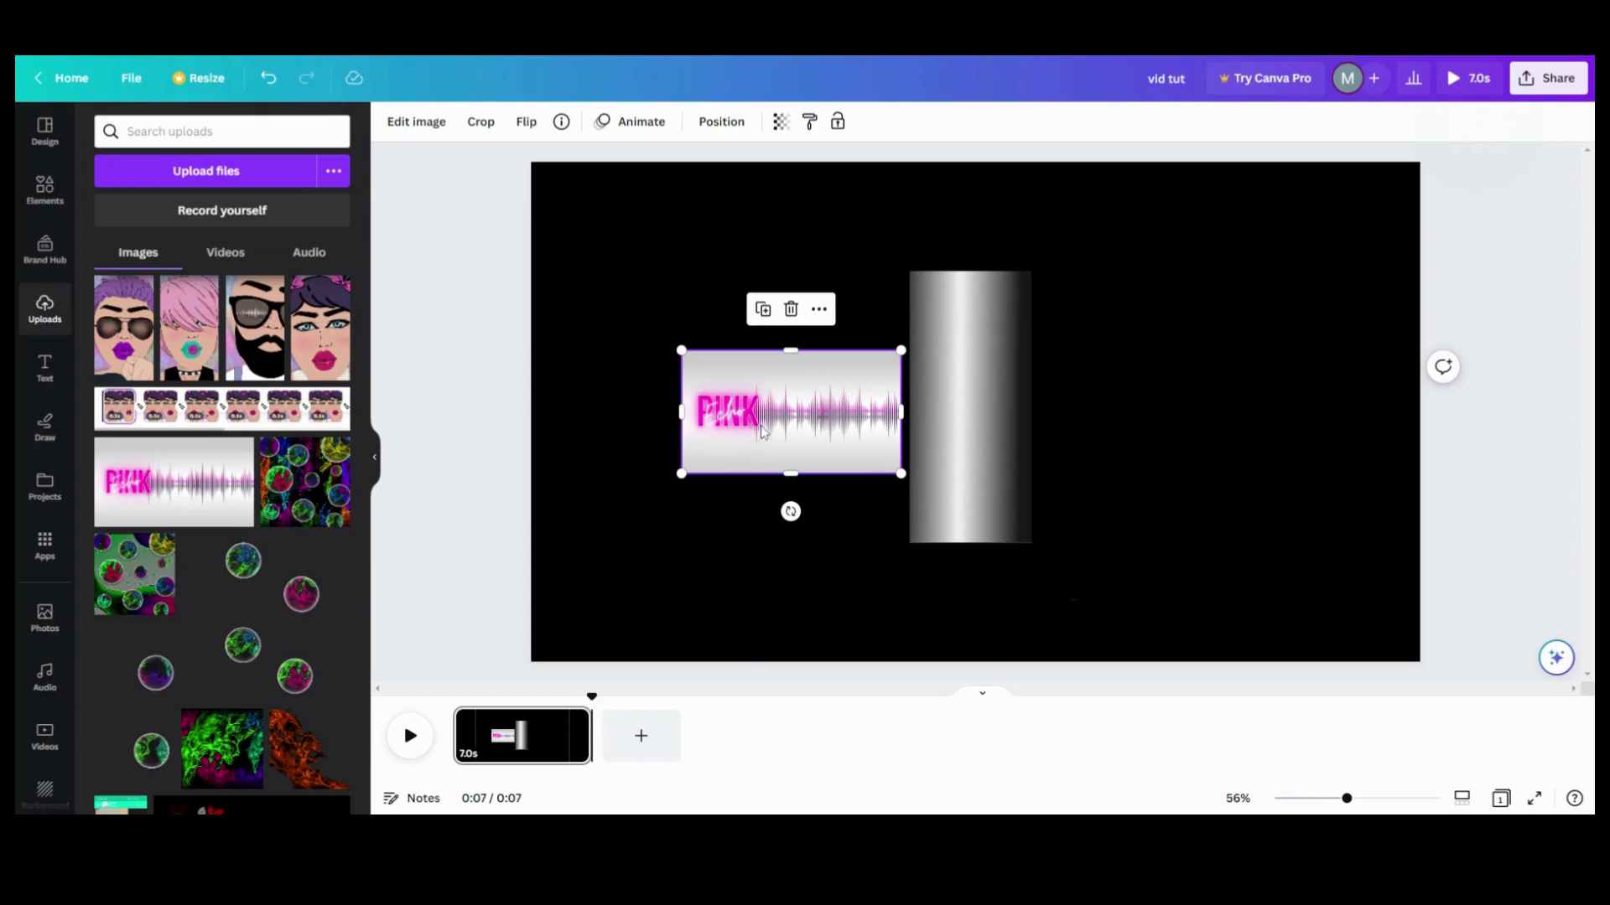
left_click_drag(765, 431, 763, 423)
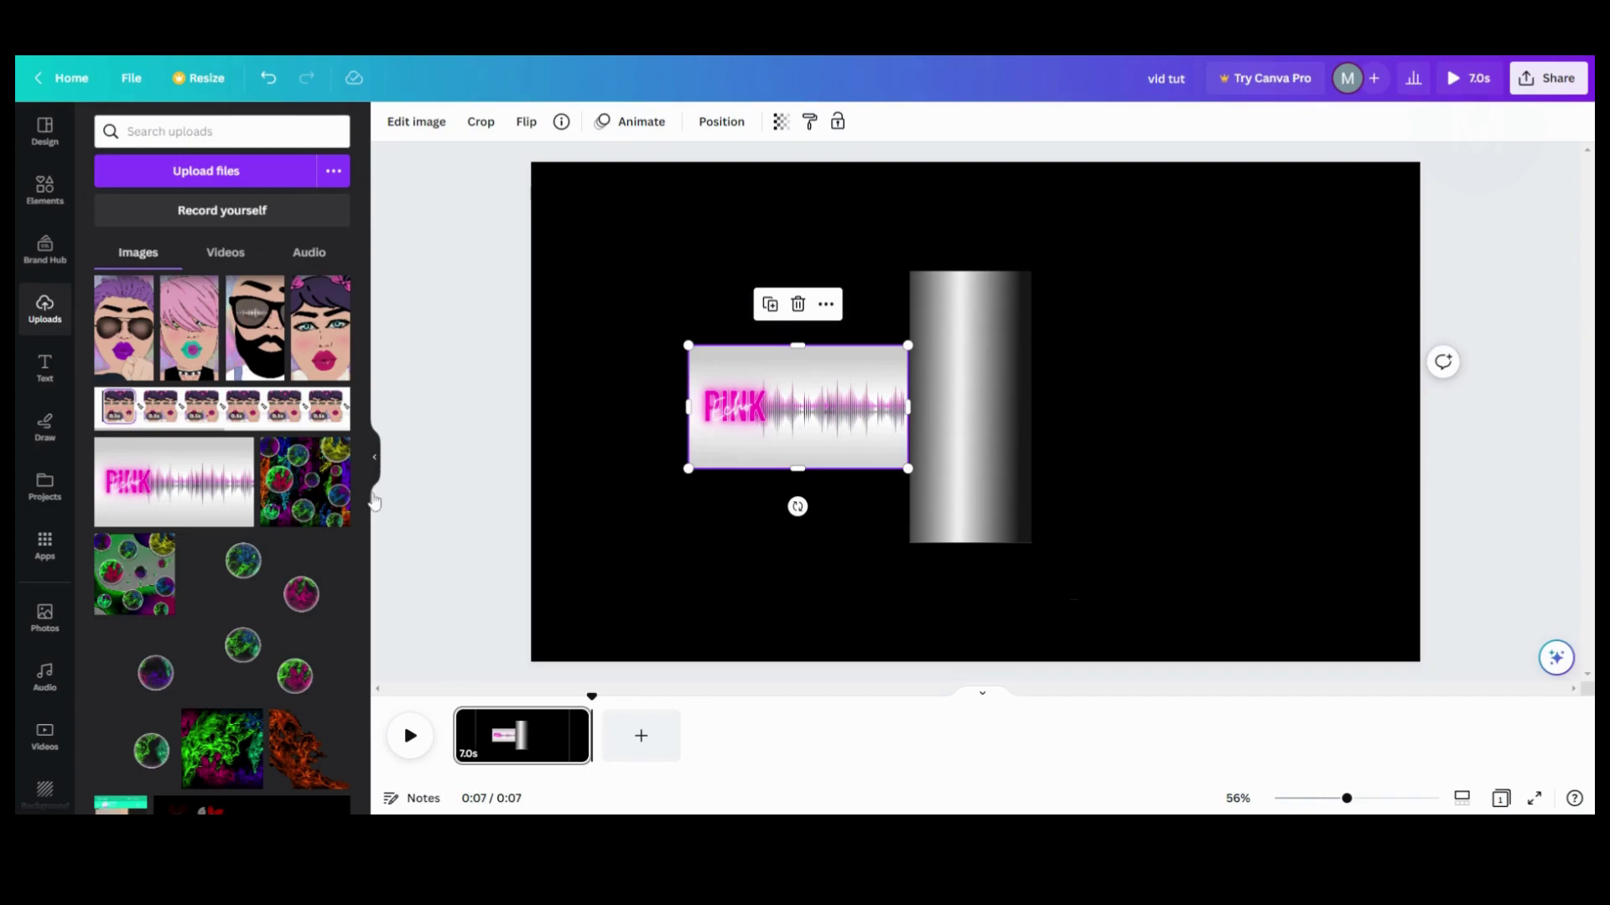
Step: Create a custom animation moving the PINK Echo image straight right across and past the cylinder, with the Steady movement style
left_click(375, 457)
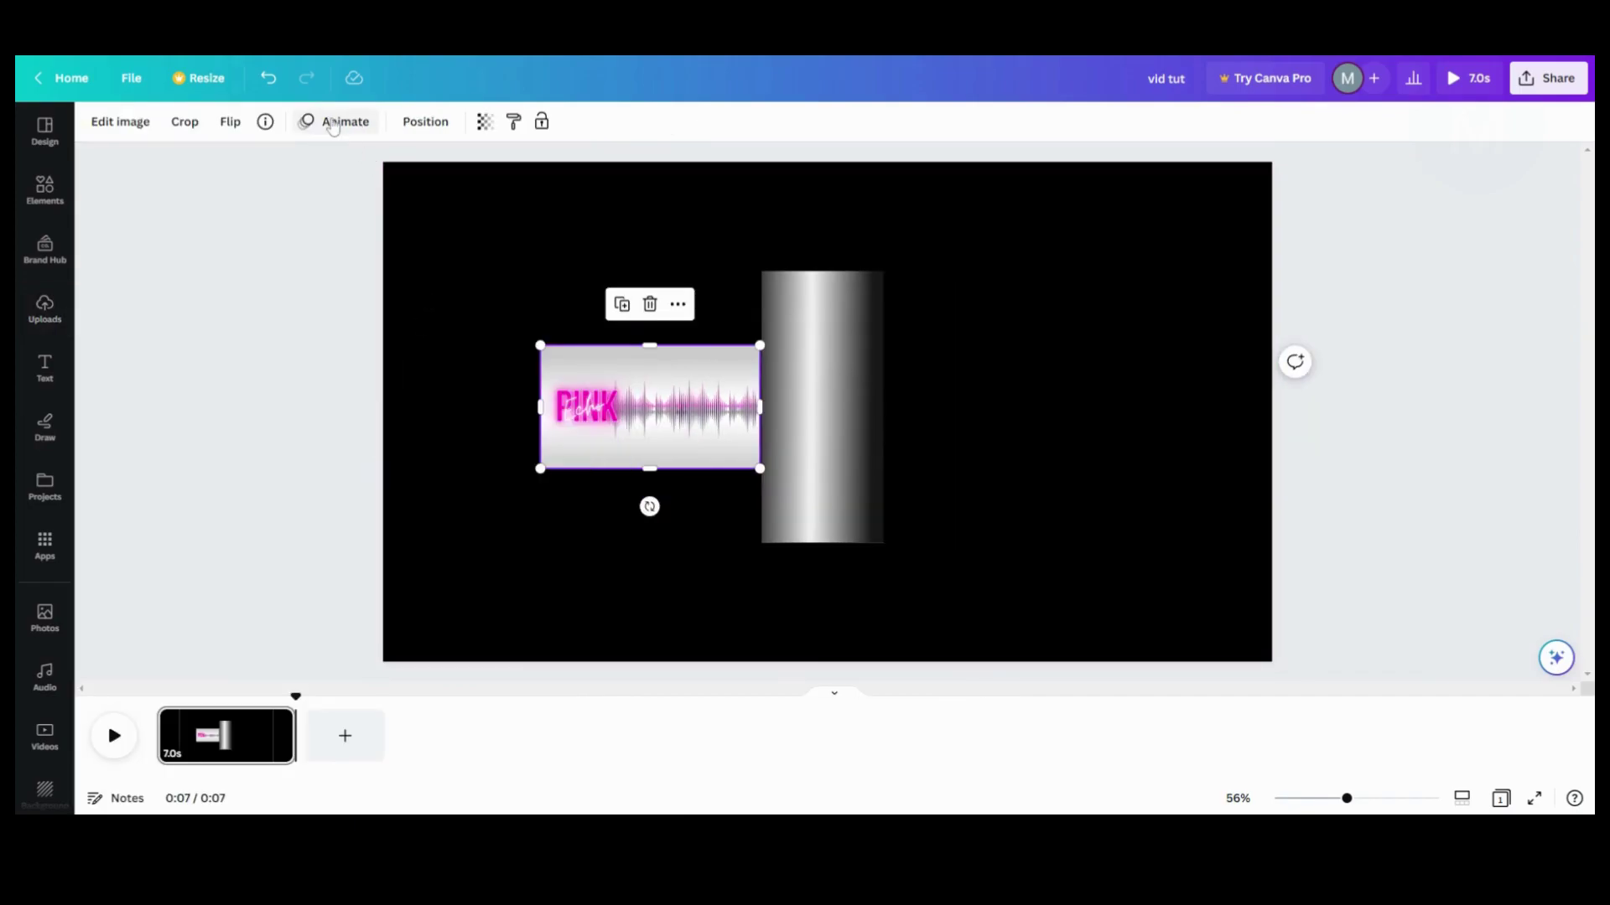
left_click(333, 122)
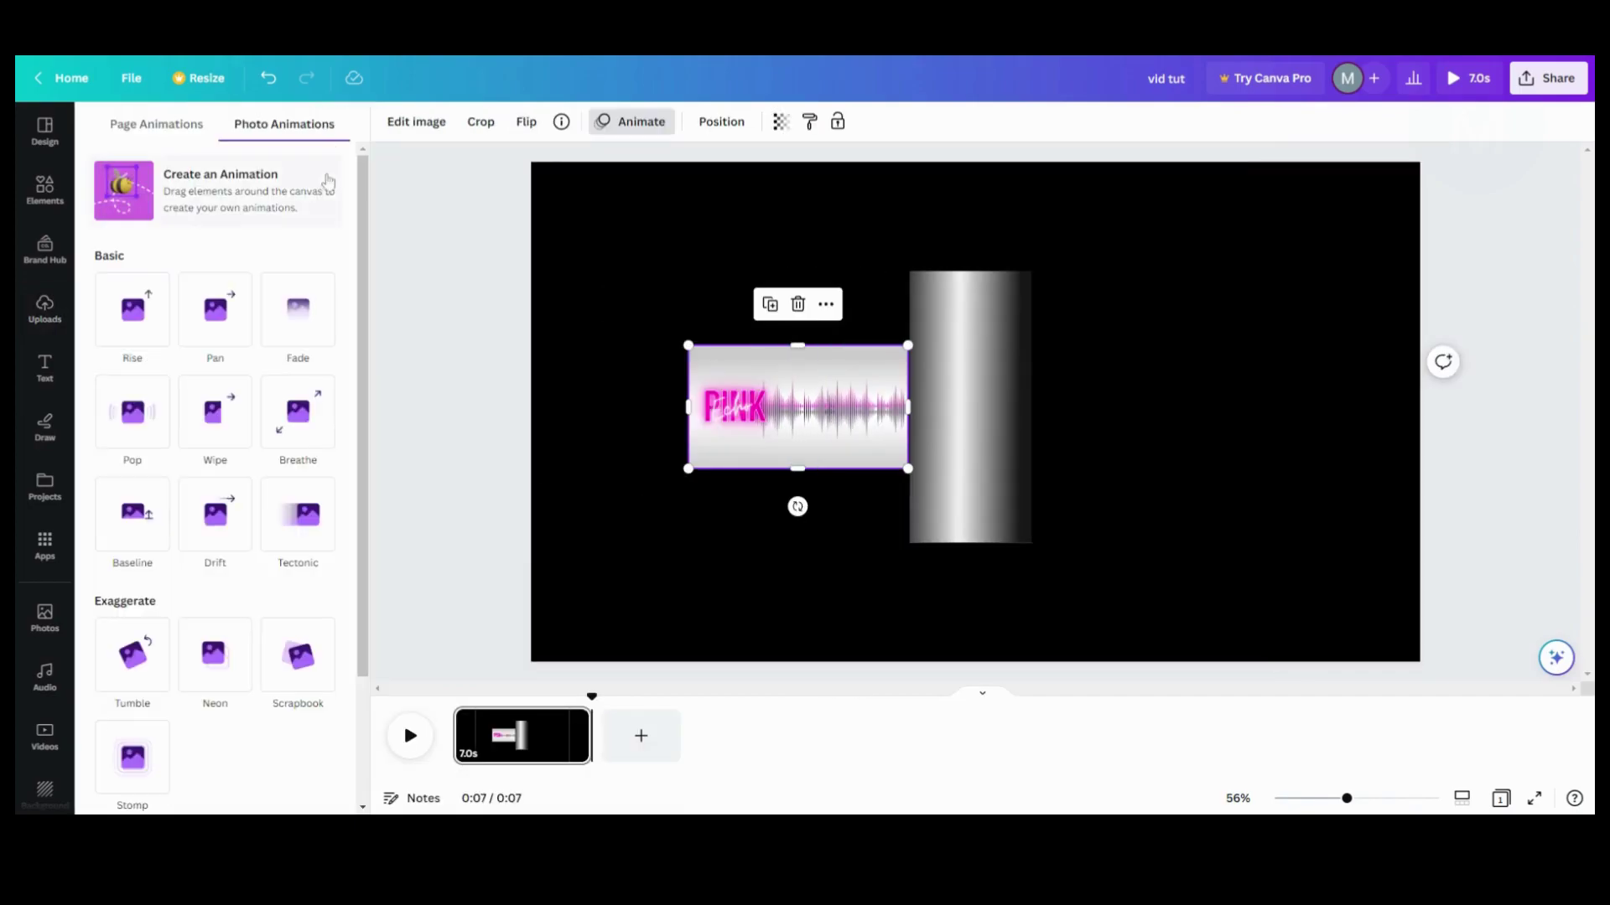
left_click(220, 214)
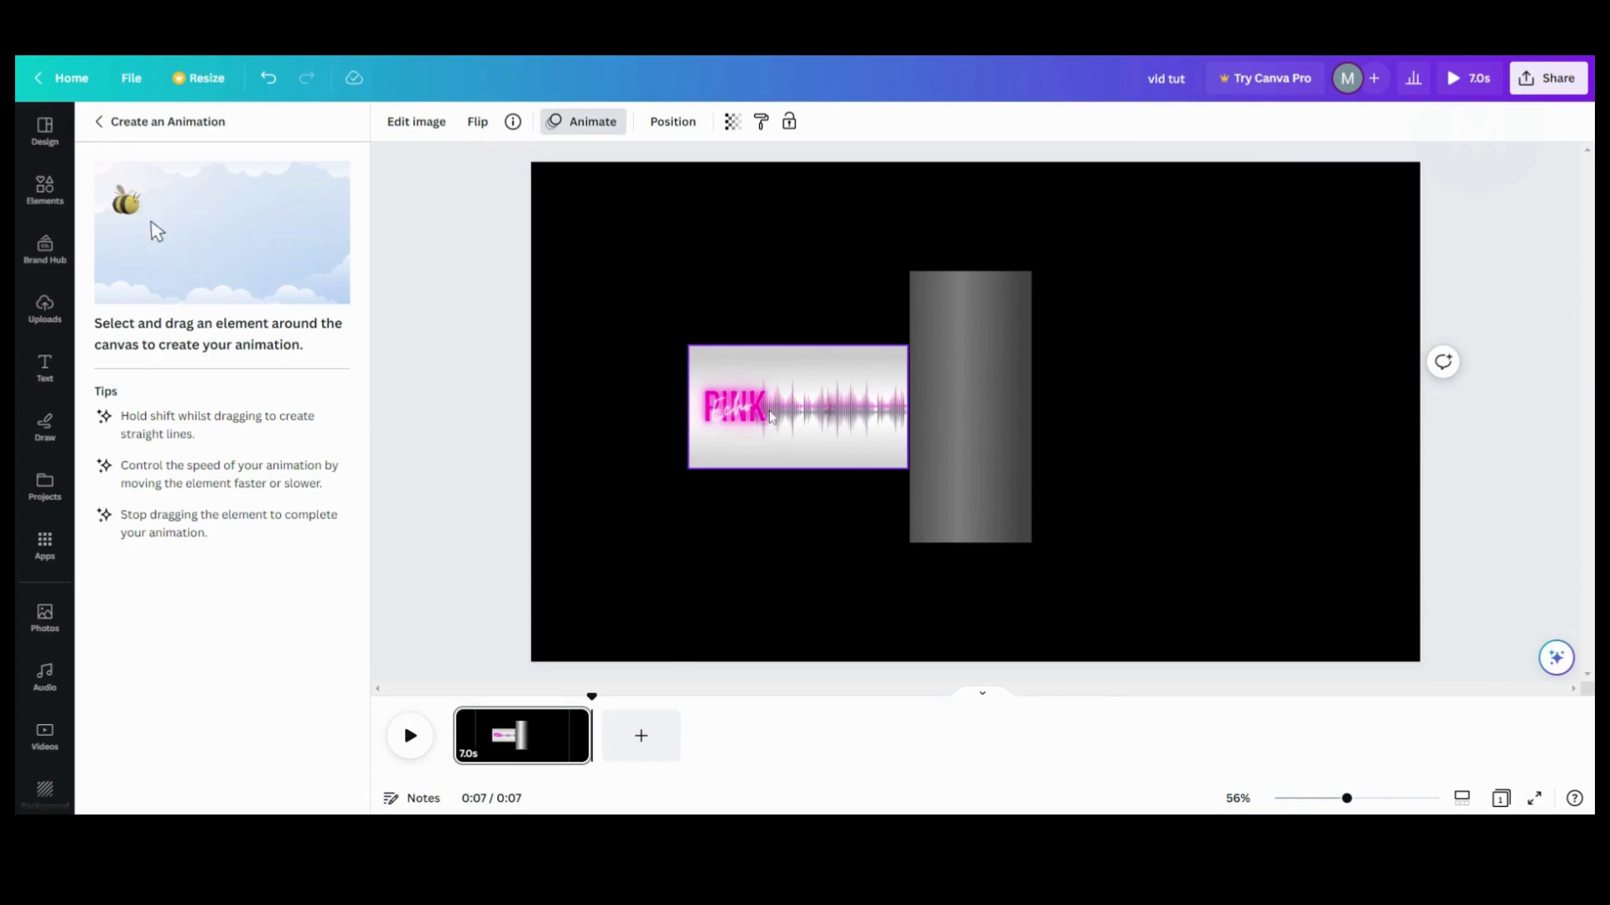
left_click_drag(770, 417, 1119, 397)
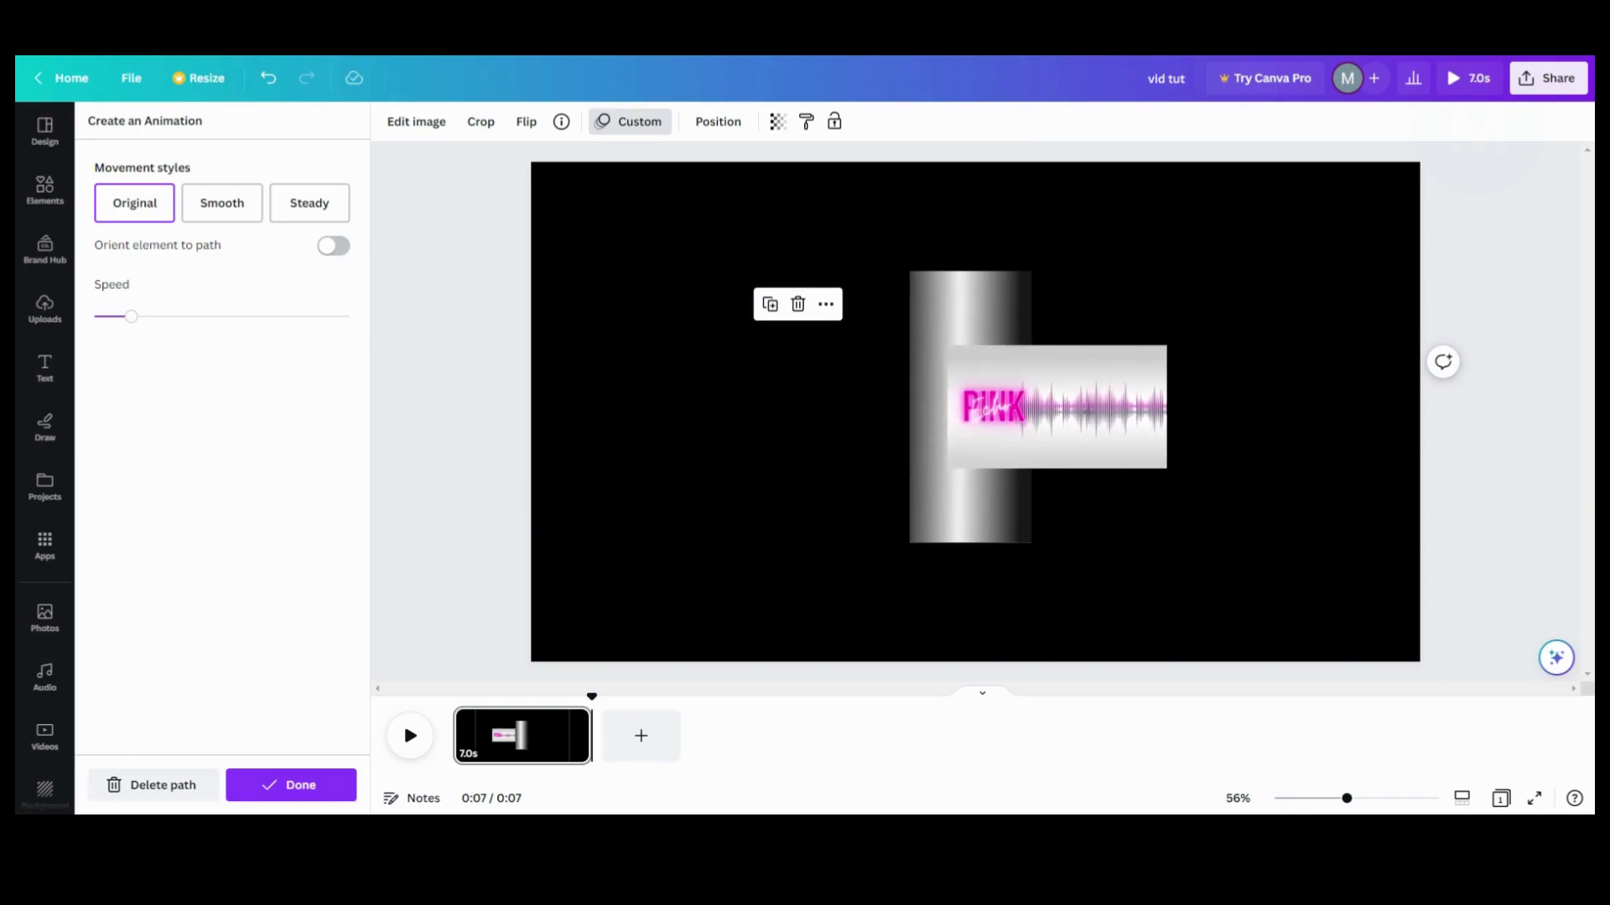
left_click(304, 205)
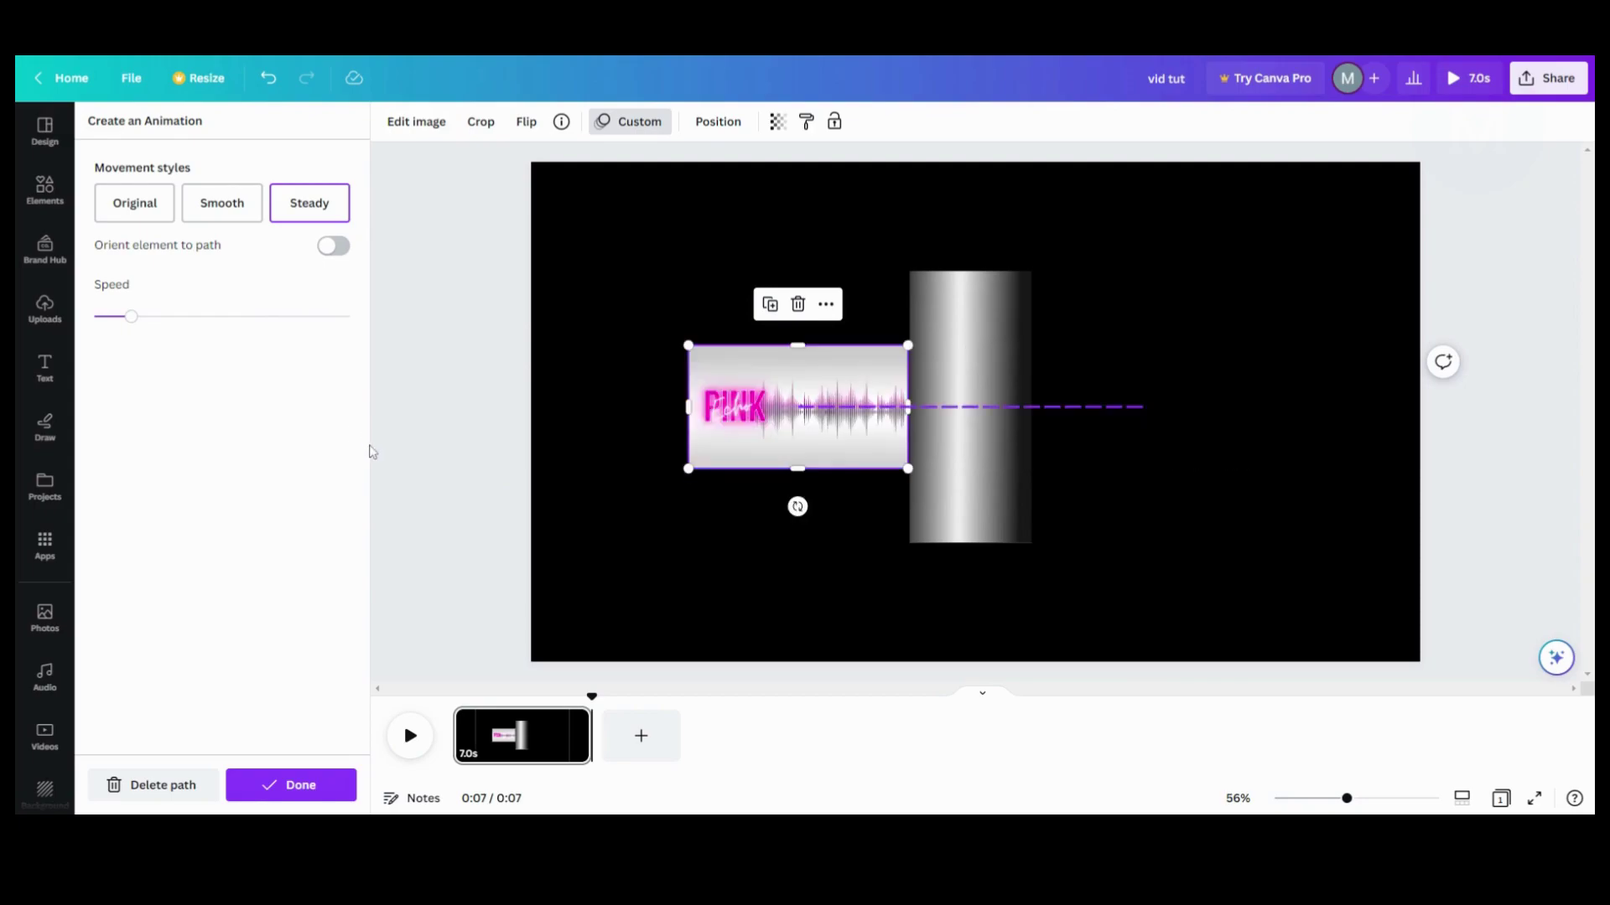
left_click(284, 787)
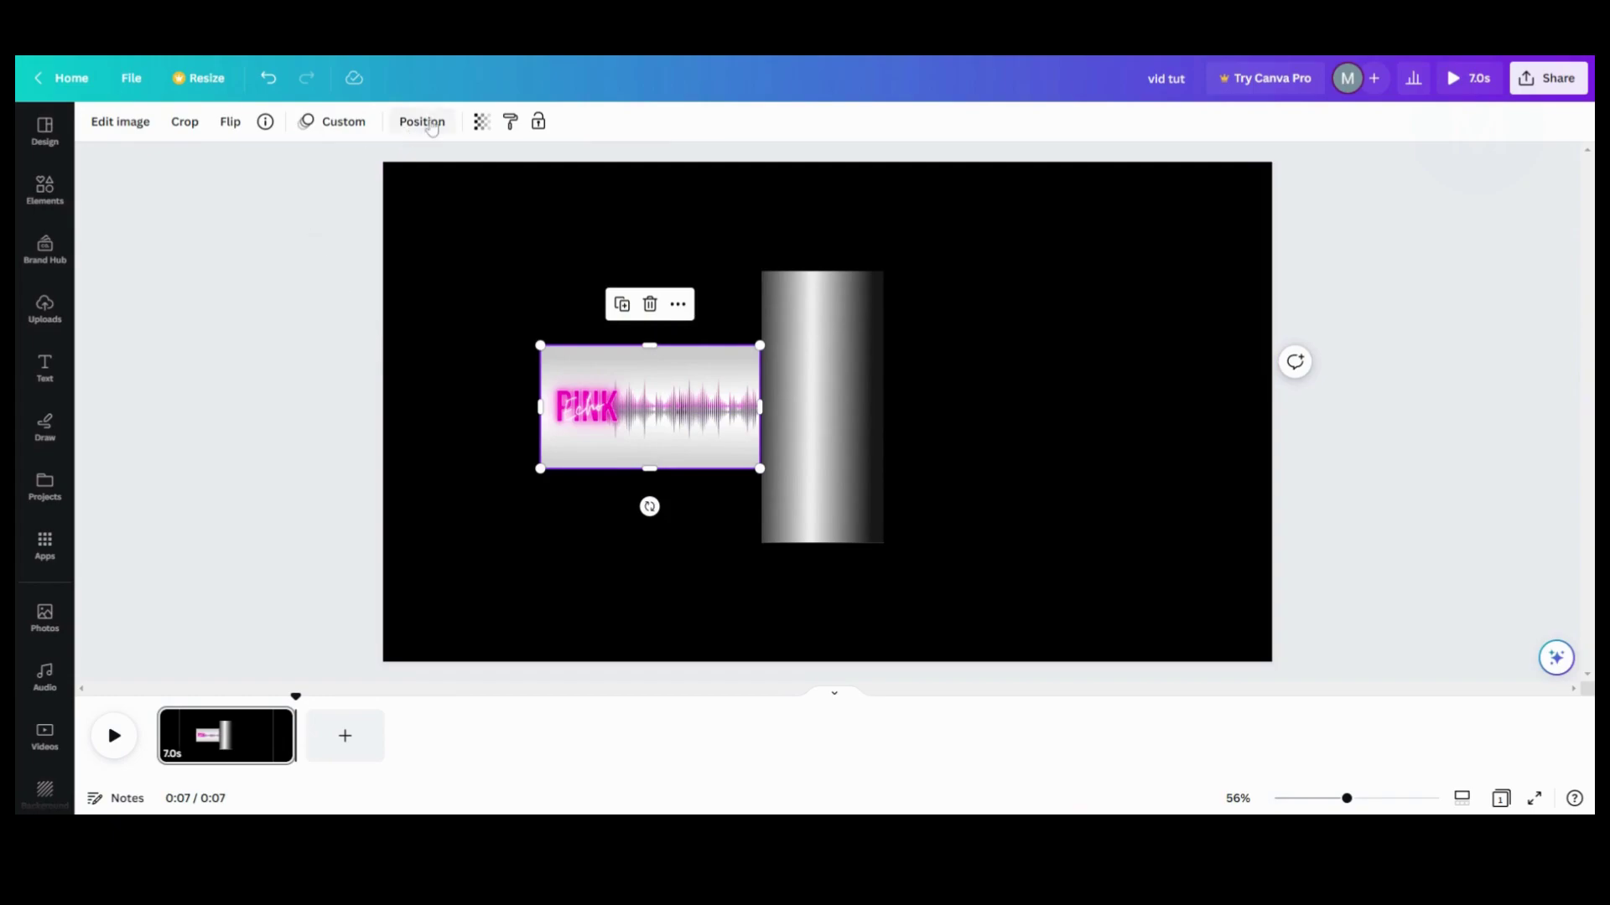
Step: Move the PINK Echo image's layer below both gradients but above the white rectangle, and play the page from the start
left_click(430, 123)
left_click_drag(252, 231, 273, 359)
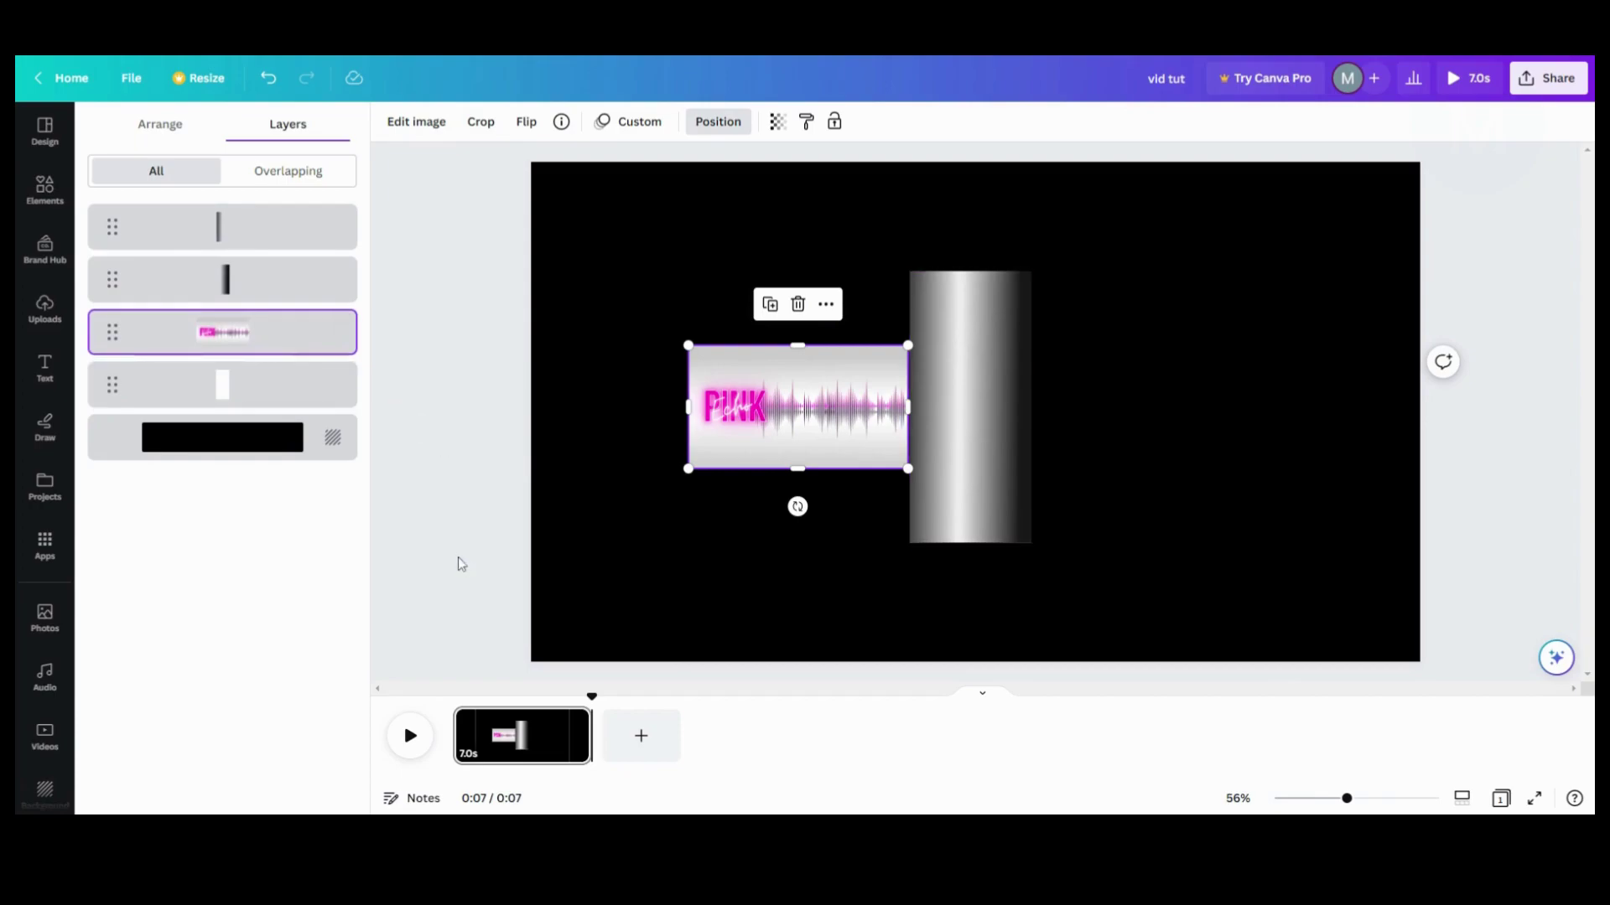
left_click(465, 736)
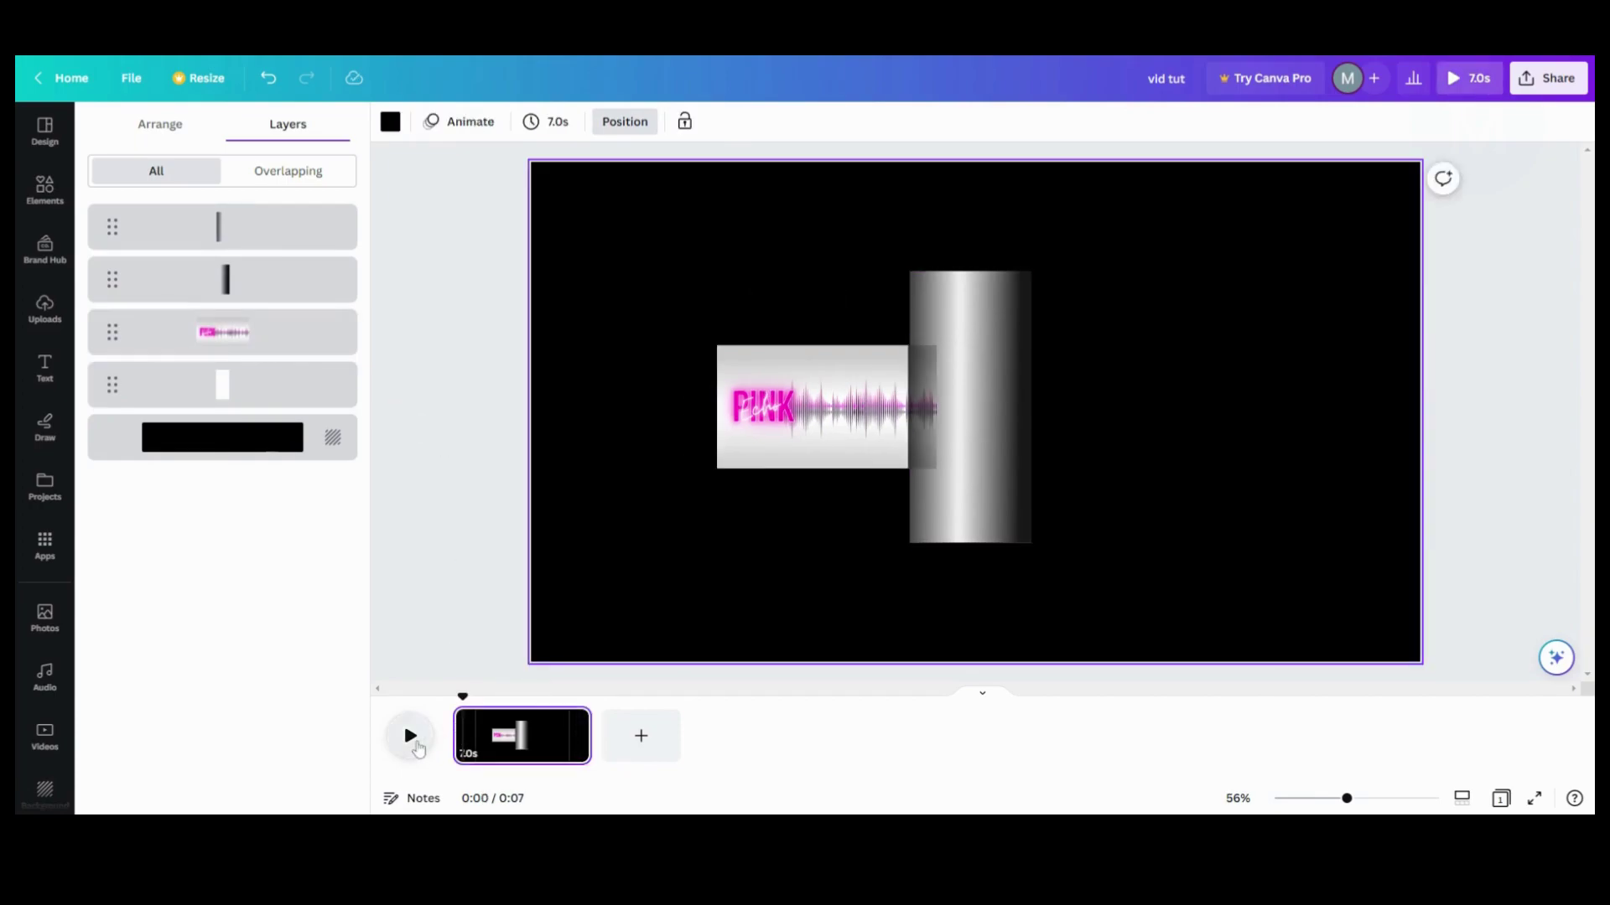
left_click(413, 739)
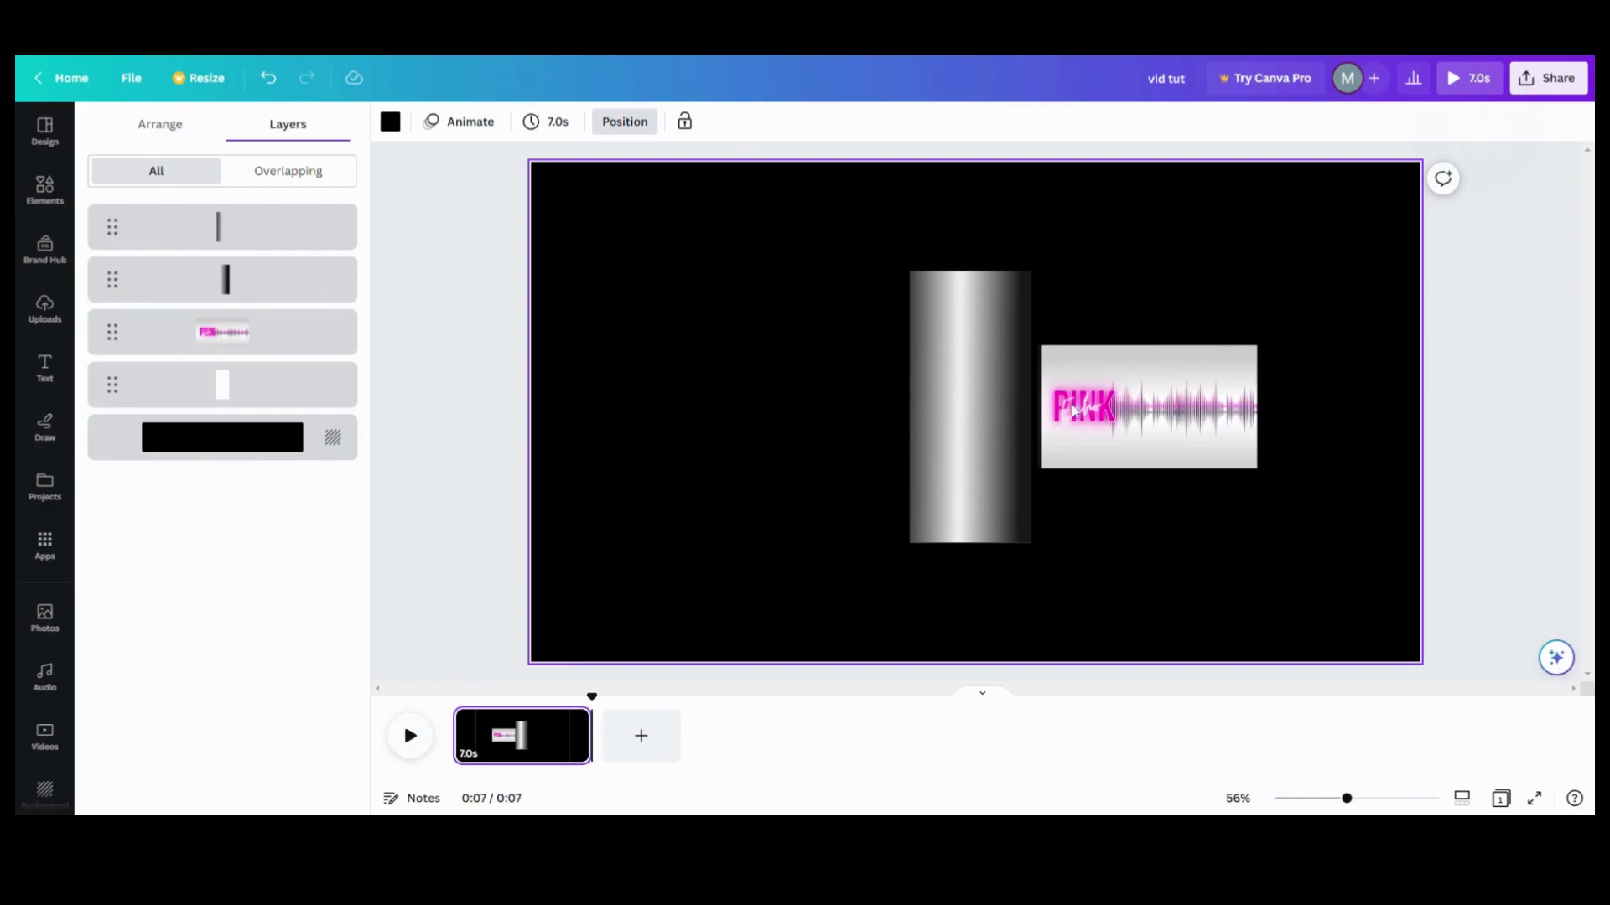
left_click(393, 266)
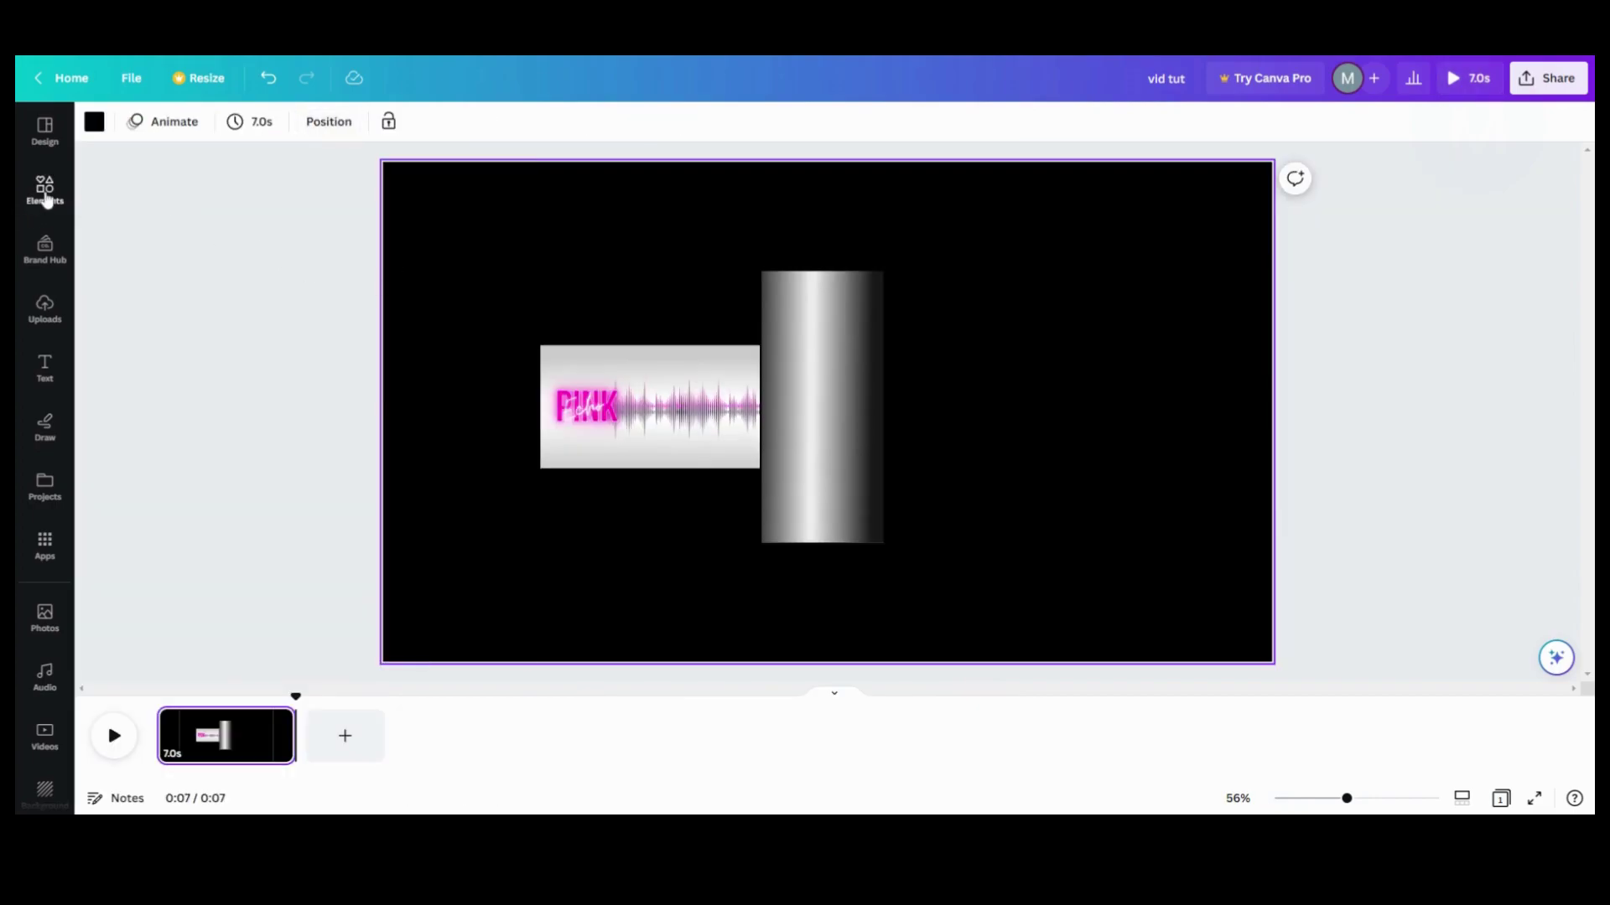
Step: Add a square shape, align its right edge with the cylinder's left edge, and widen it leftward to cover the whole PINK Echo image
left_click(44, 189)
left_click(121, 281)
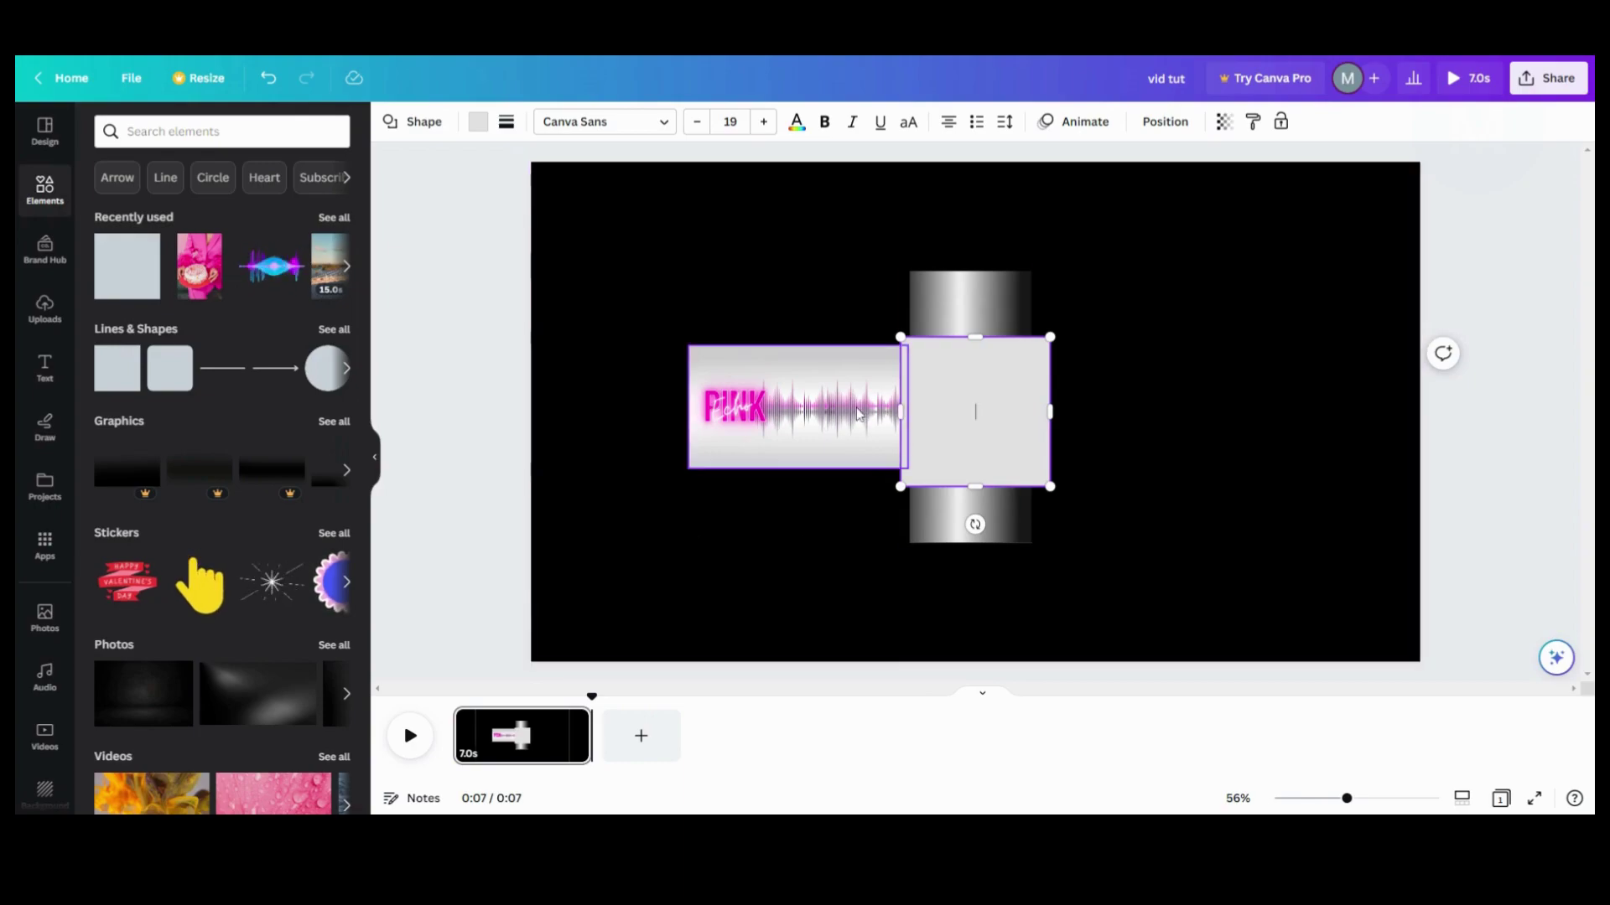
left_click(1080, 355)
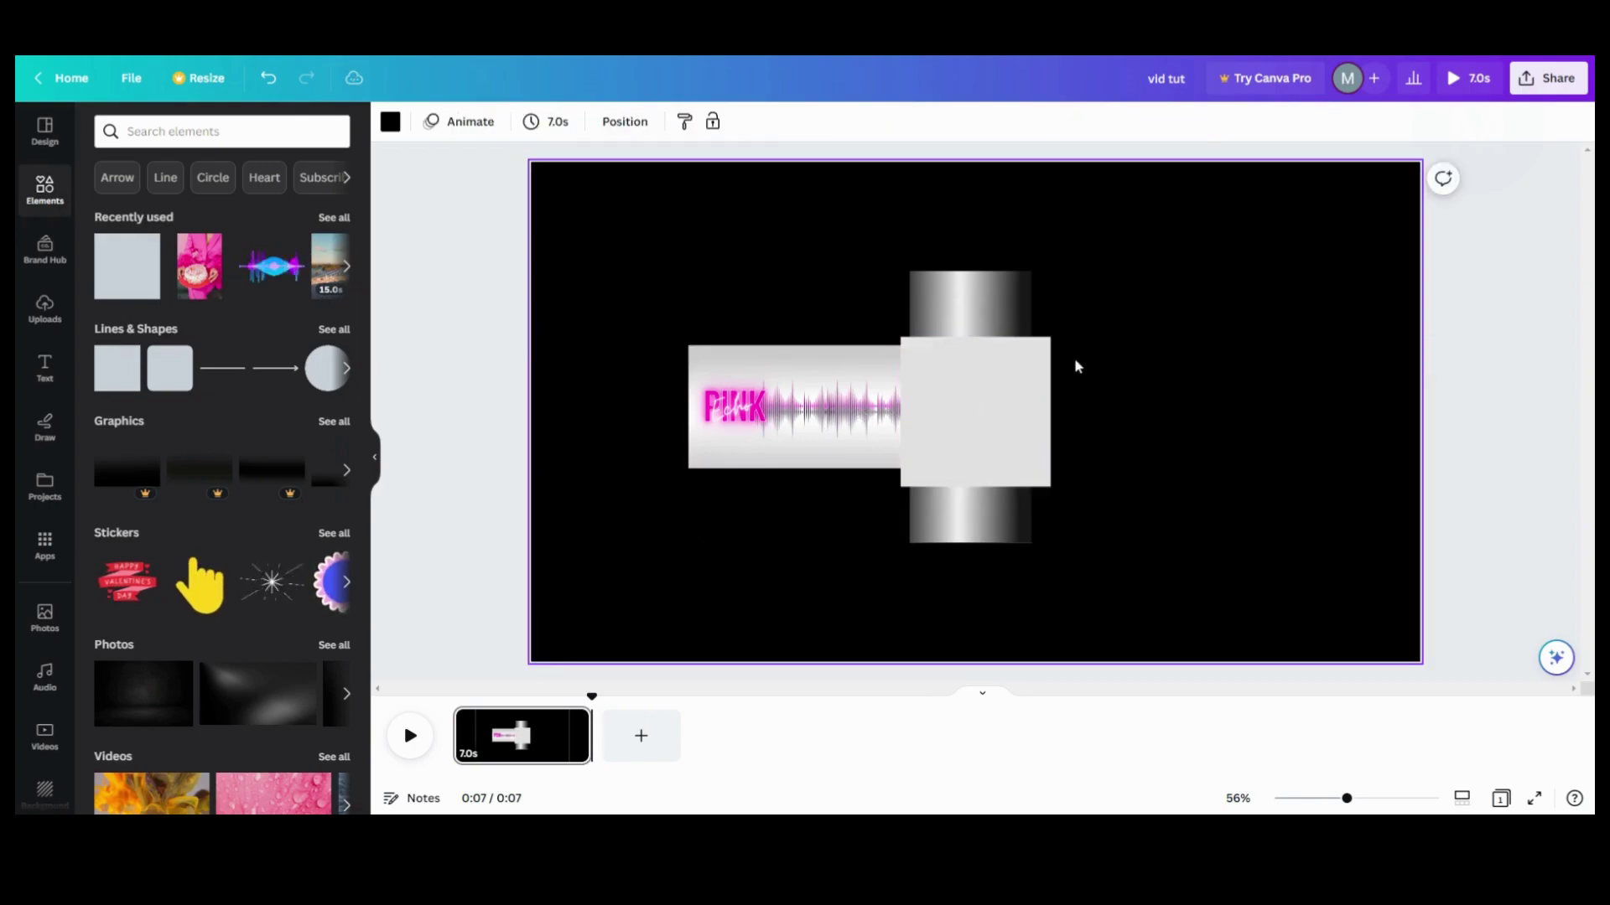
left_click_drag(956, 398, 855, 391)
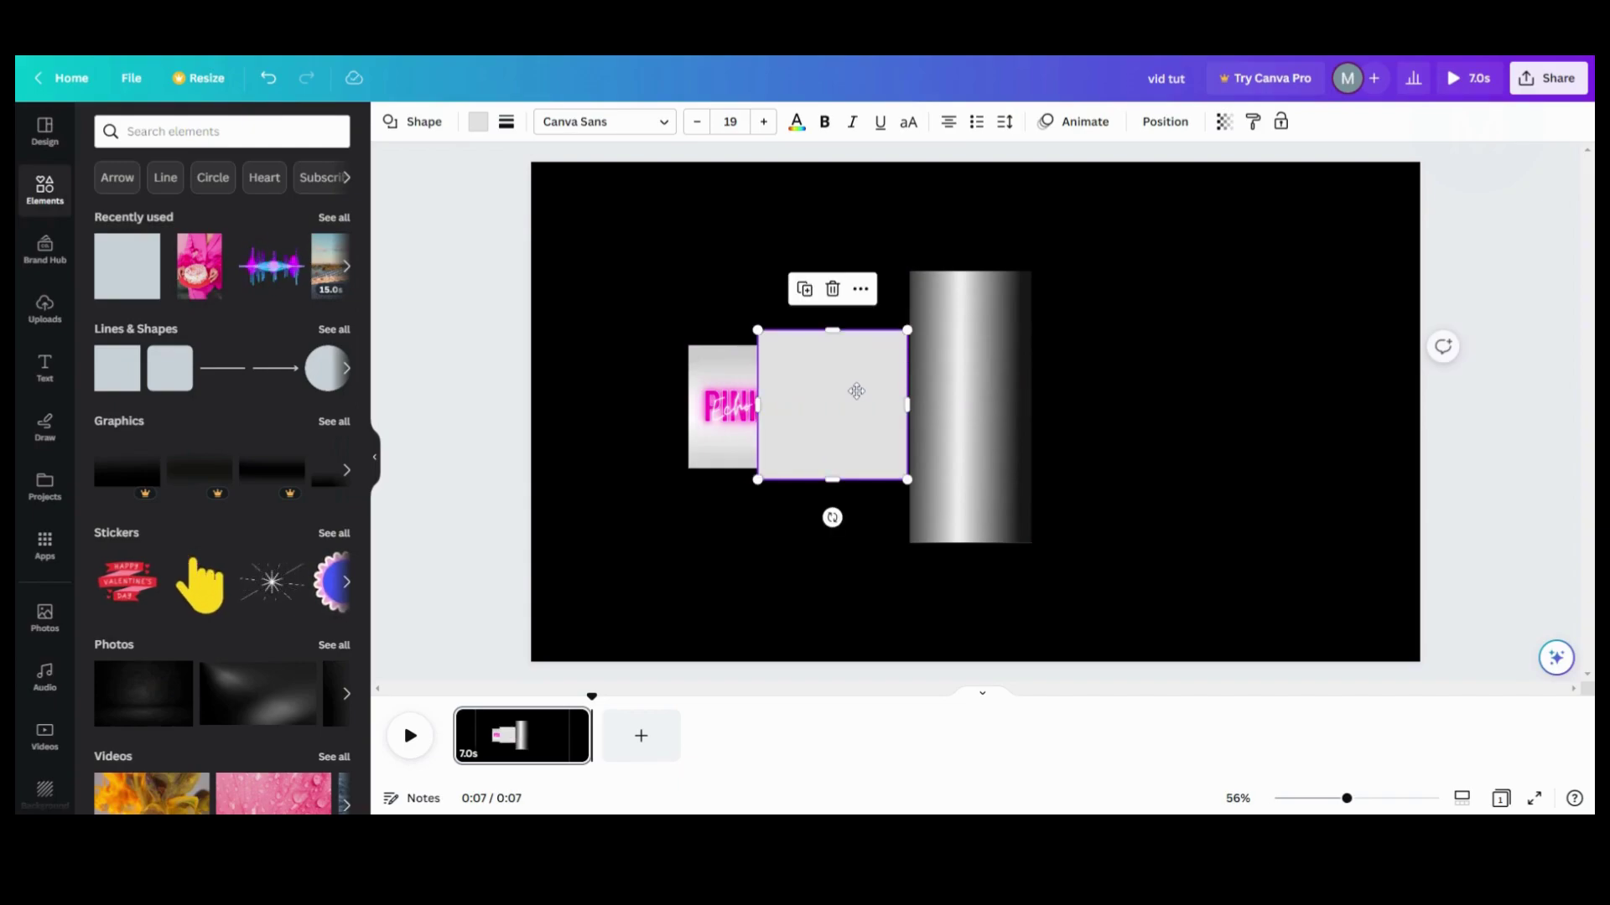
left_click_drag(760, 402, 665, 404)
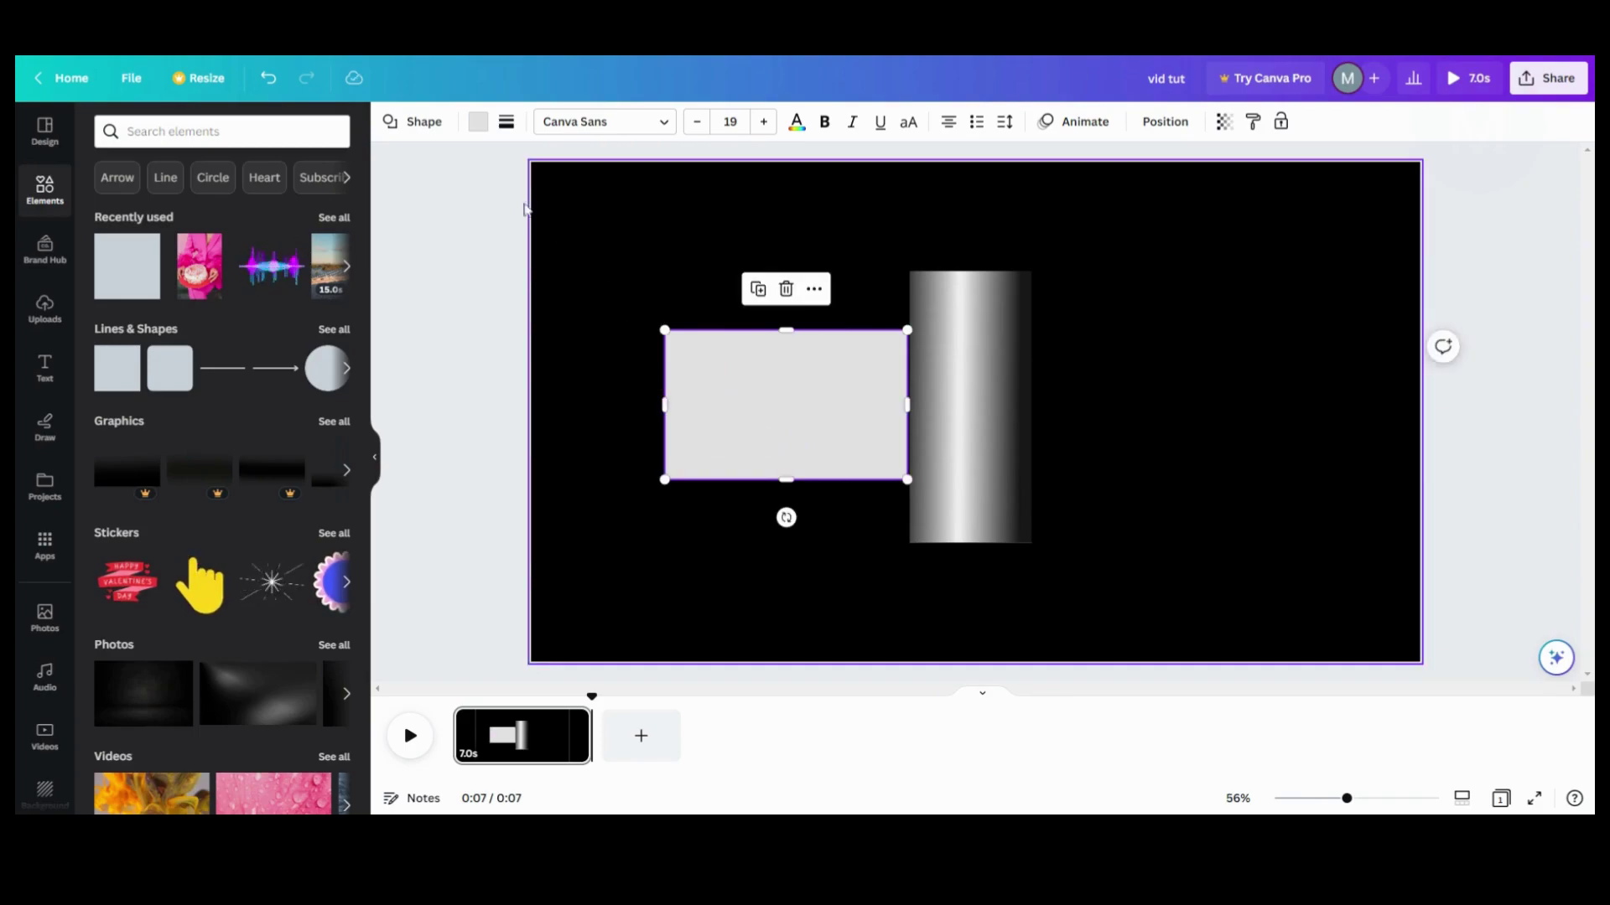
Step: Colour the covering rectangle black and place a duplicate of it against the cylinder's right edge
left_click(478, 122)
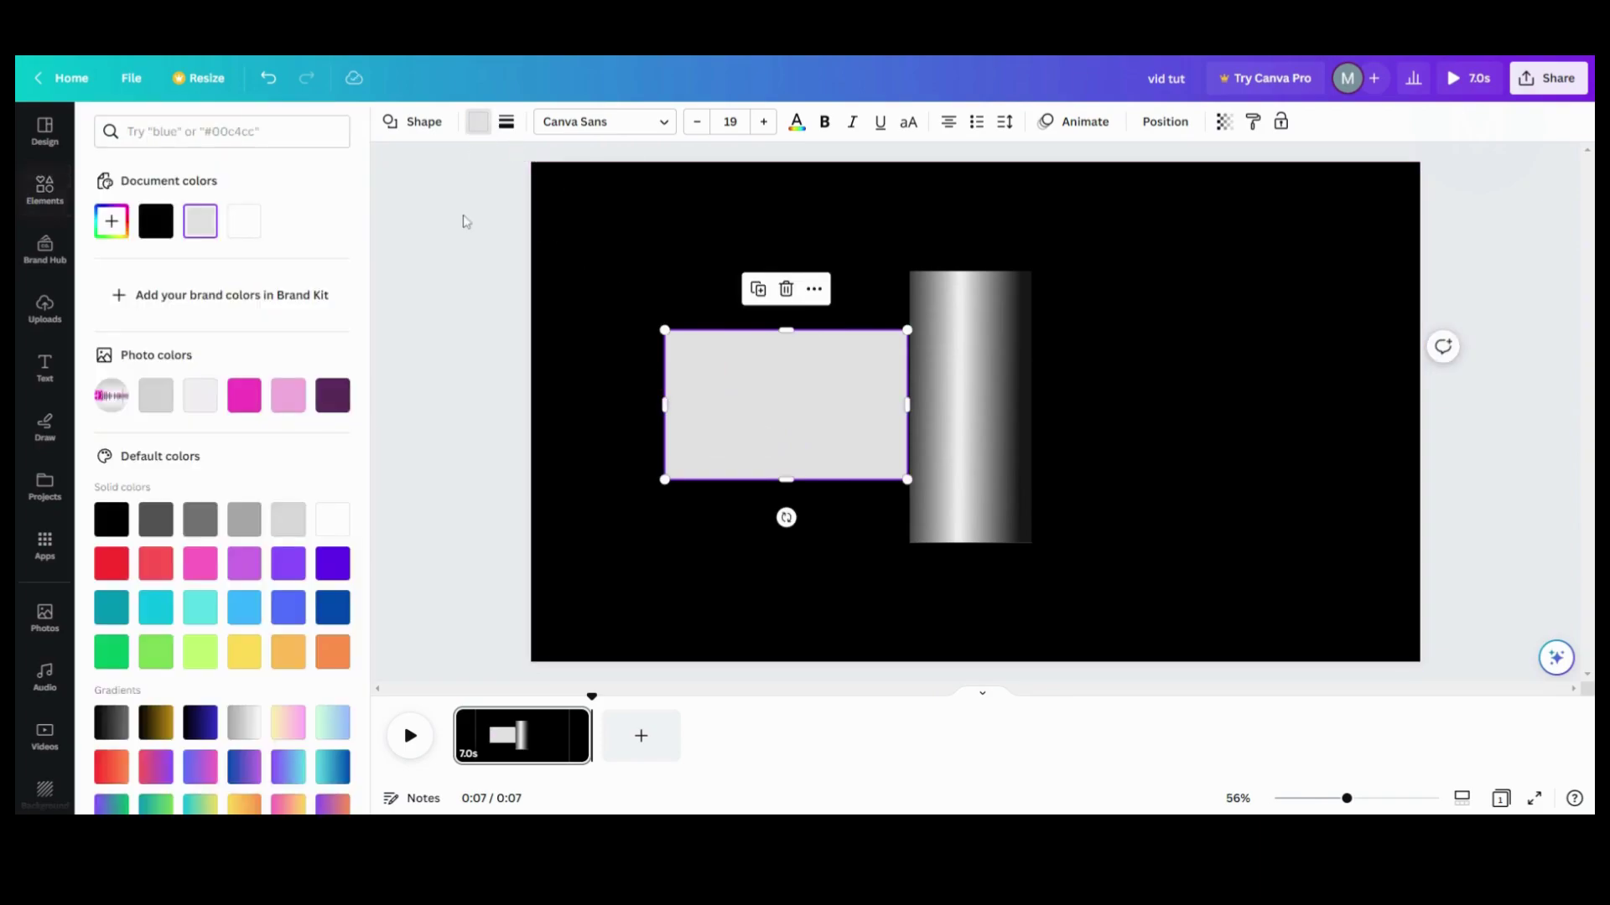
left_click(155, 223)
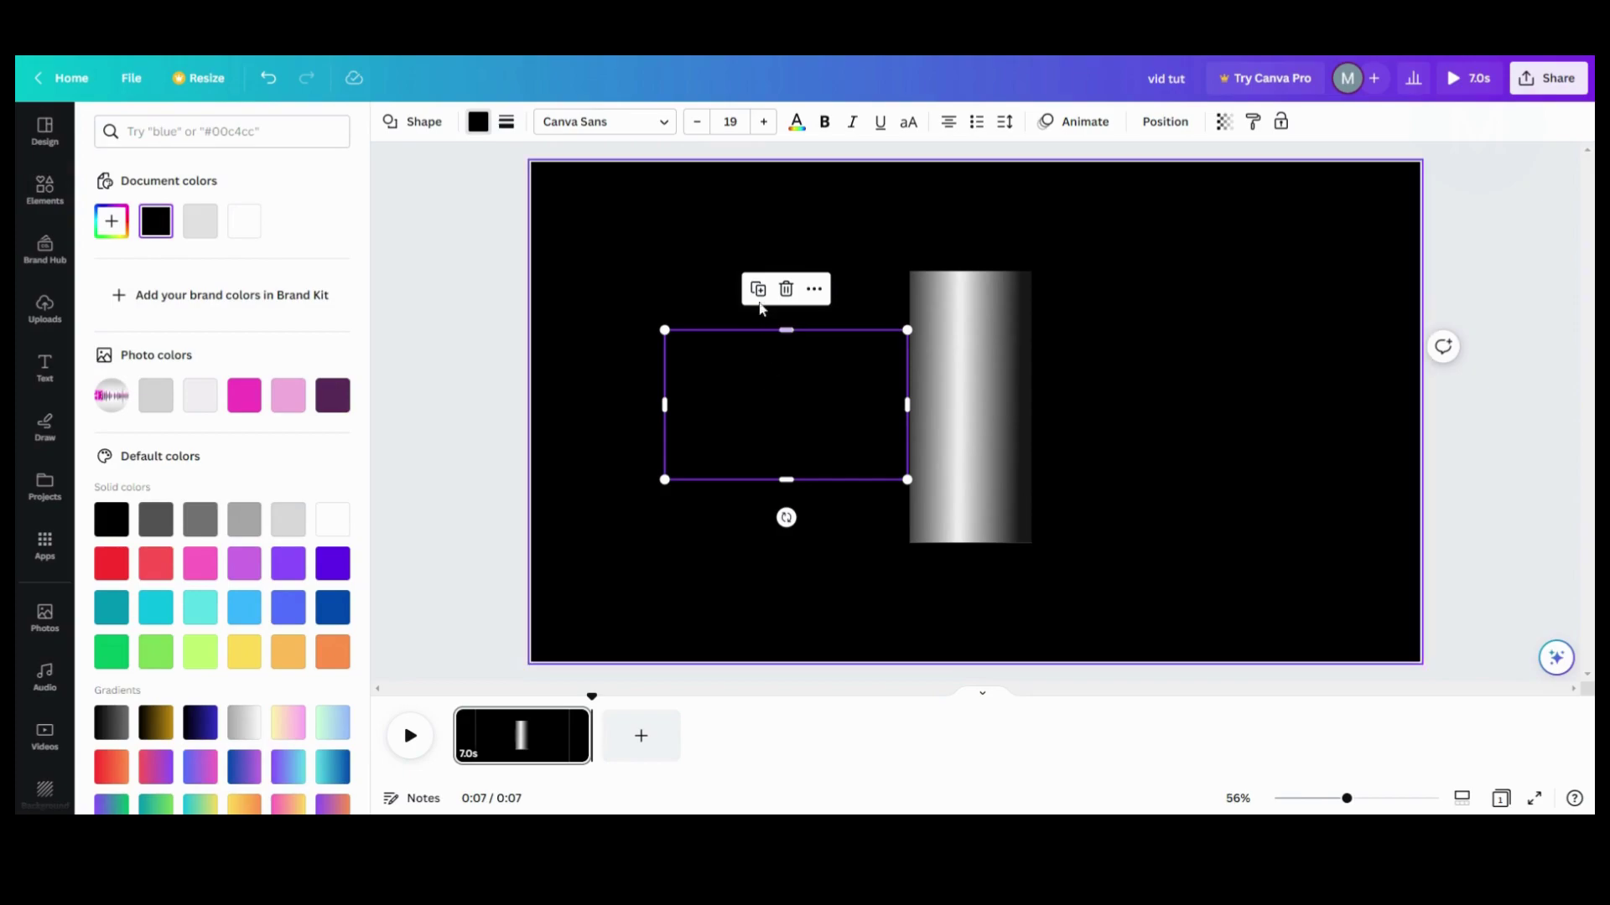
left_click_drag(757, 378, 1131, 394)
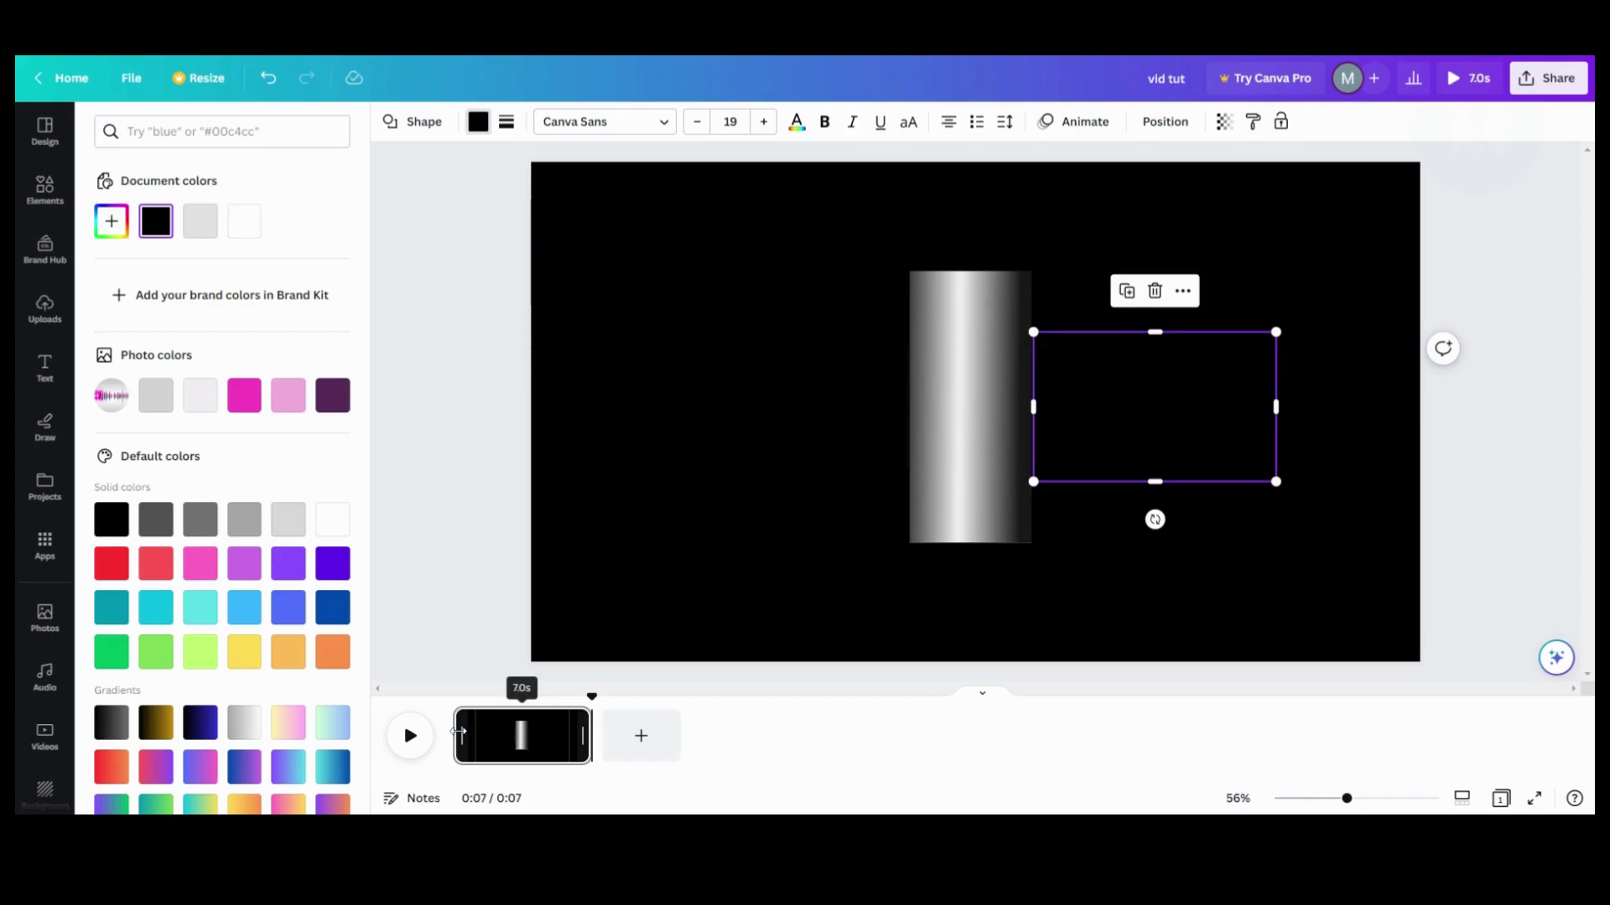
Step: Preview the animation, nudge the left black cover slightly right to meet the cylinder's edge, and replay the page from the start
left_click(520, 714)
left_click(419, 752)
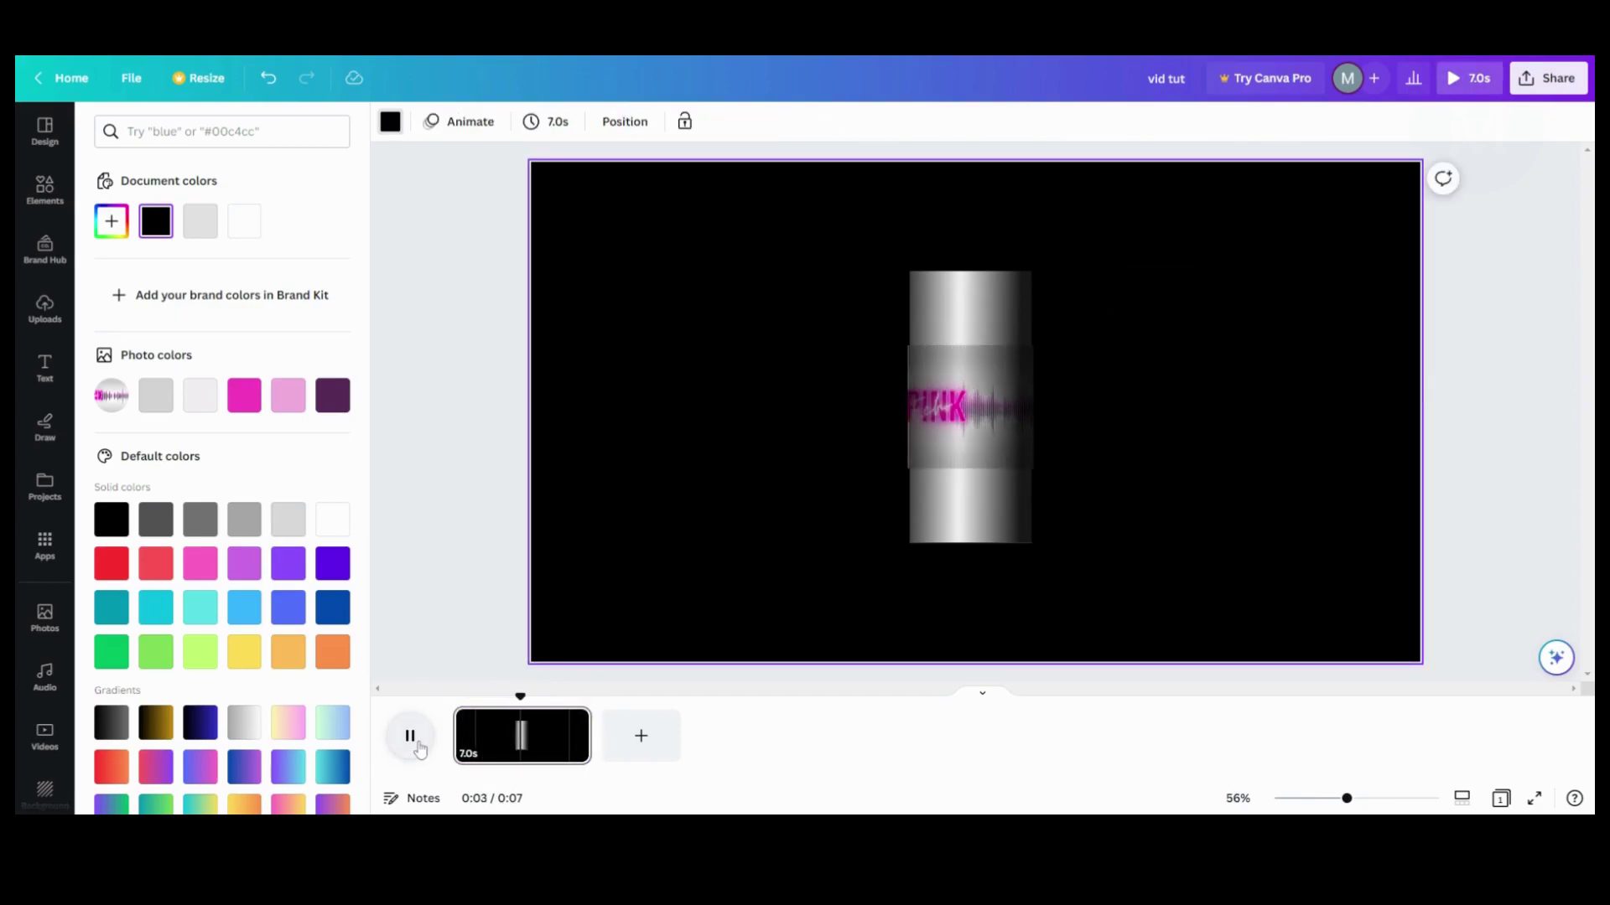
left_click(882, 391)
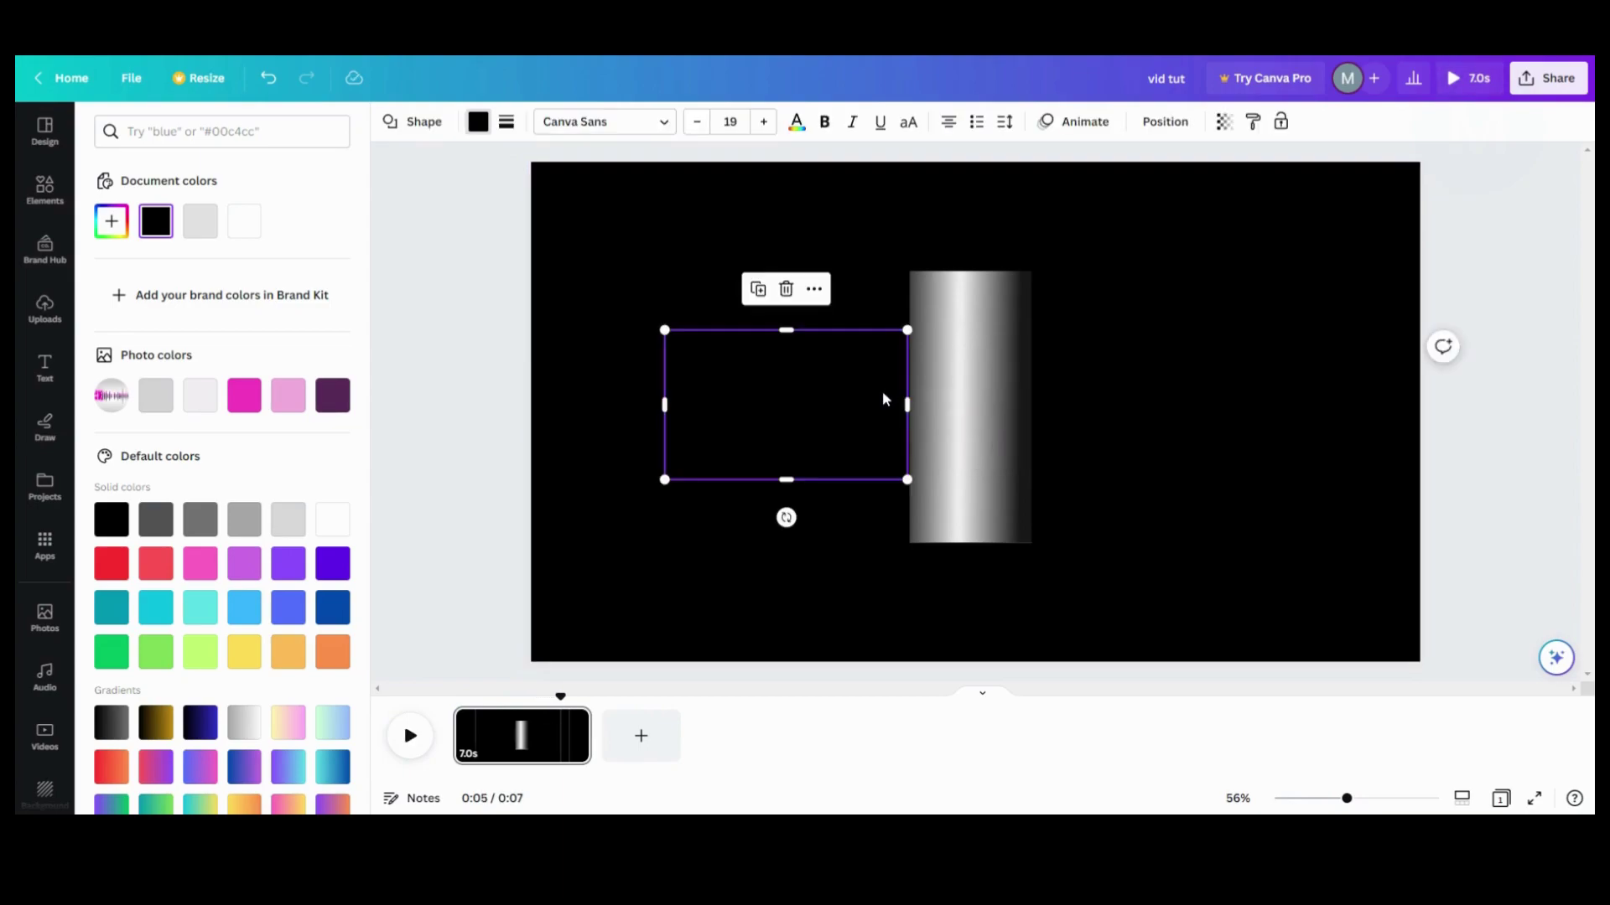
left_click(868, 503)
left_click(852, 432)
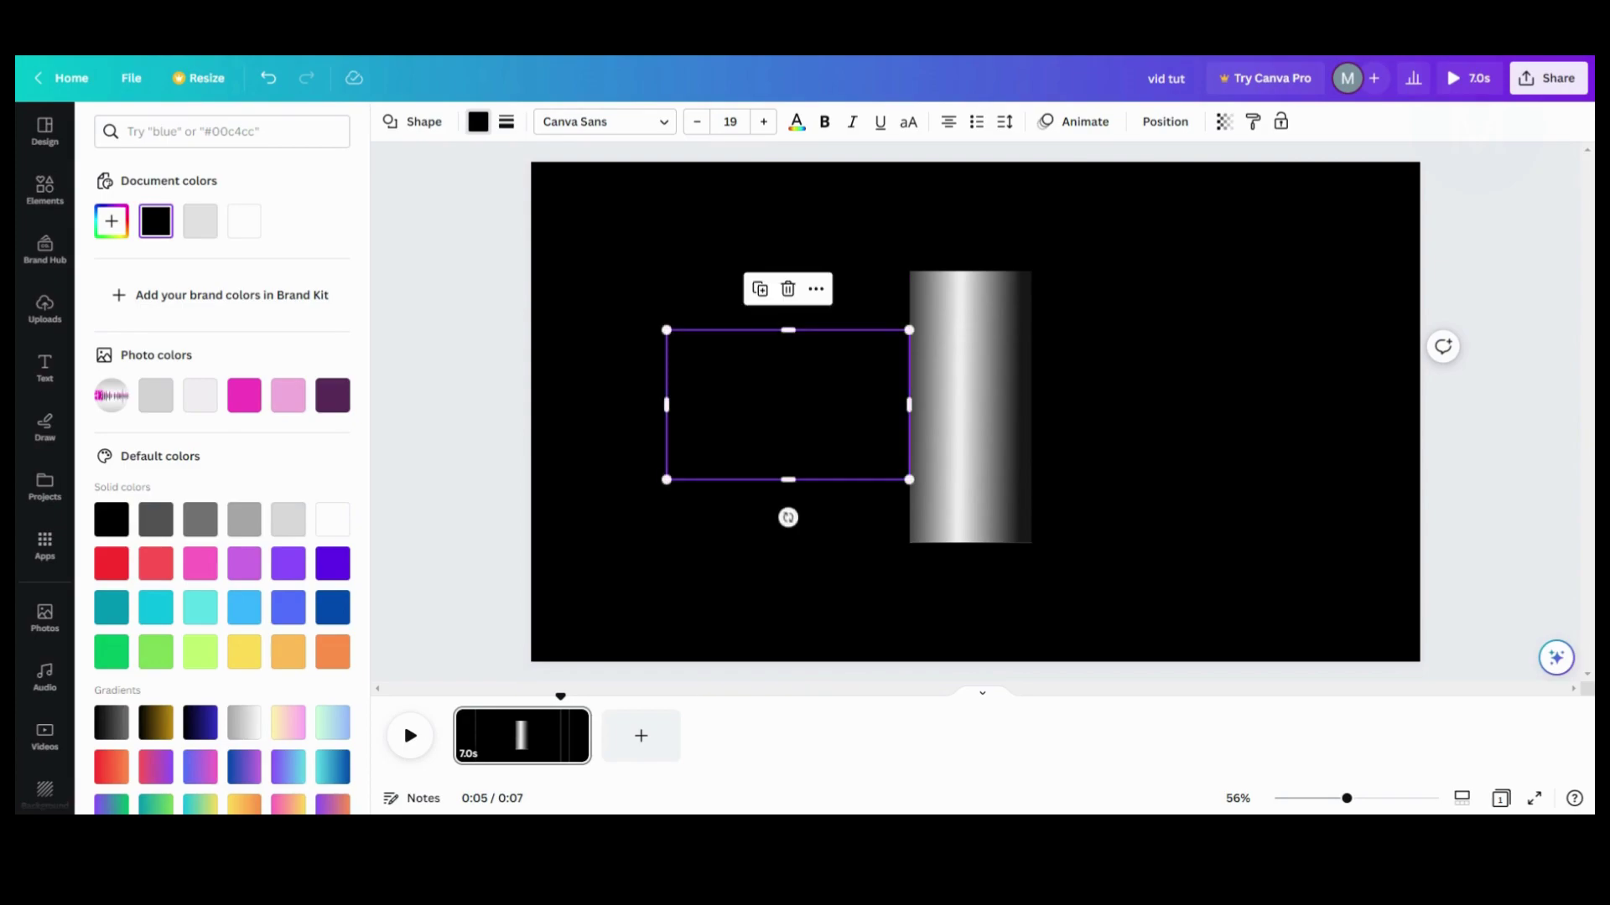
left_click(857, 593)
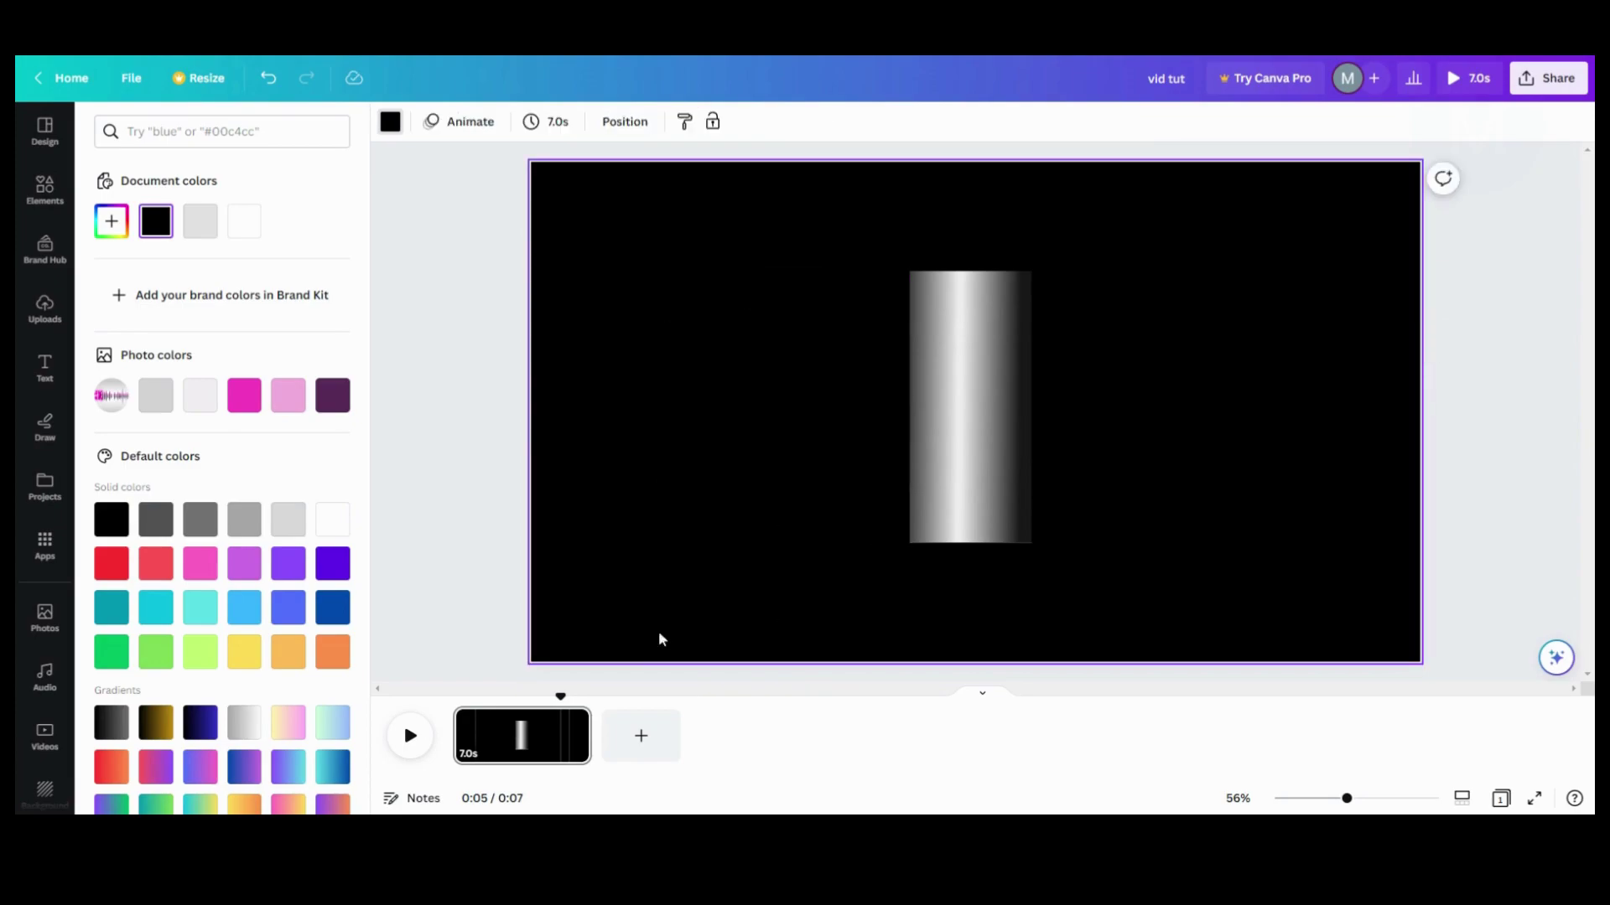
left_click(469, 738)
left_click(410, 751)
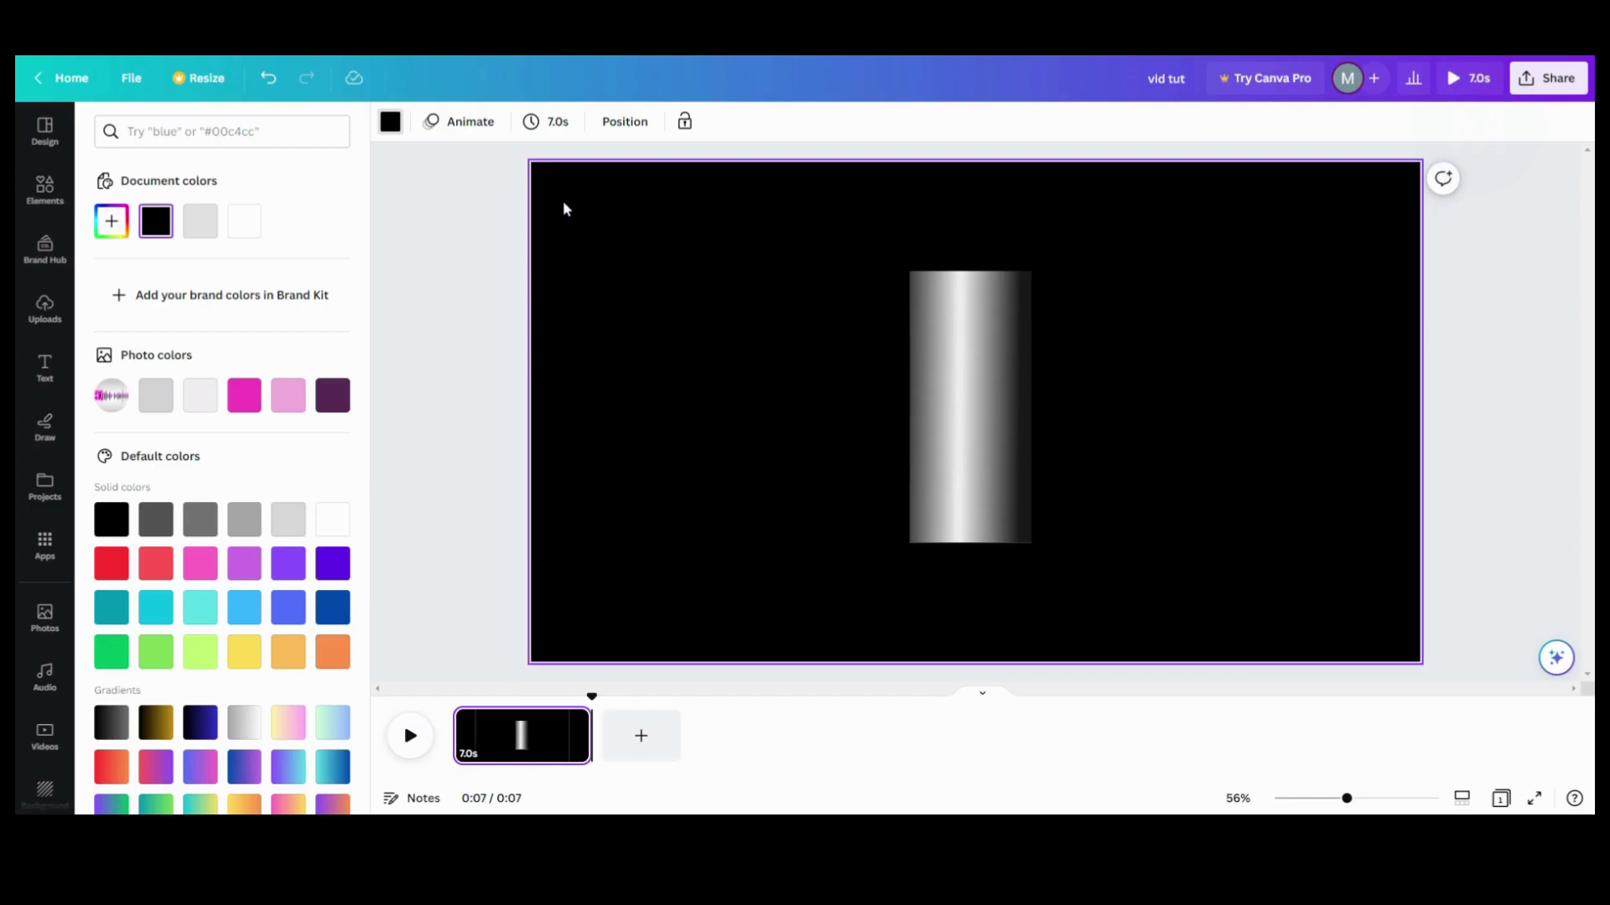
Step: Add a second page after the cylinder page and set its background to white
left_click(394, 124)
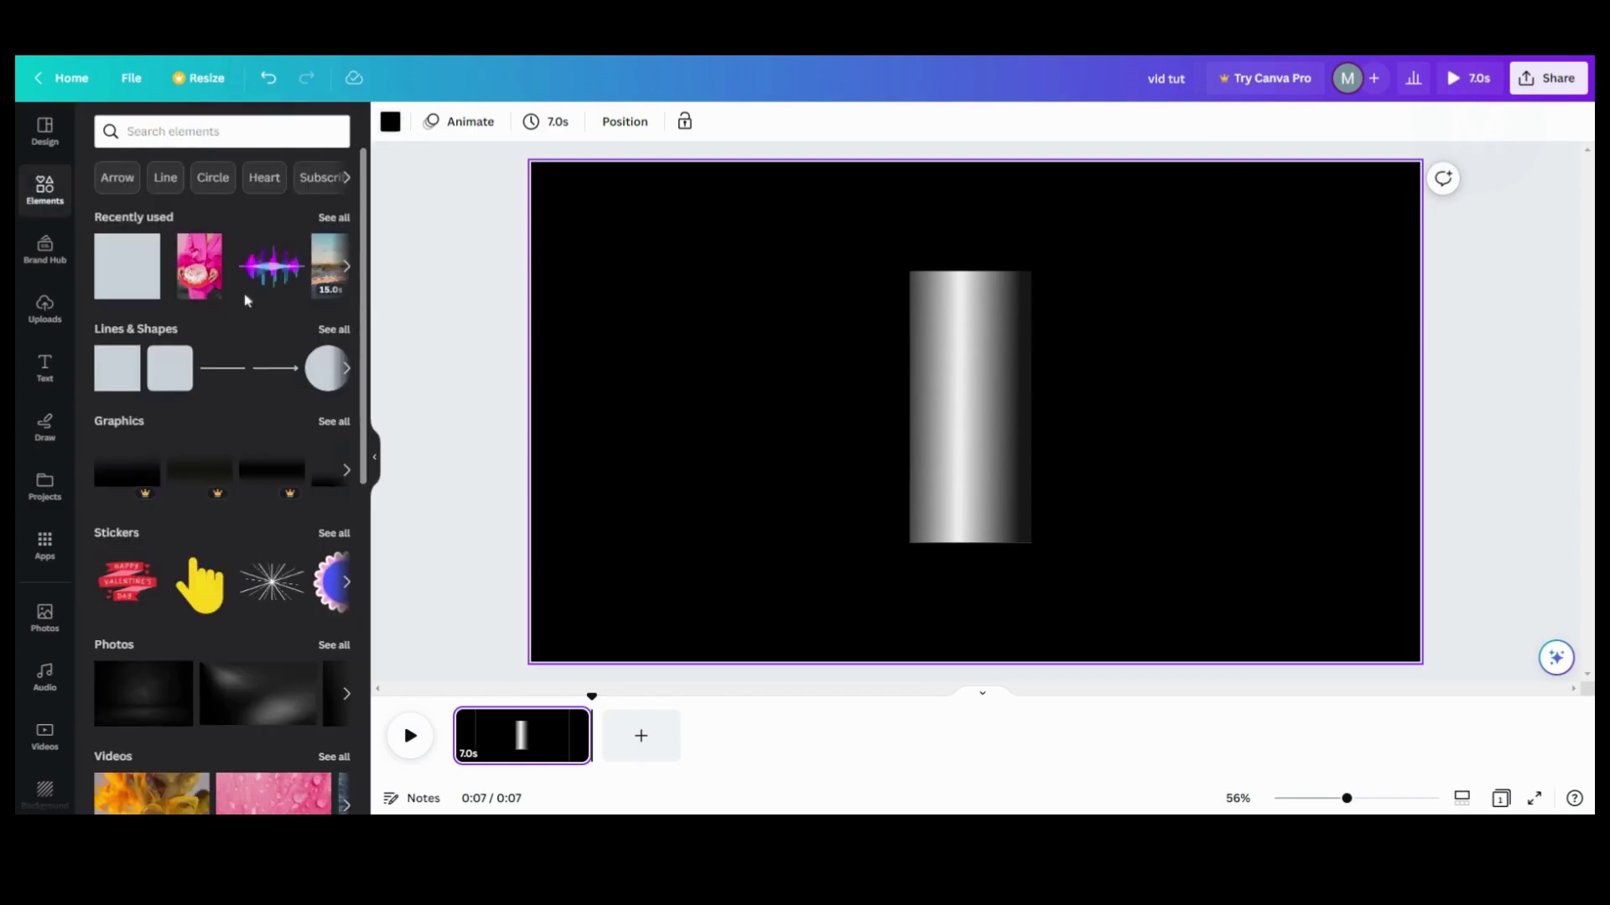
left_click(390, 124)
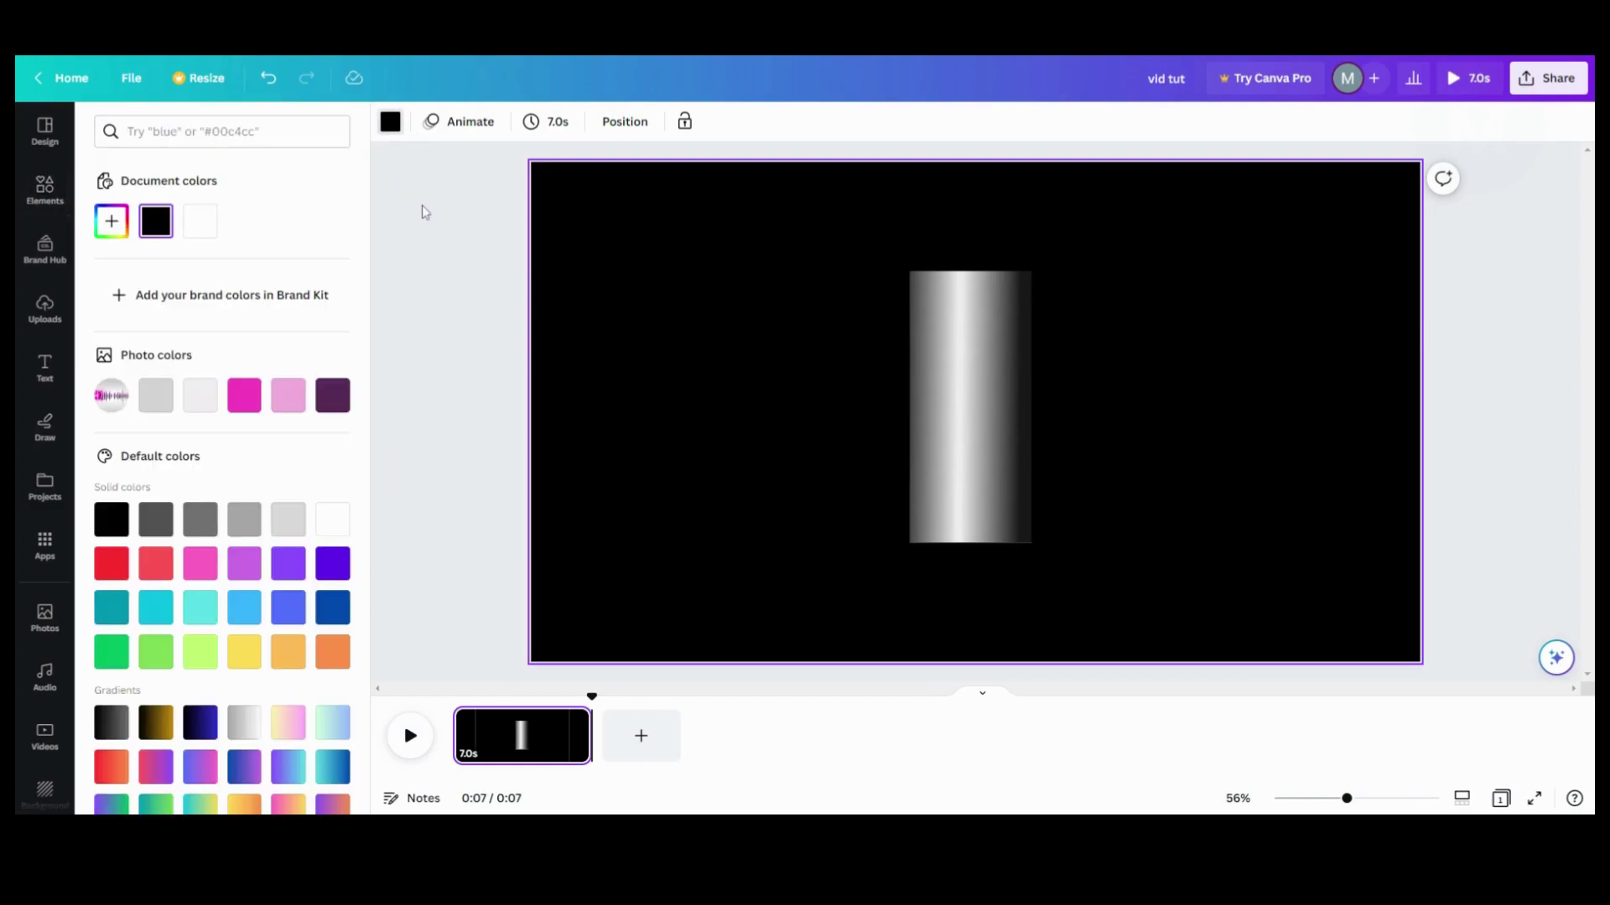
left_click(642, 735)
left_click(629, 738)
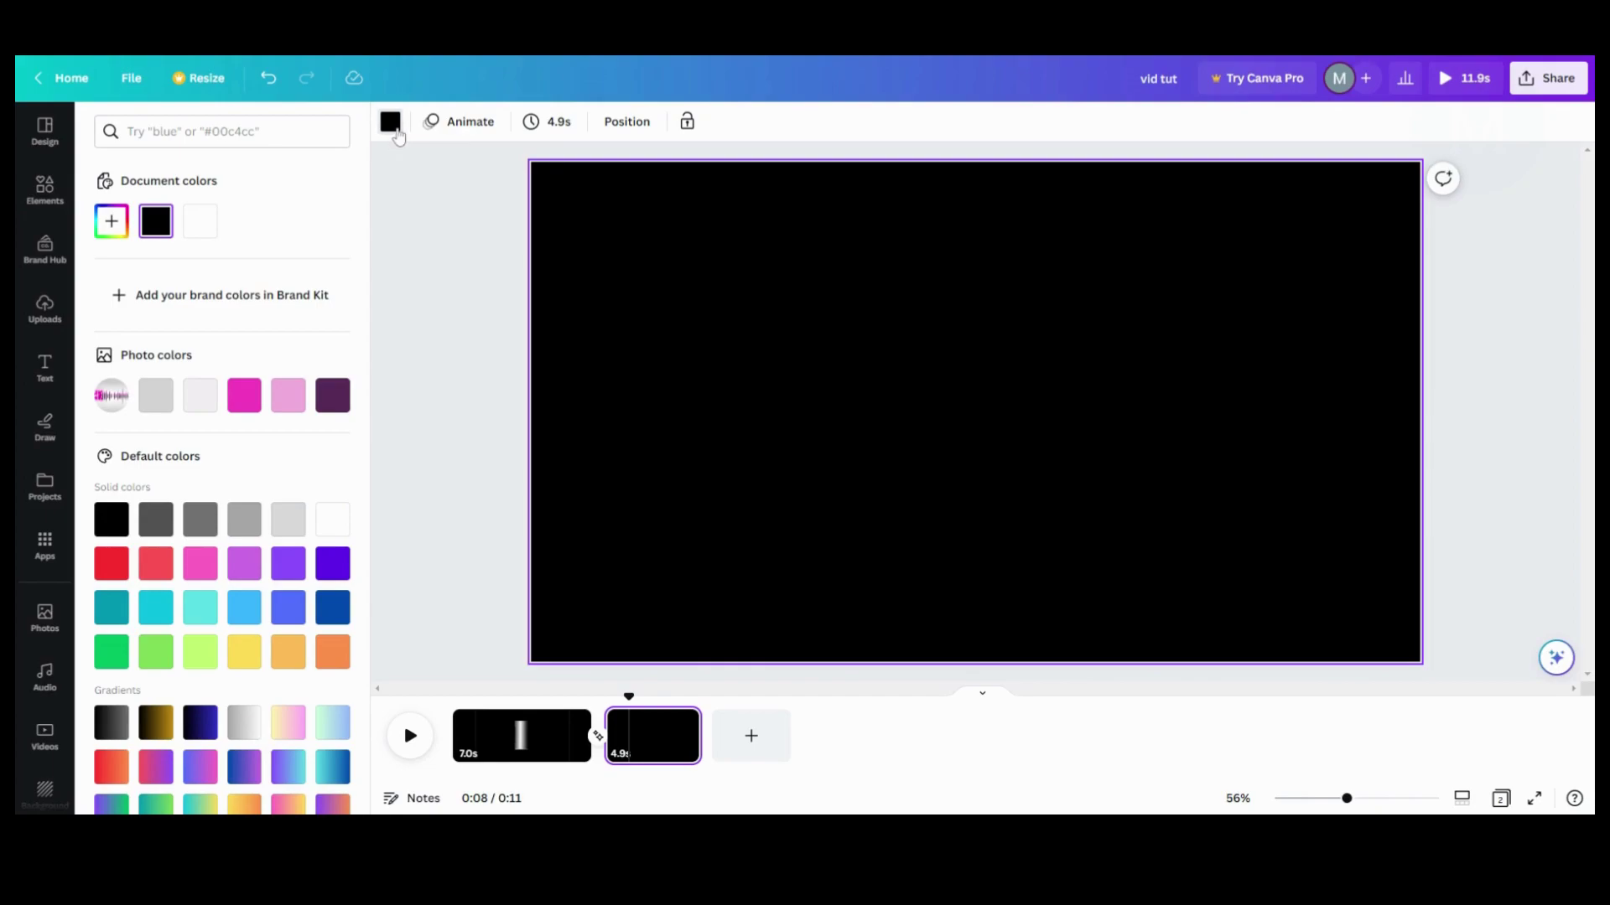
left_click(200, 222)
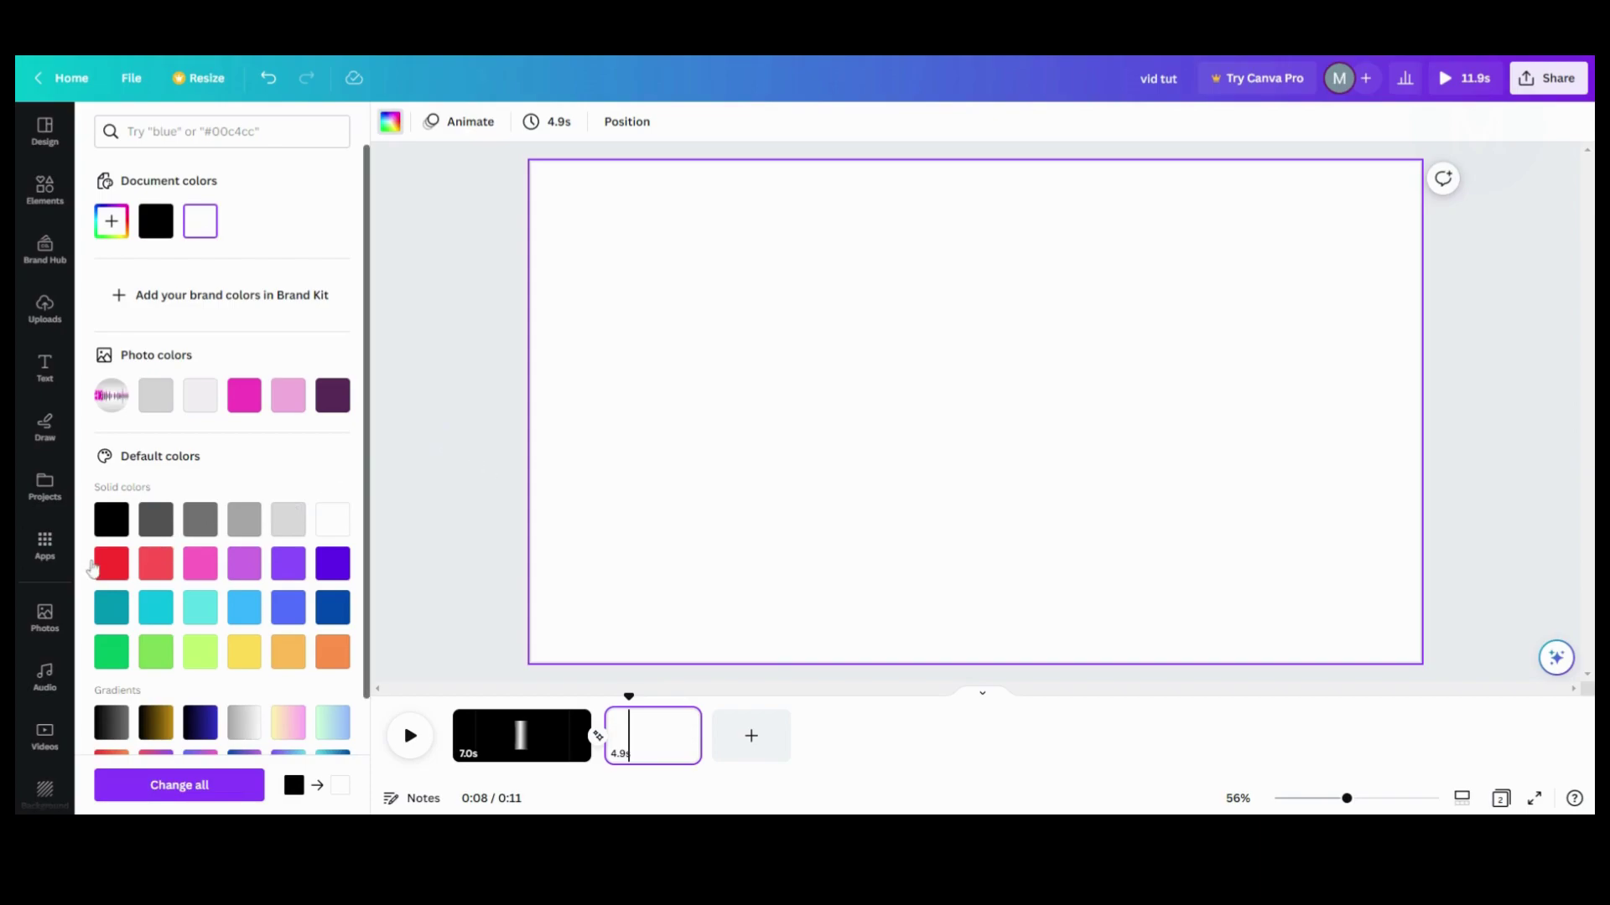
Step: Add two copies of the starred black fade to the blank page, enlarge one to about 487 × 275 and rotate it upright, dark edge left
scroll(44, 788, "down", 3)
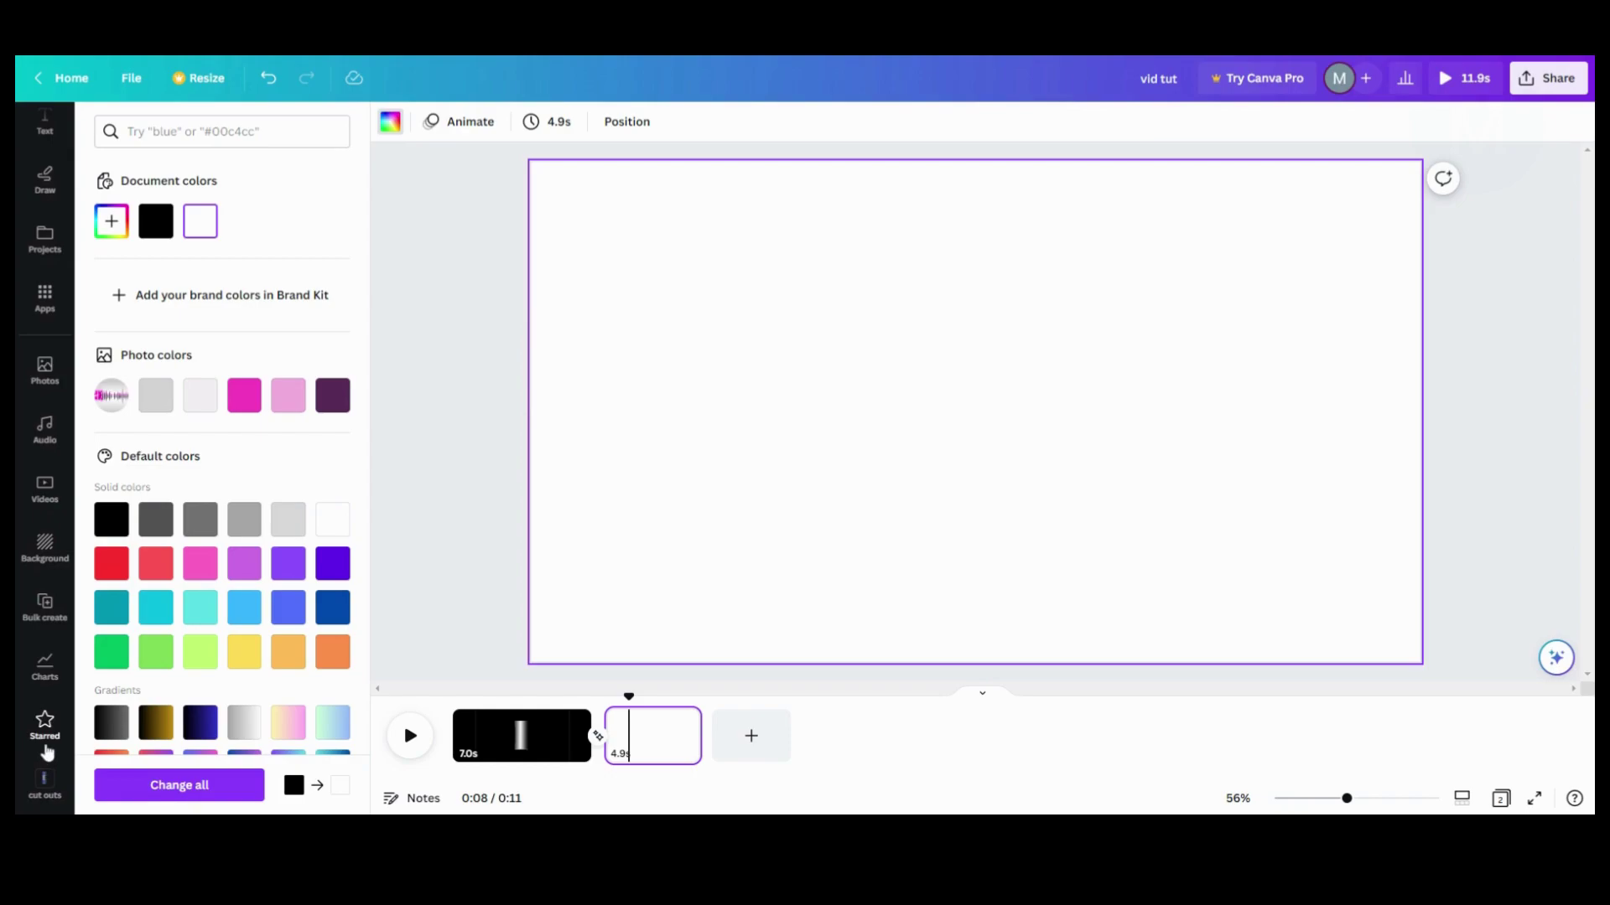
left_click(45, 729)
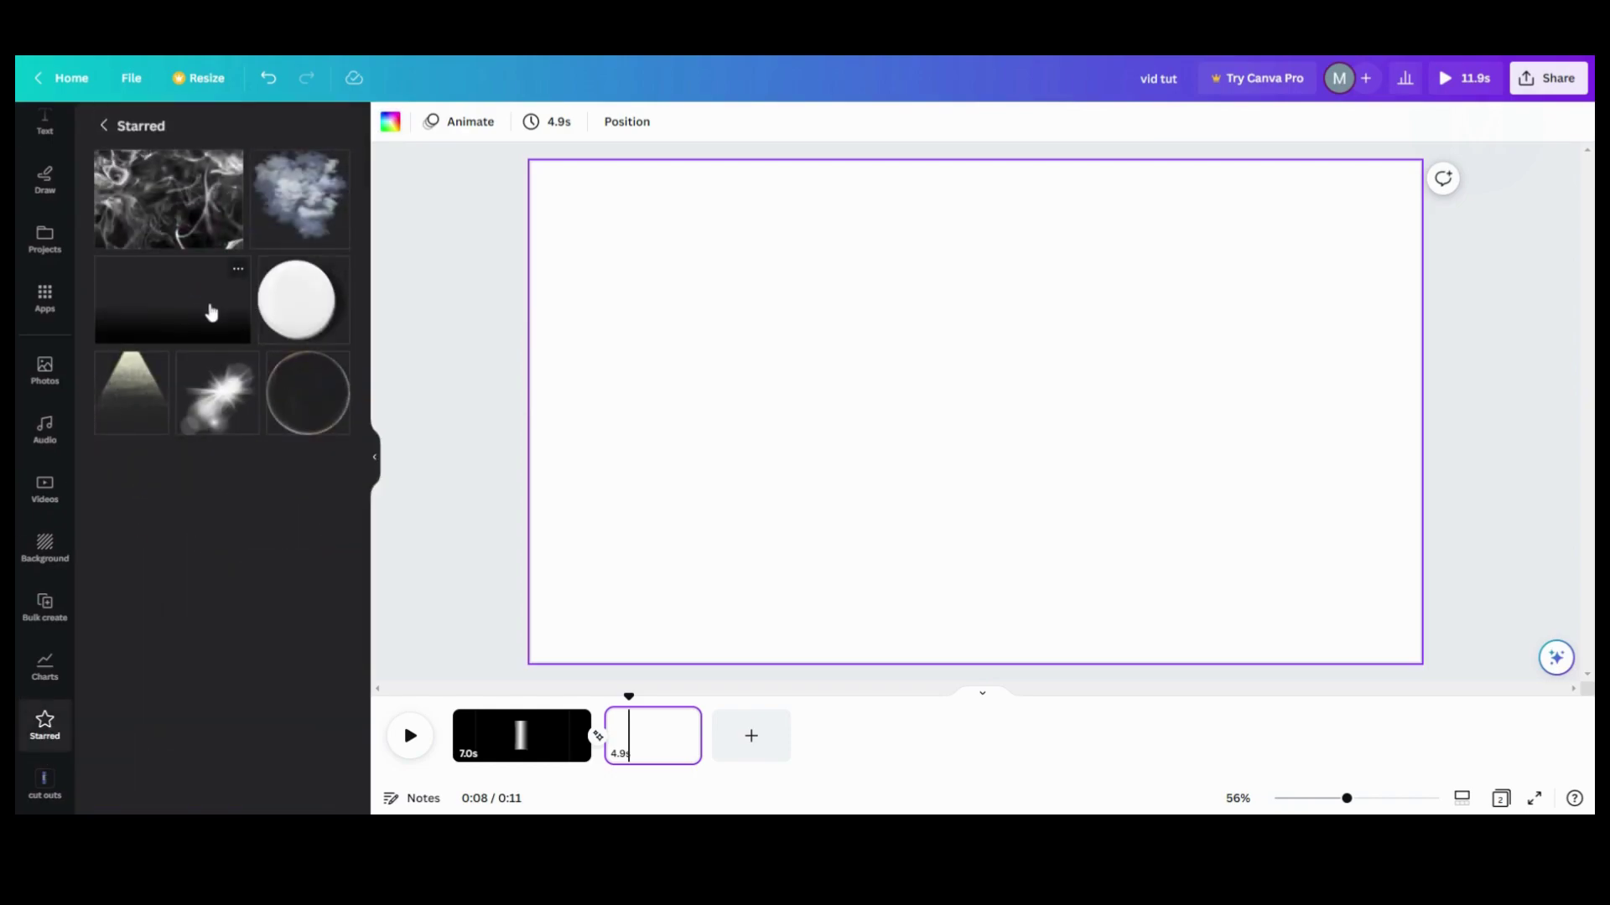
left_click(212, 312)
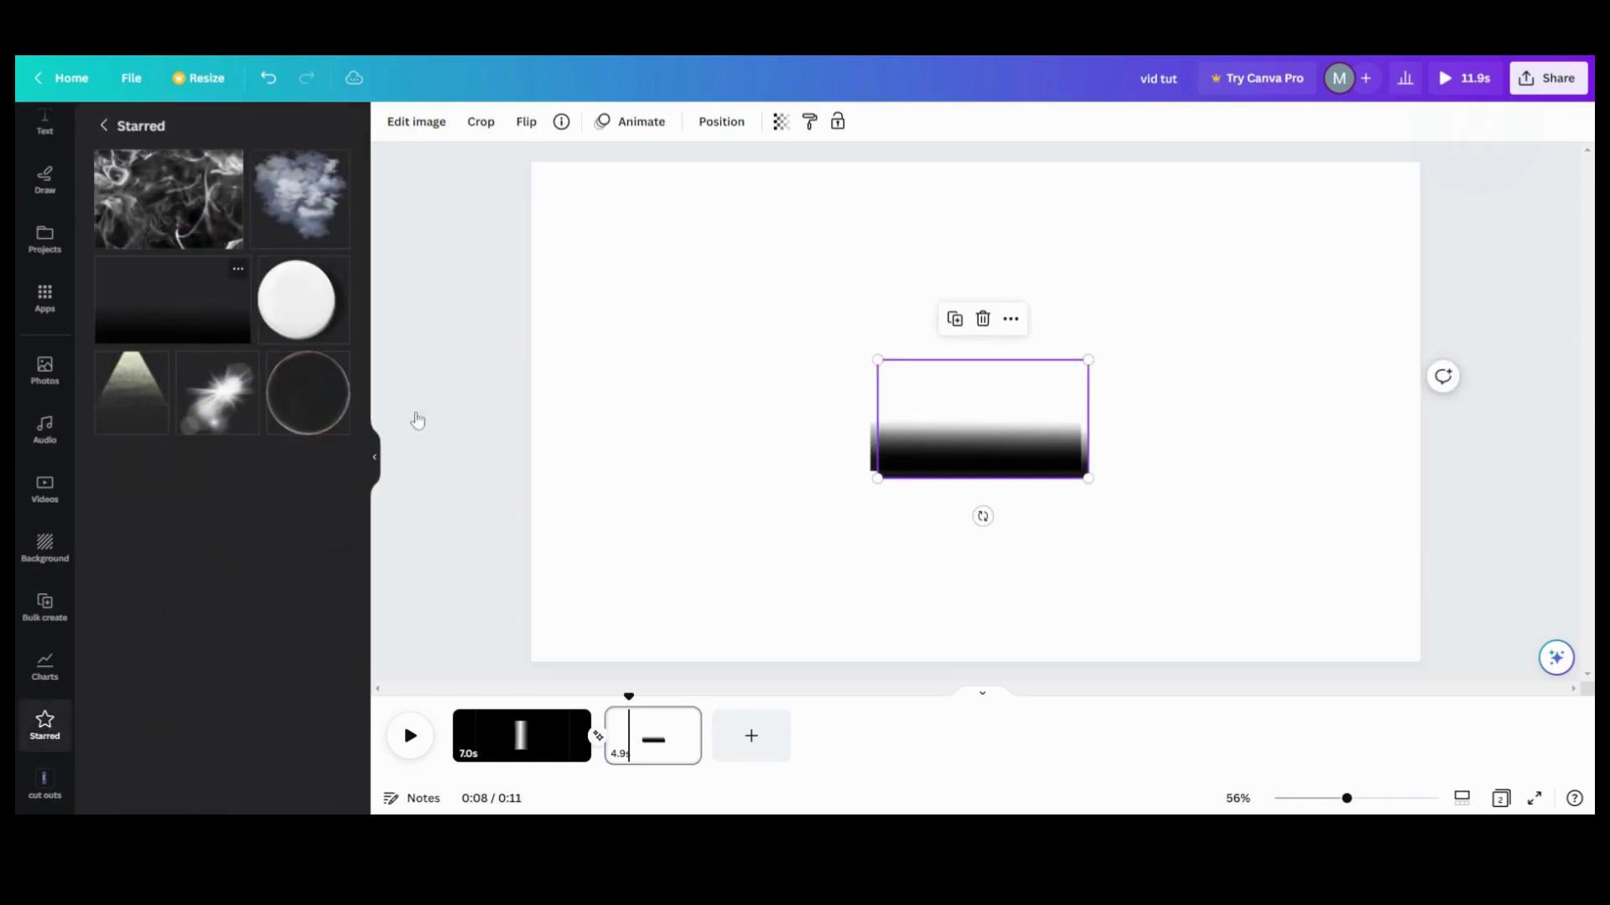
left_click_drag(930, 467, 722, 403)
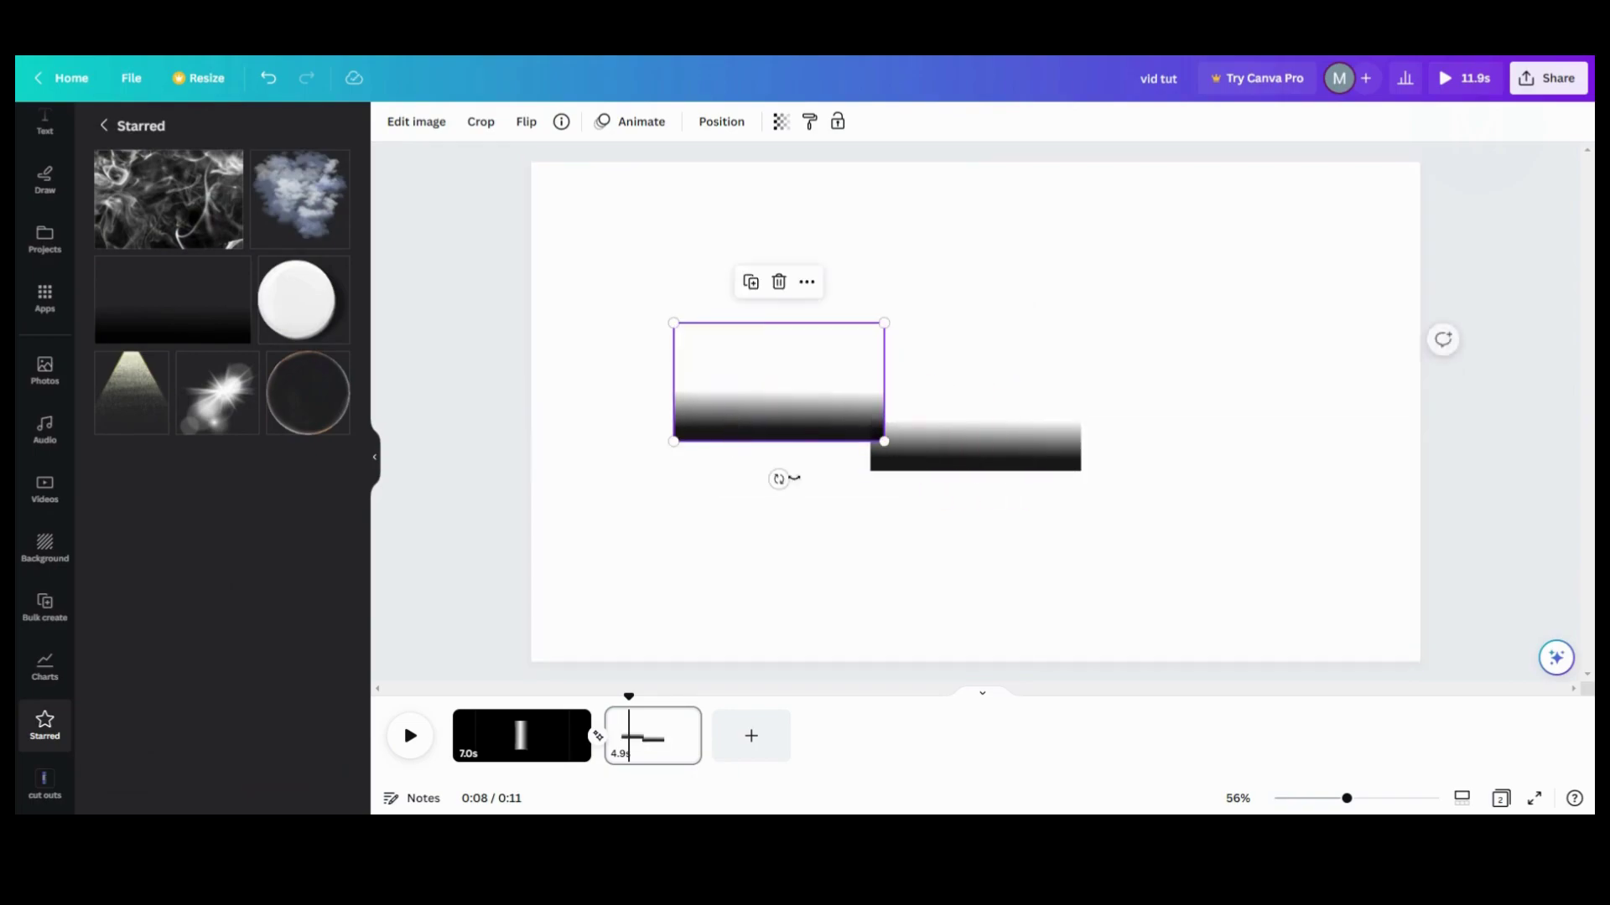
left_click_drag(887, 445, 843, 551)
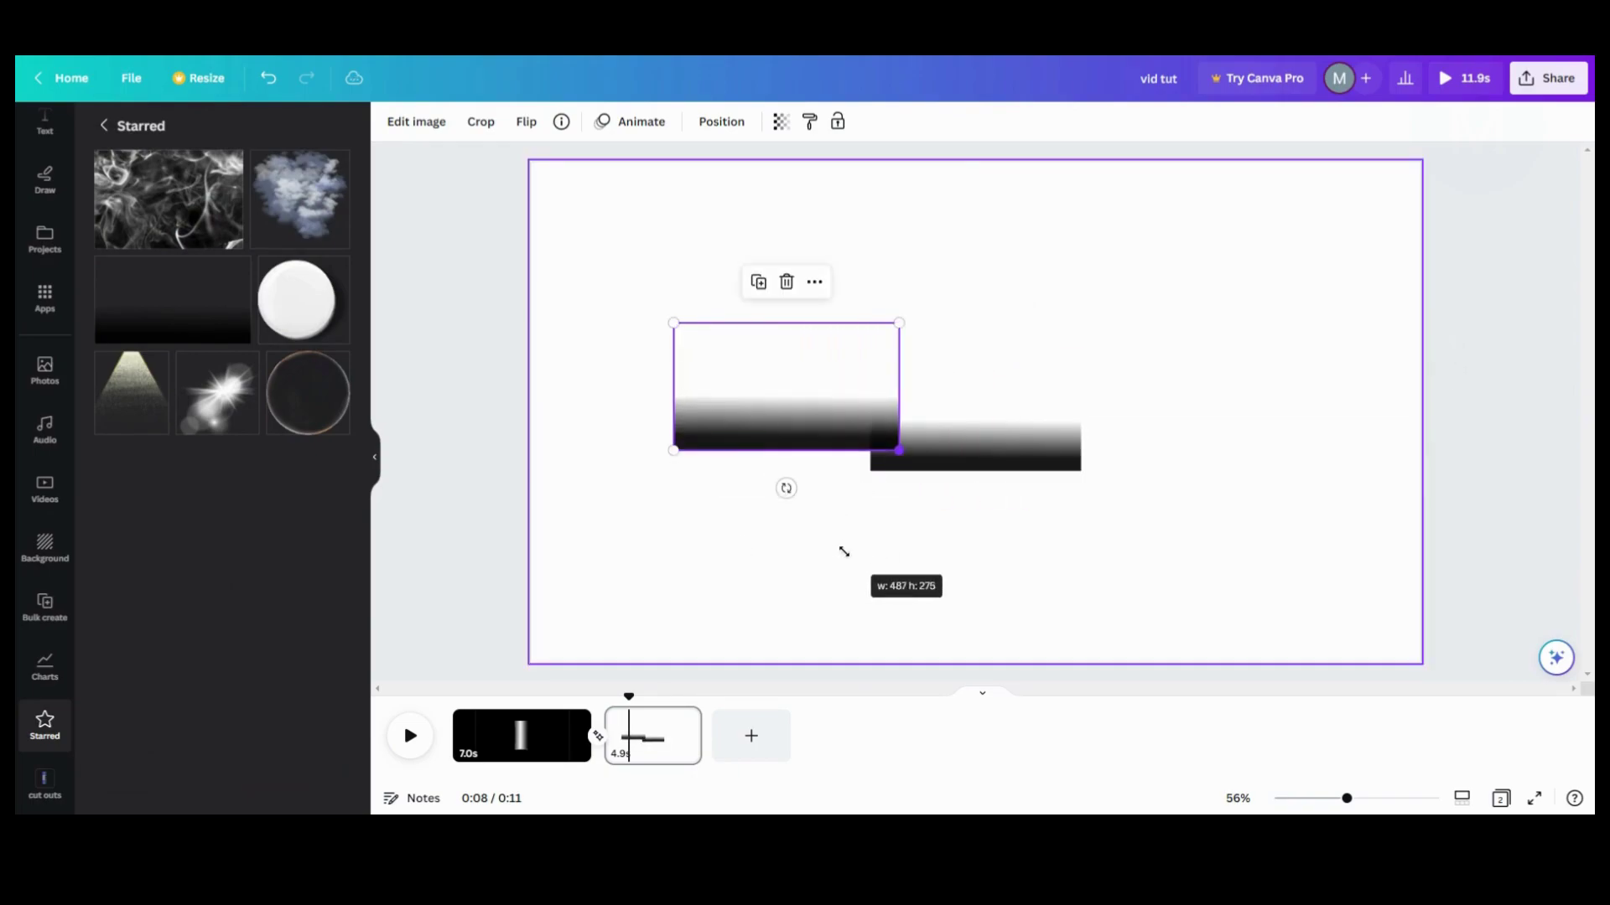
left_click_drag(785, 485, 600, 380)
Step: Rotate the other fade upright with its dark edge on the right, overlap it with the first, and enlarge it to match
left_click(964, 468)
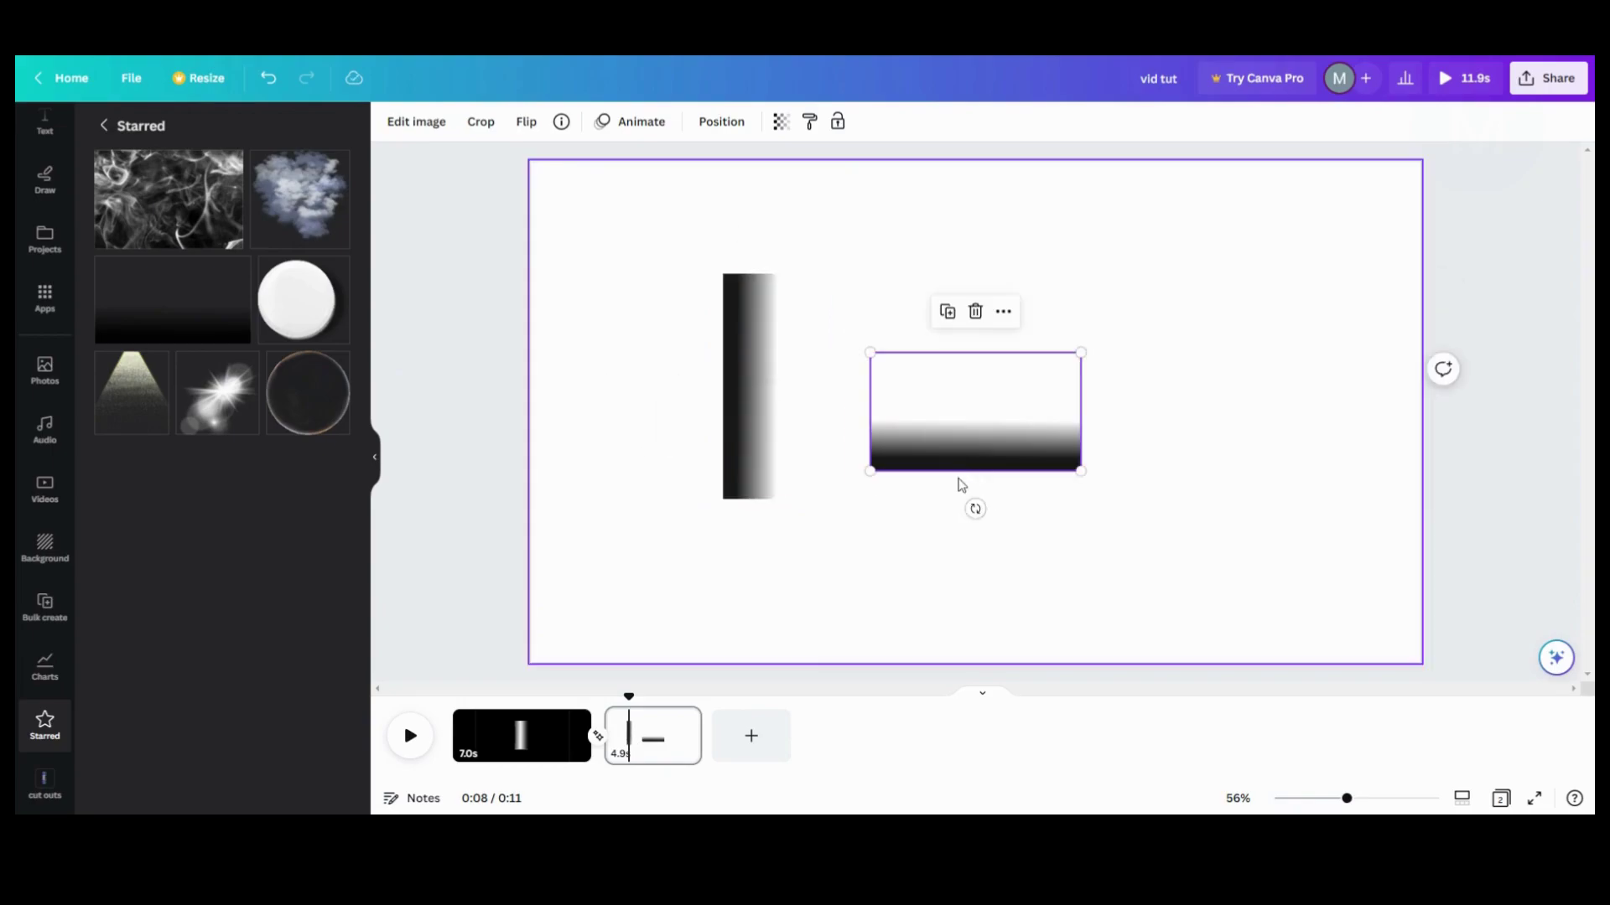
left_click_drag(975, 509, 1126, 410)
left_click_drag(1003, 406, 803, 375)
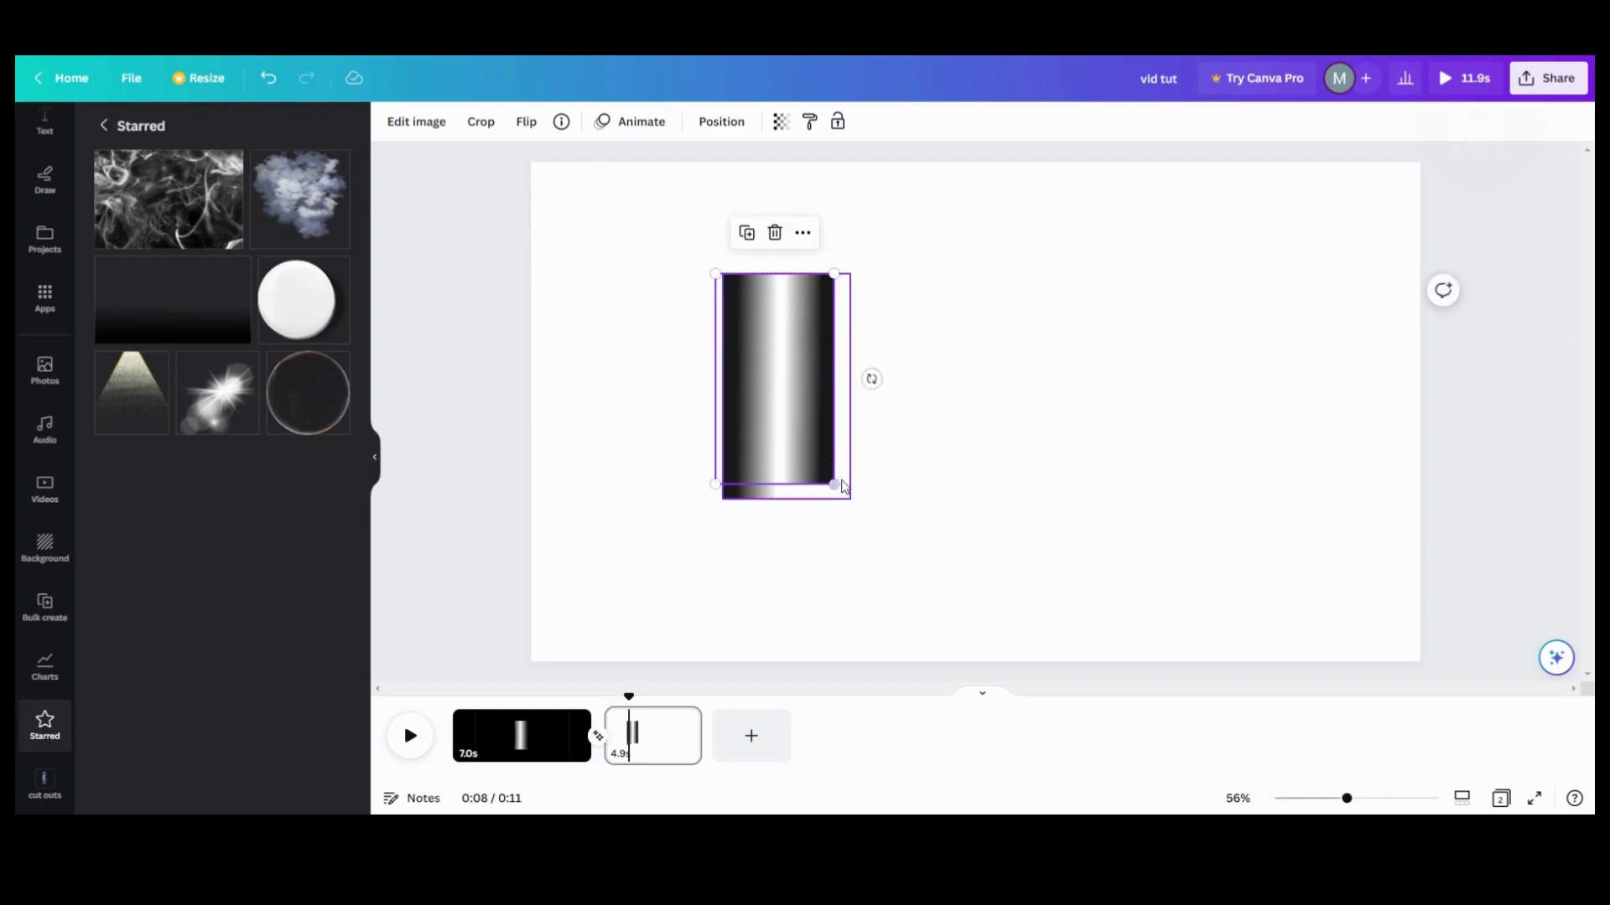
left_click_drag(834, 484, 842, 503)
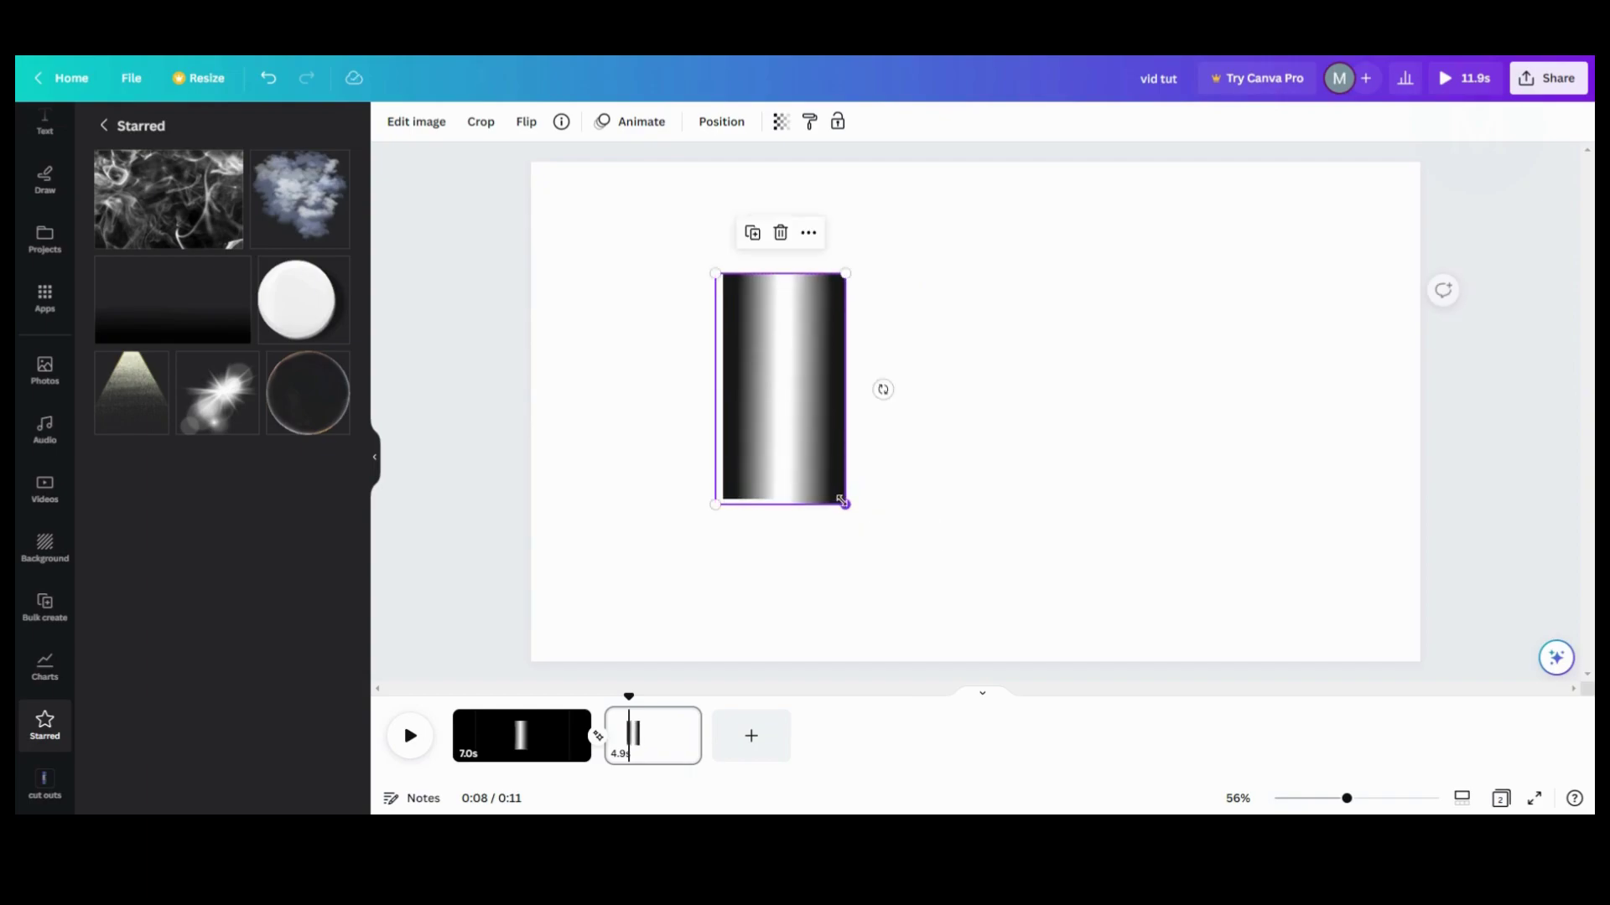
Step: Lower the transparency value of the fade with the dark right edge until its shading is a light grey
left_click(780, 123)
left_click_drag(781, 187, 721, 193)
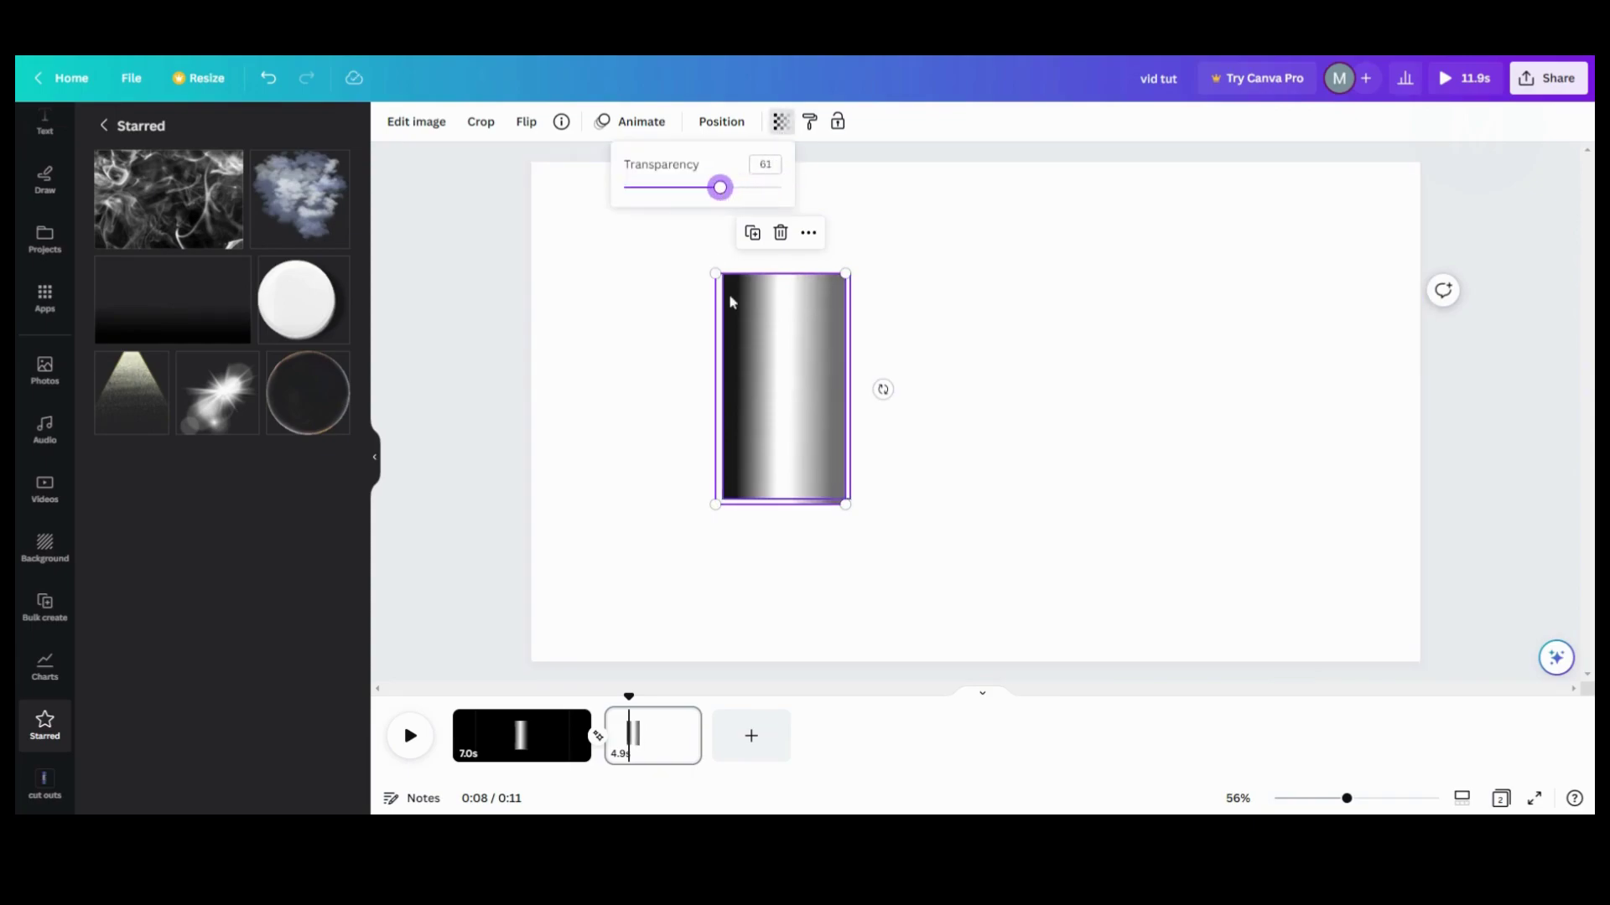
left_click(694, 325)
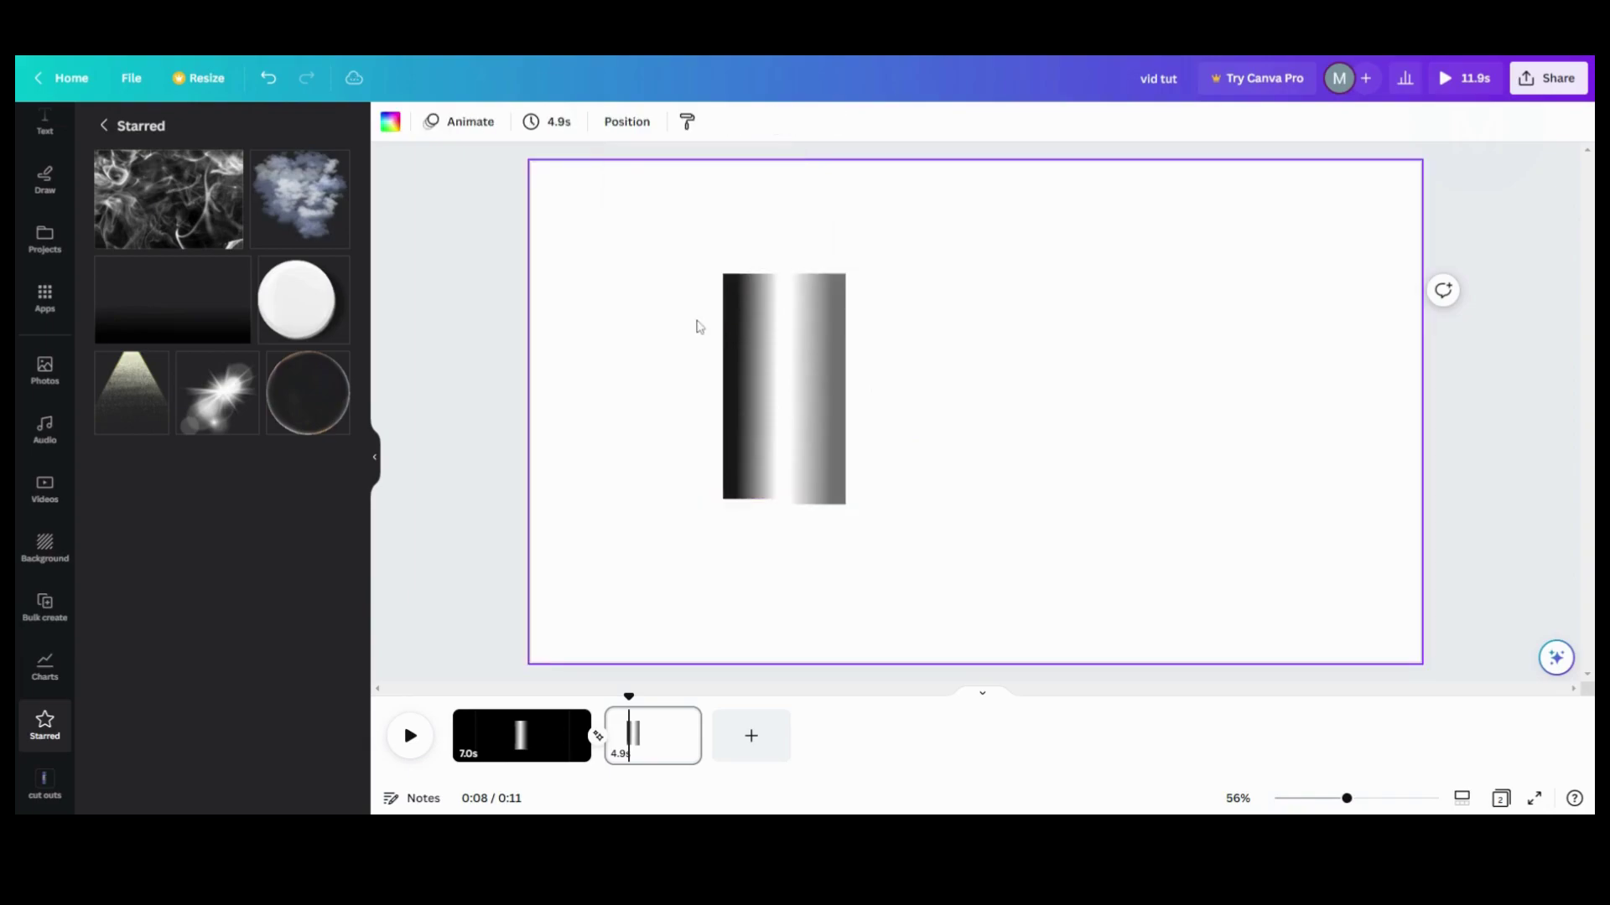
left_click(723, 327)
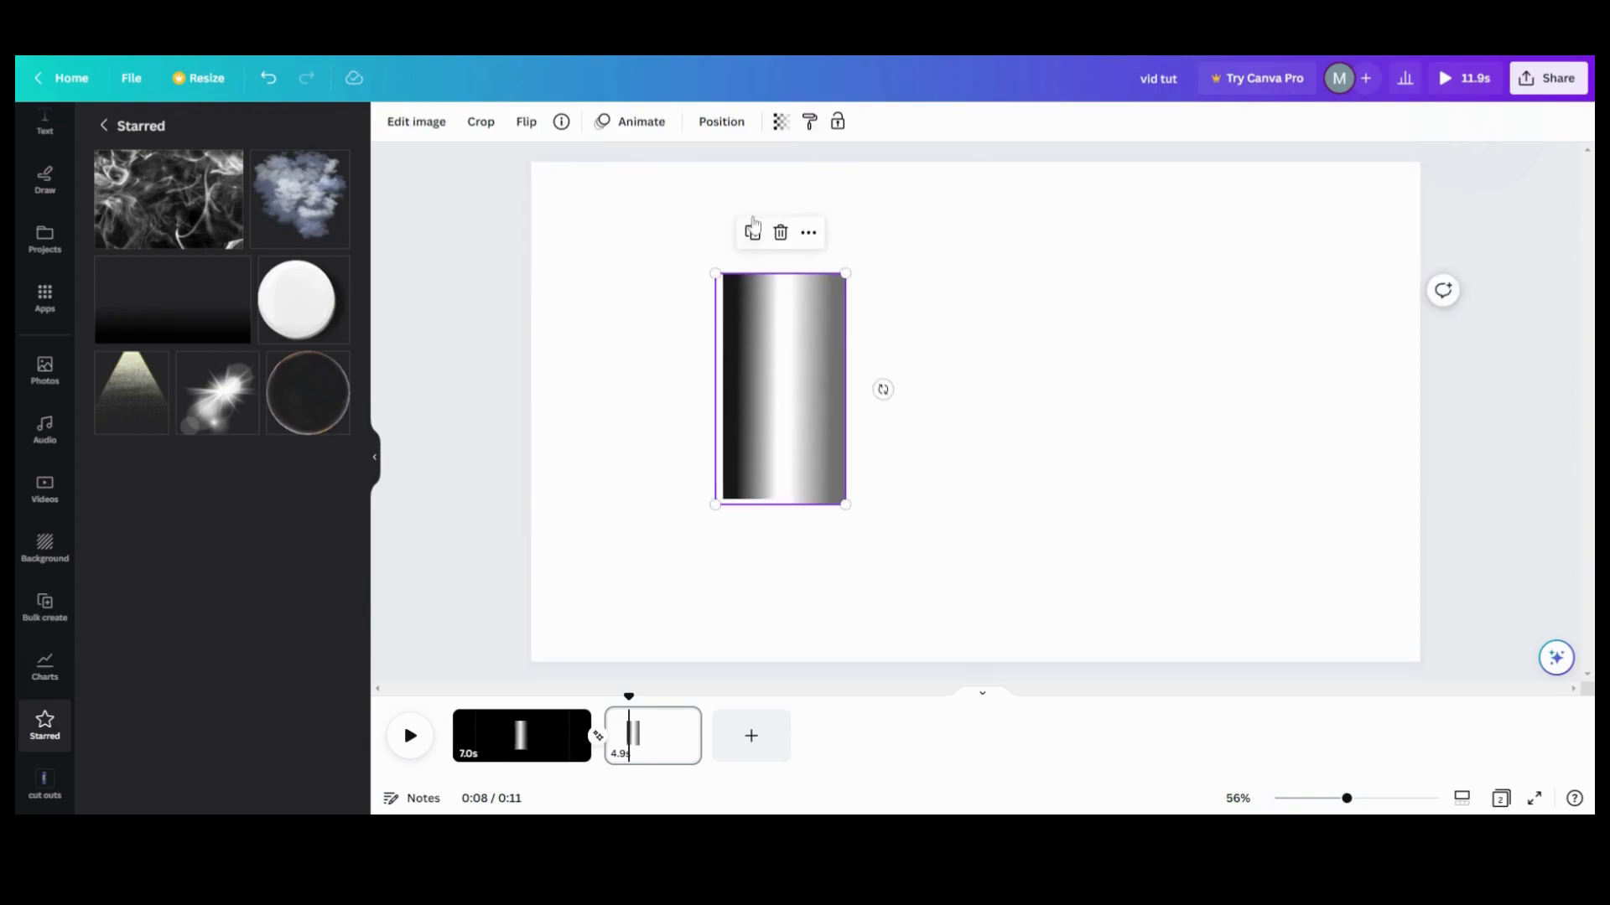
left_click(782, 124)
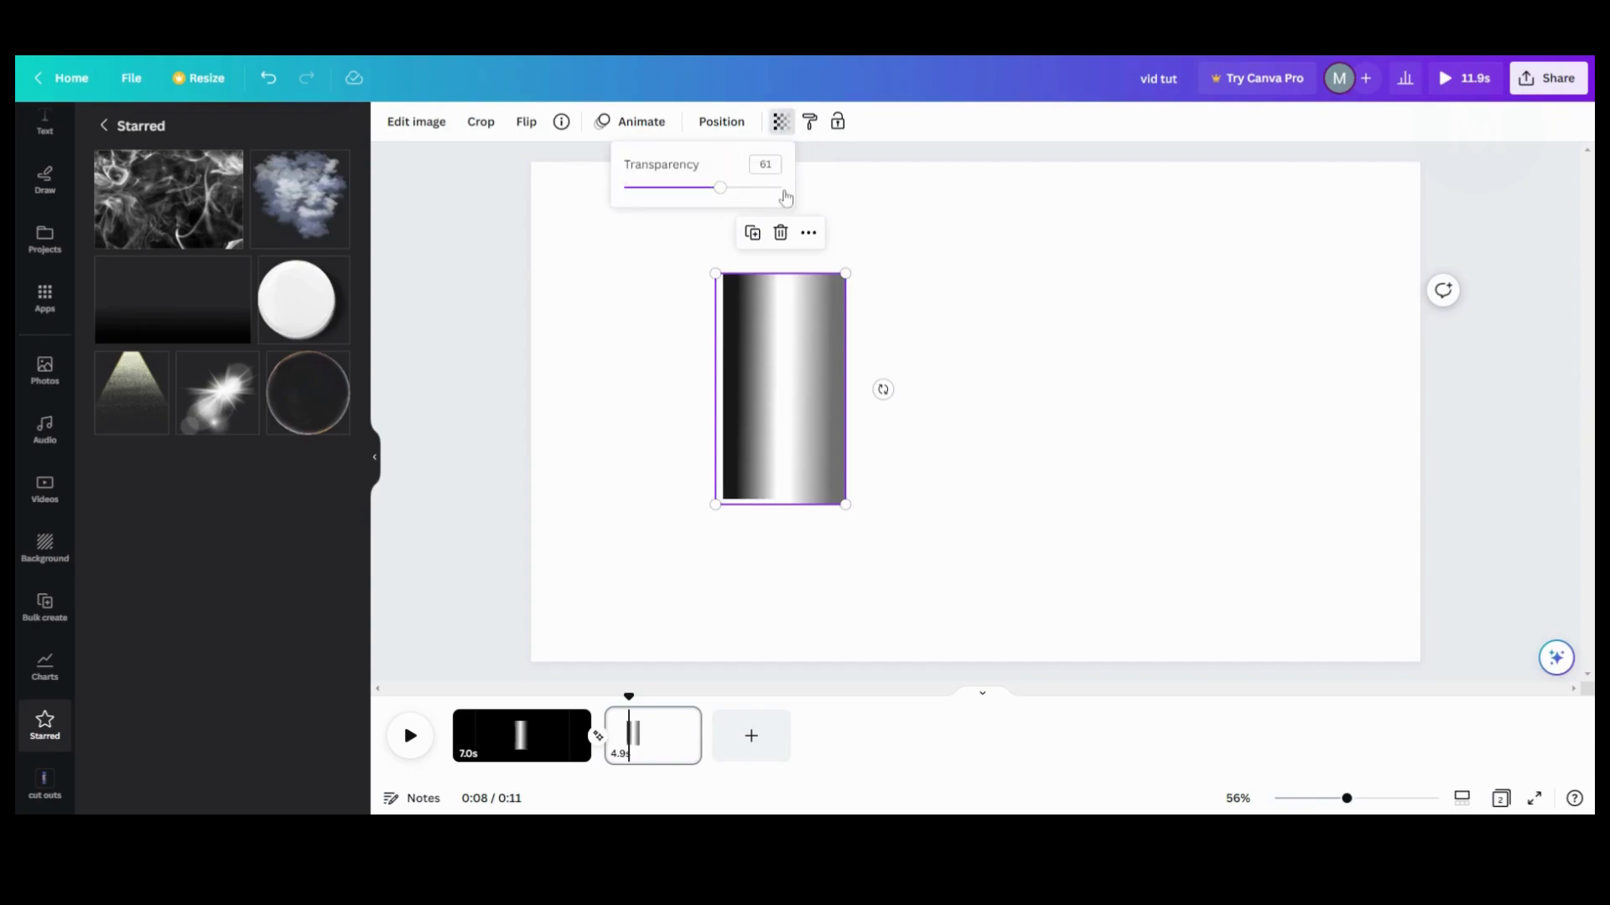
left_click_drag(721, 189, 683, 208)
Step: Shift the right fade aside, set the left fade's transparency to 29, and realign the left fade over the right one
left_click_drag(824, 327, 869, 330)
left_click(744, 341)
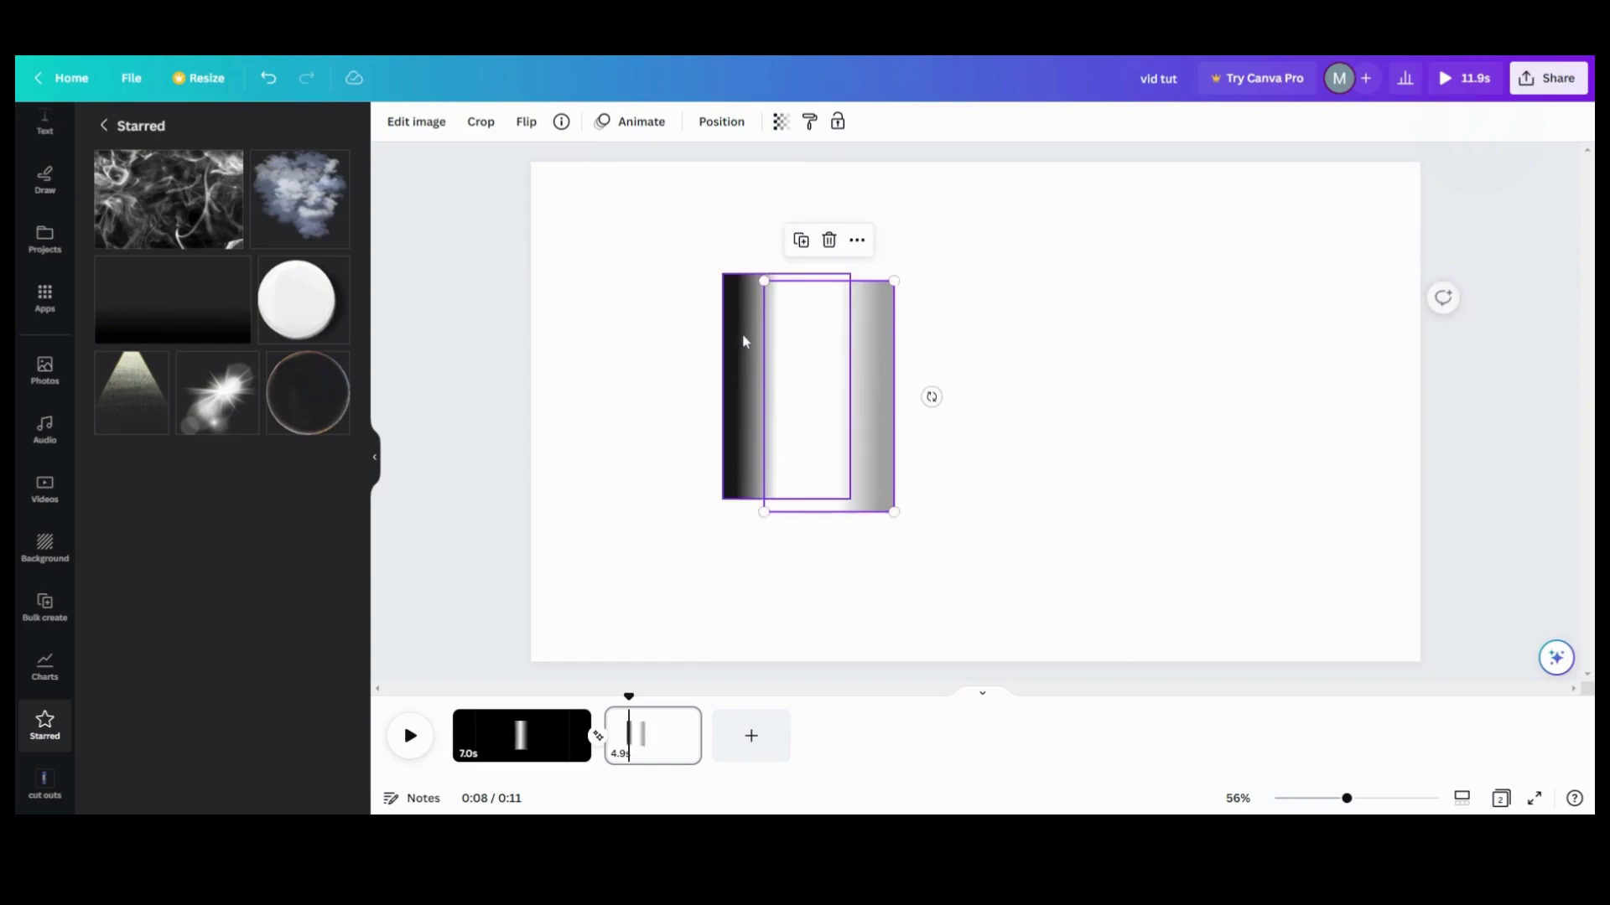
left_click(780, 124)
left_click_drag(780, 189, 671, 205)
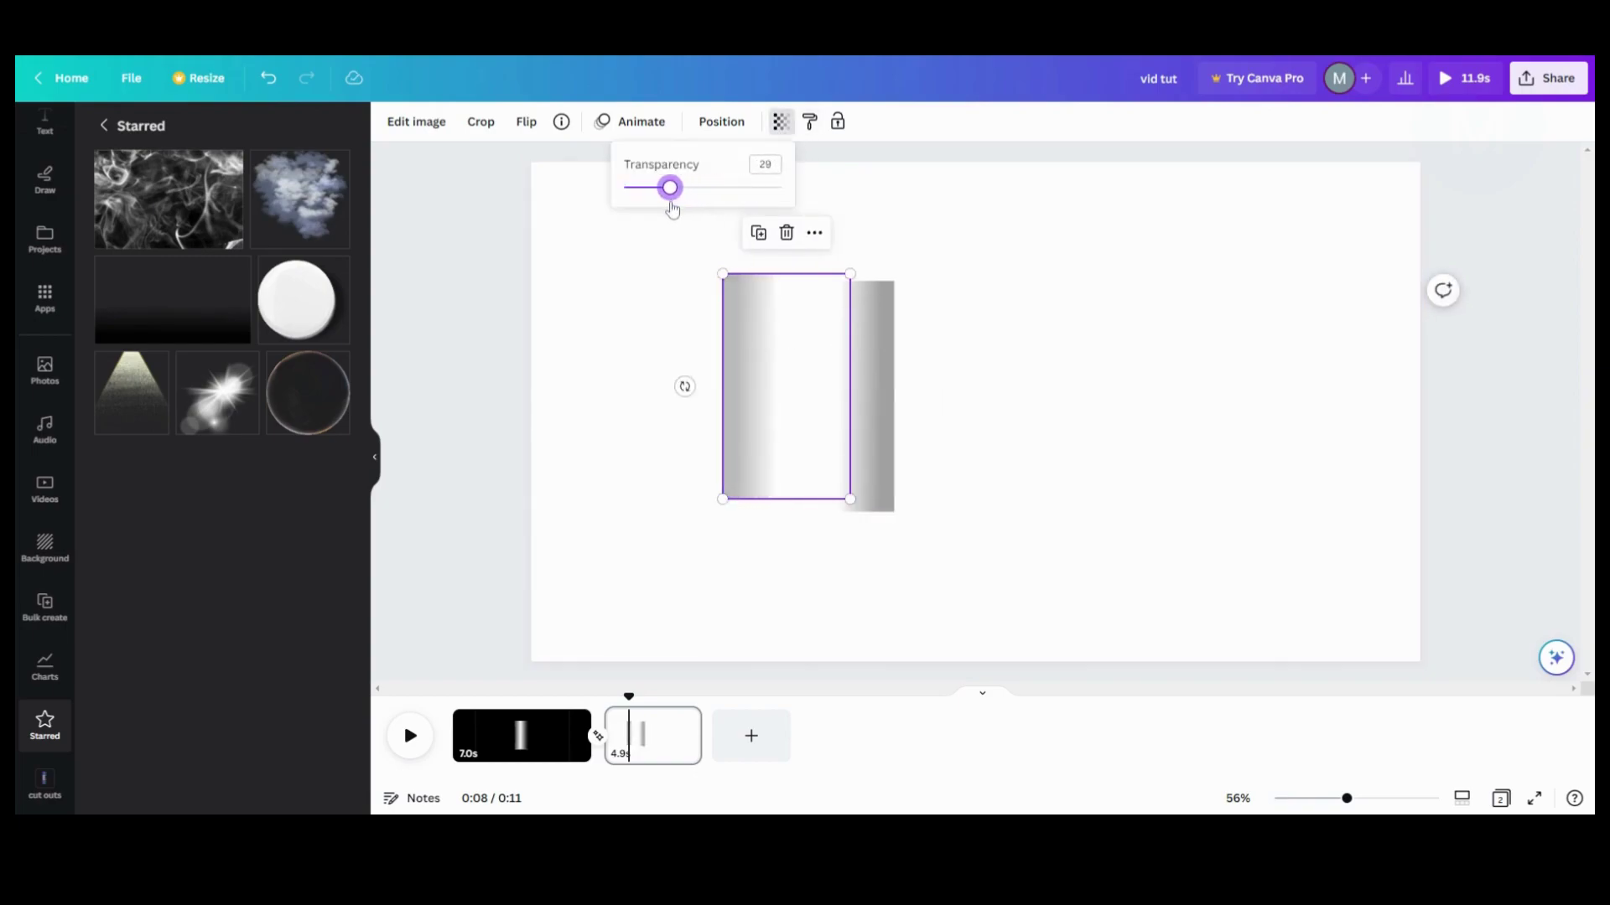
left_click_drag(770, 396, 817, 394)
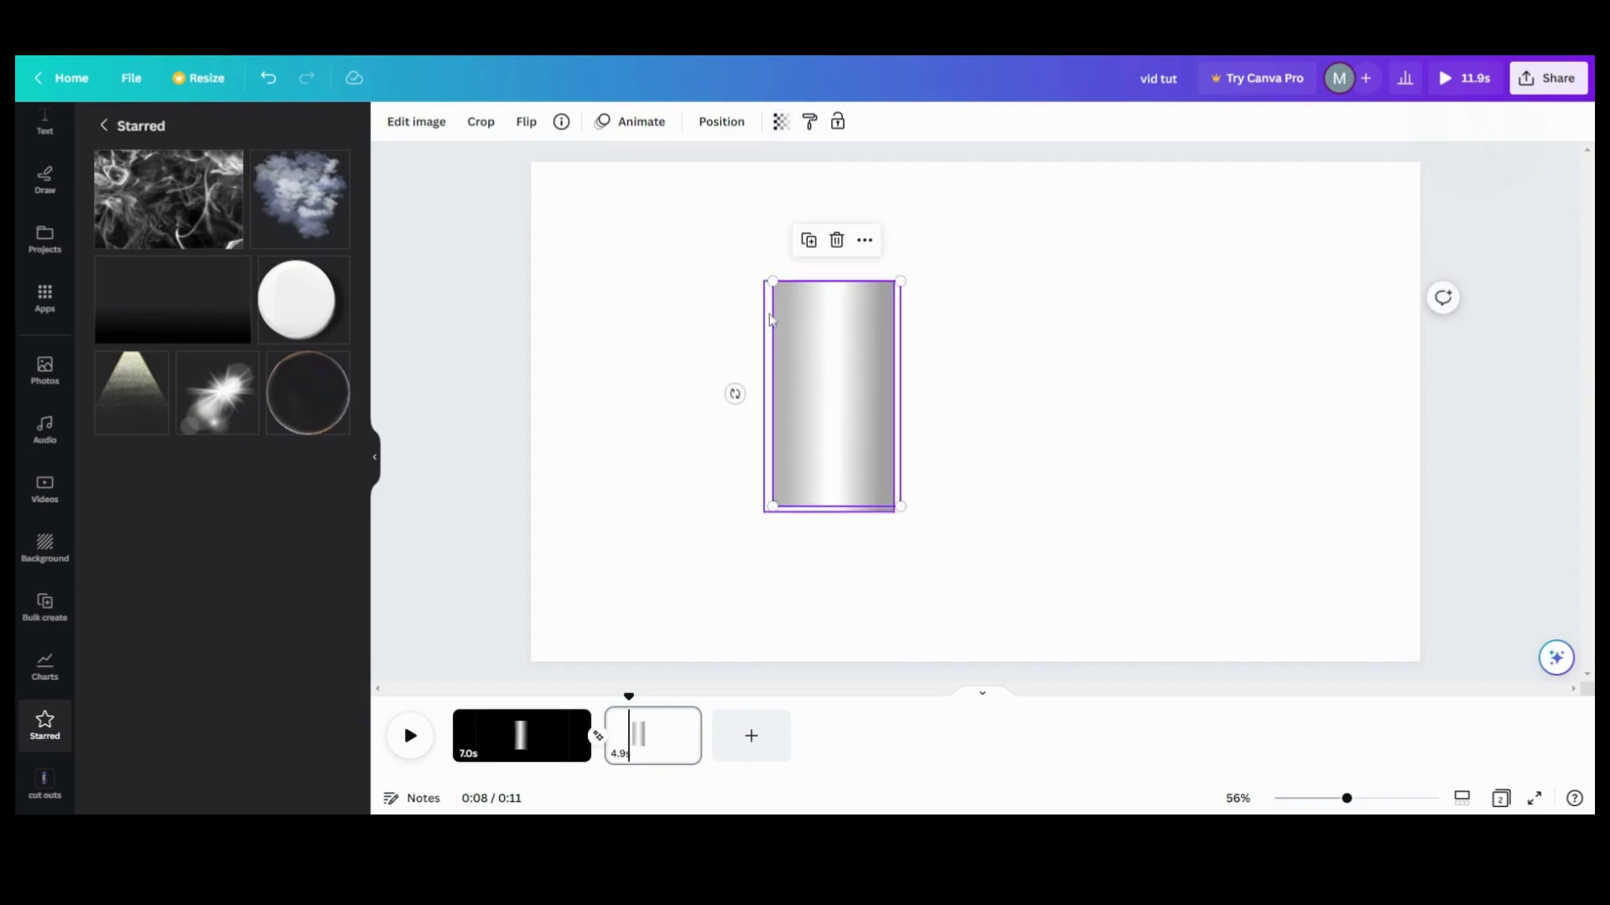
Step: Enlarge the left fade beyond the page's full height and place its dark edge along the page's left side
left_click_drag(1345, 800, 1285, 801)
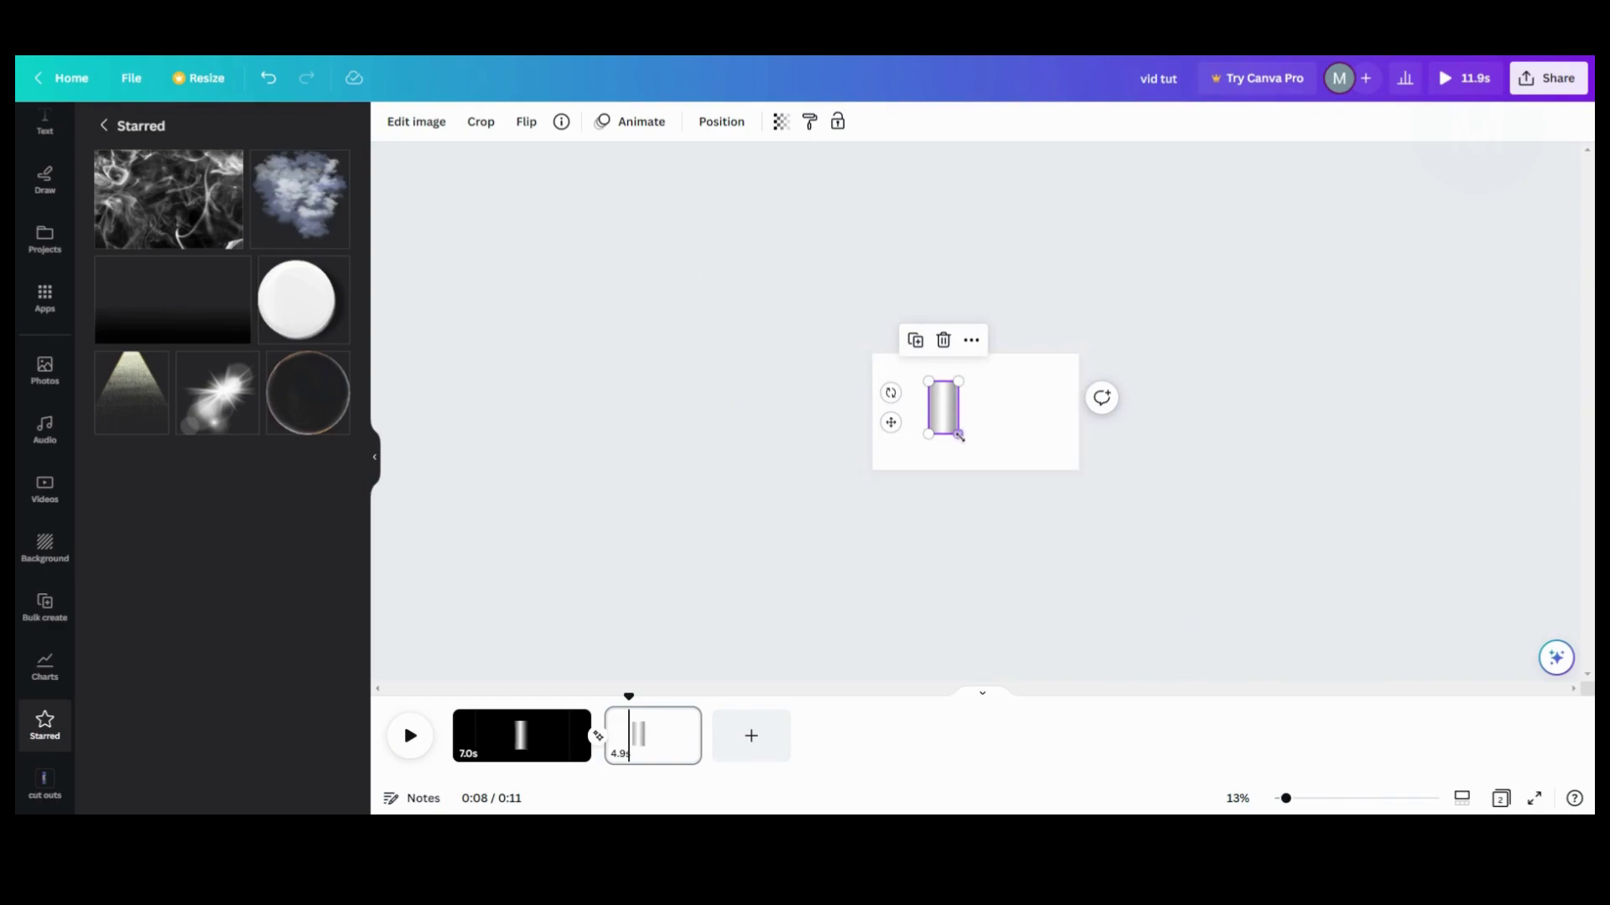
left_click_drag(929, 383, 808, 335)
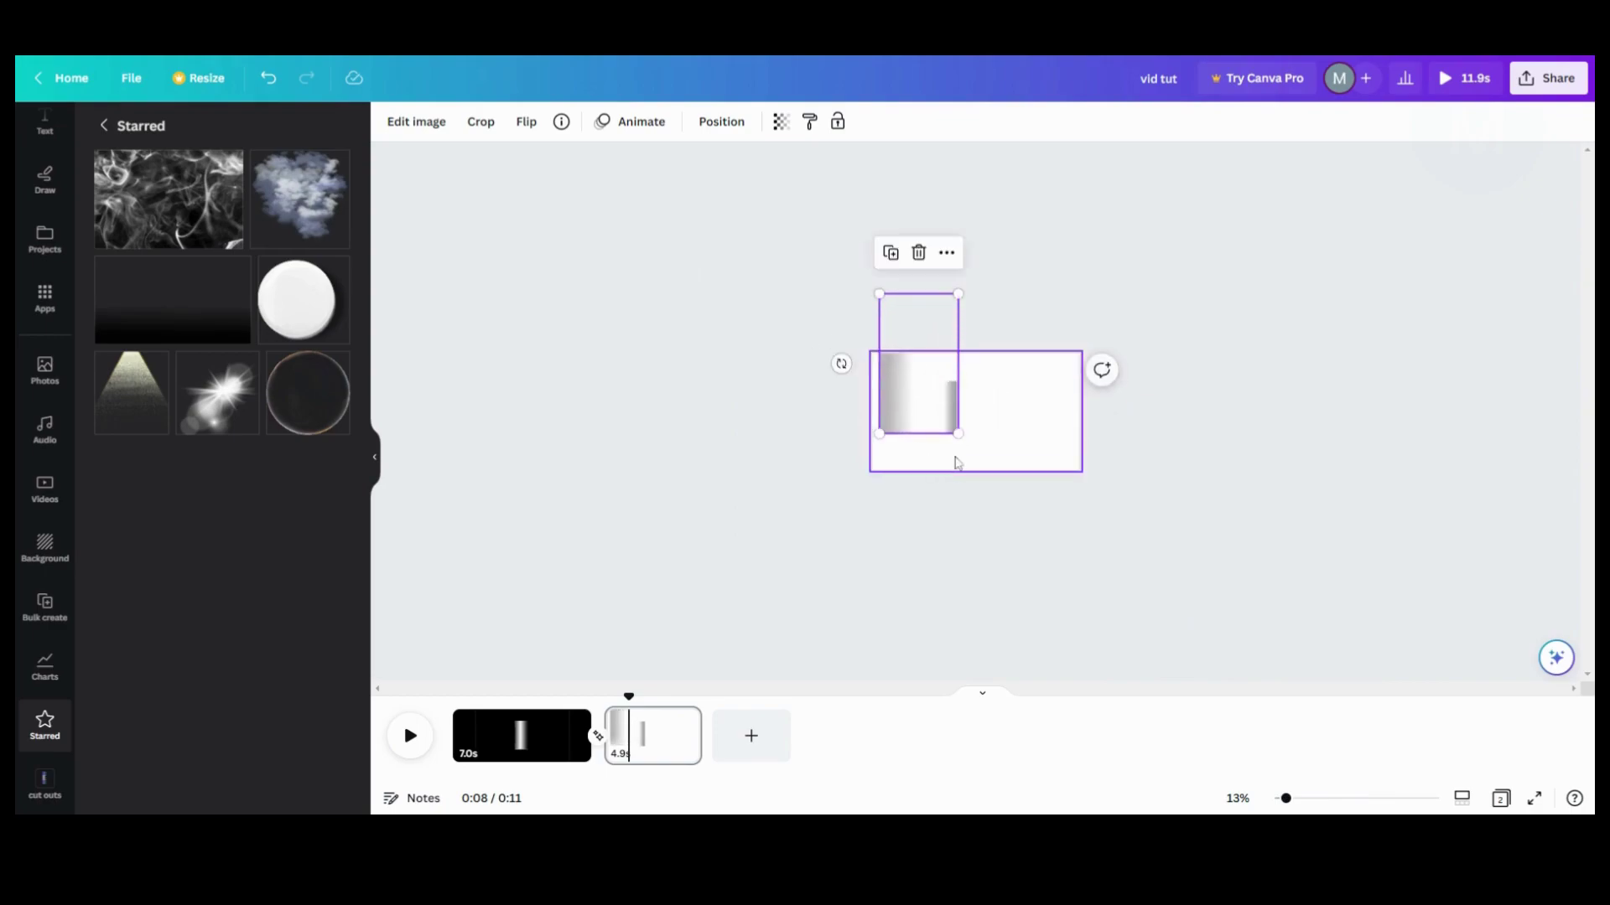
left_click_drag(958, 433, 1021, 547)
left_click_drag(989, 466, 973, 465)
Step: Enlarge the right fade beyond the page height, overlap it with the left one as a wide cylinder, and group the pair
left_click(721, 121)
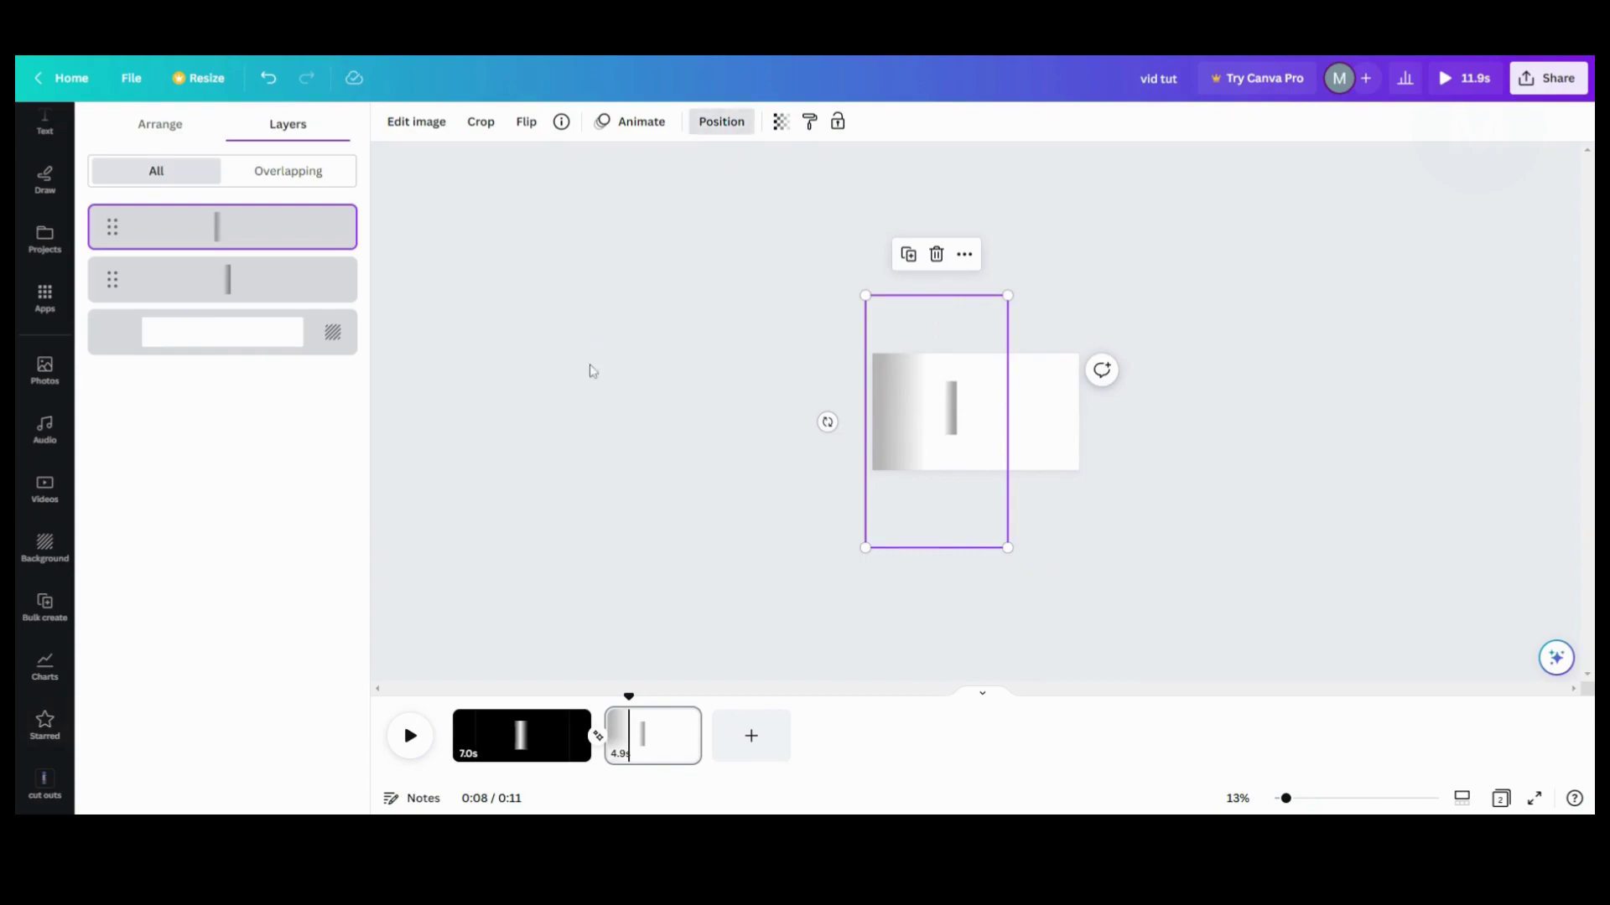
left_click(277, 281)
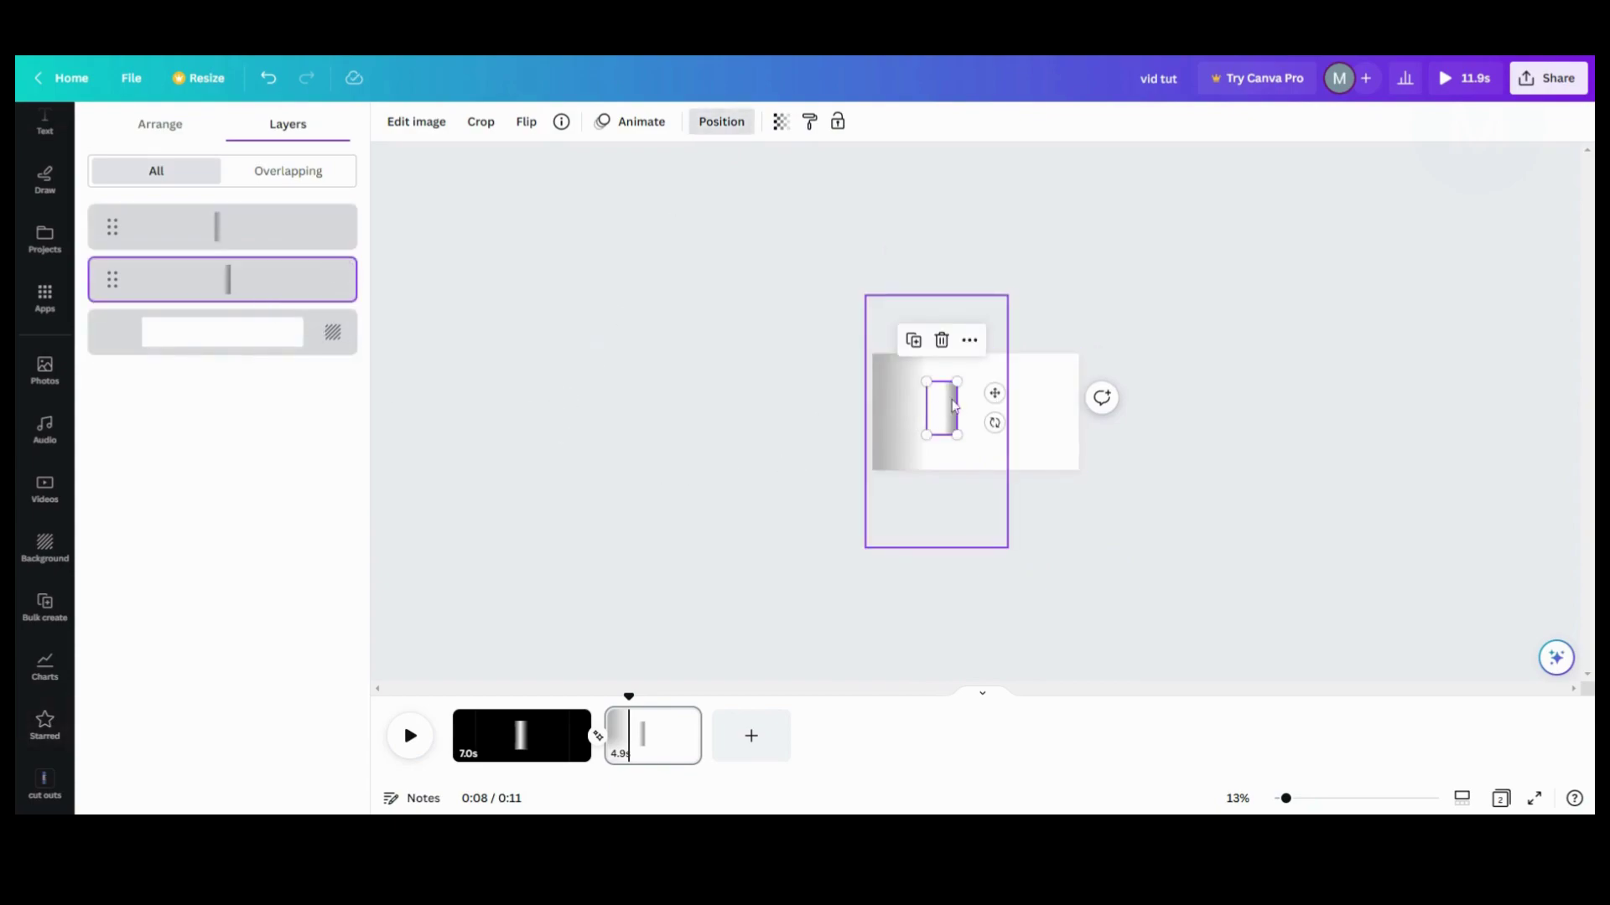
left_click_drag(957, 382, 1103, 215)
left_click_drag(1054, 397, 978, 451)
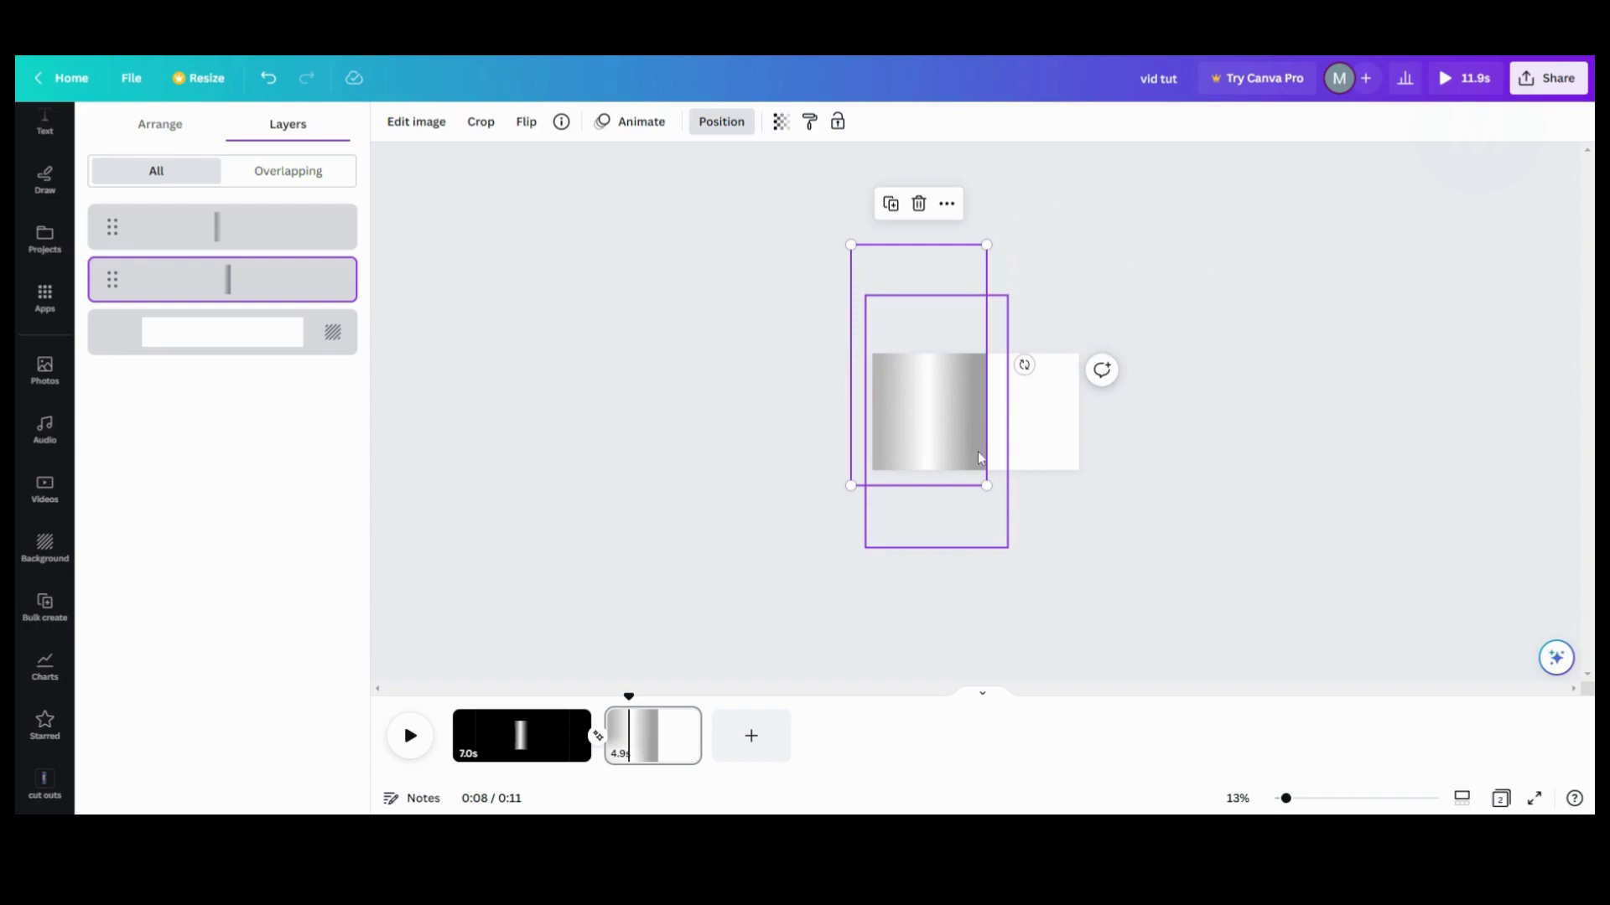
left_click_drag(782, 268, 993, 497)
left_click(890, 206)
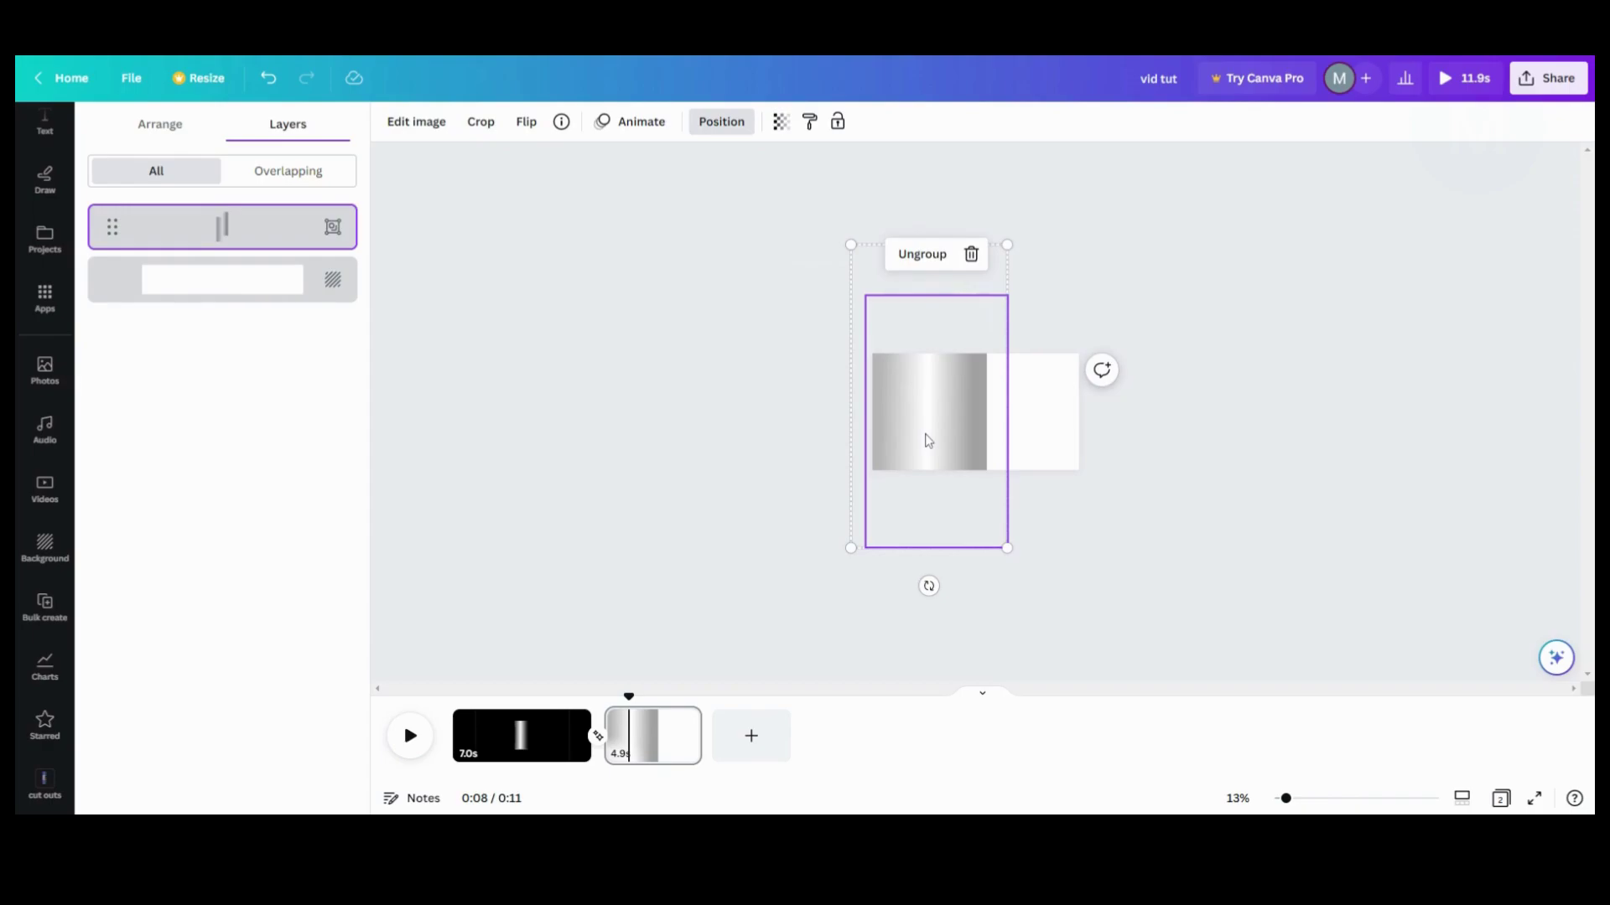
Step: Set the first page's background to white and paste the grouped fades there, shifted right toward the page centre
left_click(549, 728)
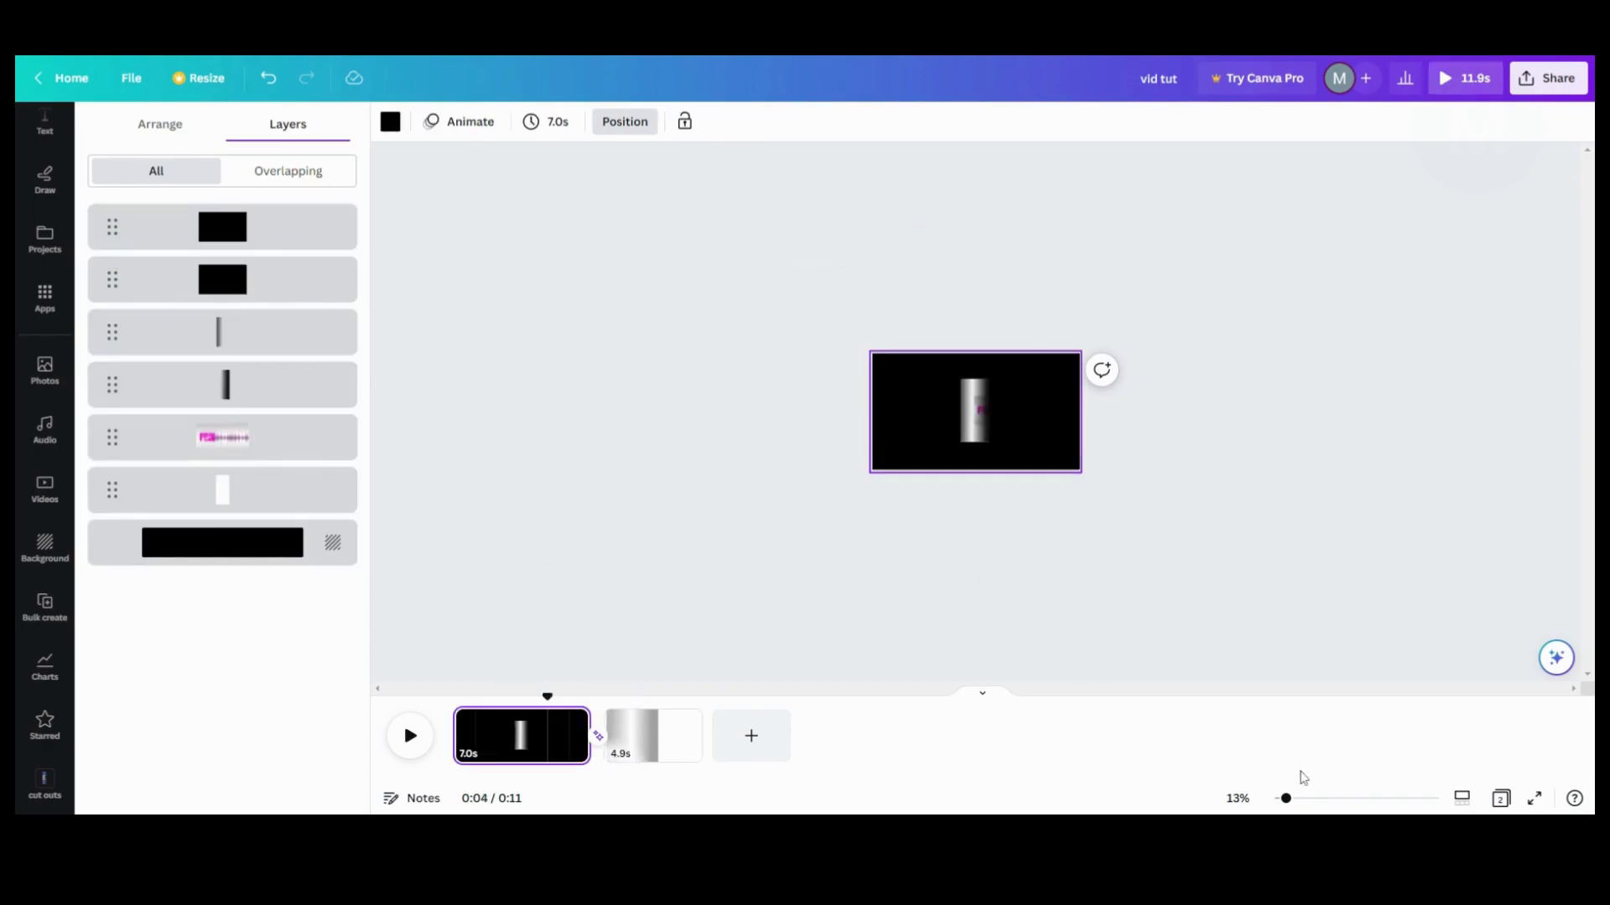
left_click_drag(1286, 799, 1345, 799)
left_click(589, 244)
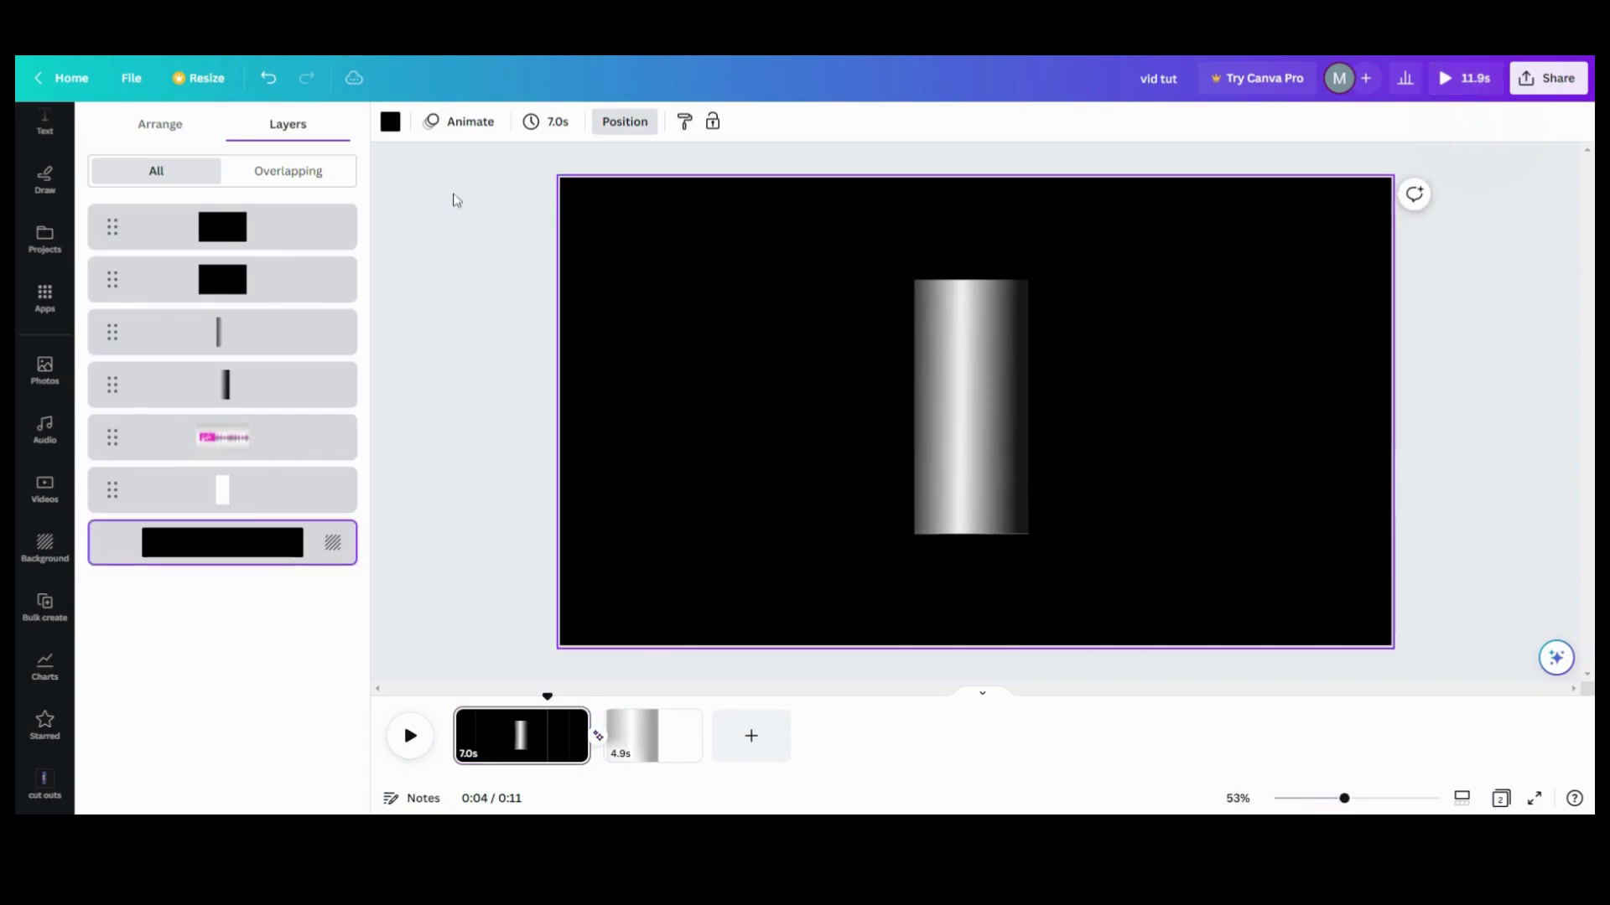
left_click(389, 122)
left_click(214, 227)
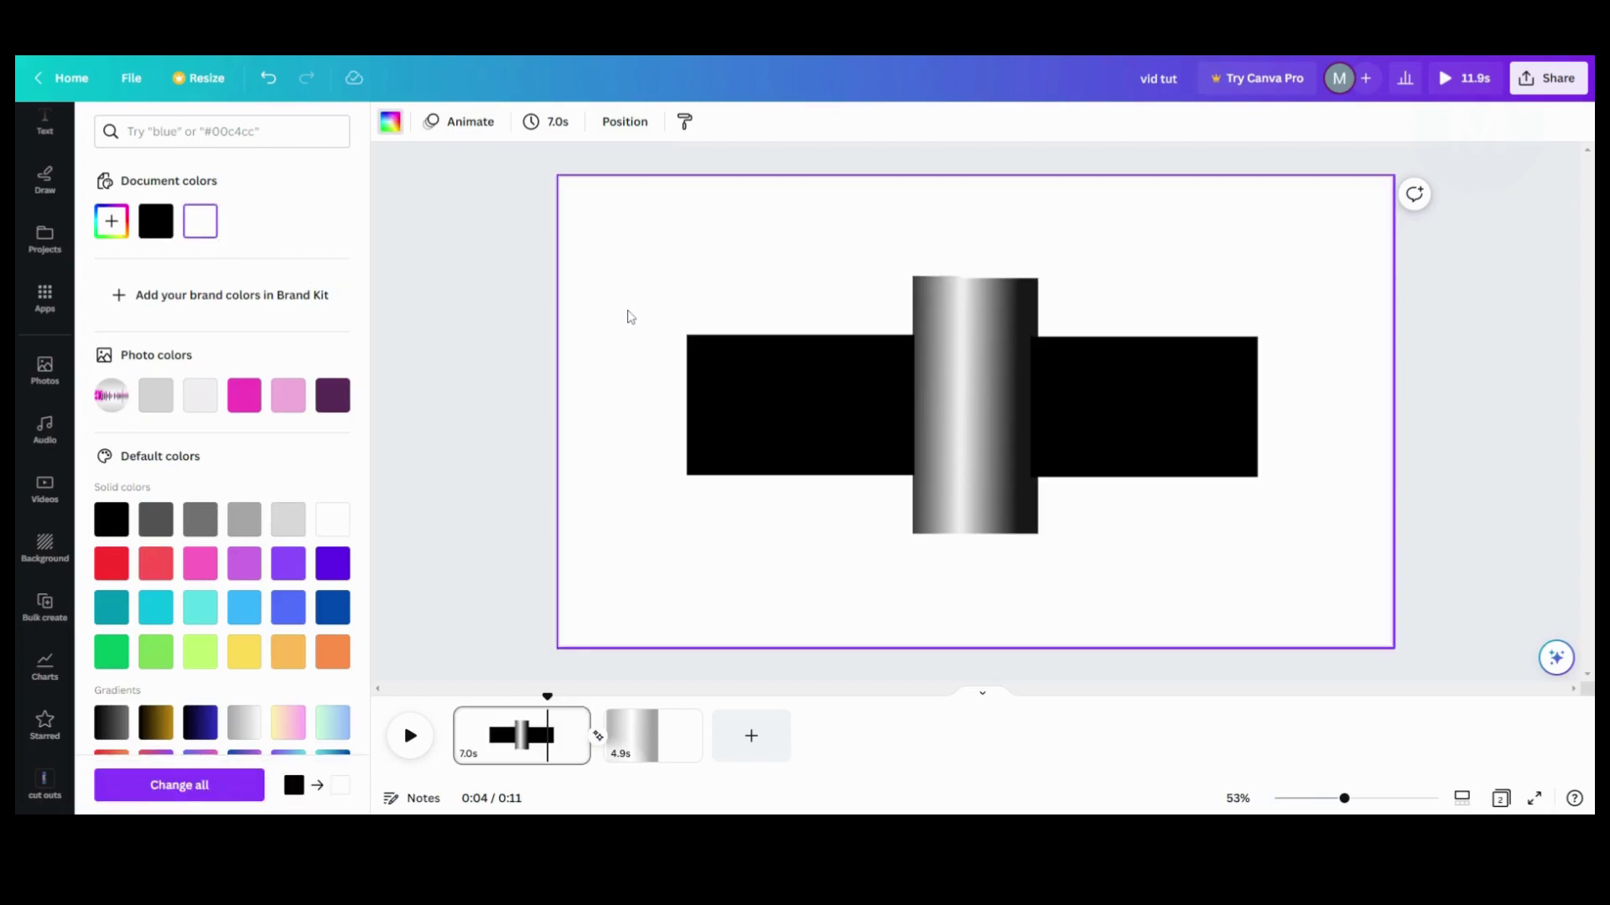
key("ctrl+z")
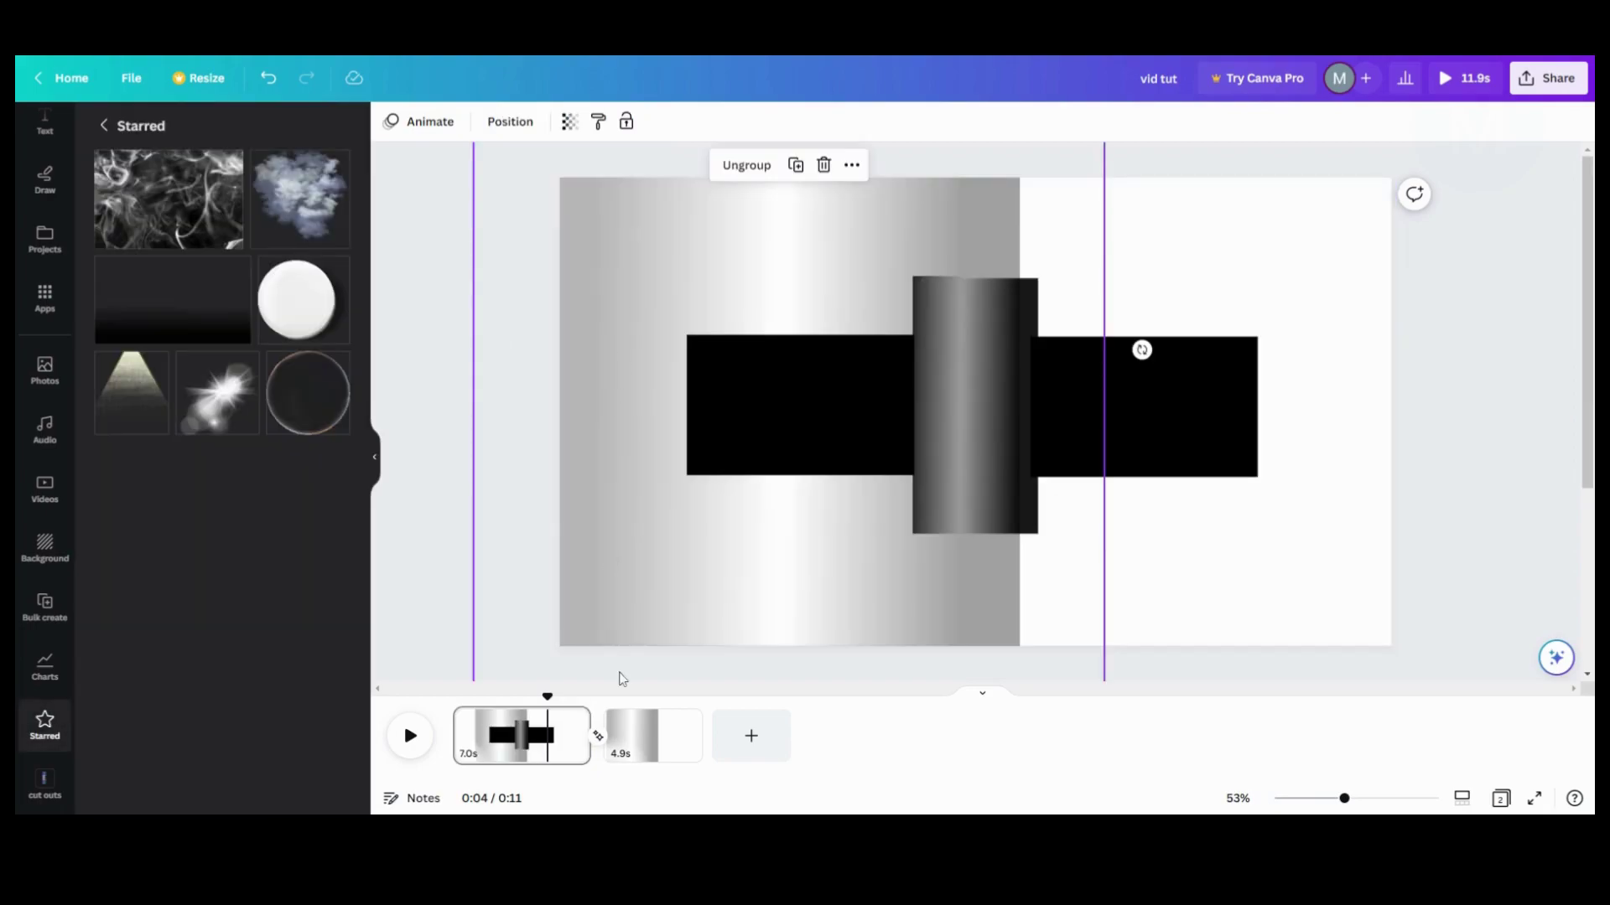
left_click_drag(631, 625, 760, 618)
Step: Create a custom animation that moves the grouped fades a short way horizontally to the right
left_click(419, 123)
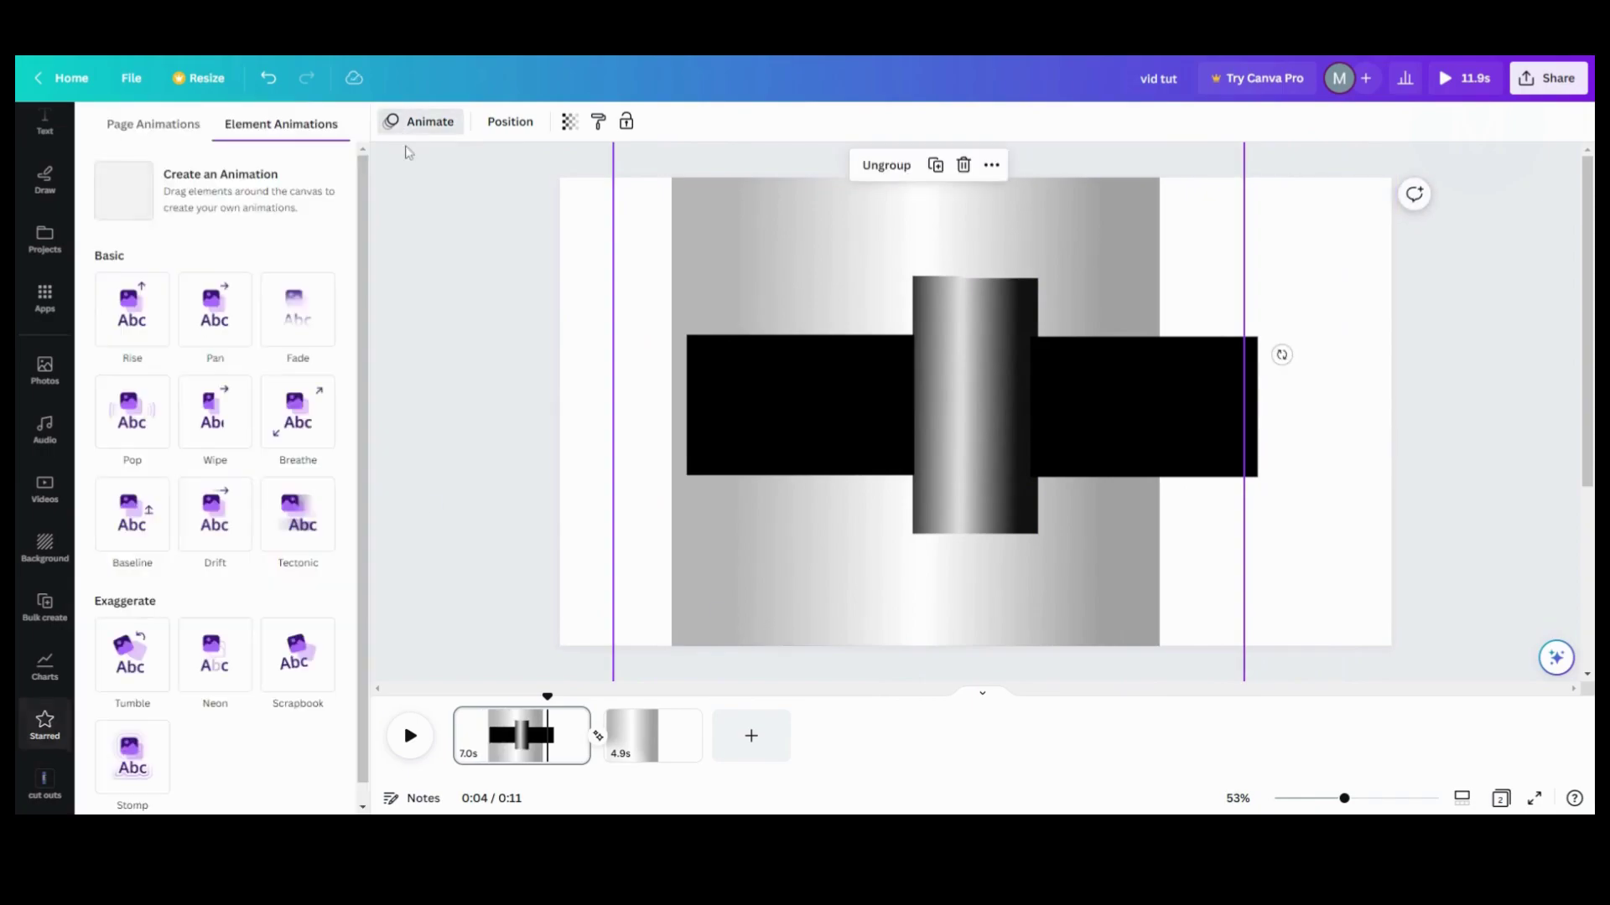
left_click(526, 123)
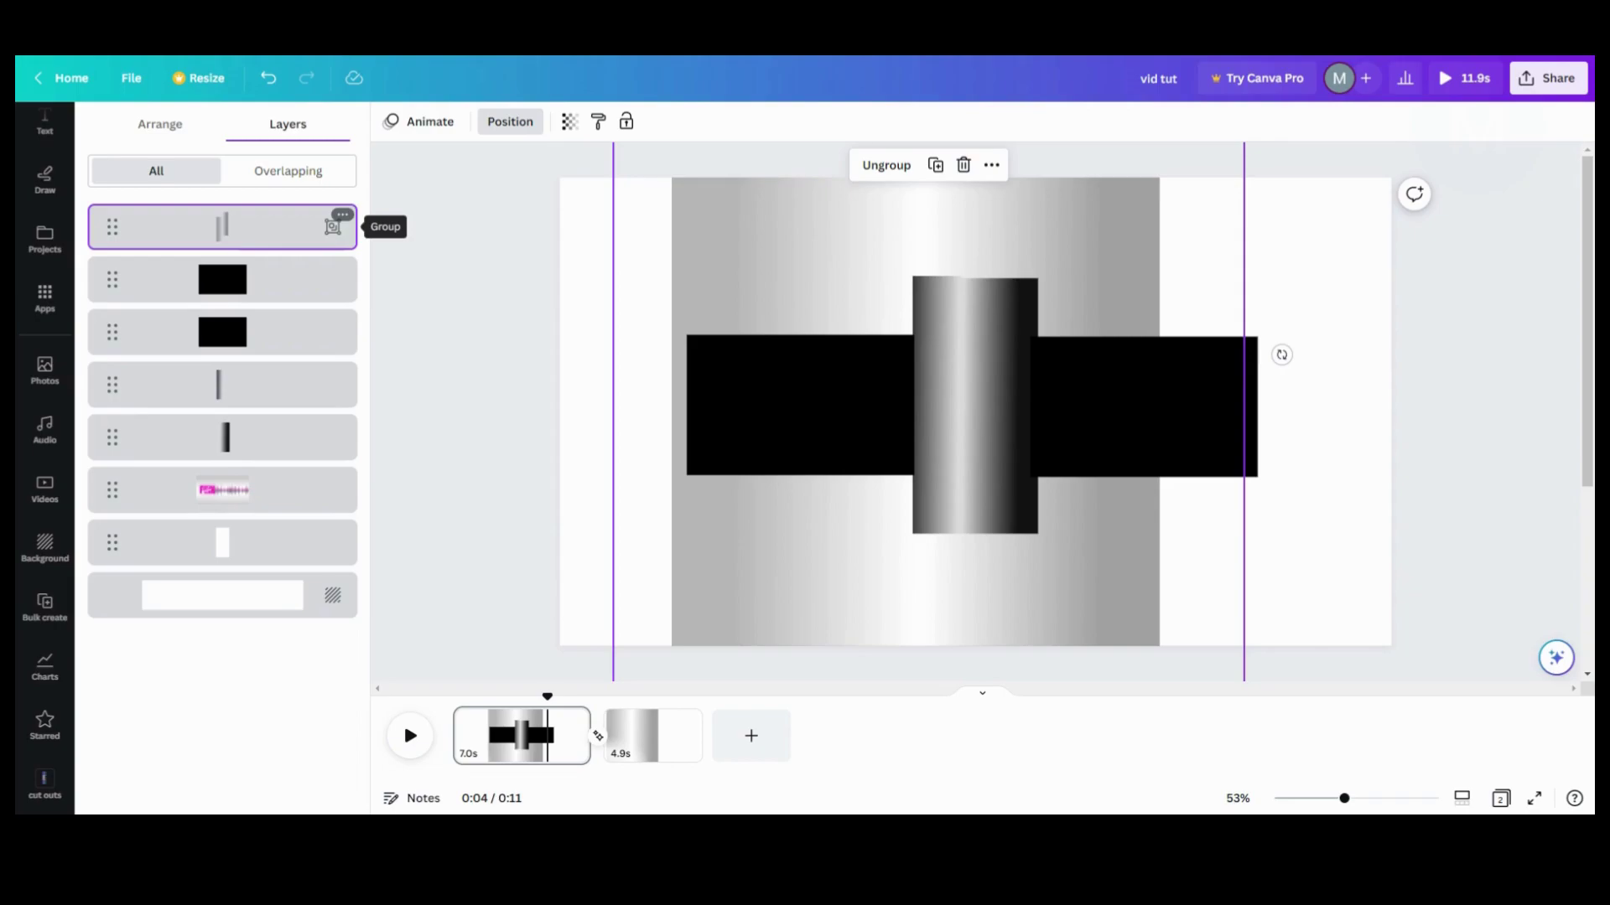
left_click(435, 127)
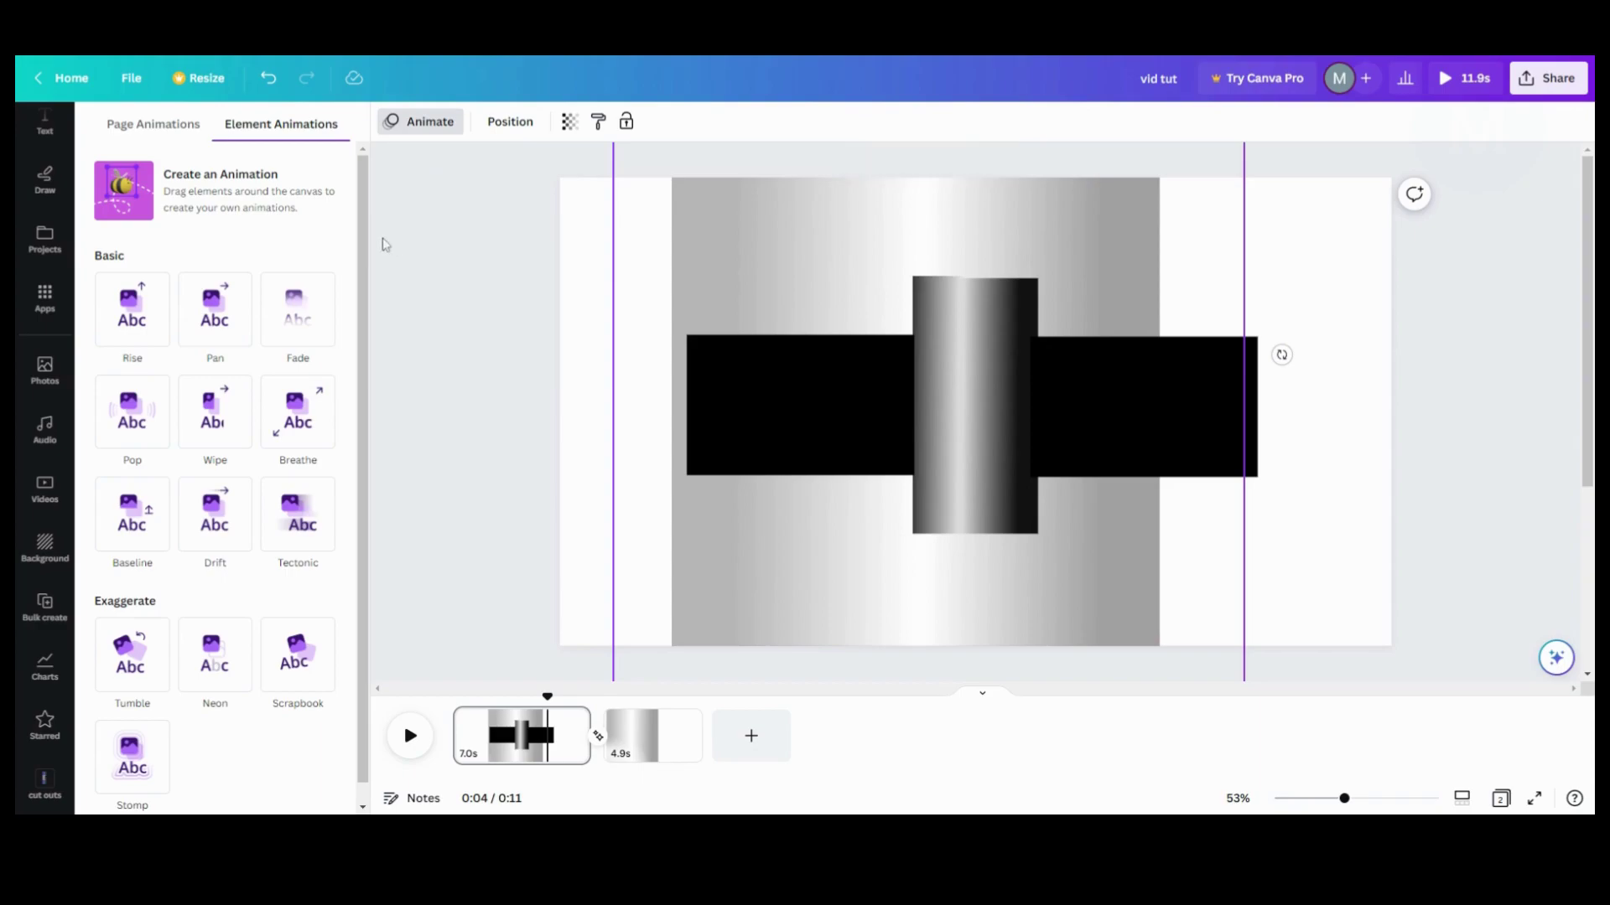
left_click(262, 201)
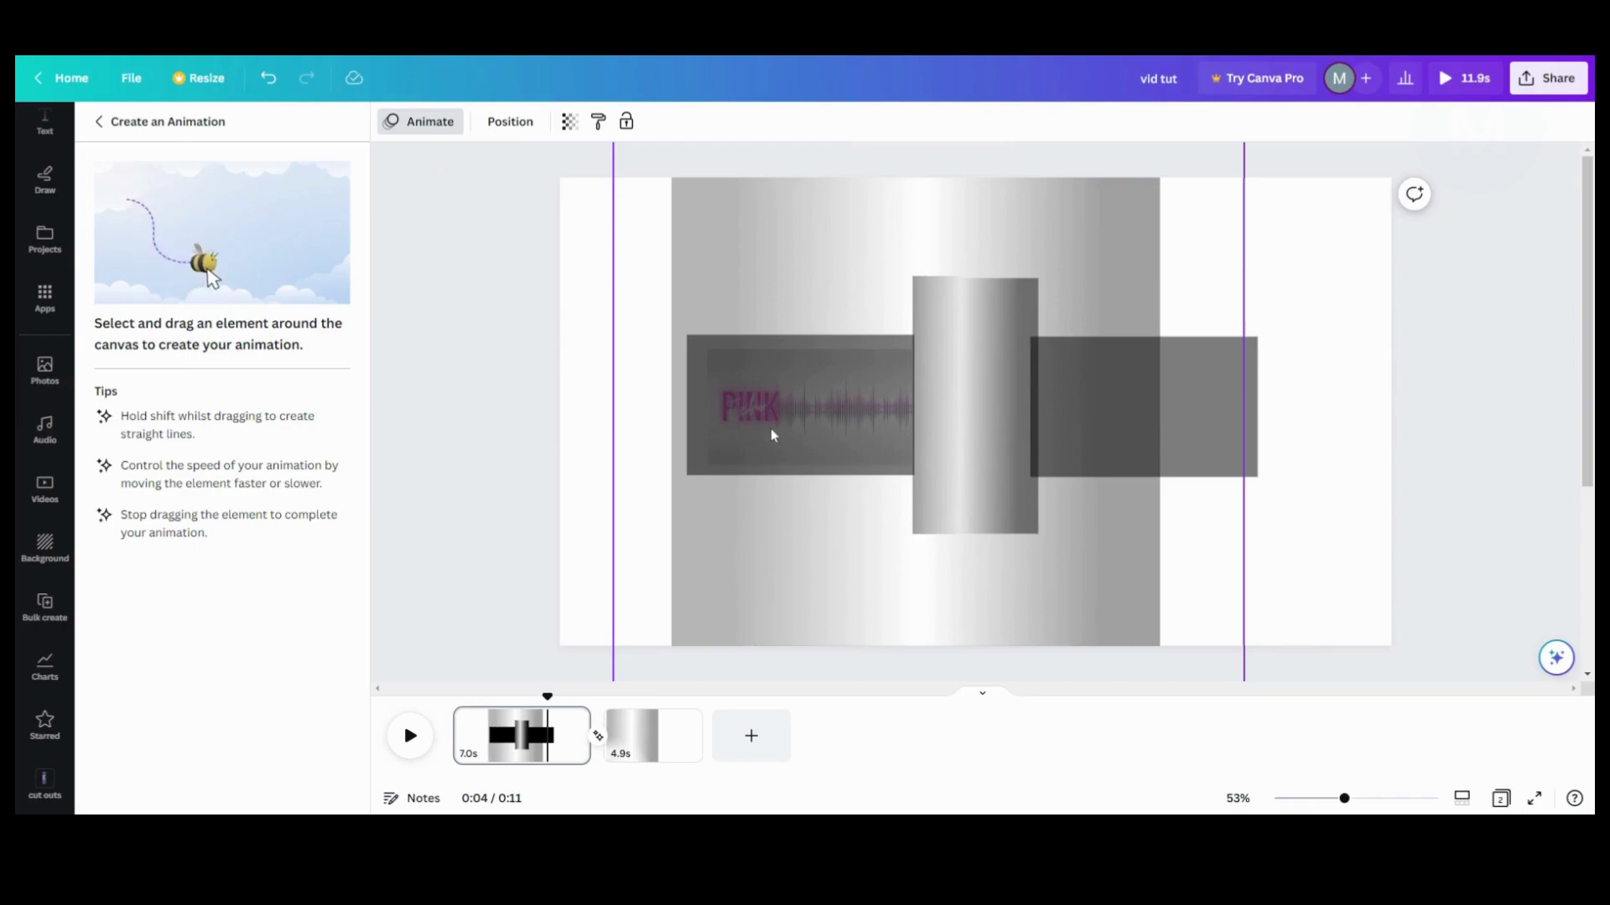
left_click_drag(771, 434, 872, 435)
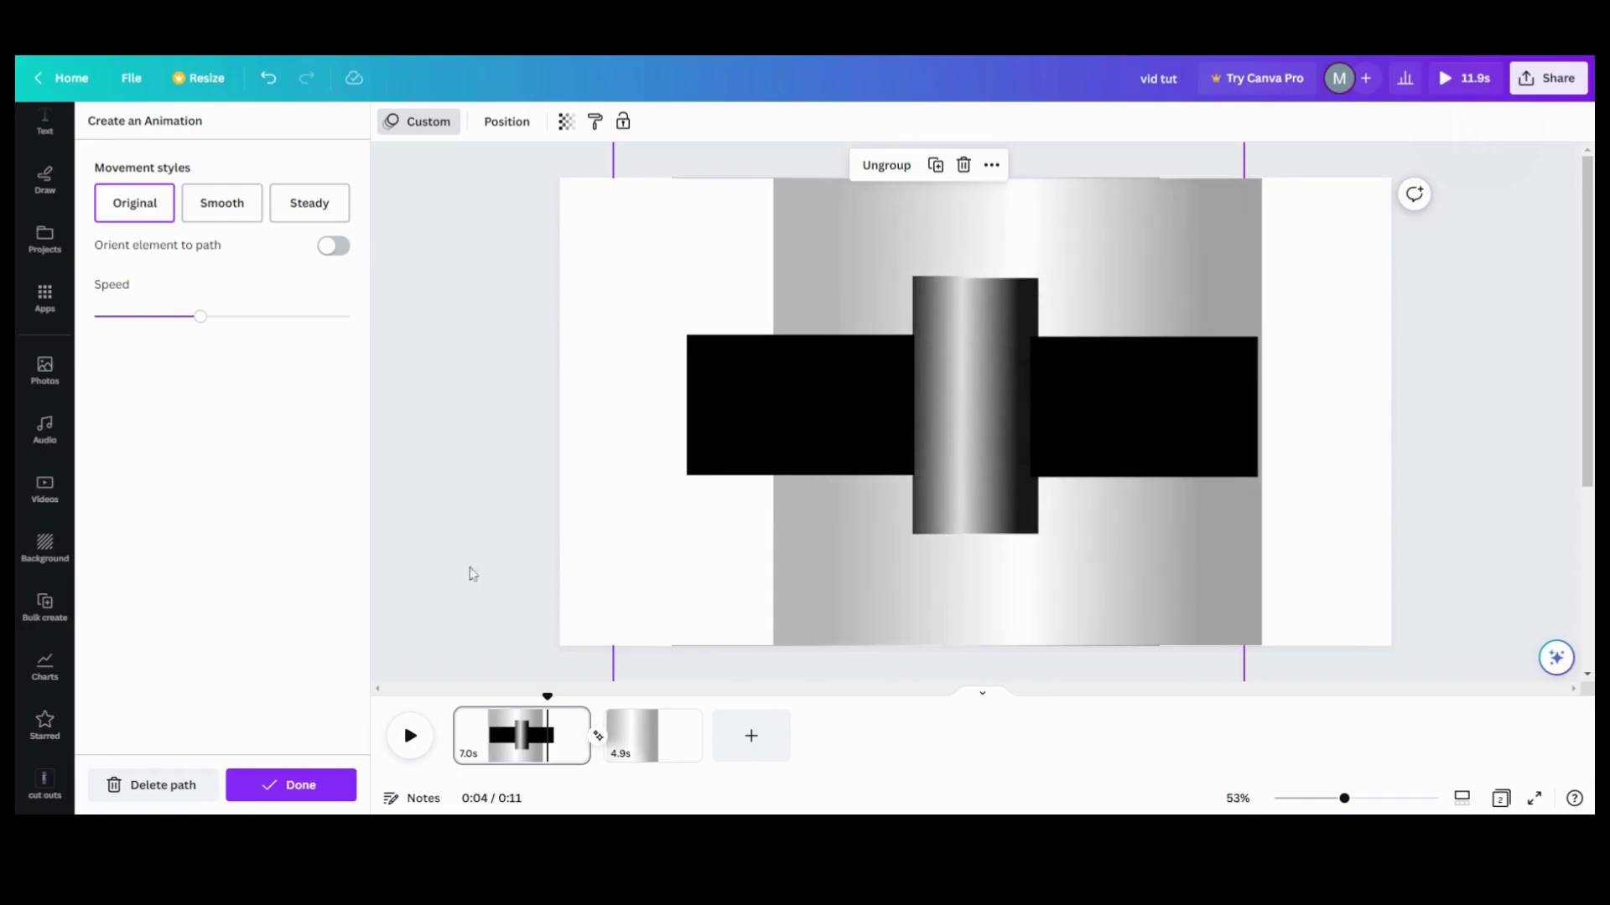
left_click(292, 783)
Step: Set the first page's background to black and replay the video from the start through to the second page
left_click(595, 288)
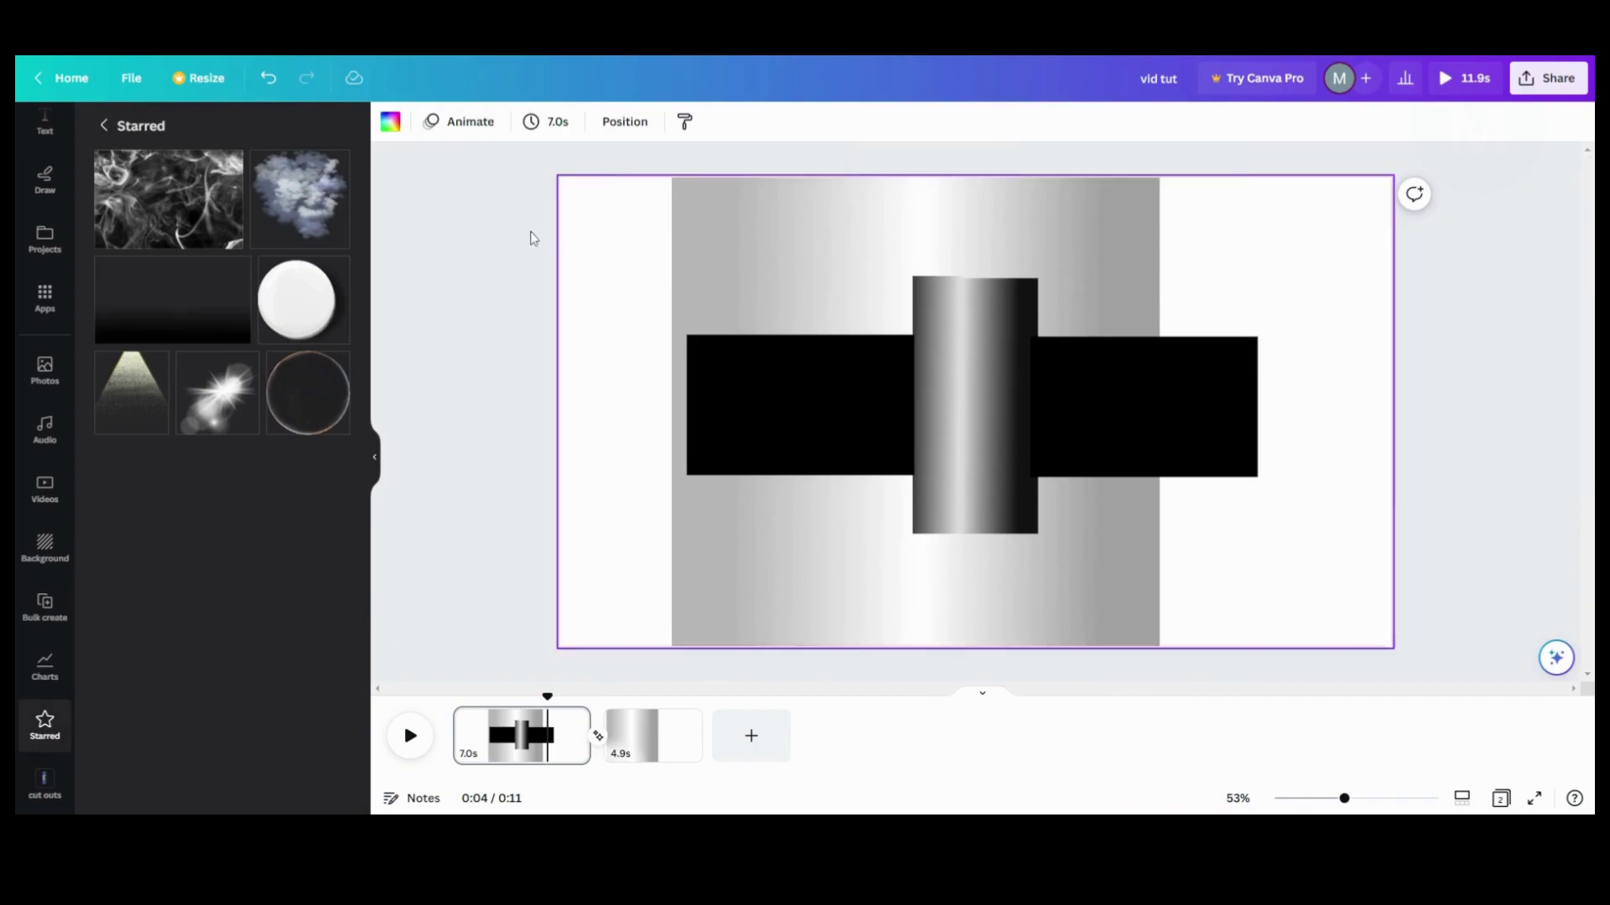
left_click(390, 123)
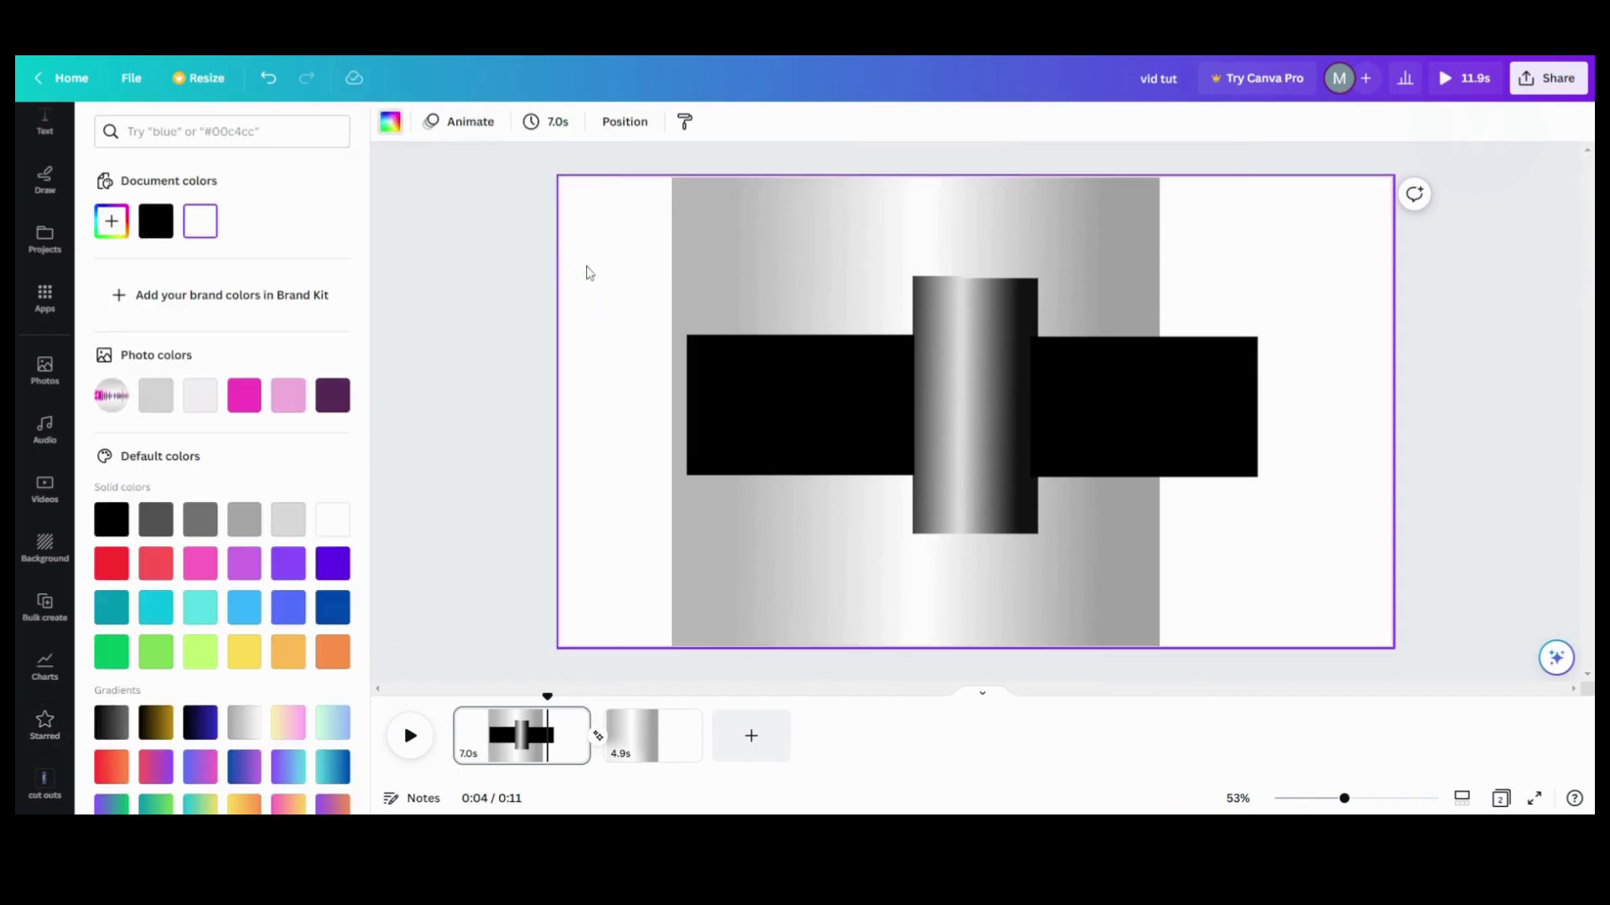
left_click(156, 222)
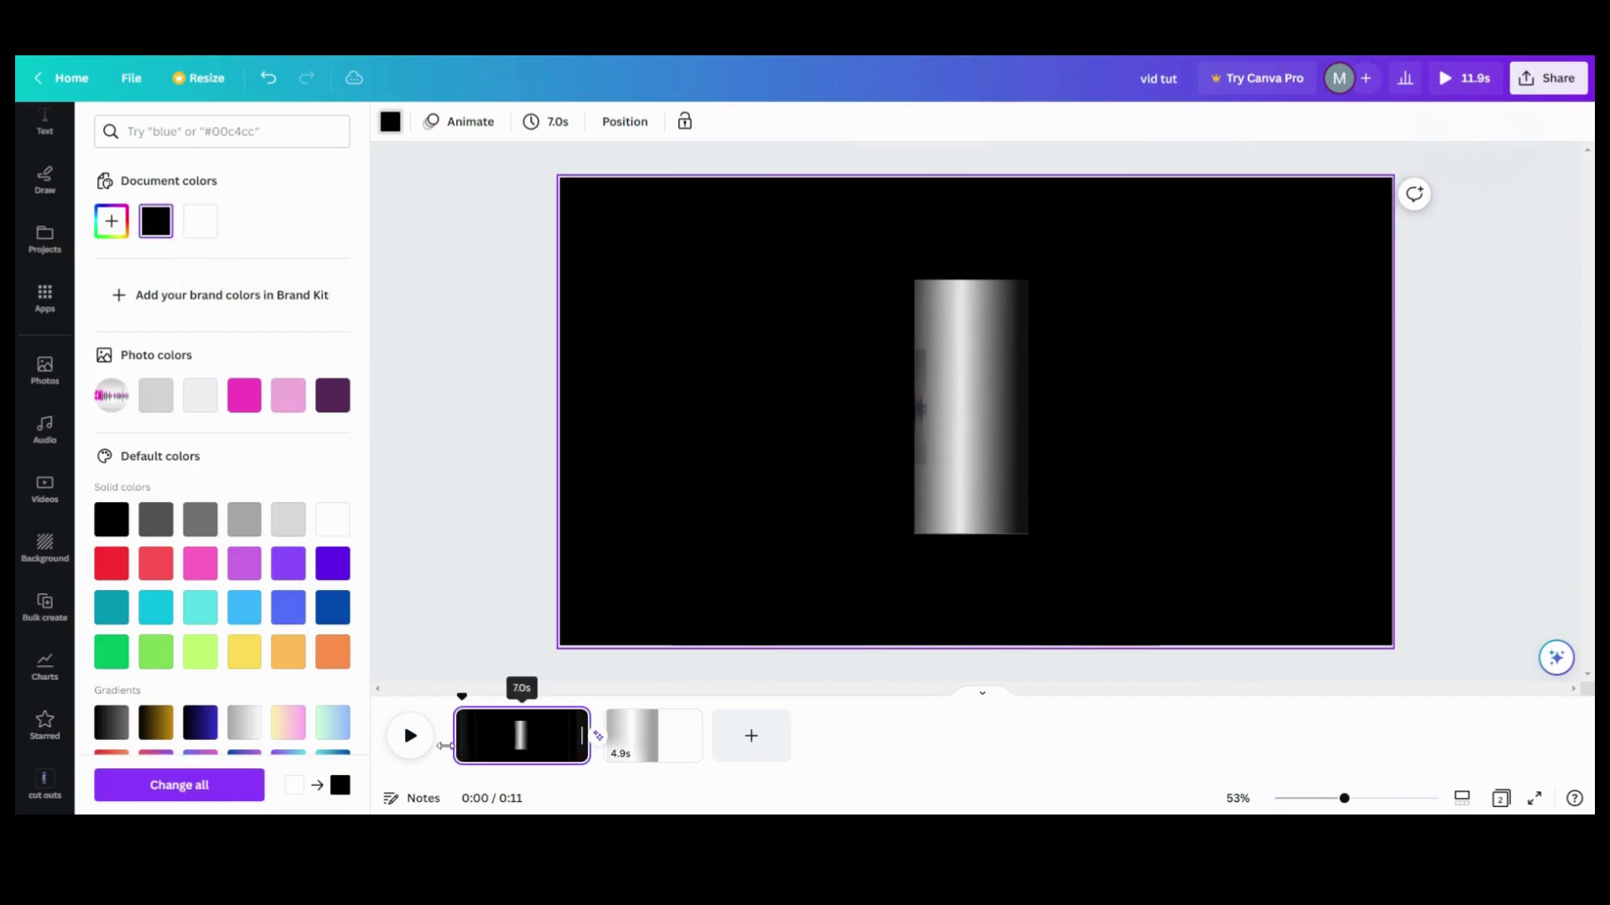
left_click(410, 736)
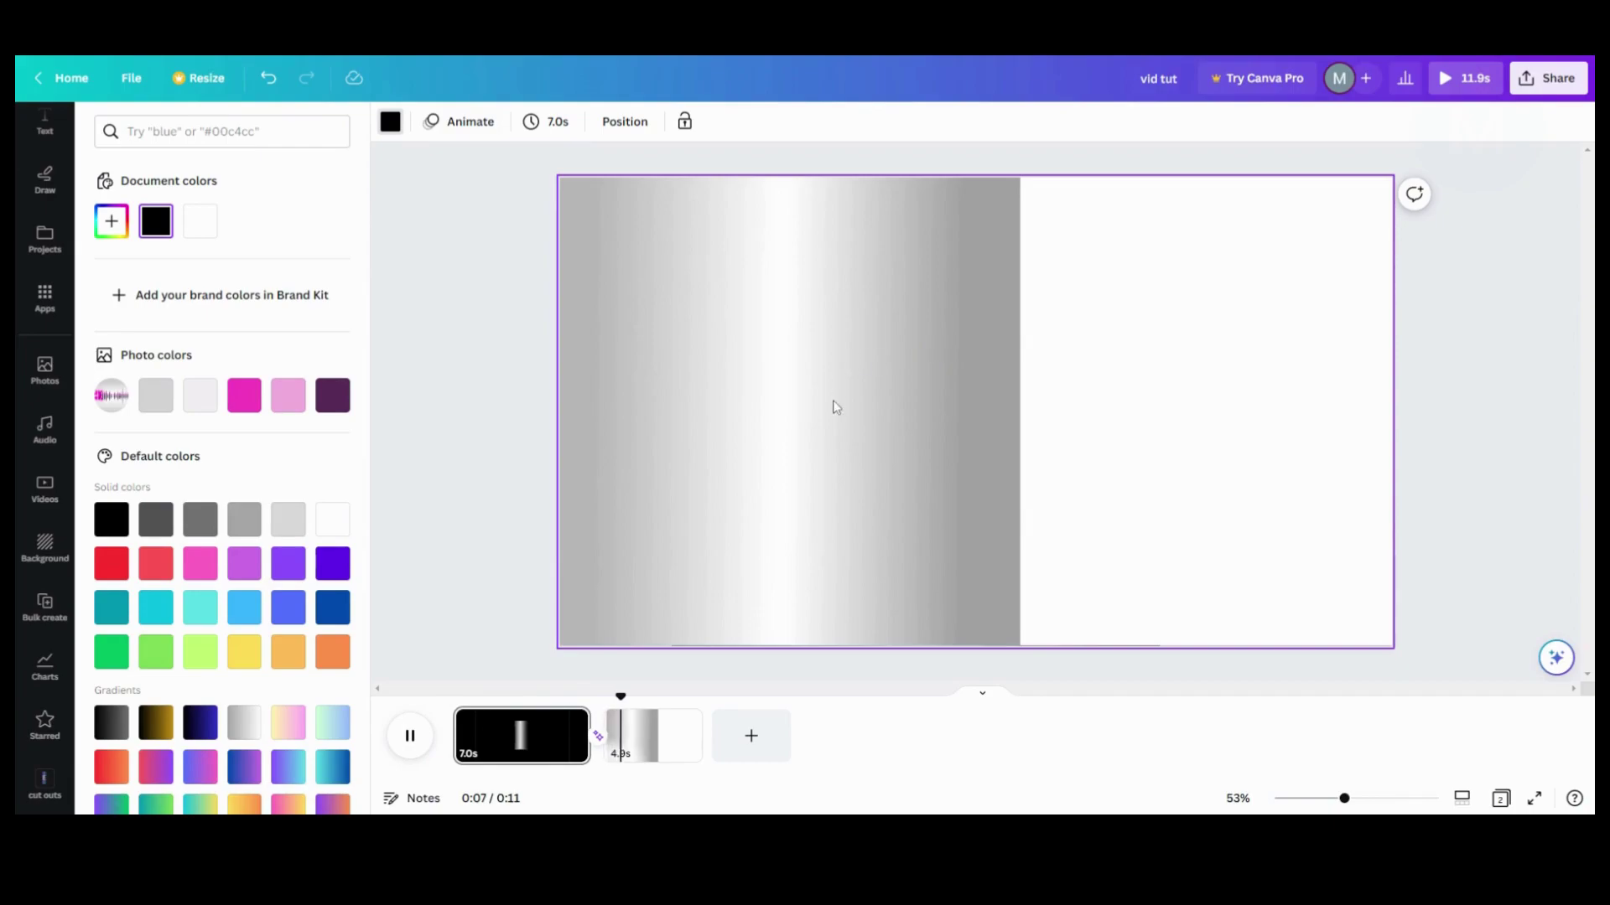
left_click(640, 755)
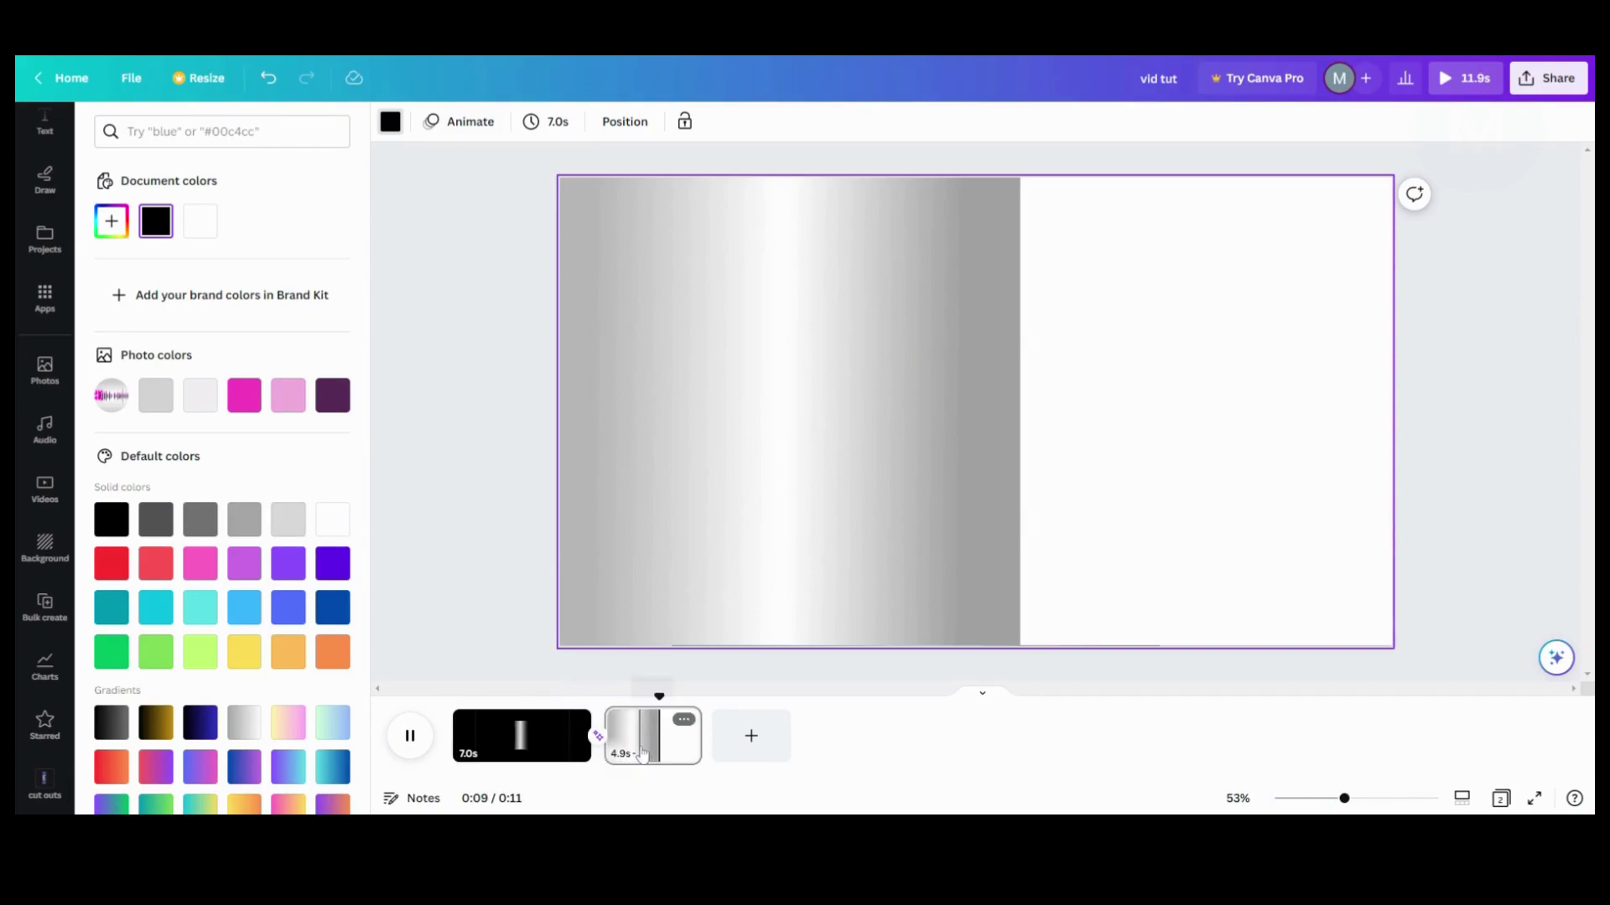
Step: Ungroup the second page's fades, set both to 67 transparency, and group them again
left_click(937, 391)
left_click(746, 165)
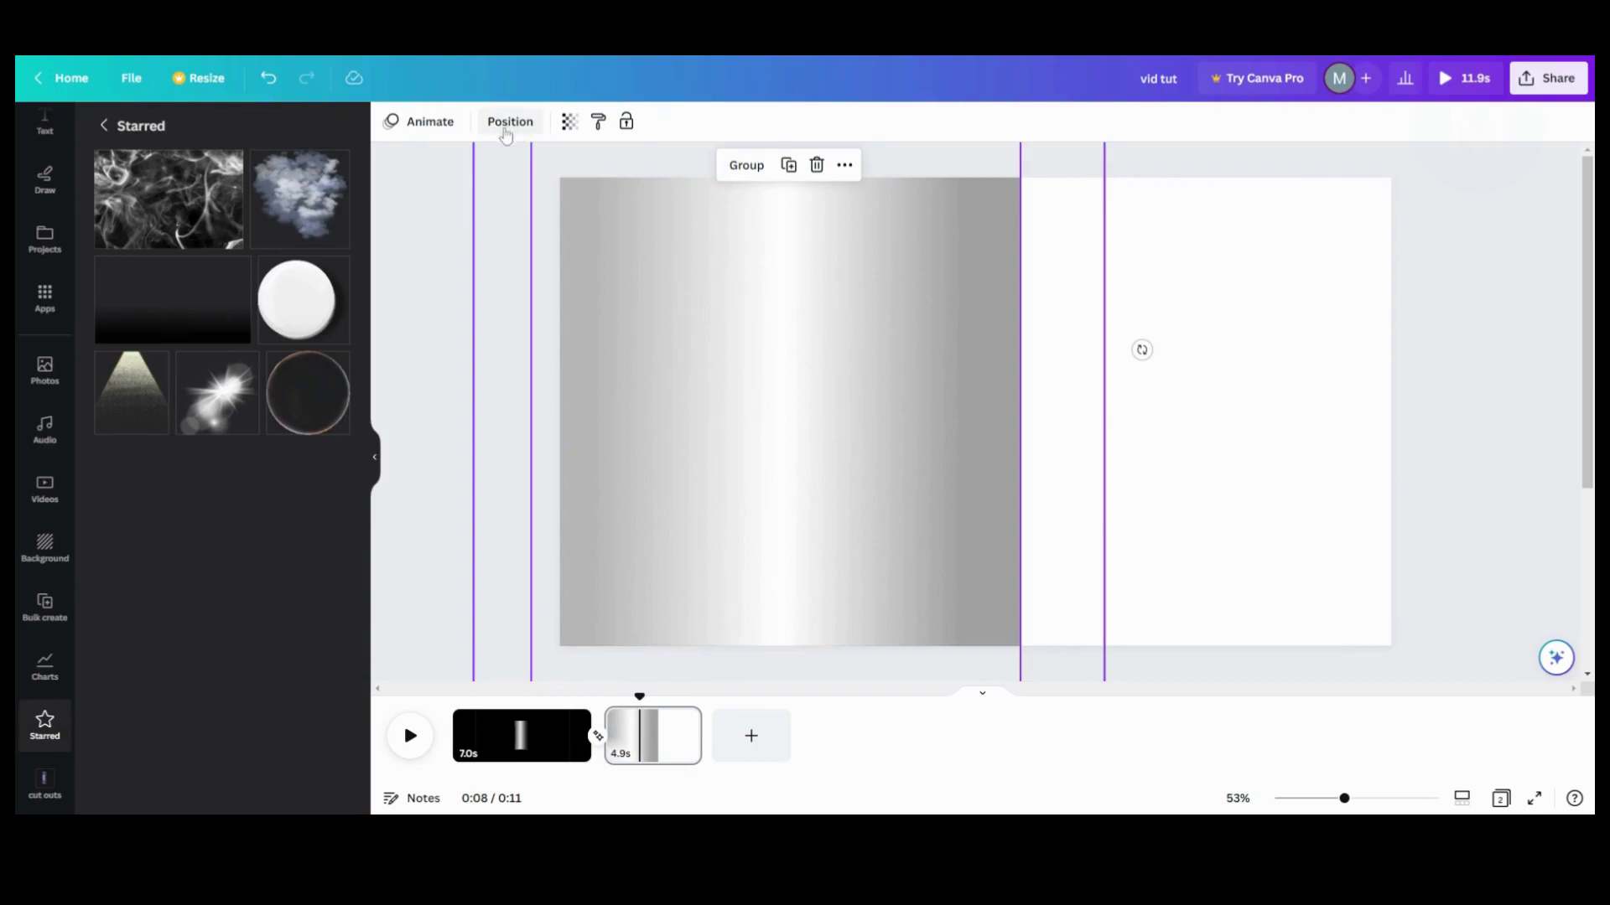
left_click(570, 122)
left_click_drag(474, 197, 520, 192)
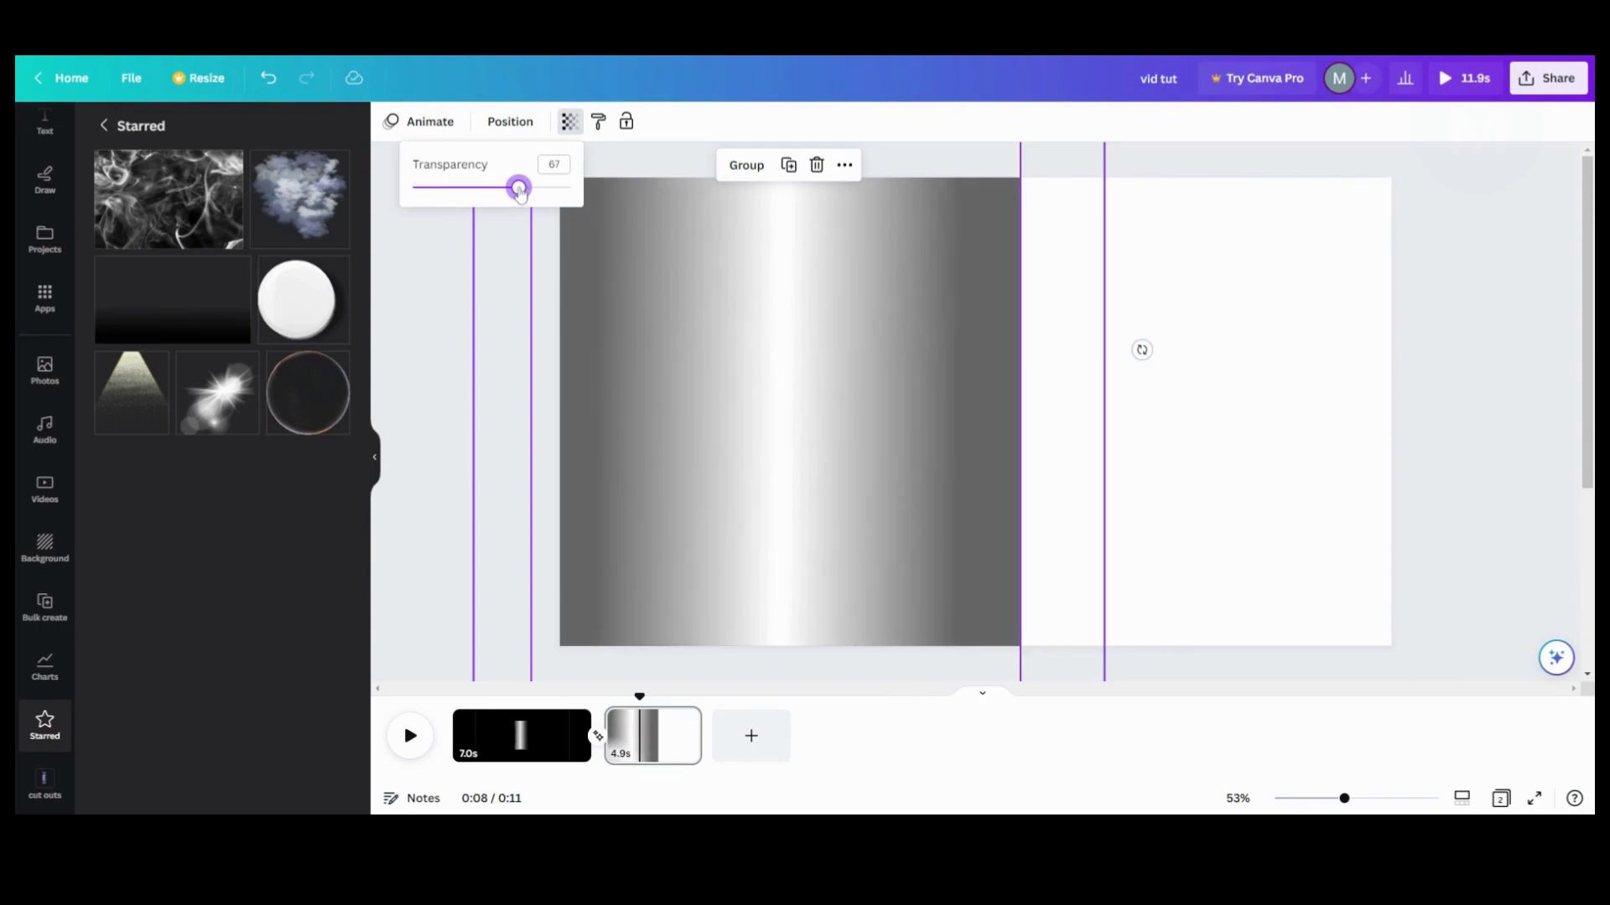
left_click(731, 320)
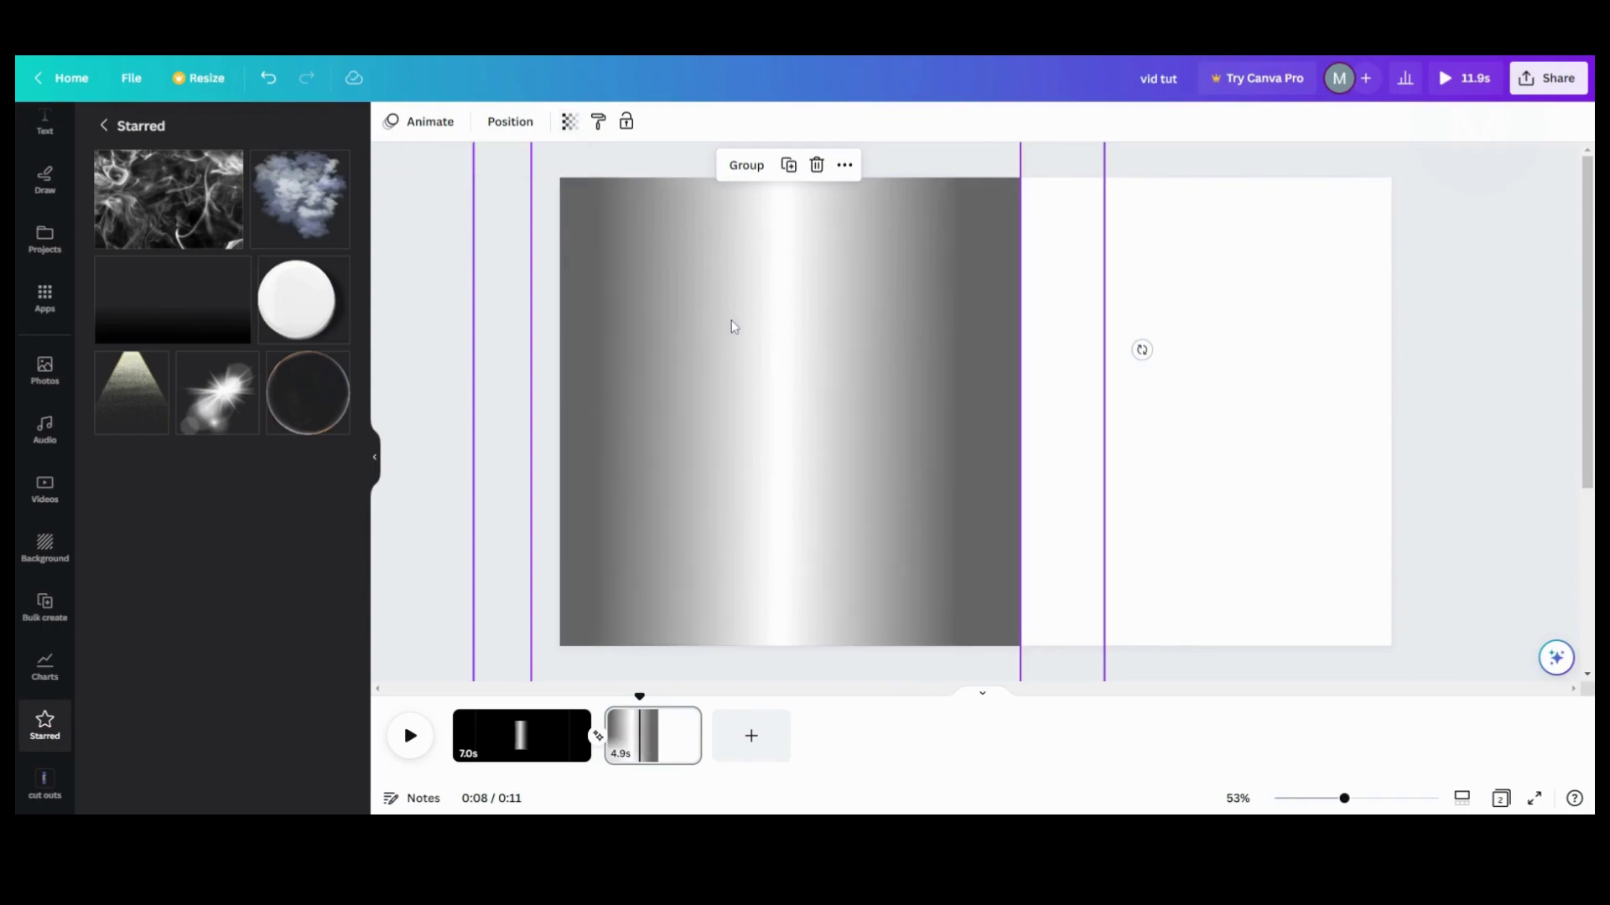
left_click_drag(446, 243, 872, 508)
left_click(759, 168)
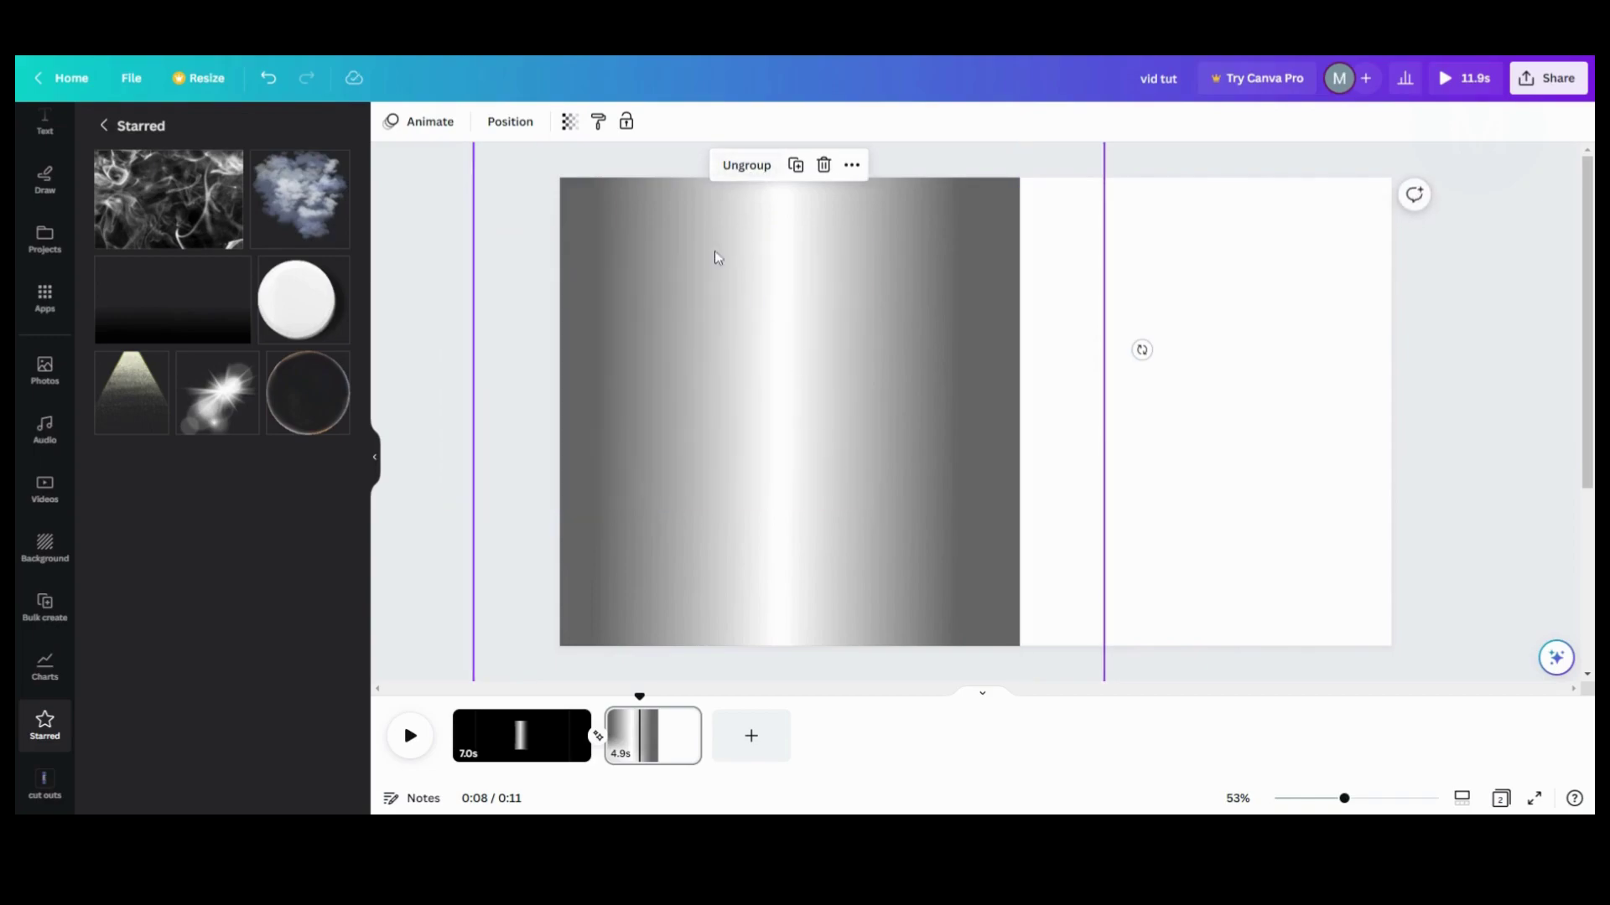
Step: Delete the old lighter grouped fades from the first page
left_click(533, 738)
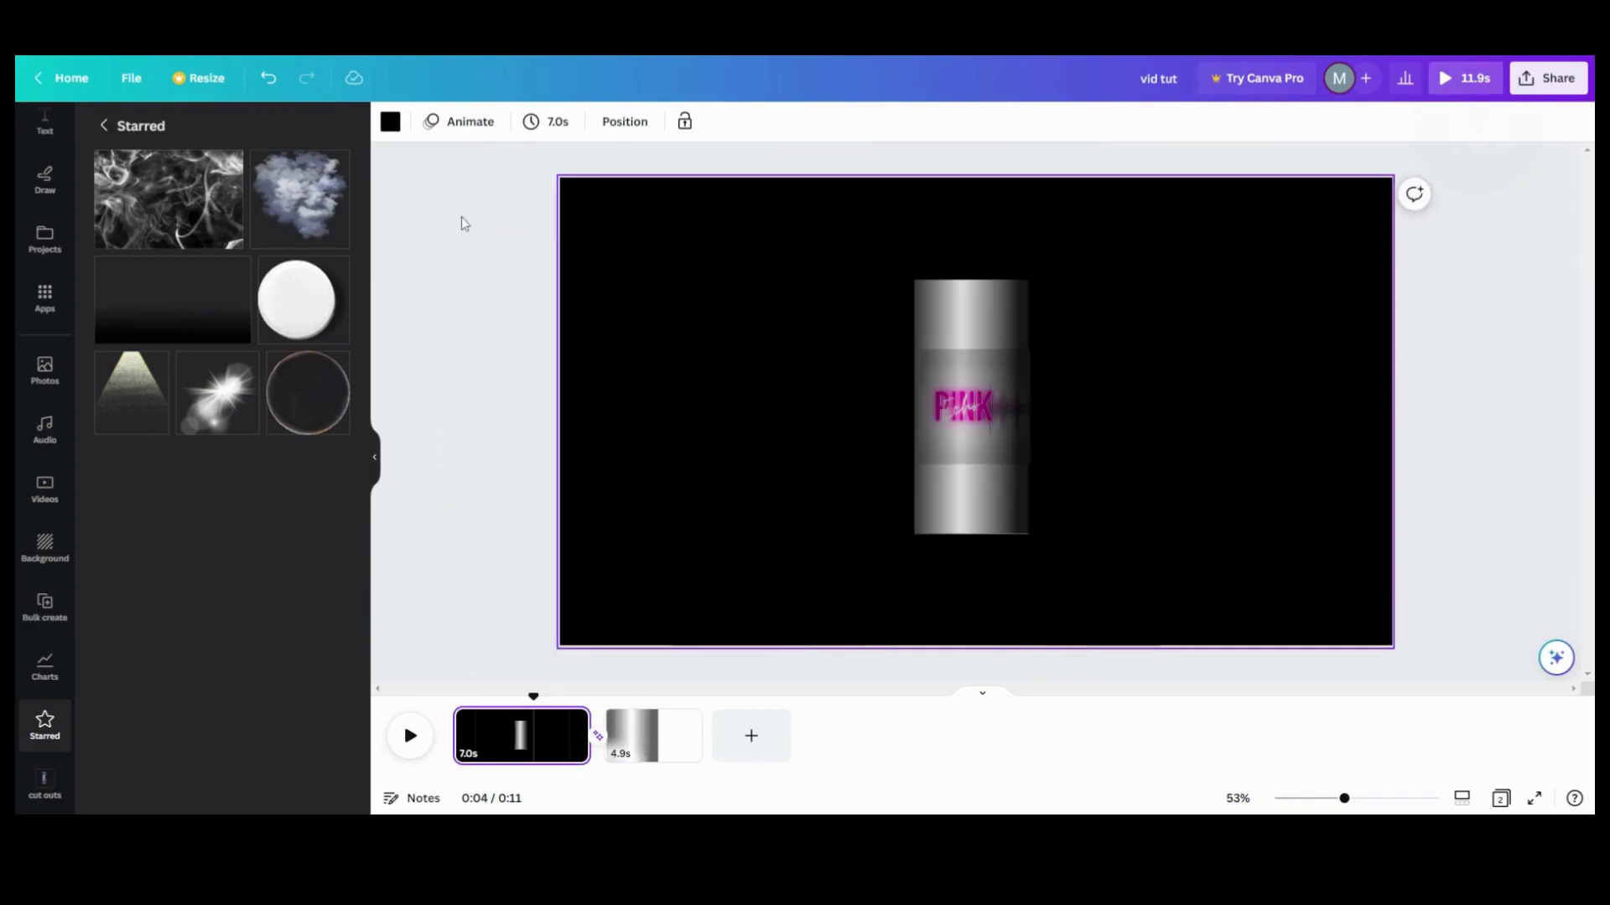
left_click(616, 122)
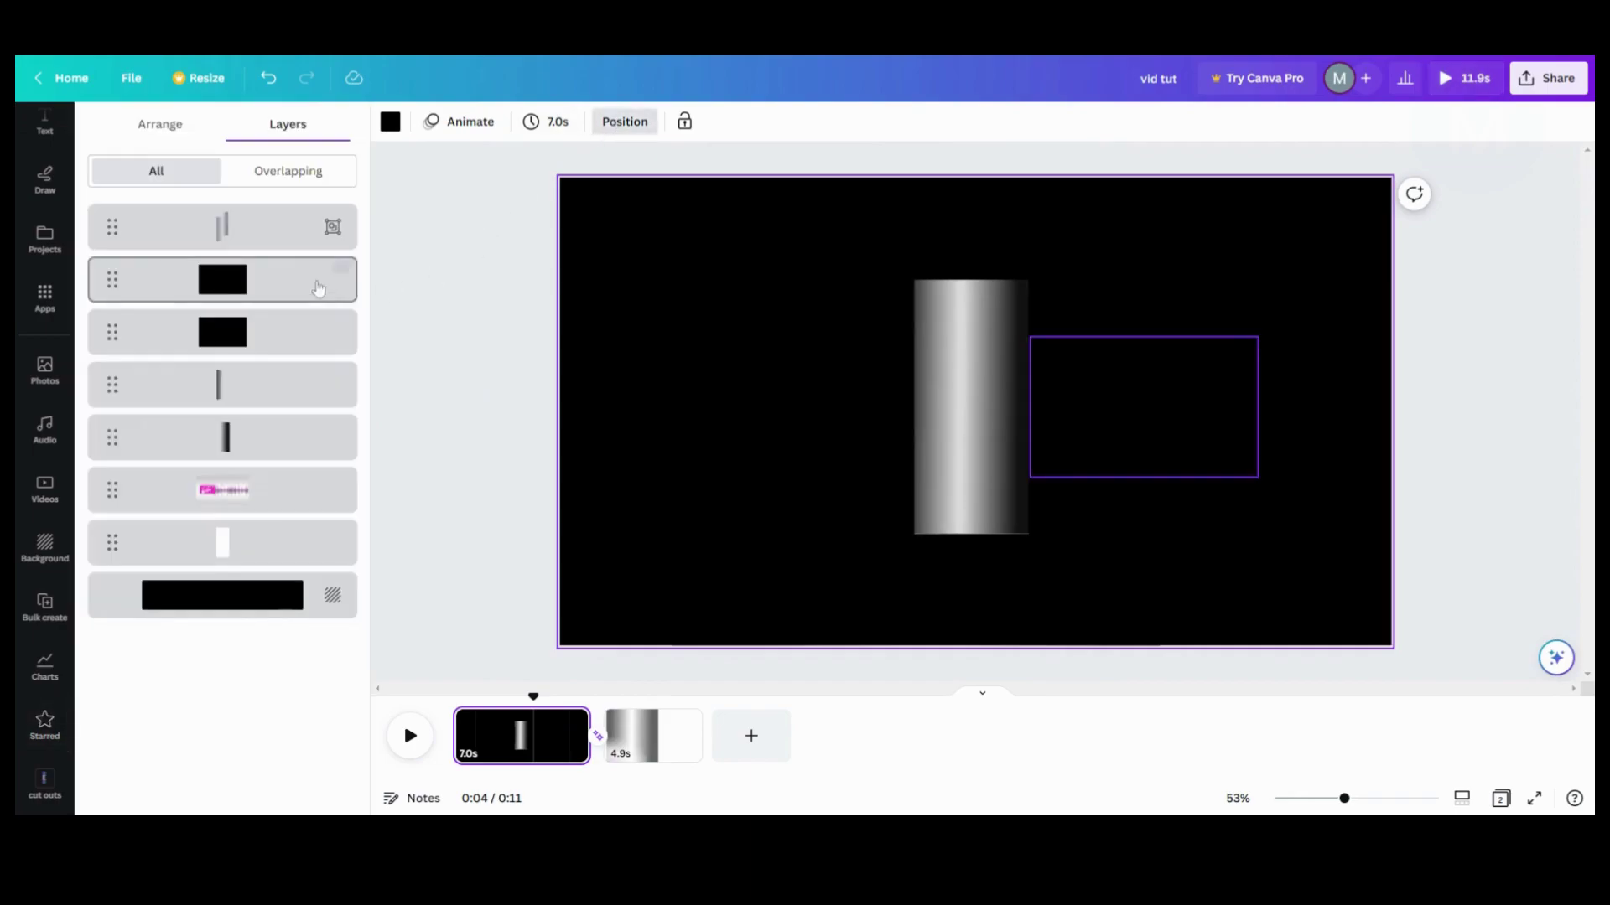
left_click(292, 241)
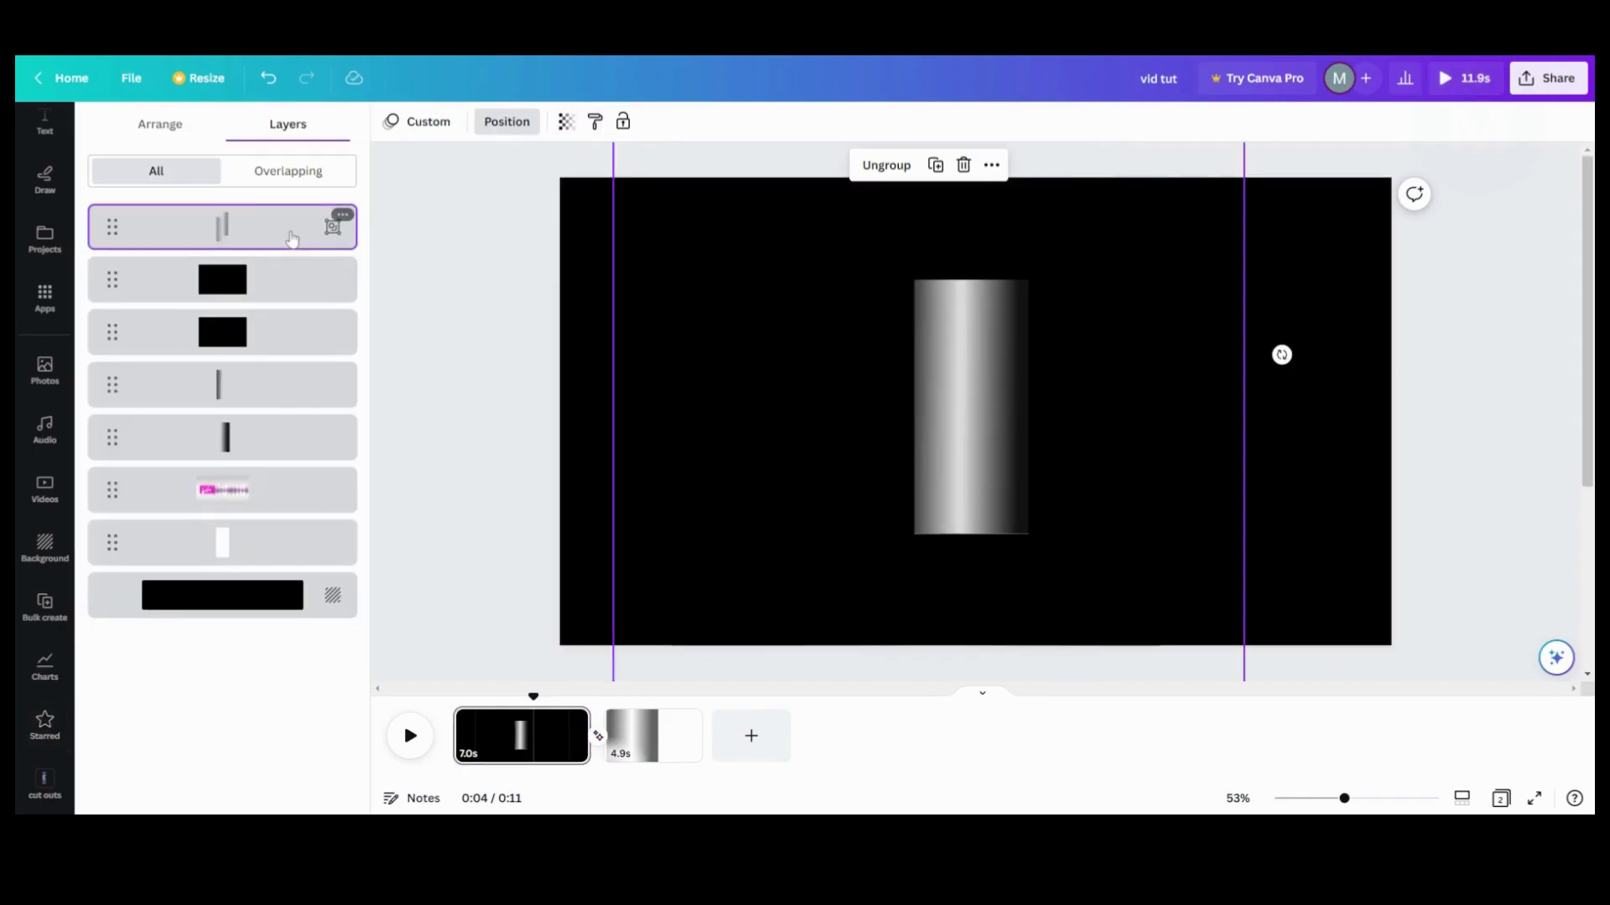
left_click(963, 165)
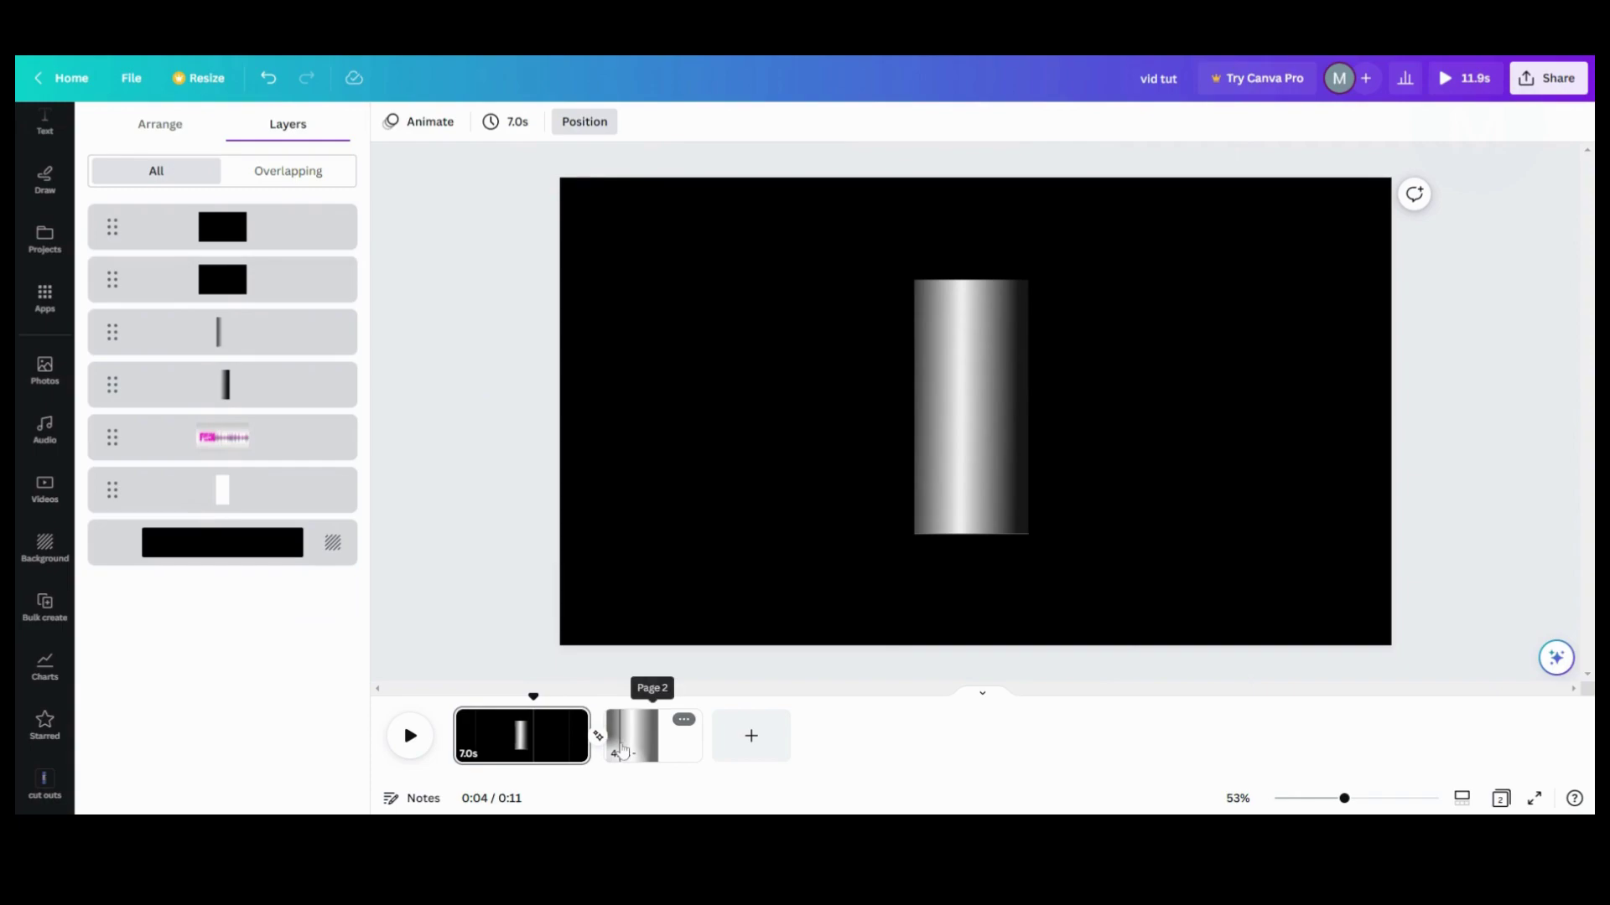
Step: Copy the darkened fade group from the second page onto the first page and shift it right so its highlight falls on the cylinder
left_click(646, 734)
left_click(701, 463)
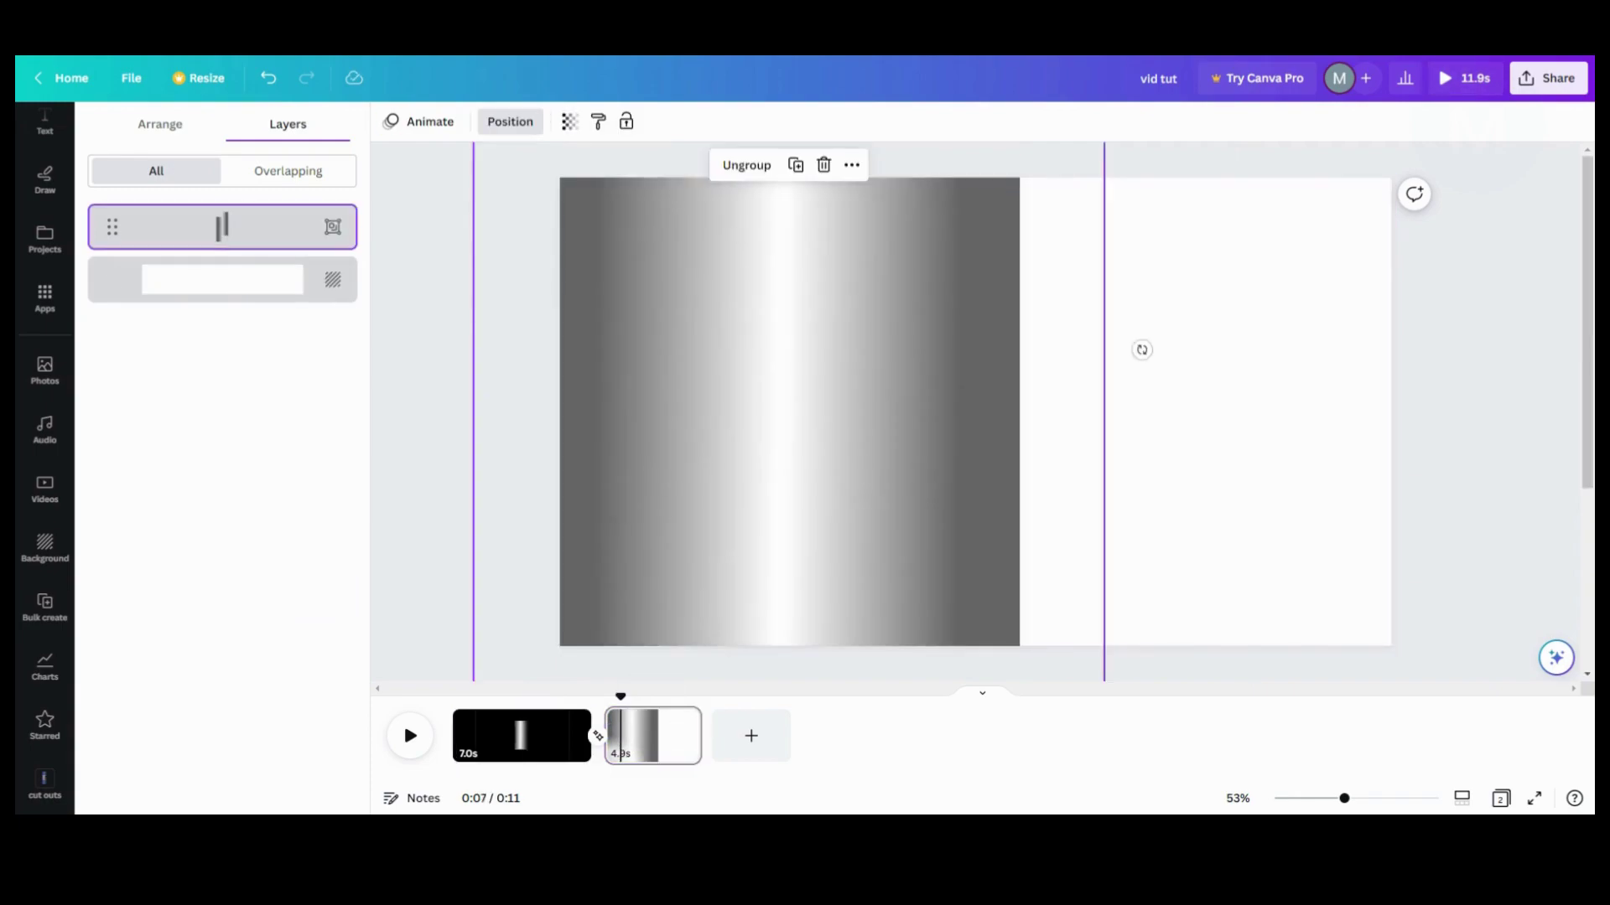
left_click(540, 738)
left_click(870, 399)
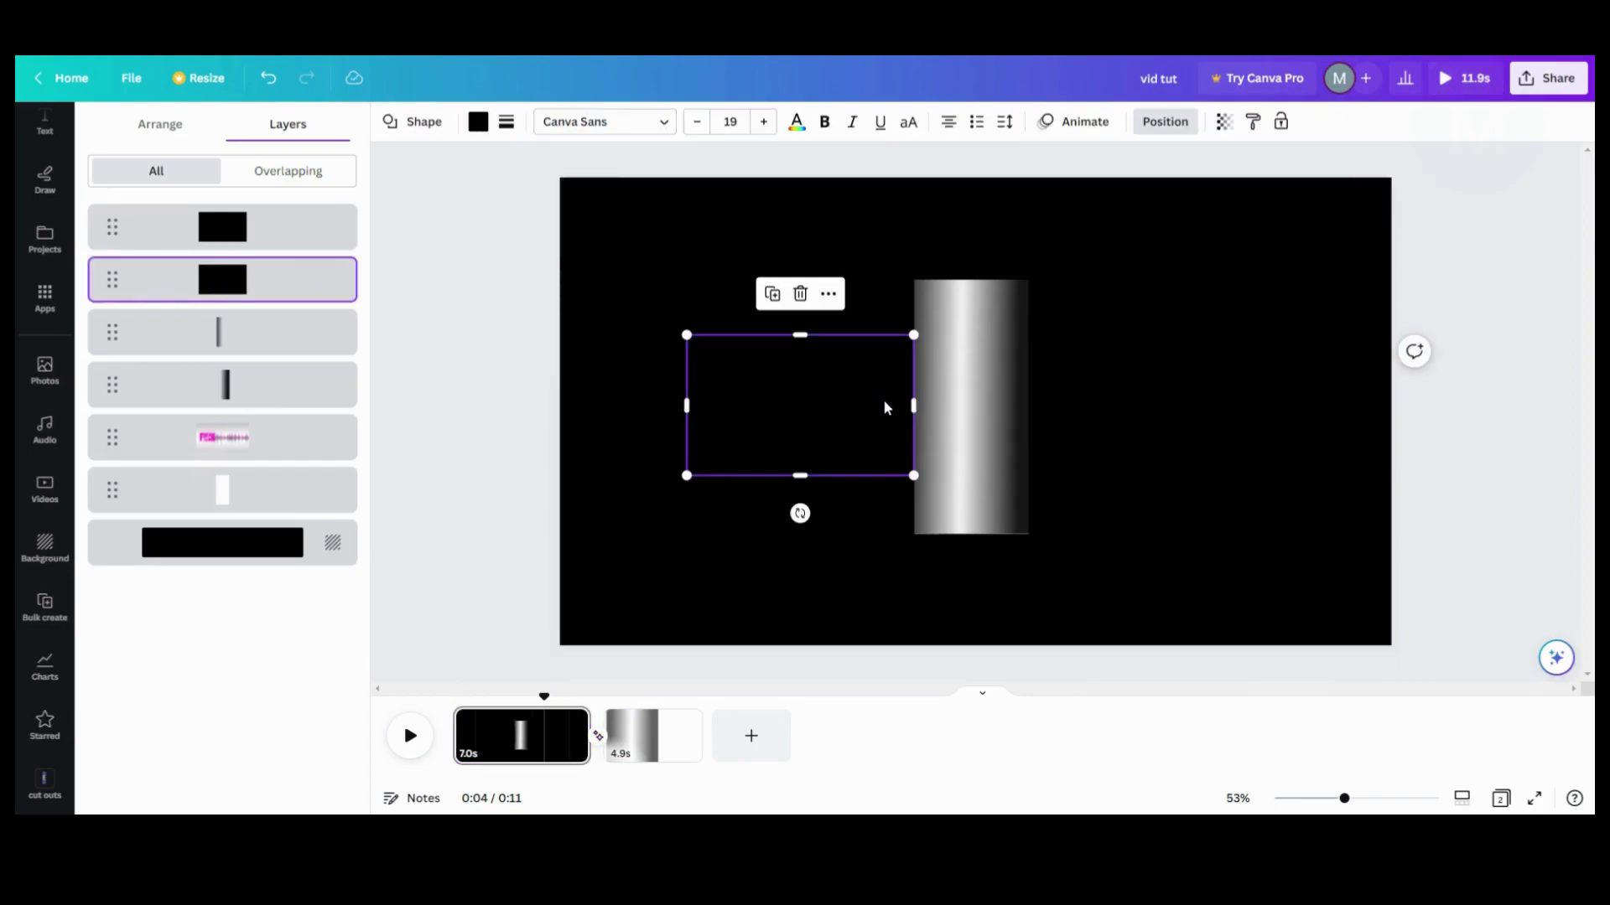
key("ctrl+v")
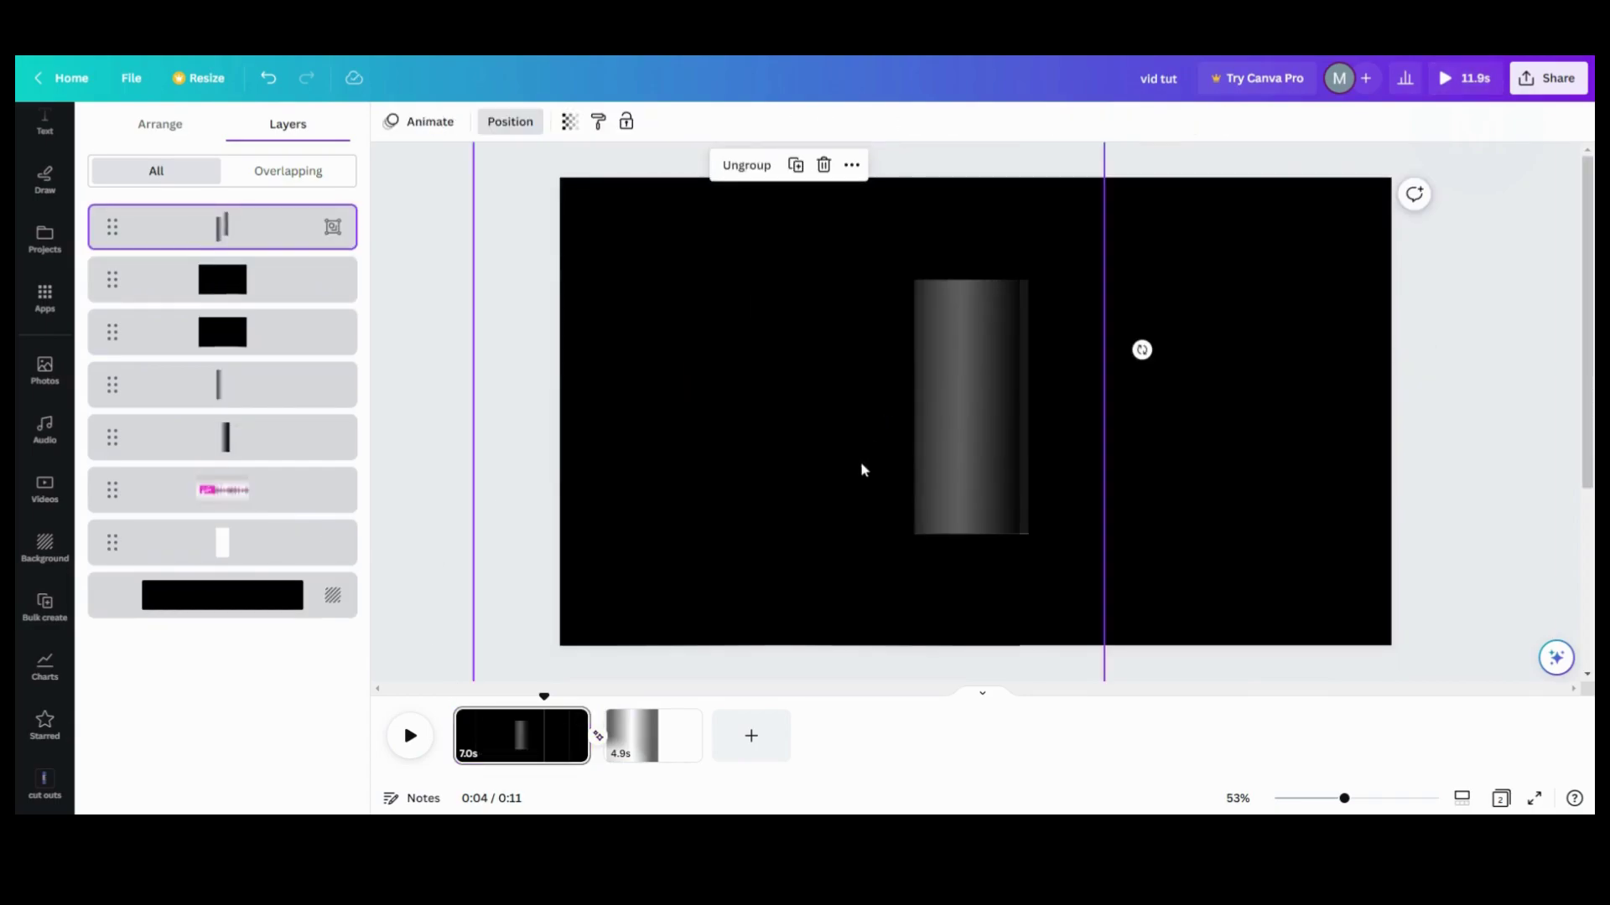
left_click_drag(859, 479, 1008, 491)
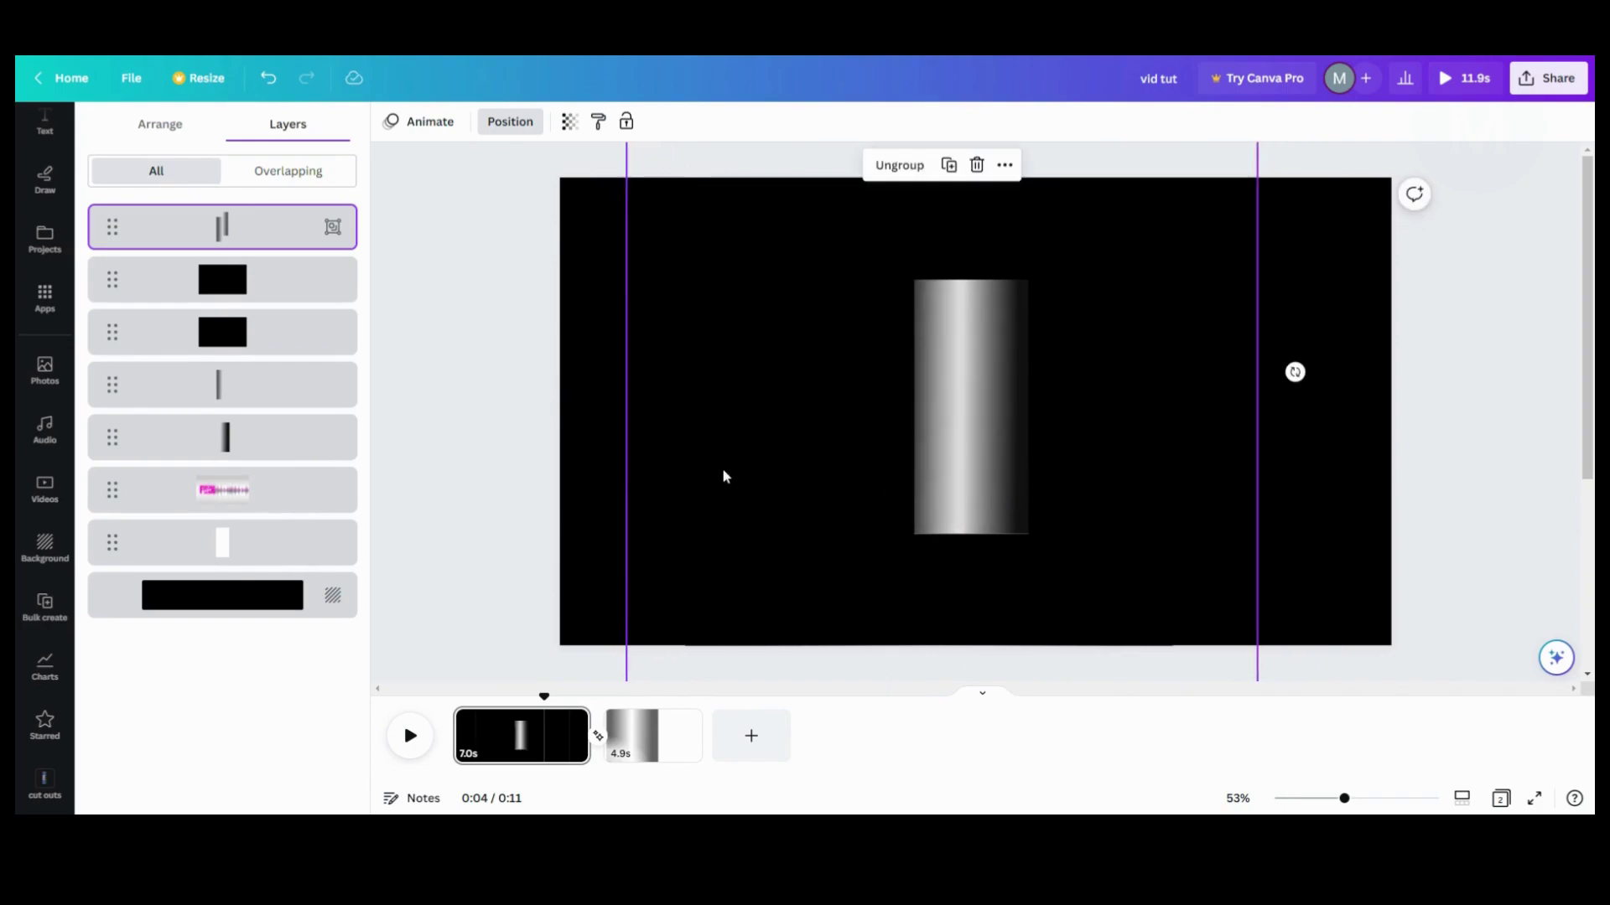
mouse_move(817, 612)
left_mouse_down()
mouse_move(794, 604)
mouse_move(884, 596)
mouse_move(830, 595)
left_mouse_up()
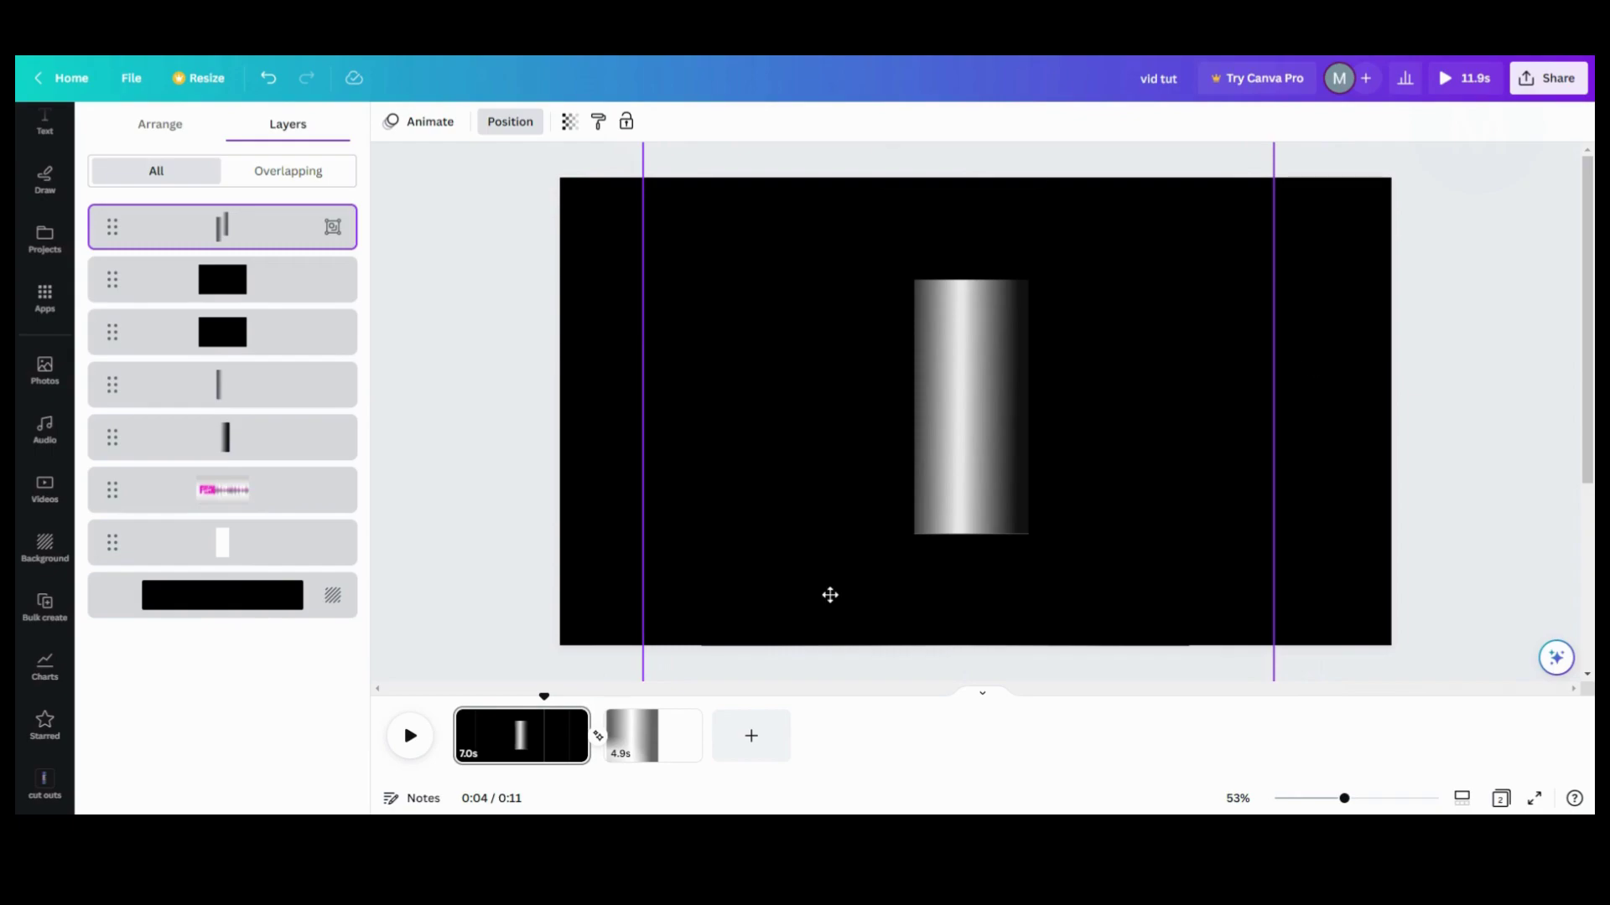
left_click_drag(830, 595, 830, 596)
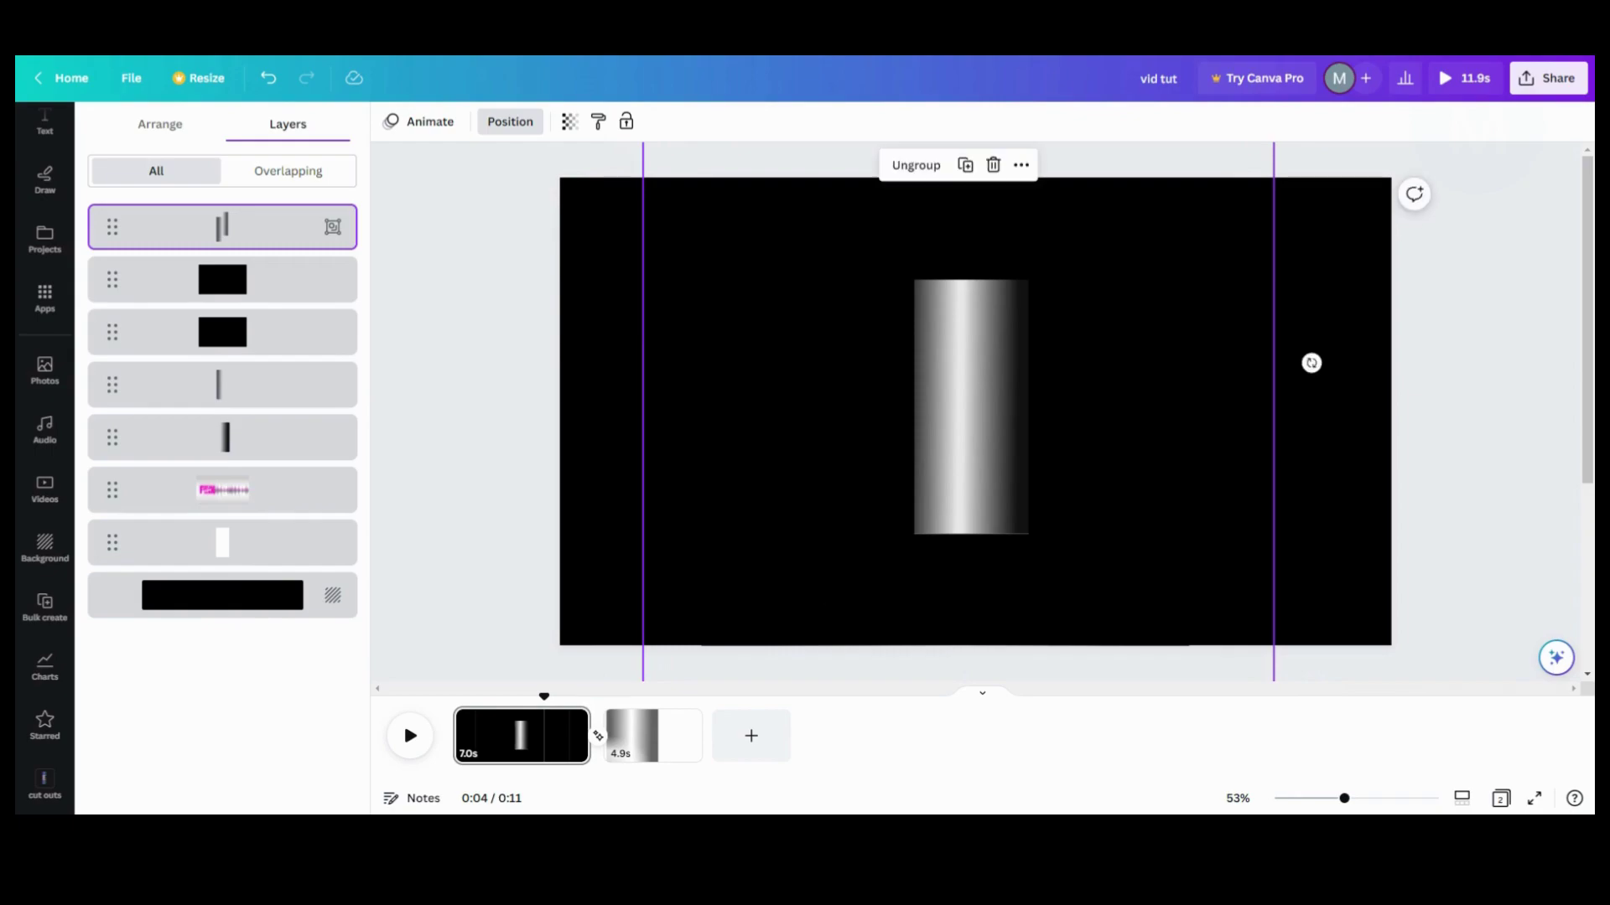
Step: Create a custom animation moving the pasted fade group a short way horizontally to the right, using the Smooth movement style
left_click(421, 123)
key("Escape")
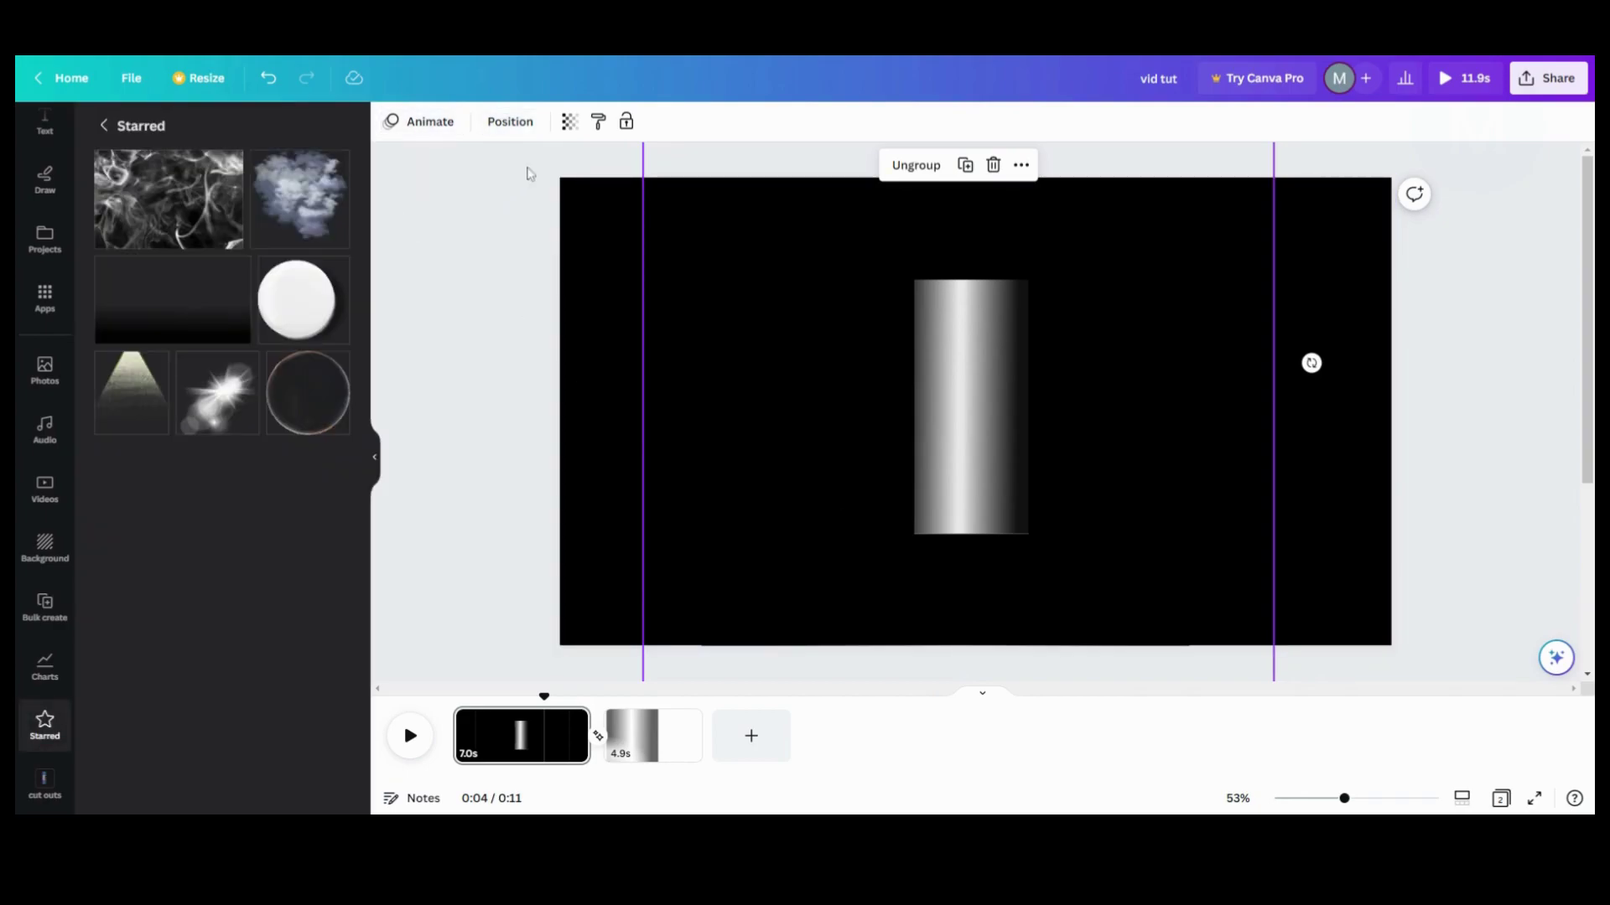
left_click(508, 122)
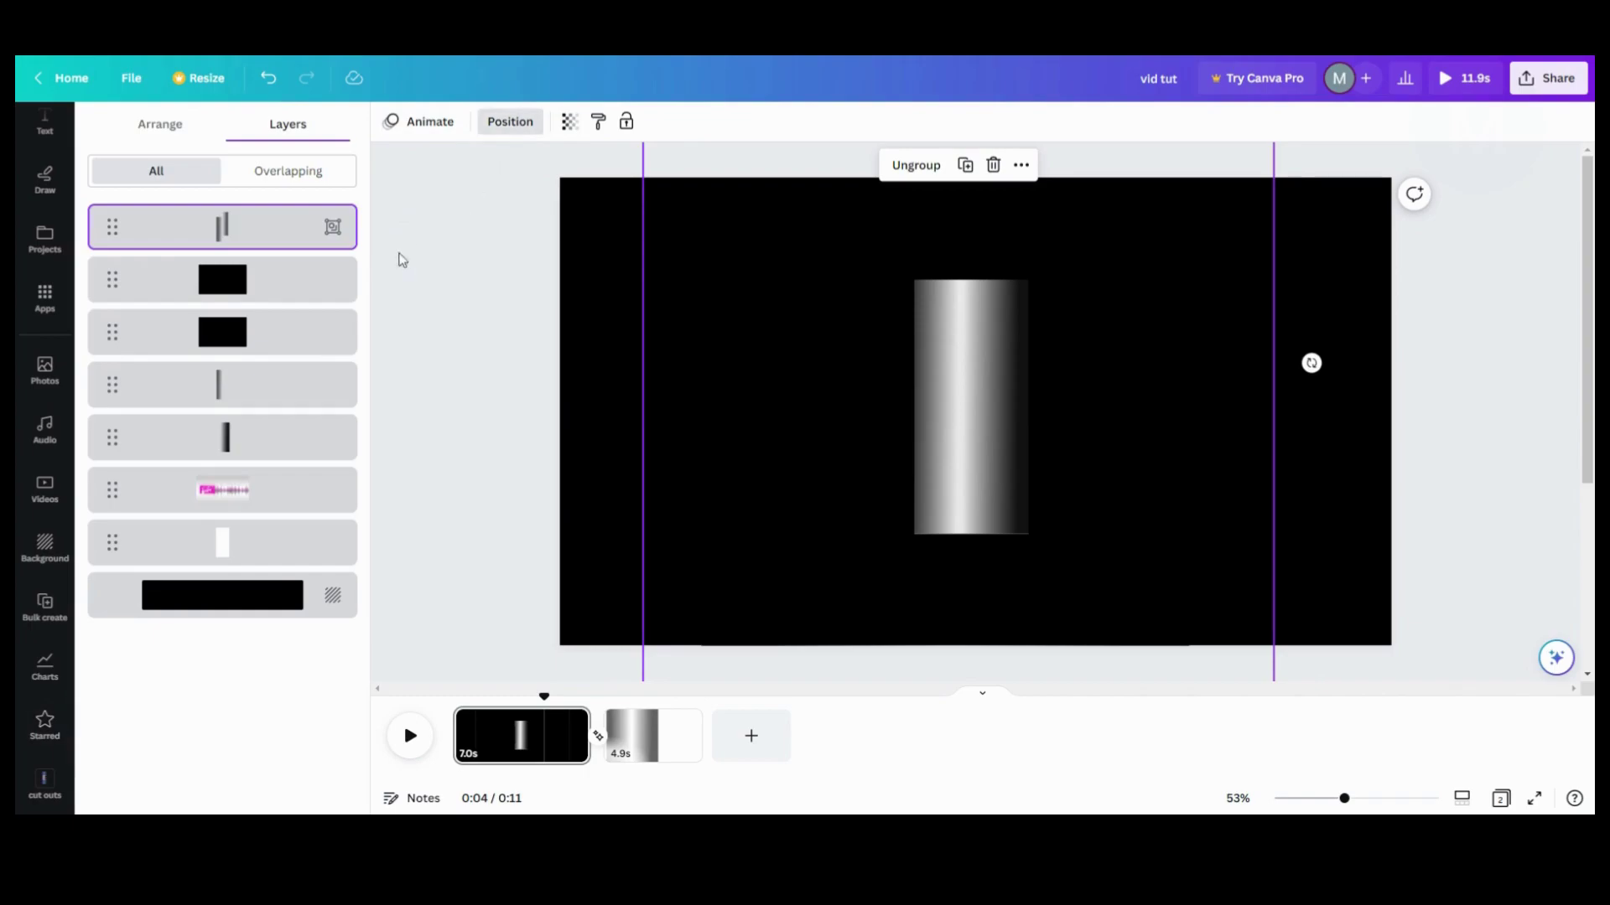
left_click(431, 123)
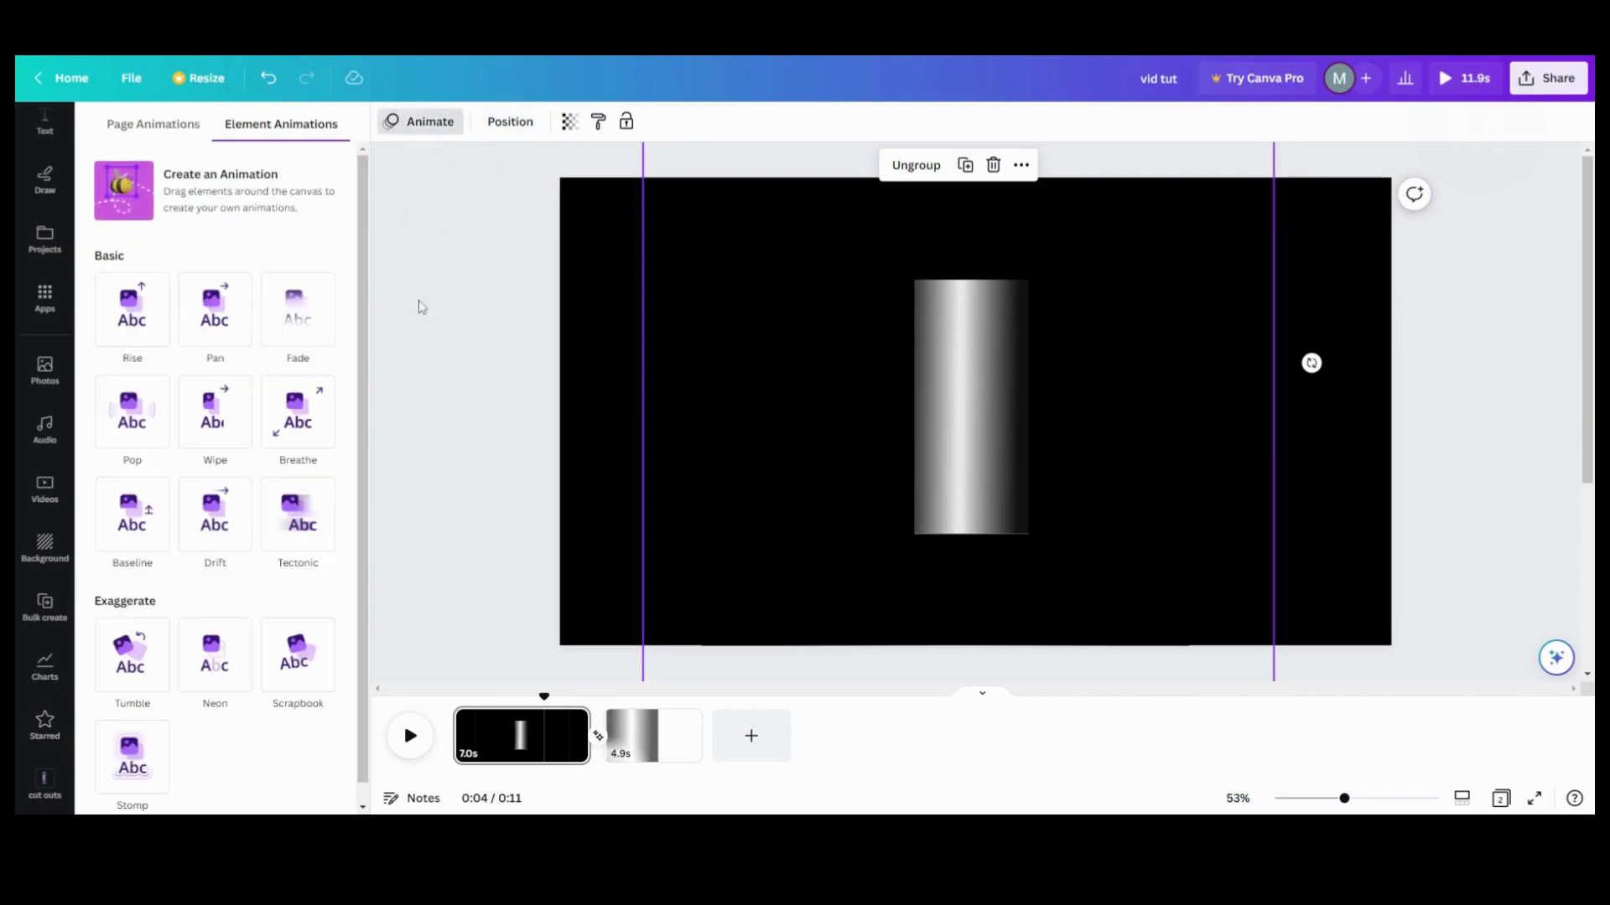
left_click(252, 202)
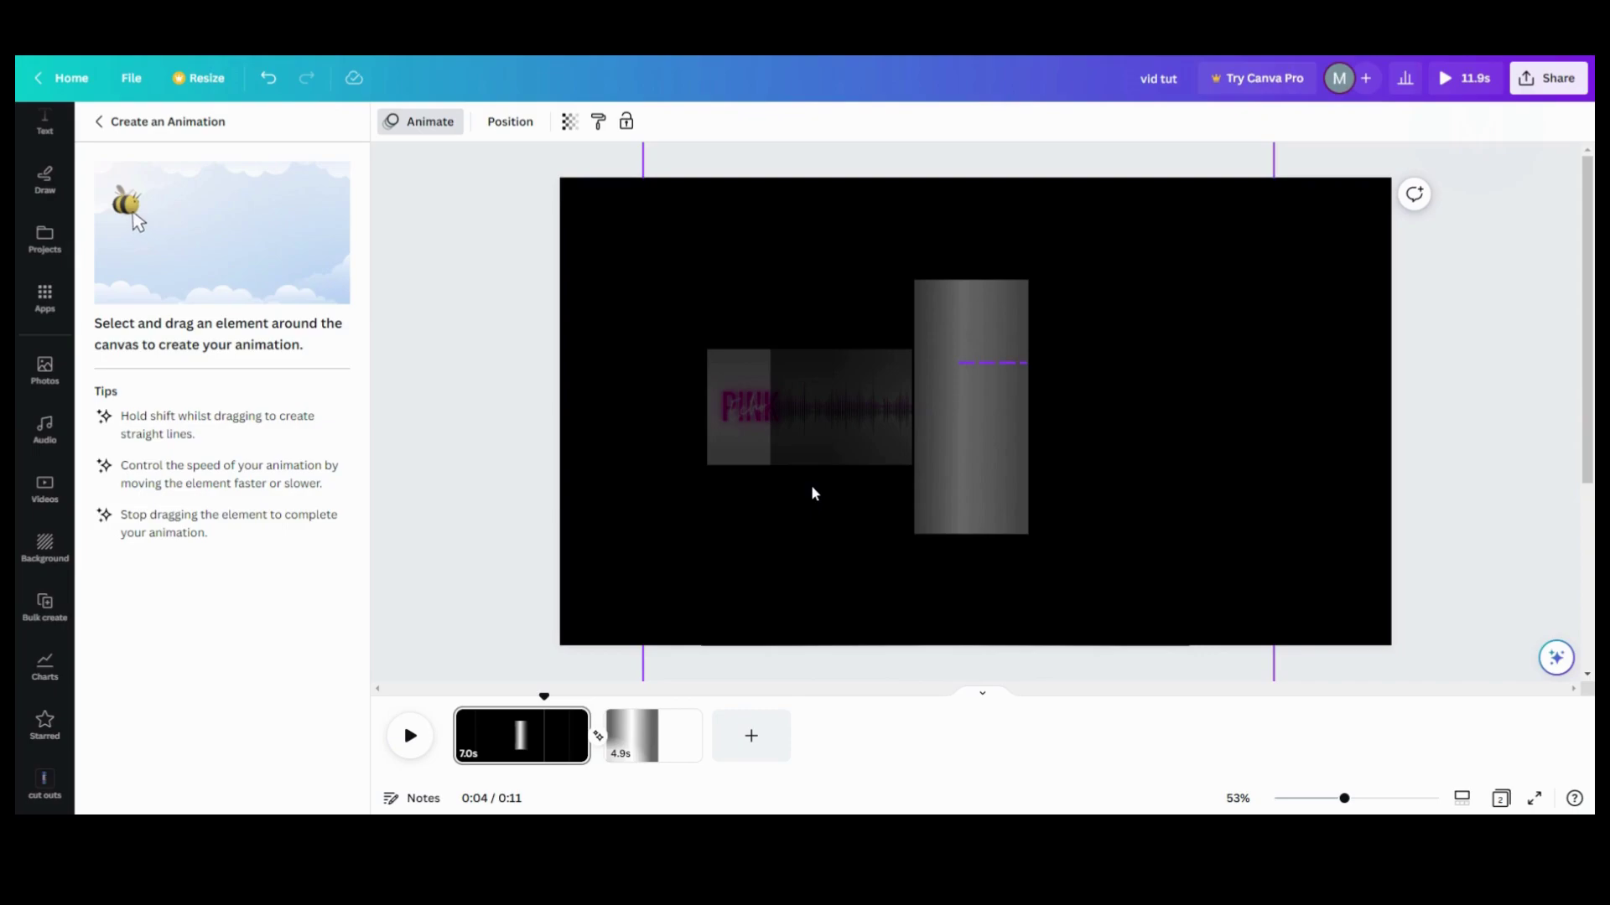
left_click_drag(812, 492, 489, 398)
left_click(228, 213)
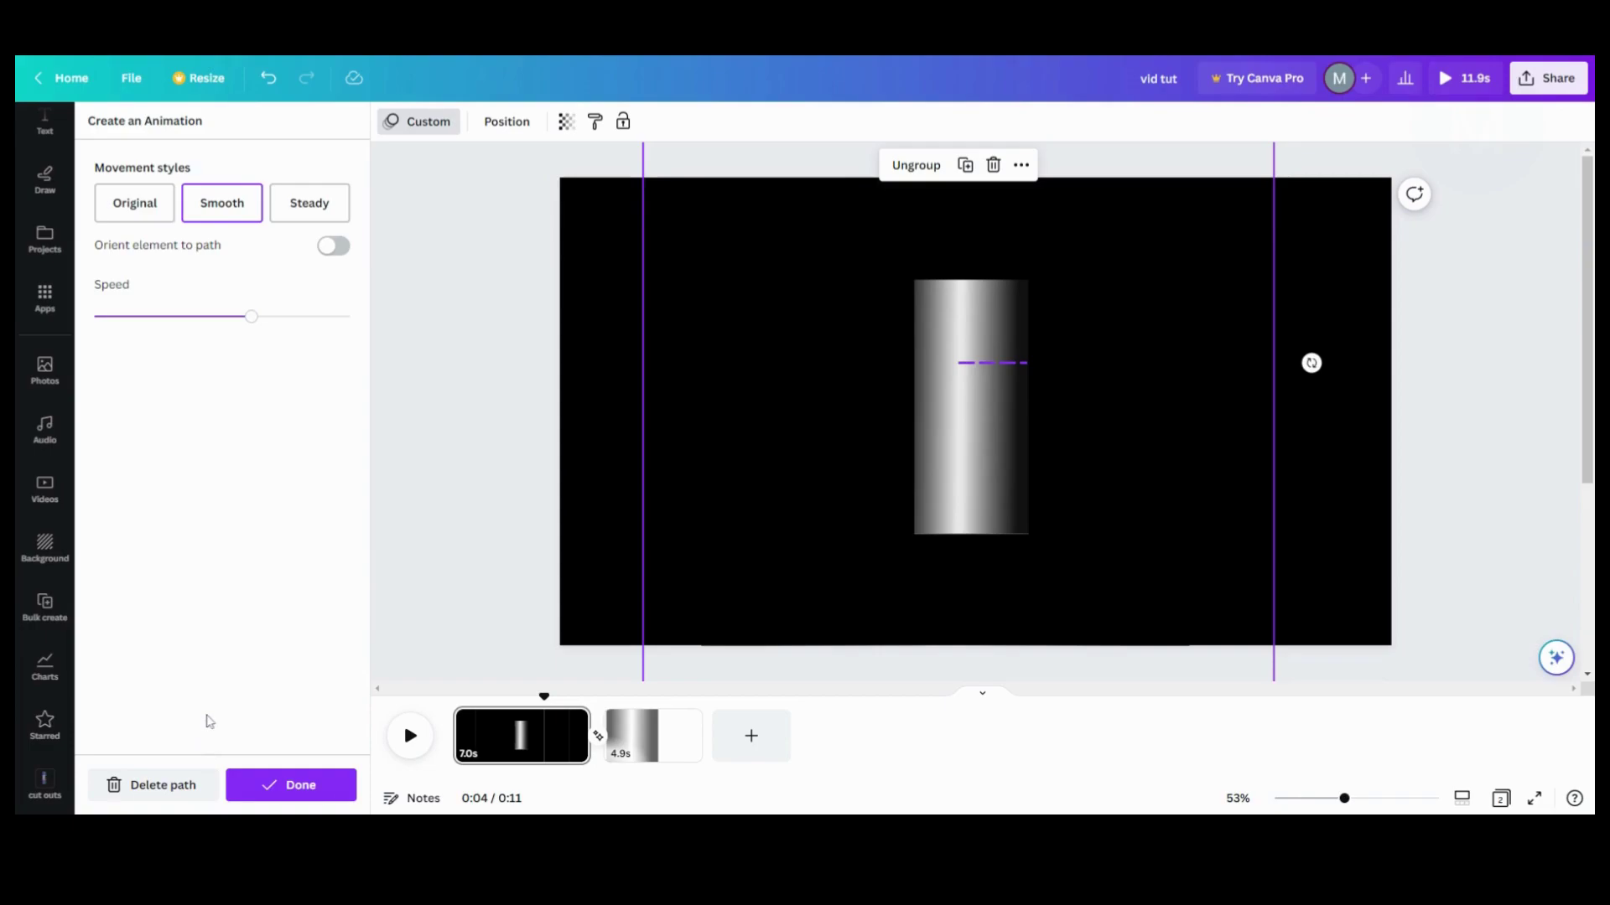
left_click(290, 798)
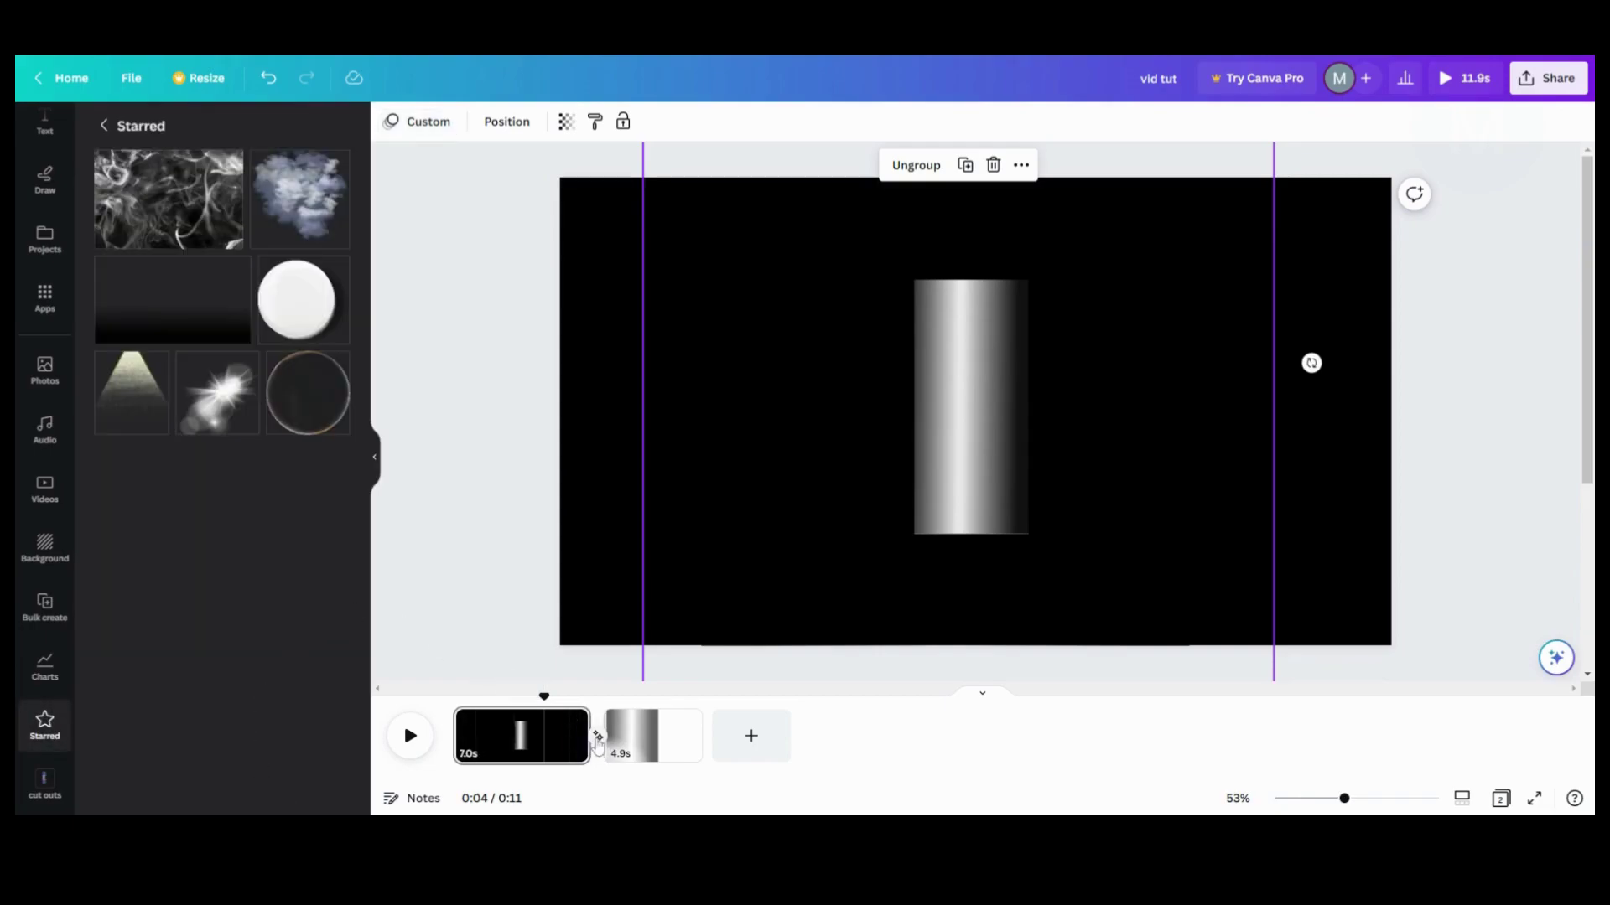
Step: Add a blank page after the first page and duplicate the first page
mouse_move(607, 751)
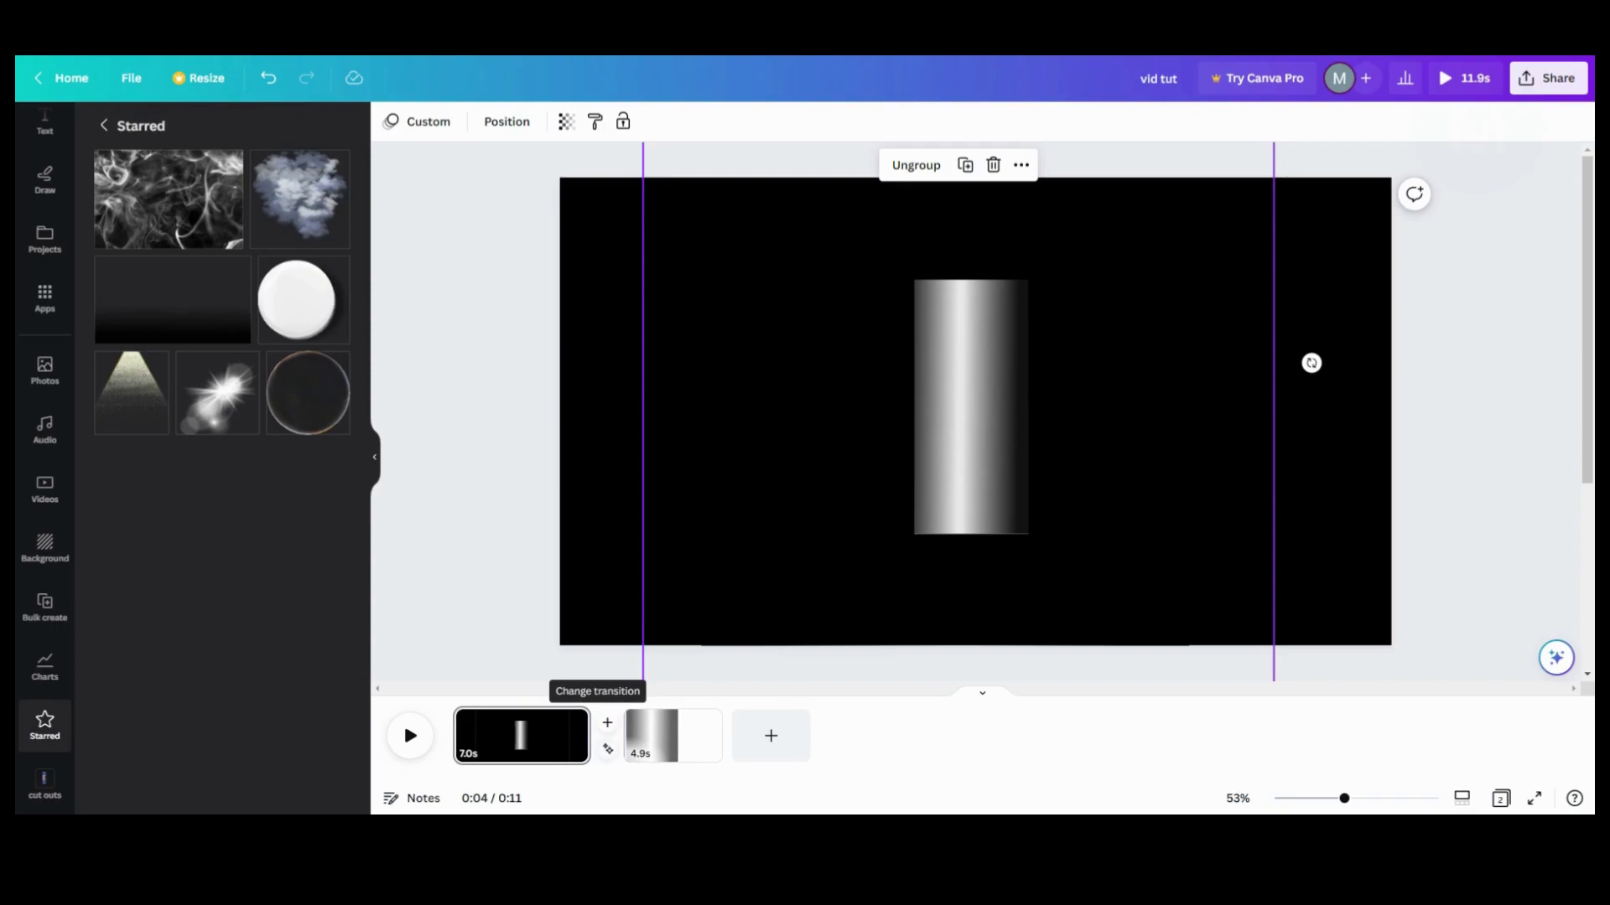
left_click(610, 726)
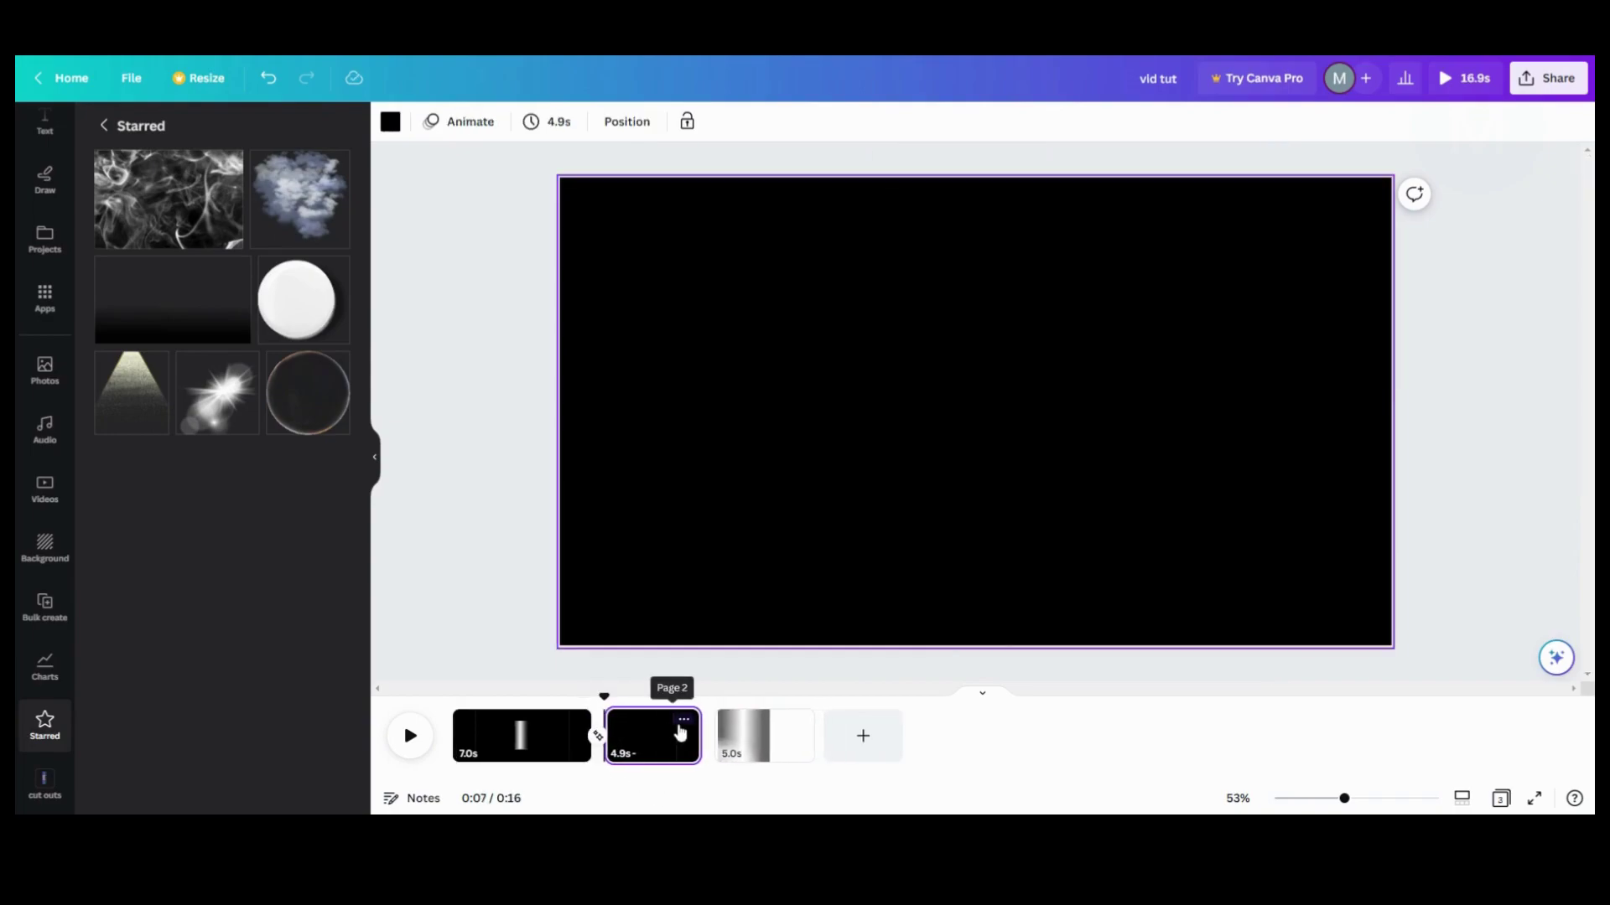
left_click(577, 721)
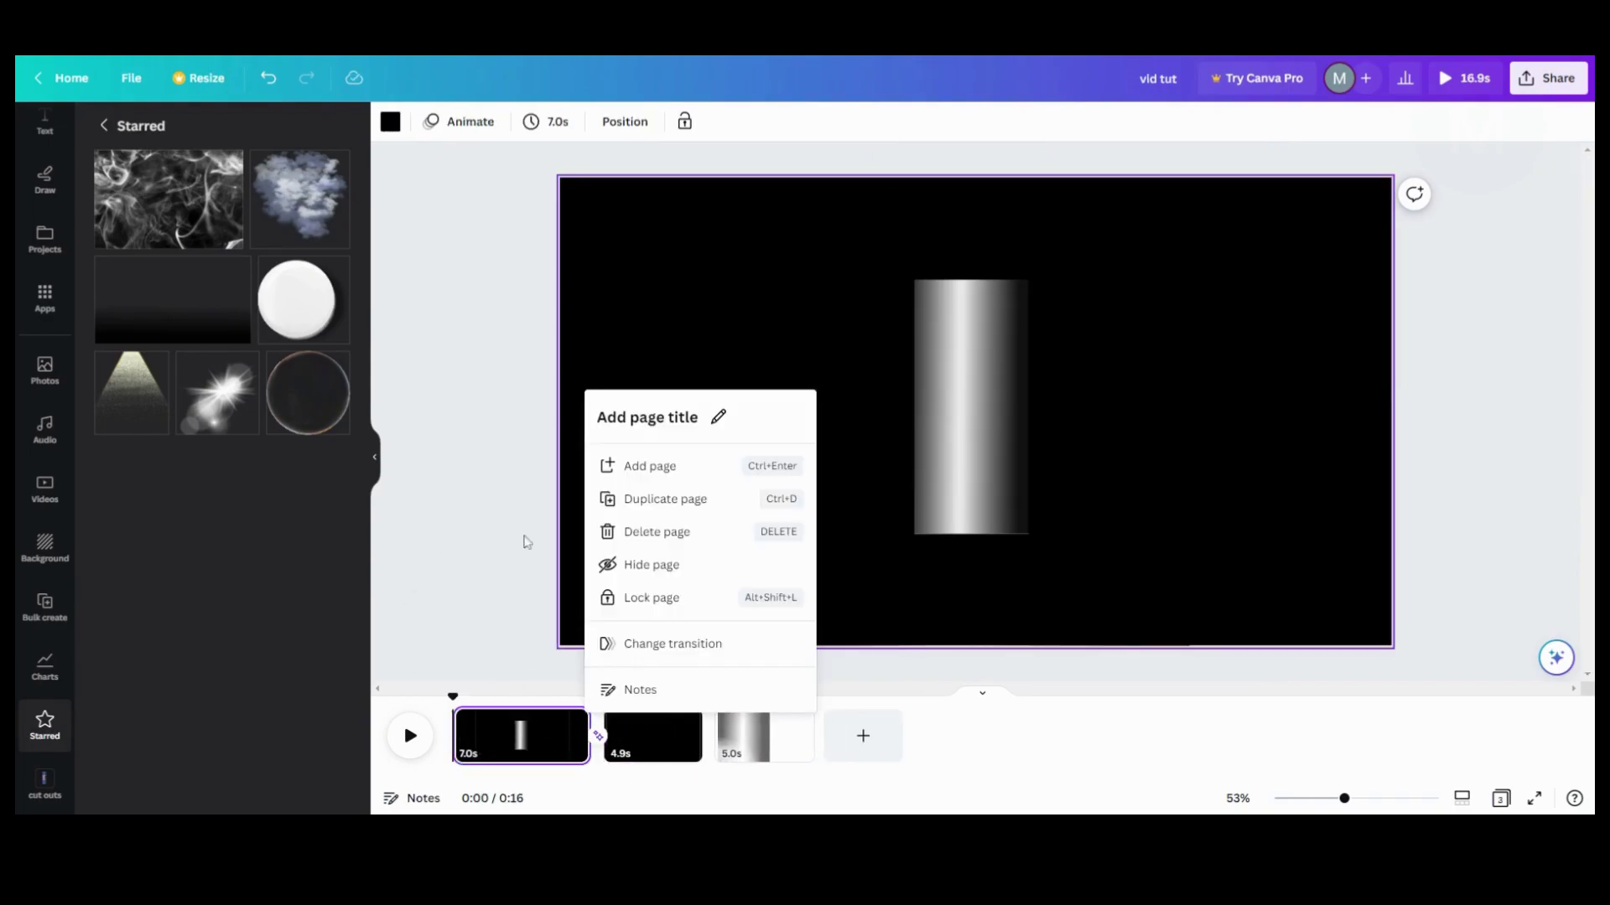
left_click(639, 499)
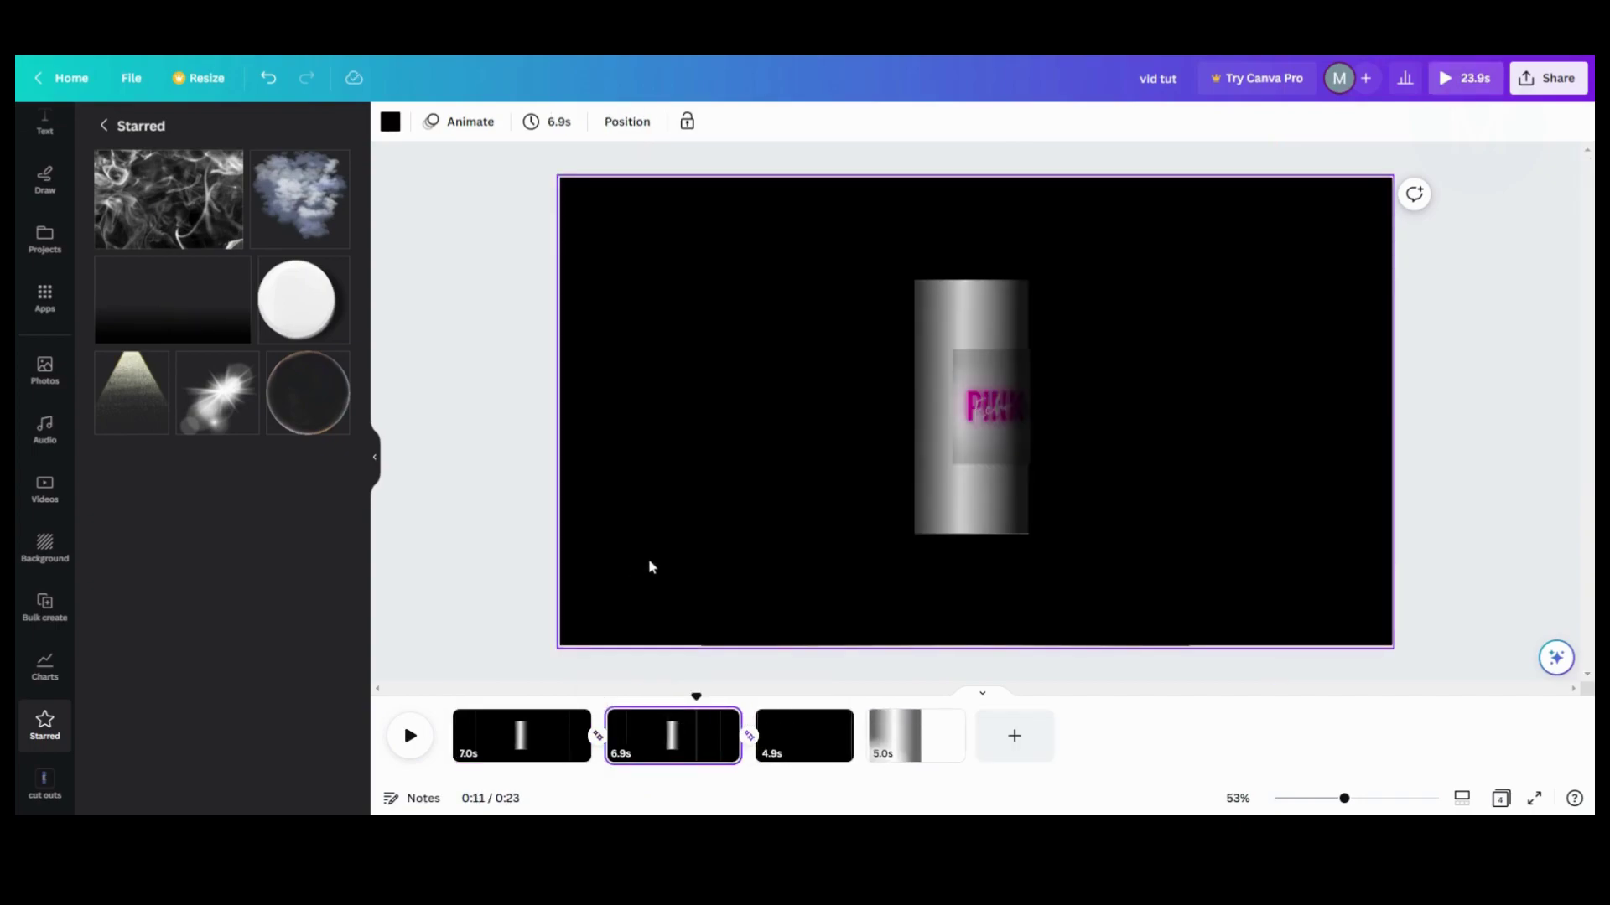
Step: Try deleting the small fade that shades the cylinder's left side on the duplicated page, and undo the deletion
left_click(613, 124)
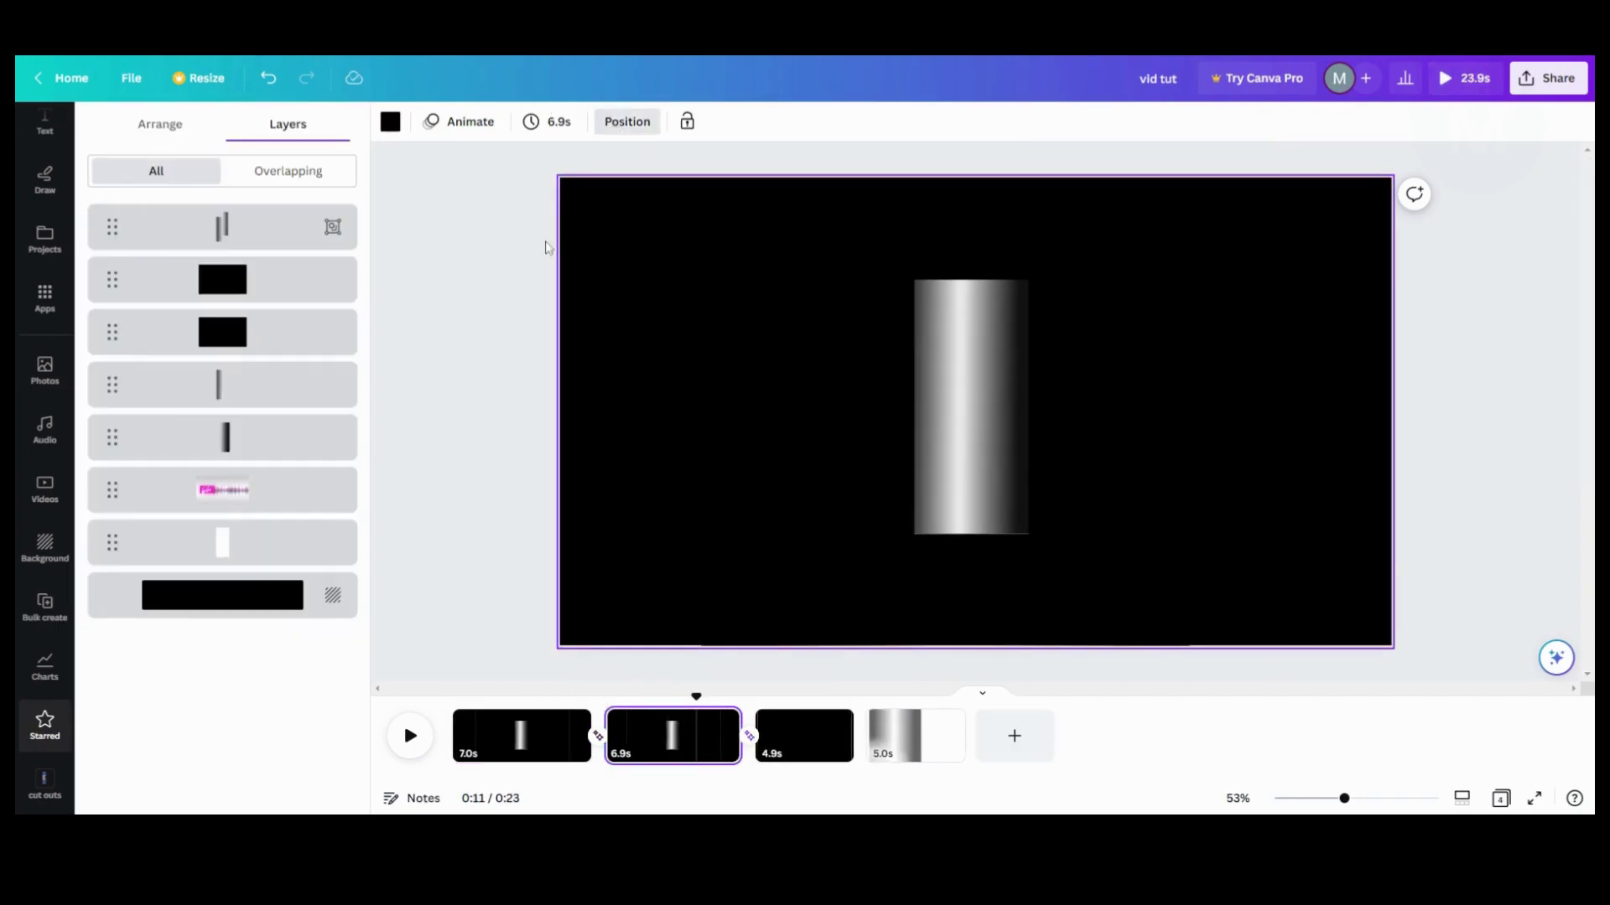
left_click(273, 231)
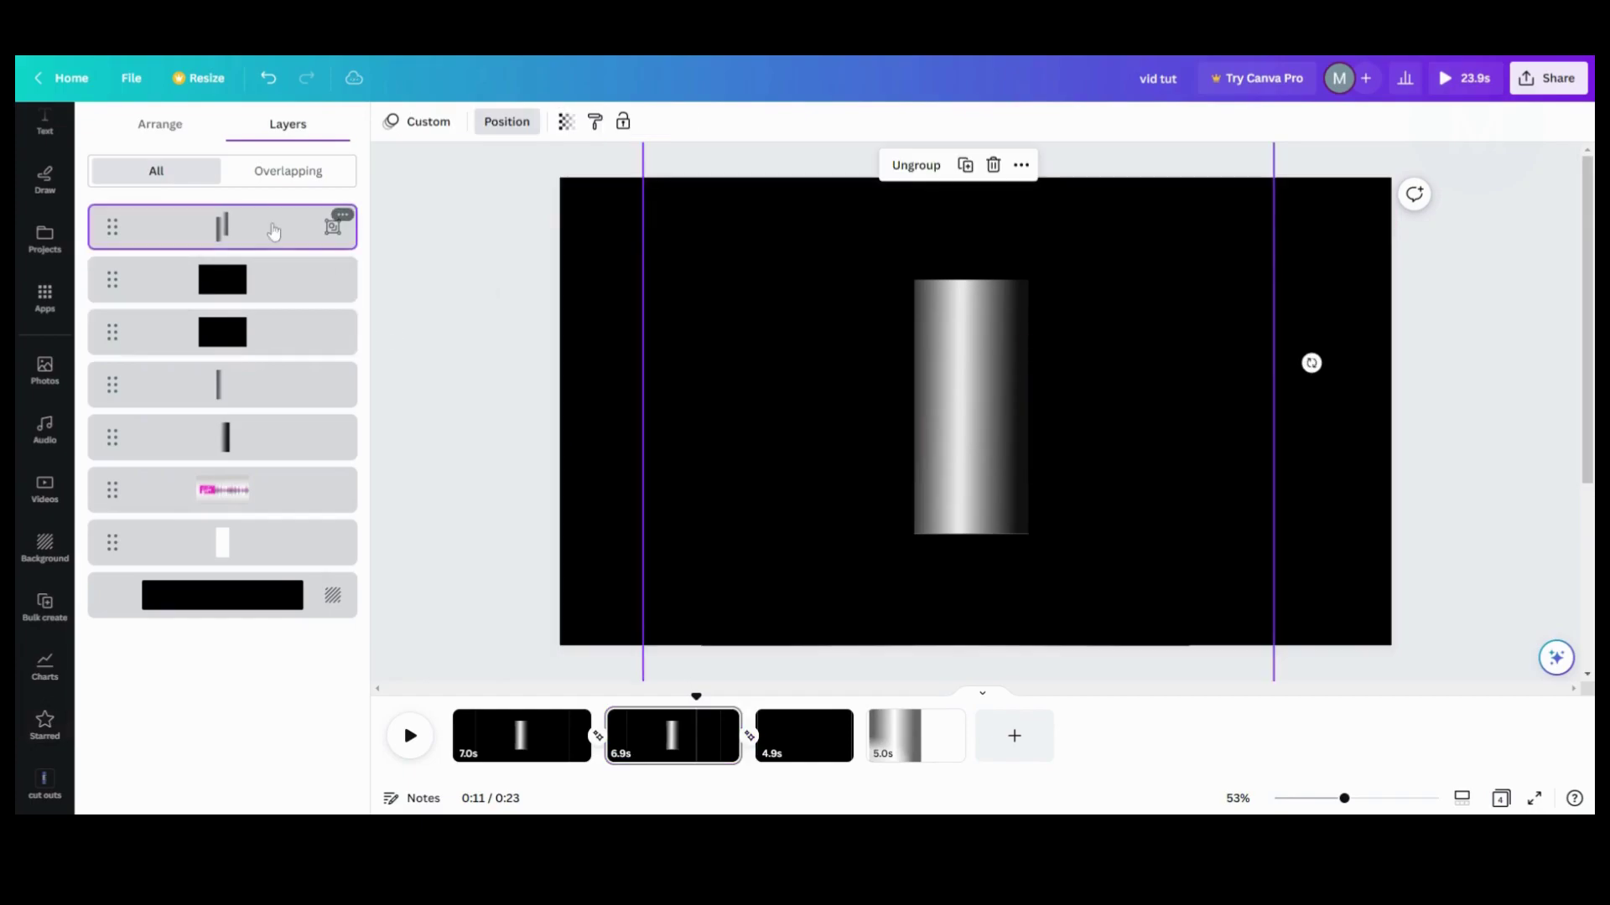
left_click(280, 387)
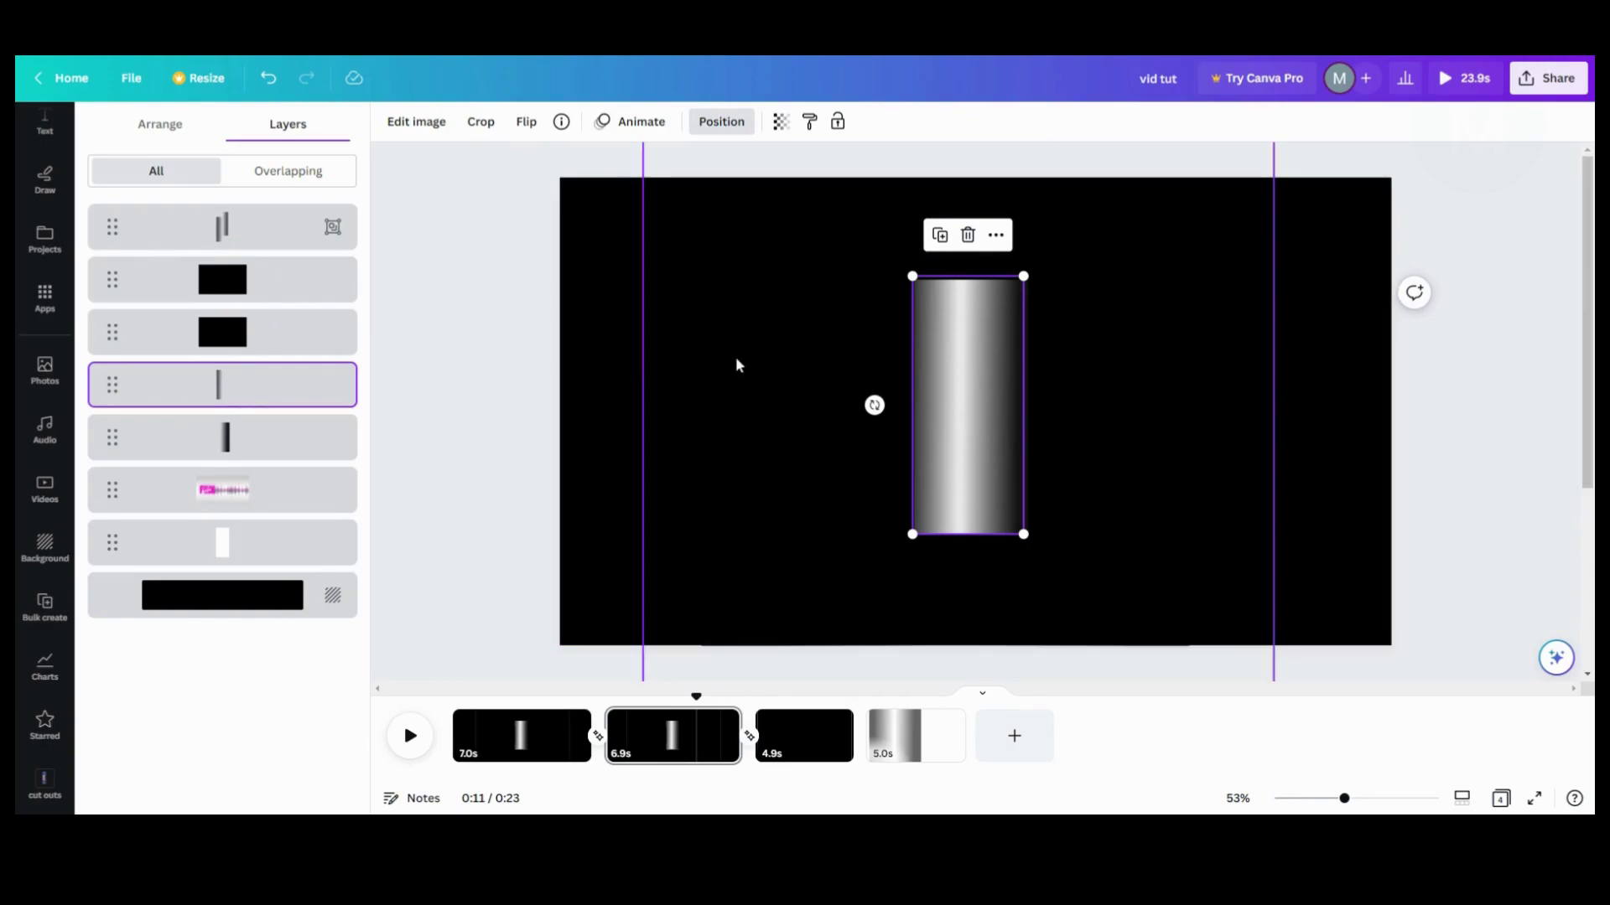
left_click(968, 236)
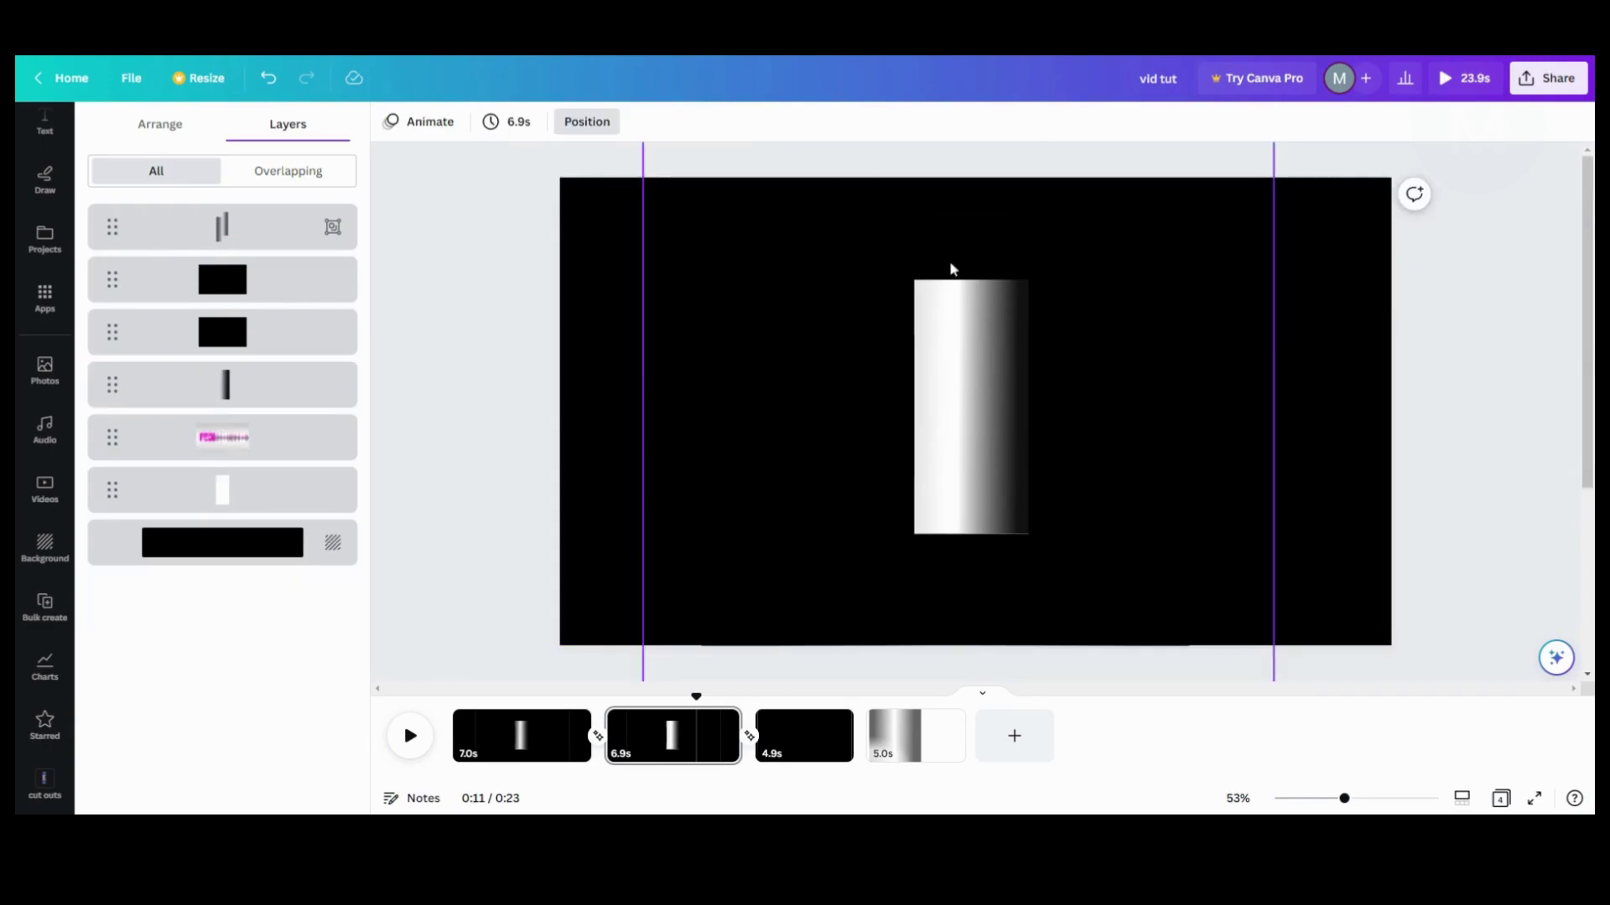
left_click(269, 78)
left_click(472, 424)
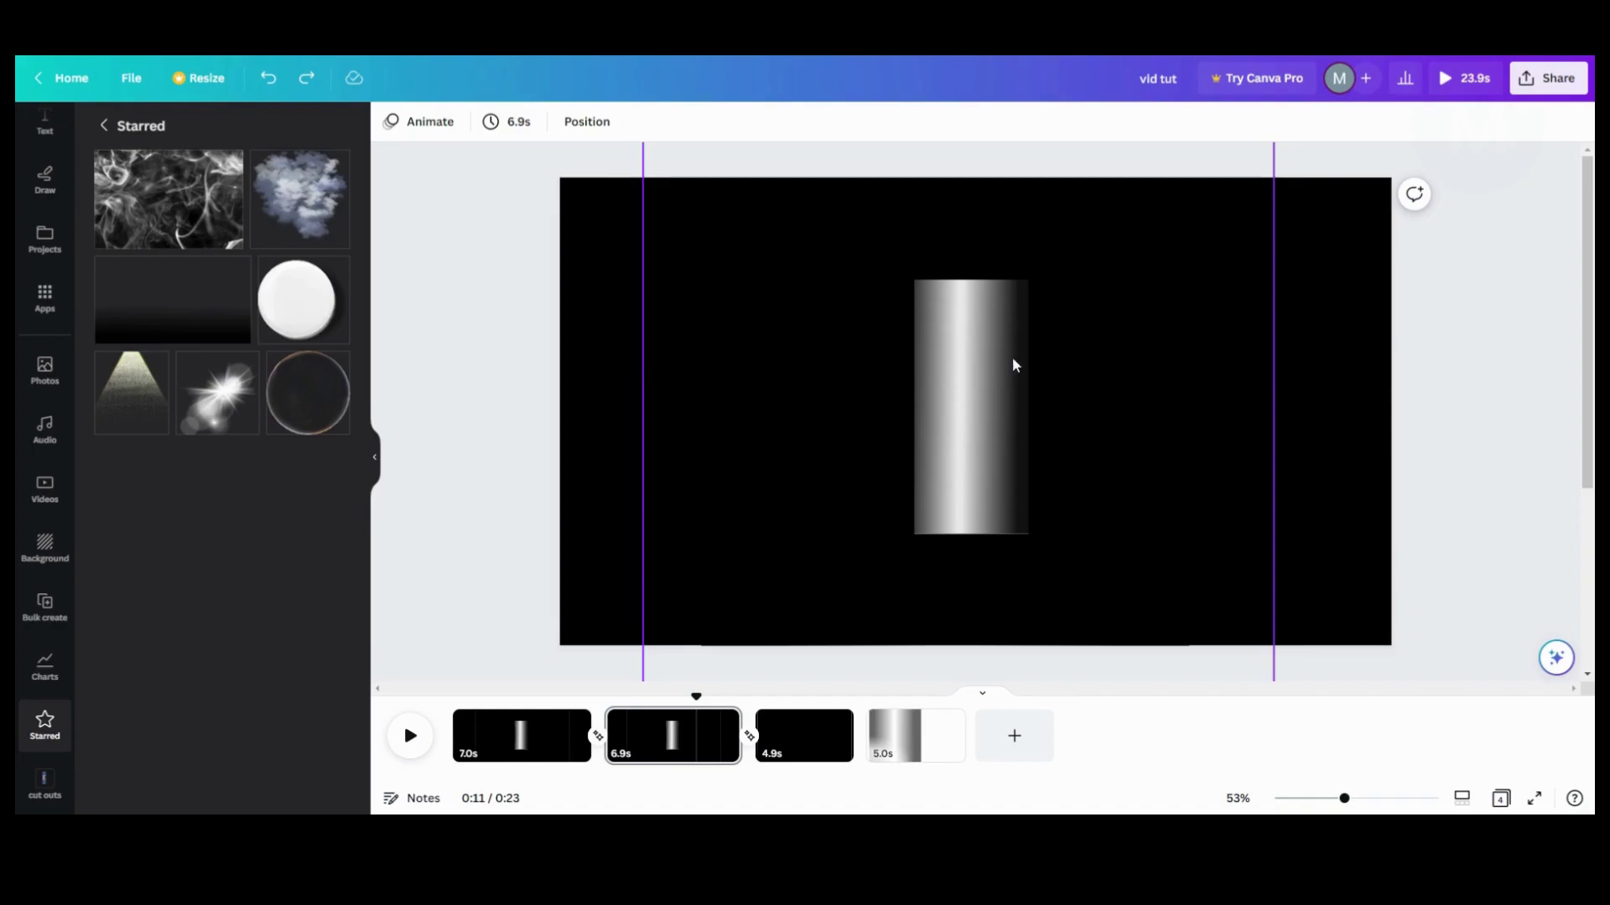
Step: Replay the whole video from the start and return to the first page
left_click(457, 735)
left_click(419, 744)
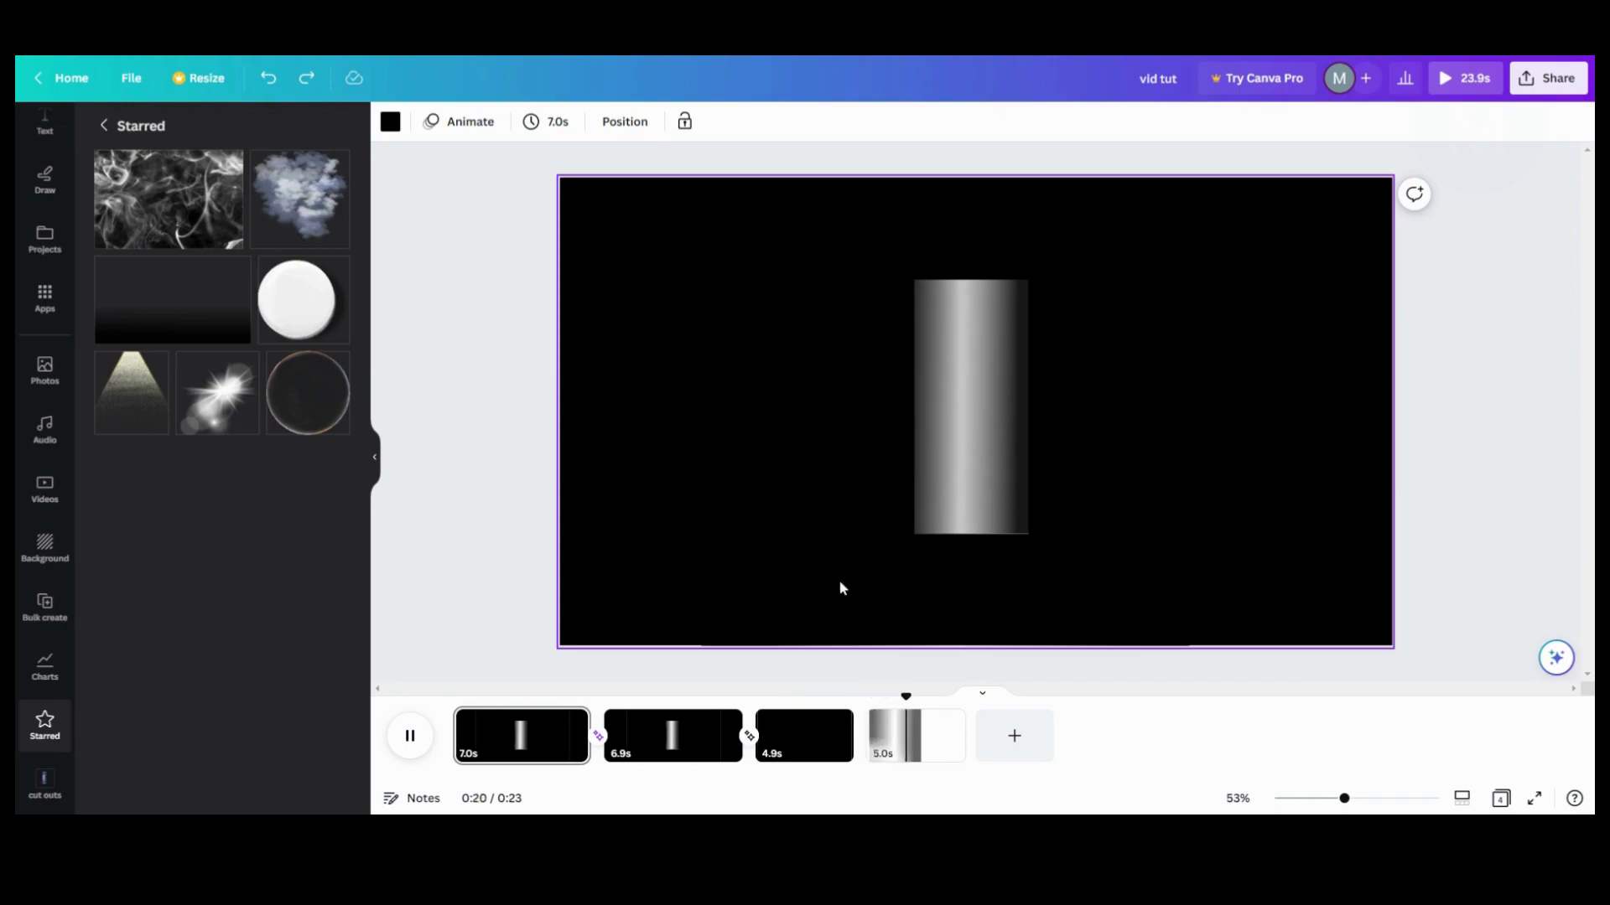
left_click(510, 734)
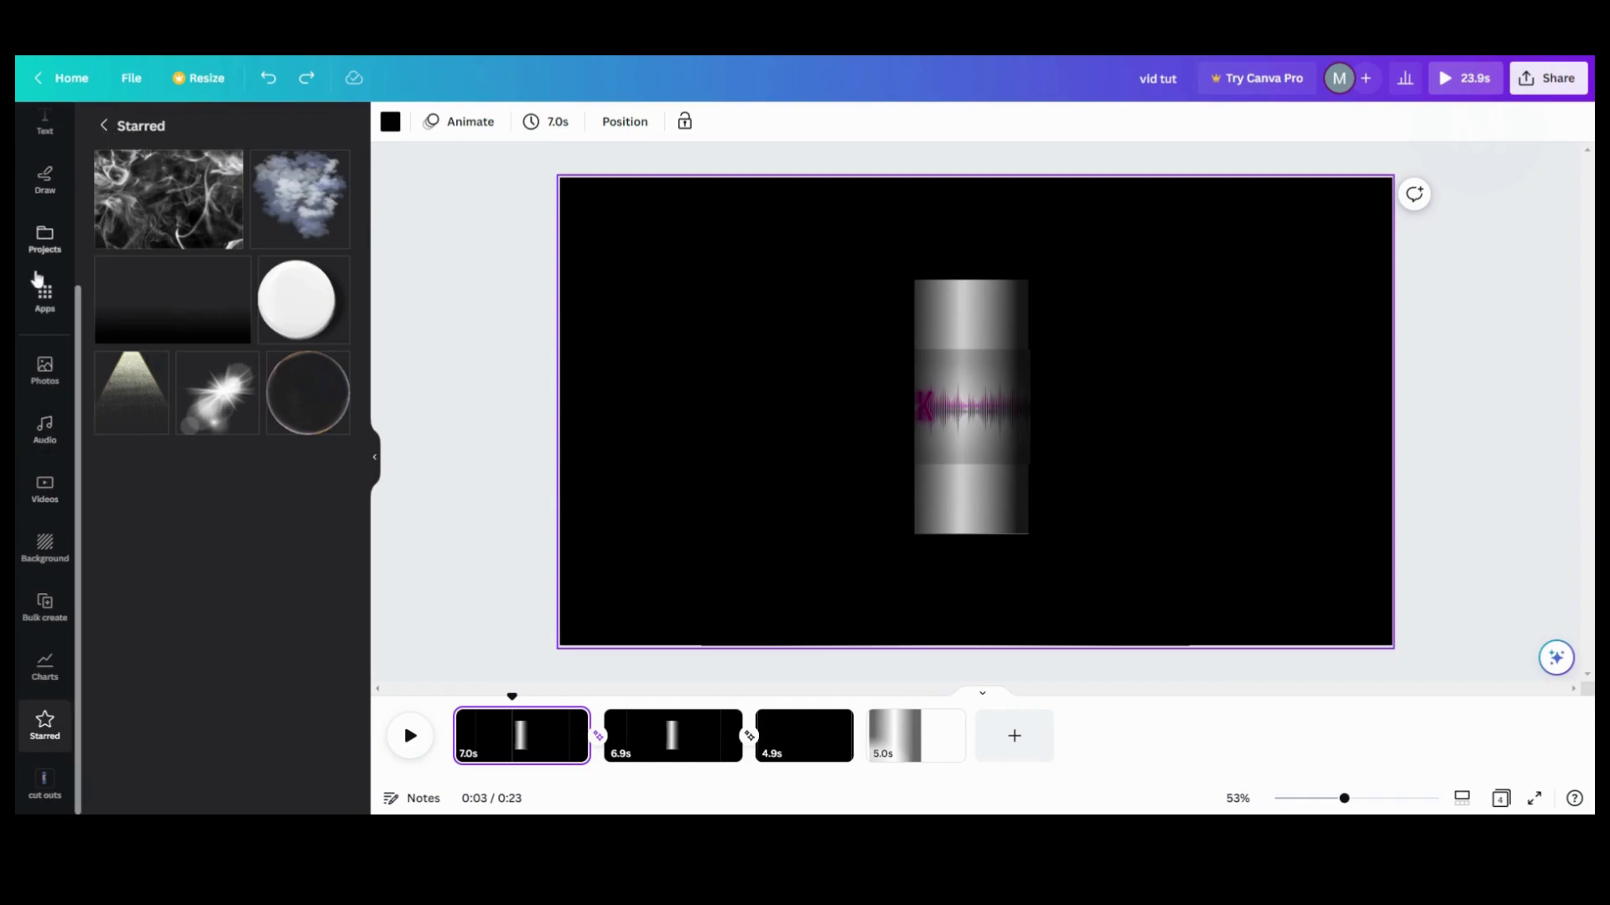
Step: Insert the uploaded PLEASE SUBSCRIBE image on the first page and shrink it over the cylinder
scroll(37, 279, "up", 2)
left_click(48, 234)
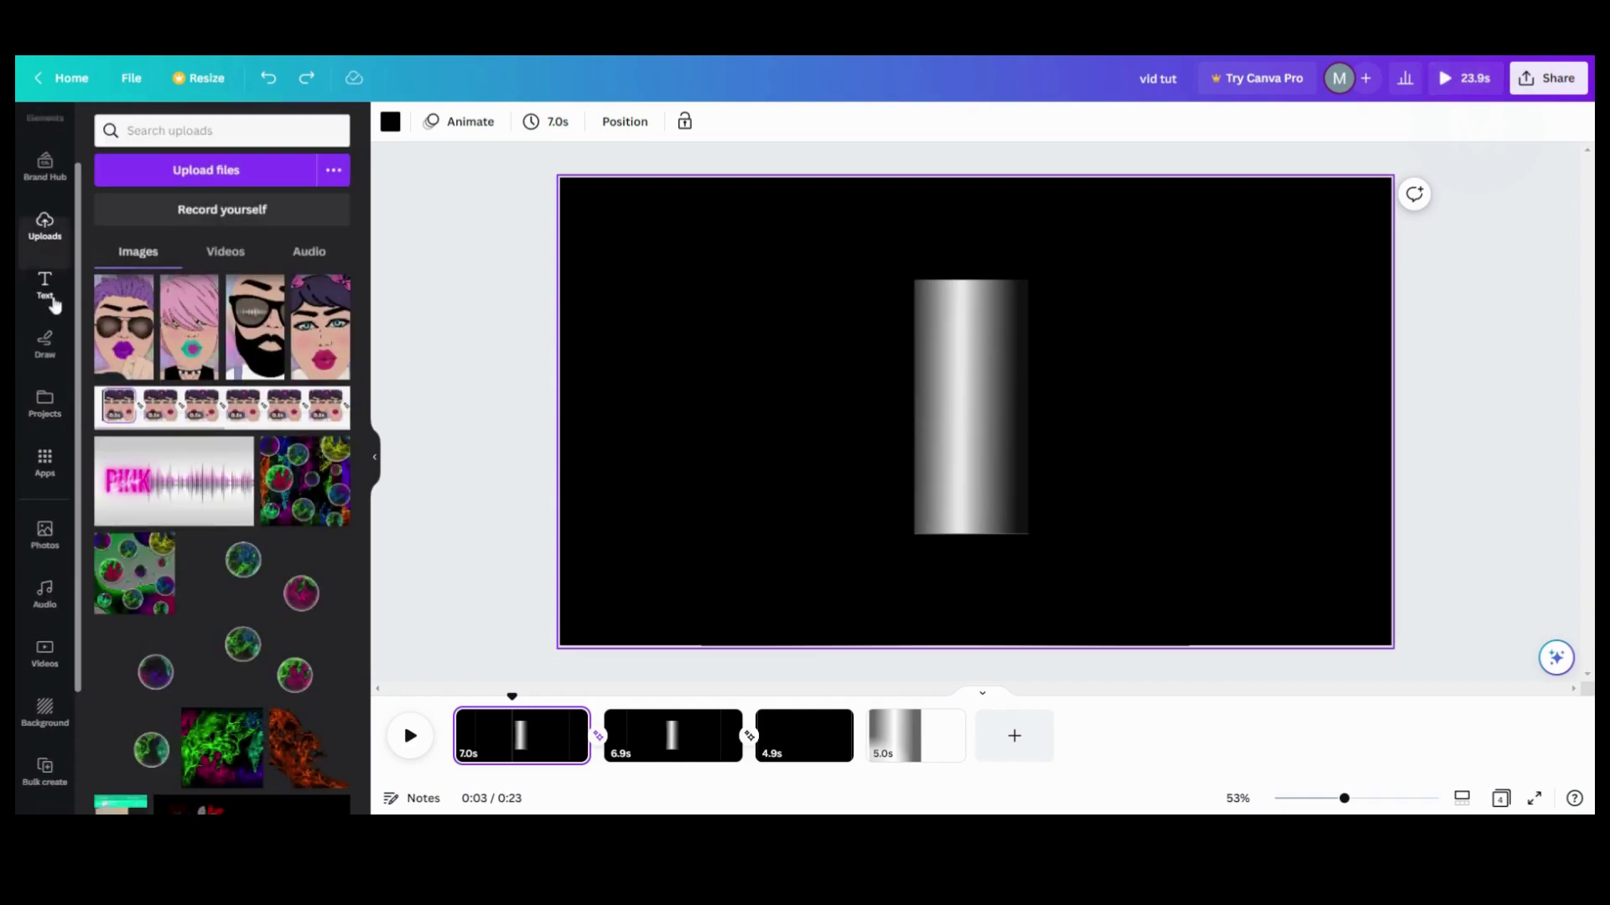
scroll(222, 457, "down", 4)
scroll(222, 457, "up", 3)
scroll(222, 457, "up", 7)
scroll(222, 455, "up", 5)
scroll(222, 455, "up", 8)
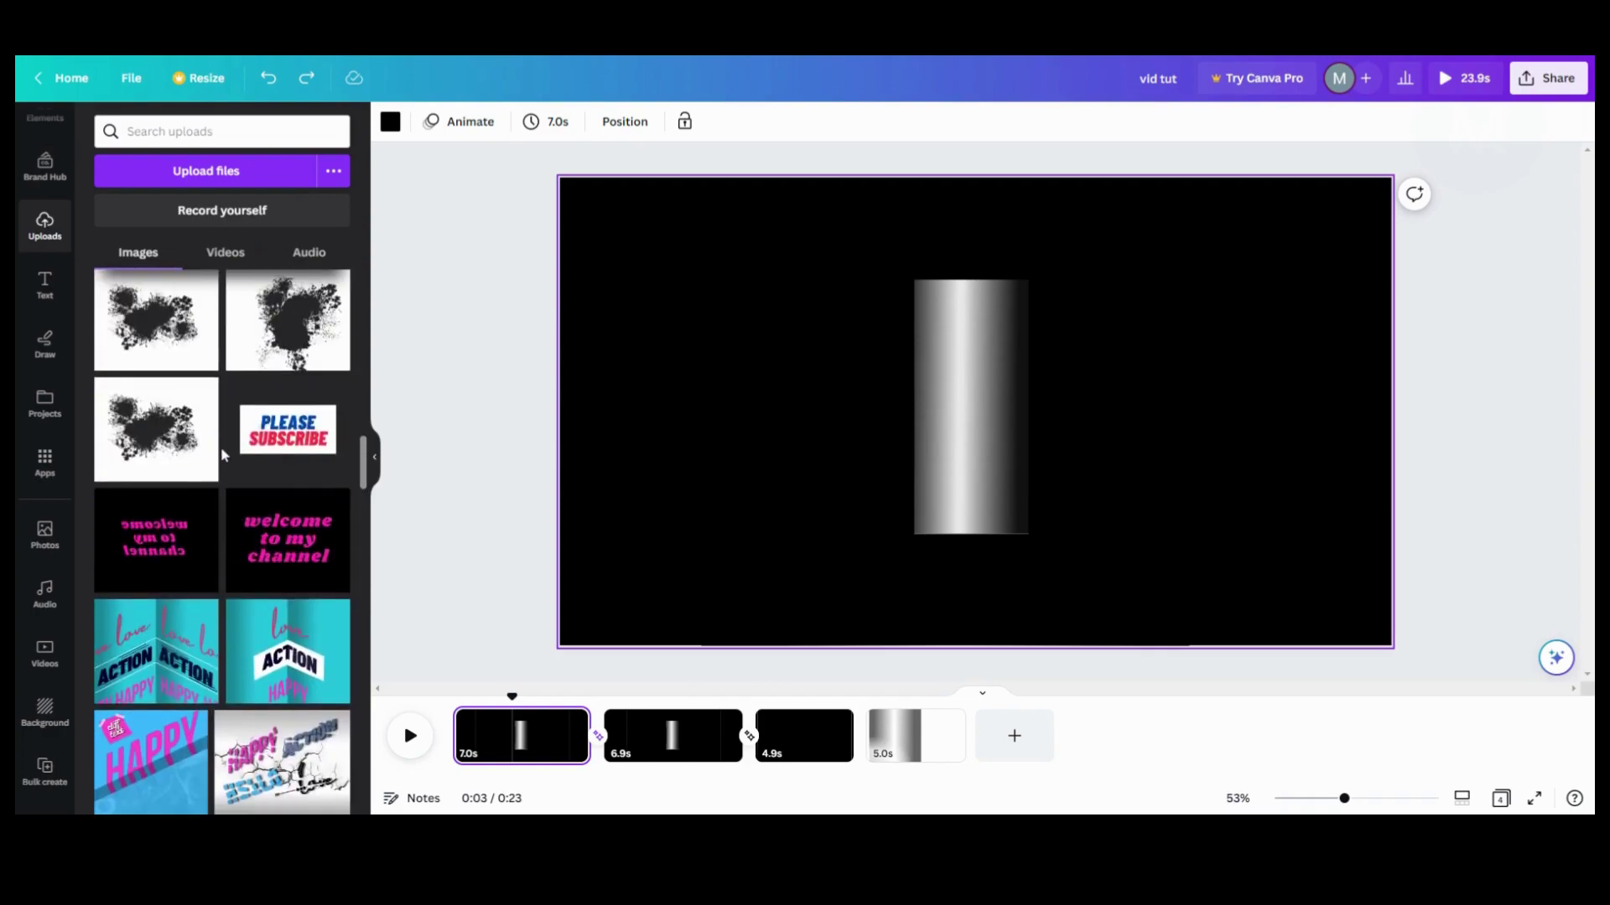
left_click(287, 429)
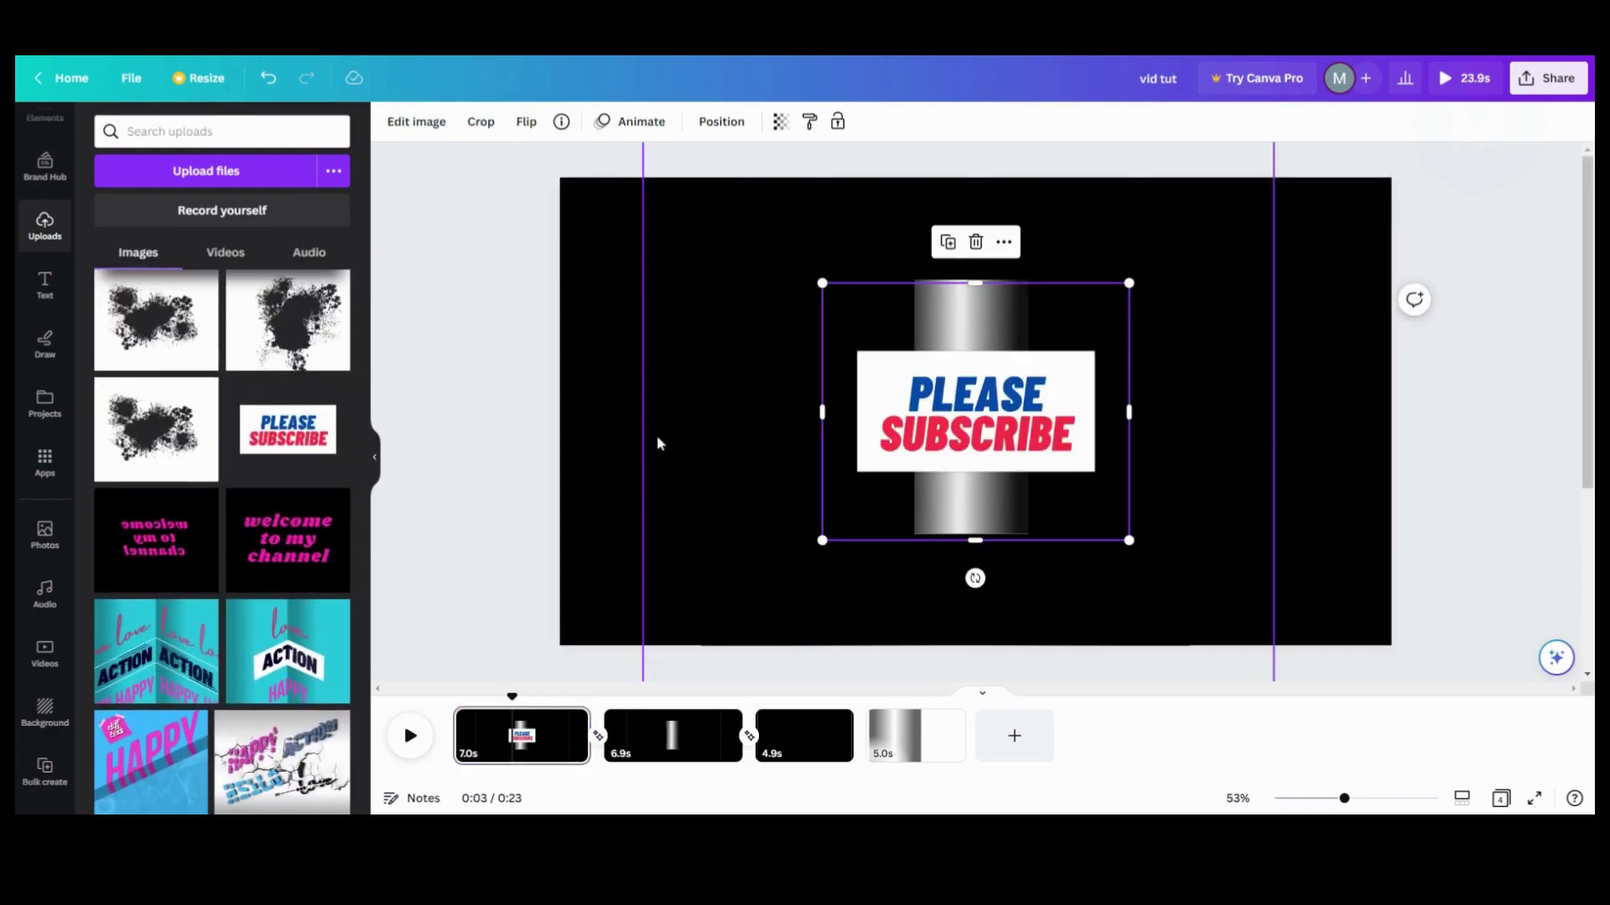
left_click_drag(822, 284, 883, 334)
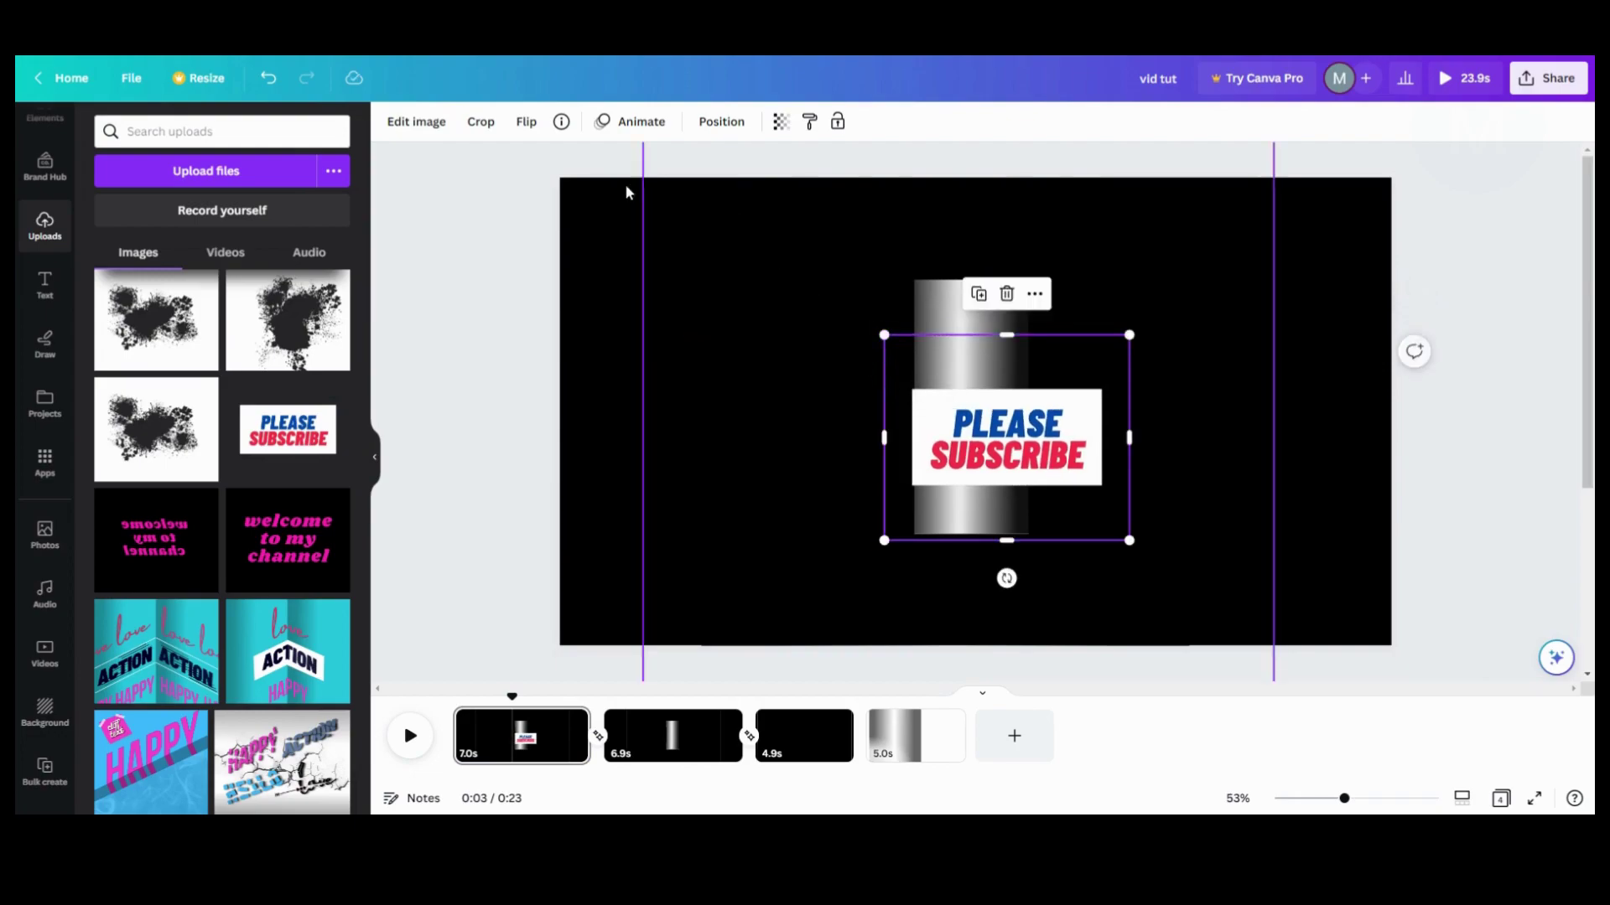
Step: Apply the Lavender duotone effect to the PLEASE SUBSCRIBE image
left_click(416, 122)
left_click(216, 494)
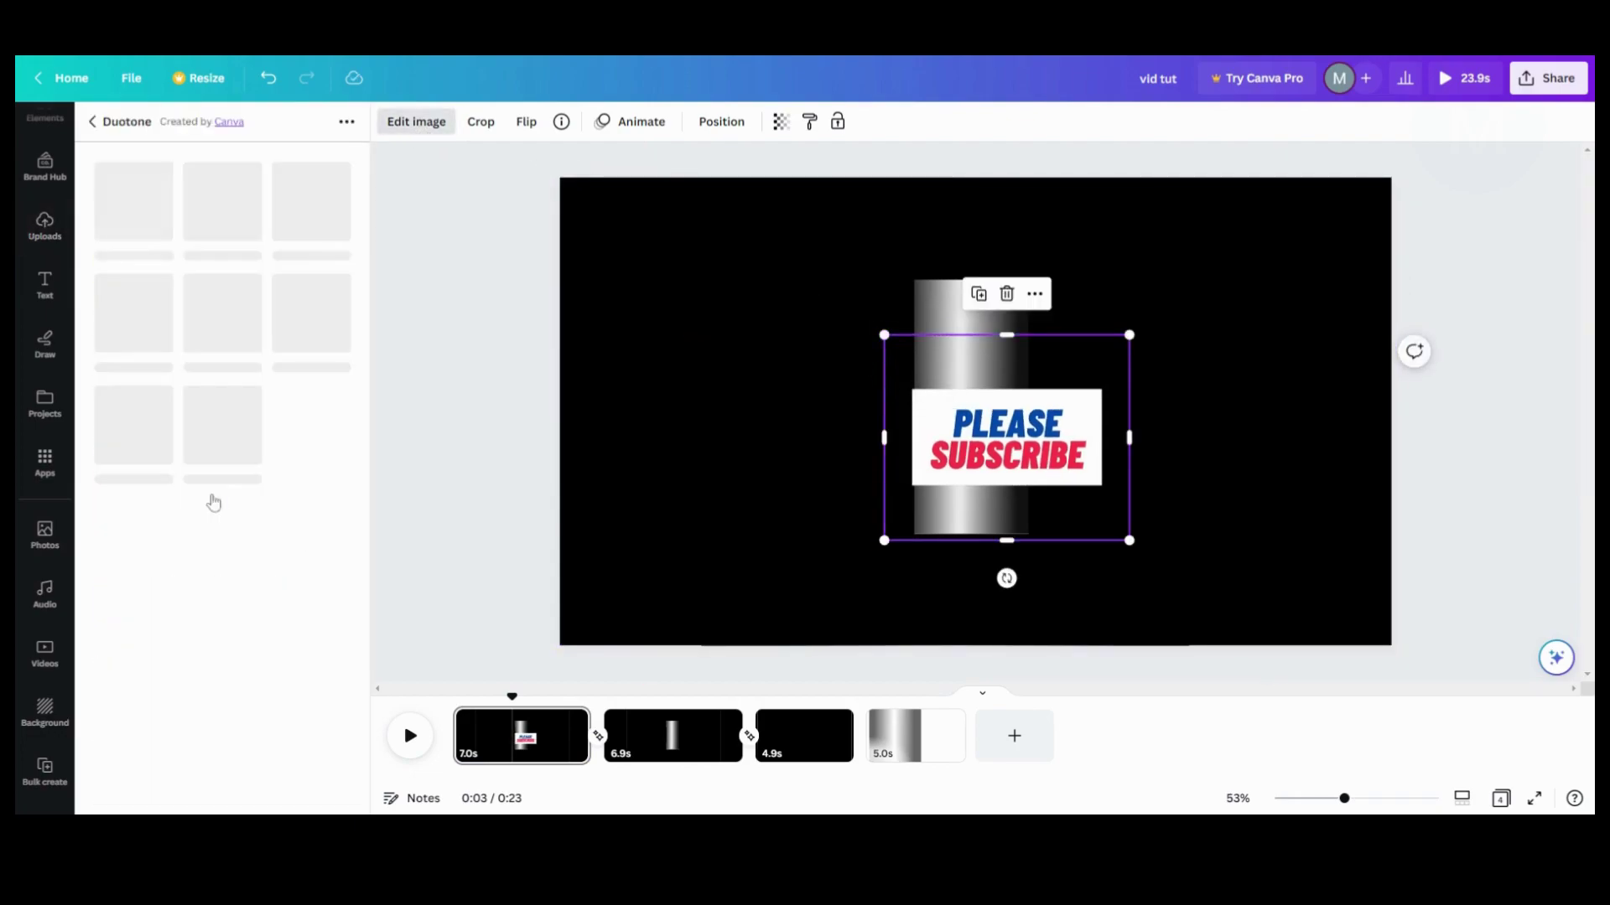
scroll(213, 514, "down", 3)
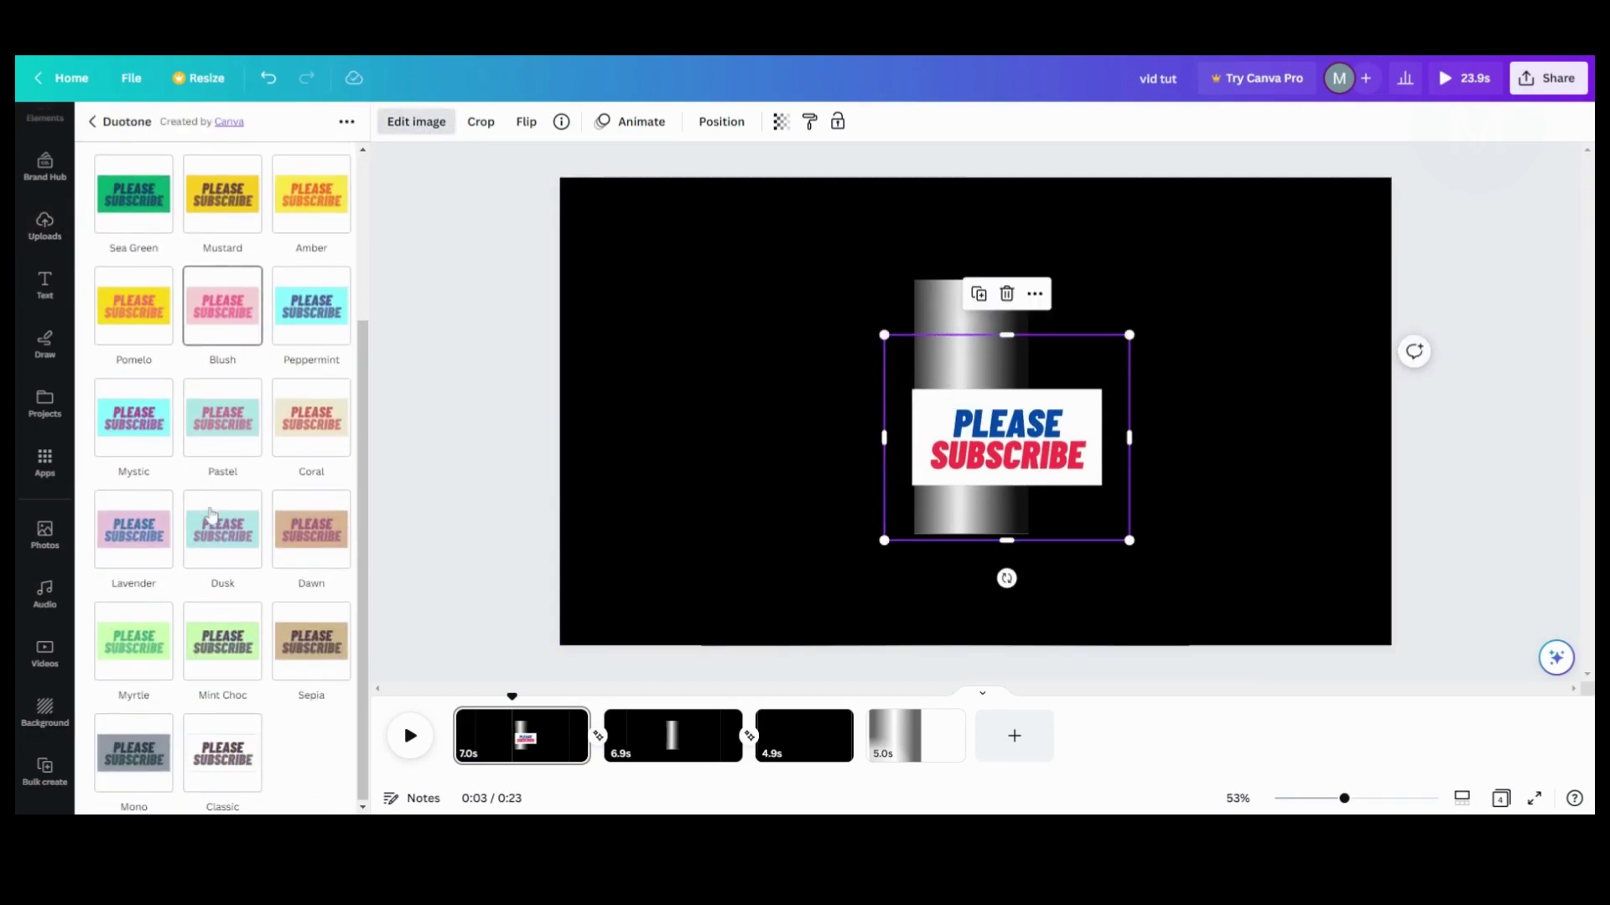
left_click(142, 534)
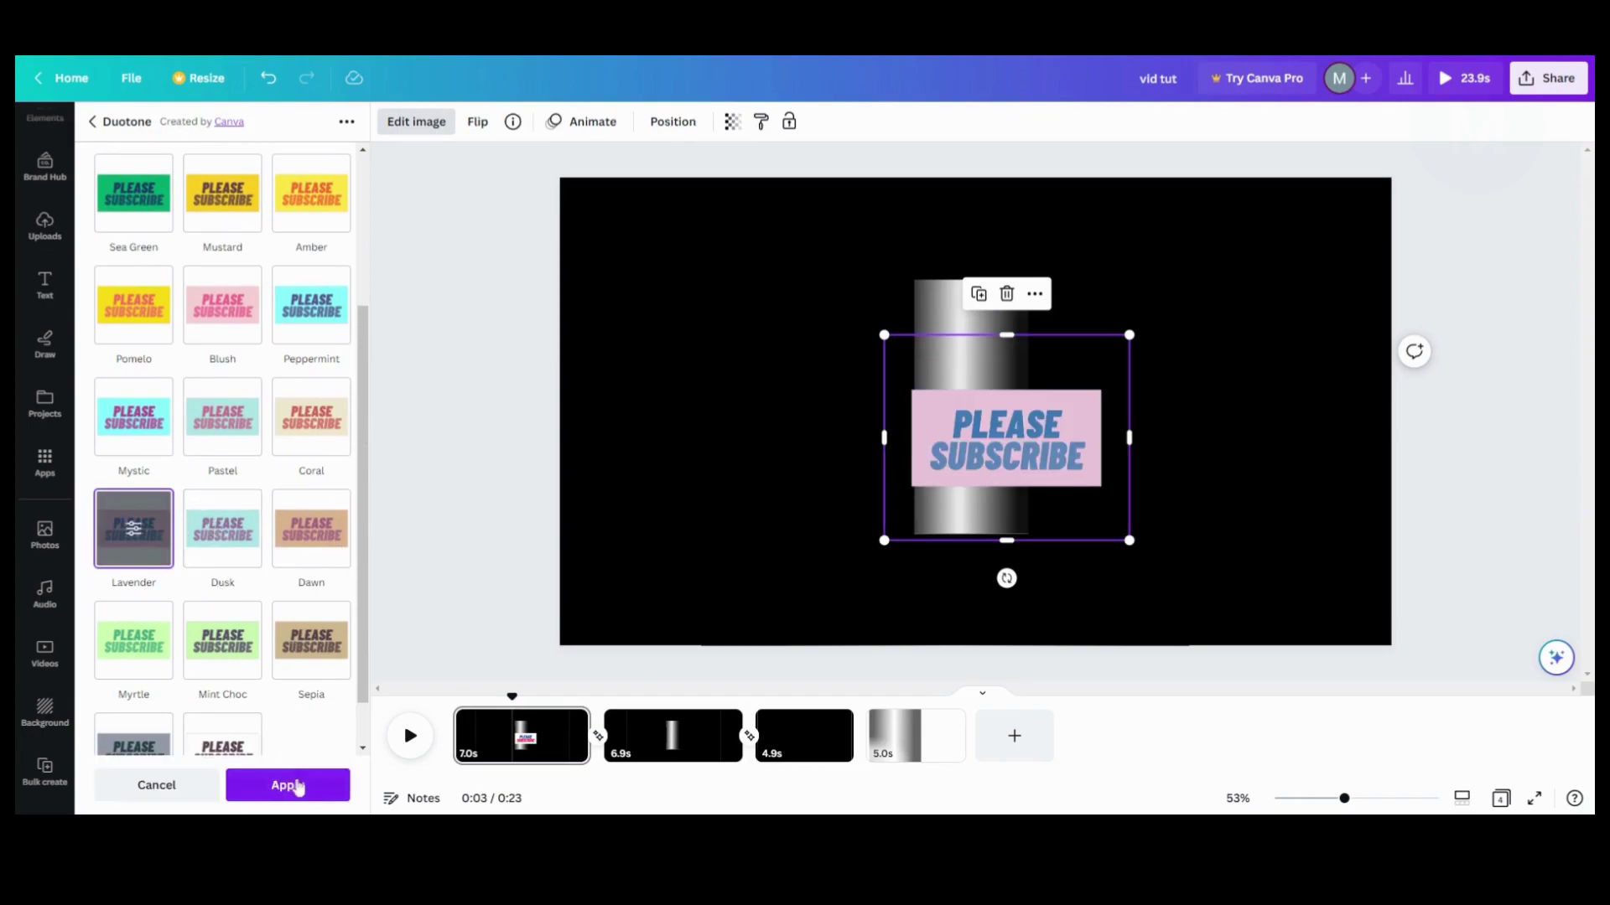
left_click(298, 792)
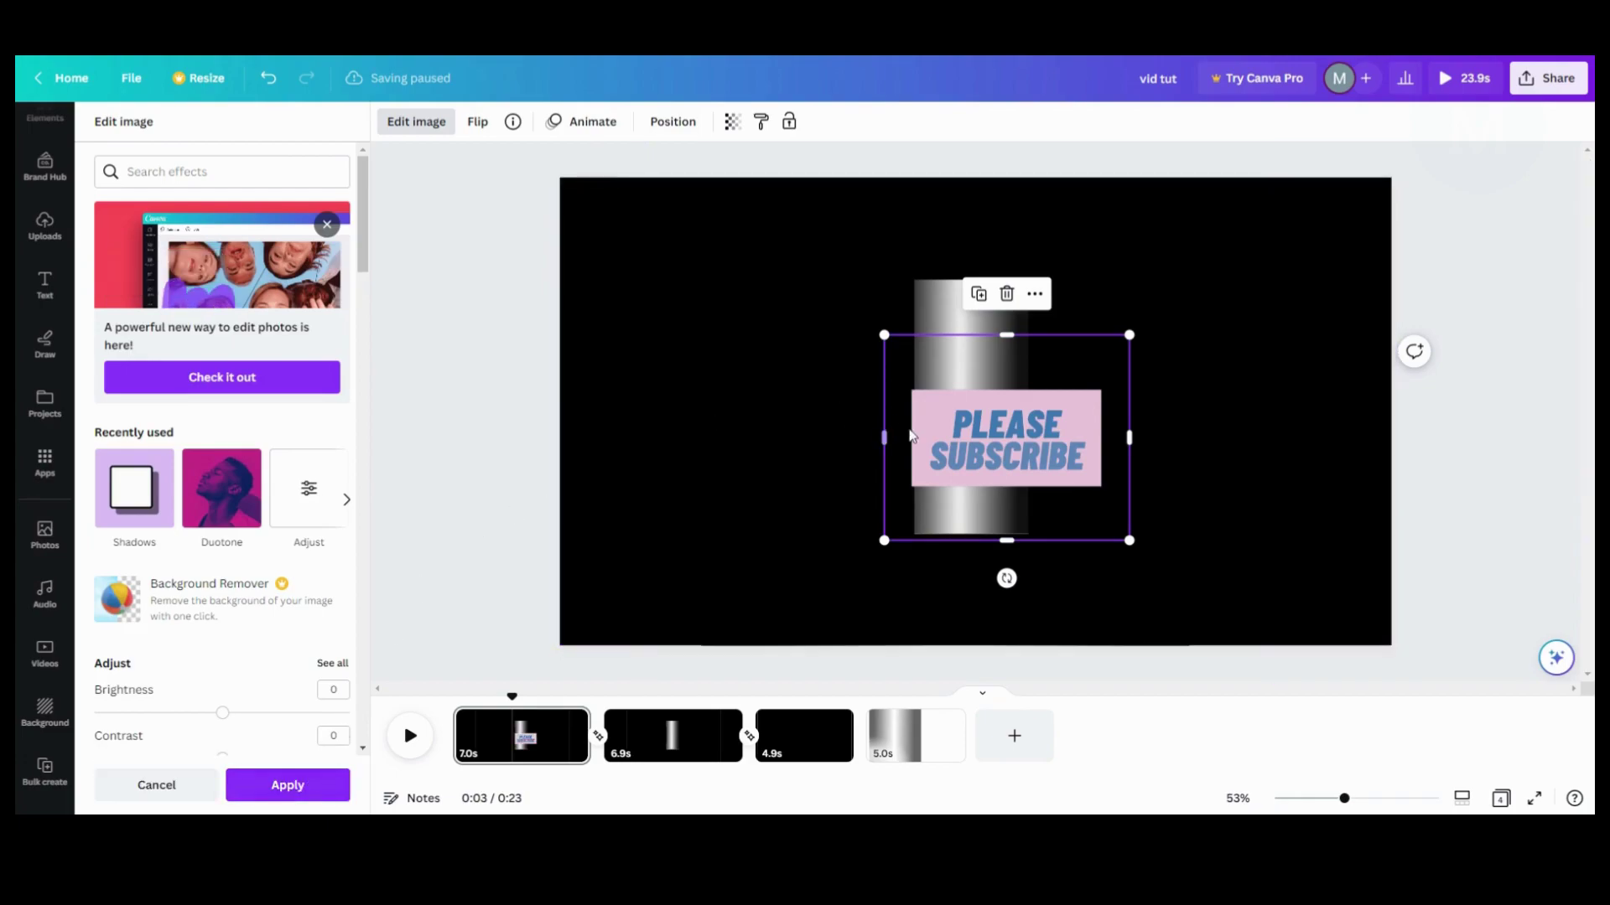
Step: Move the PLEASE SUBSCRIBE image to the cylinder's left side and give it a custom rightward motion path across the cylinder with Steady movement
left_click_drag(891, 420, 728, 419)
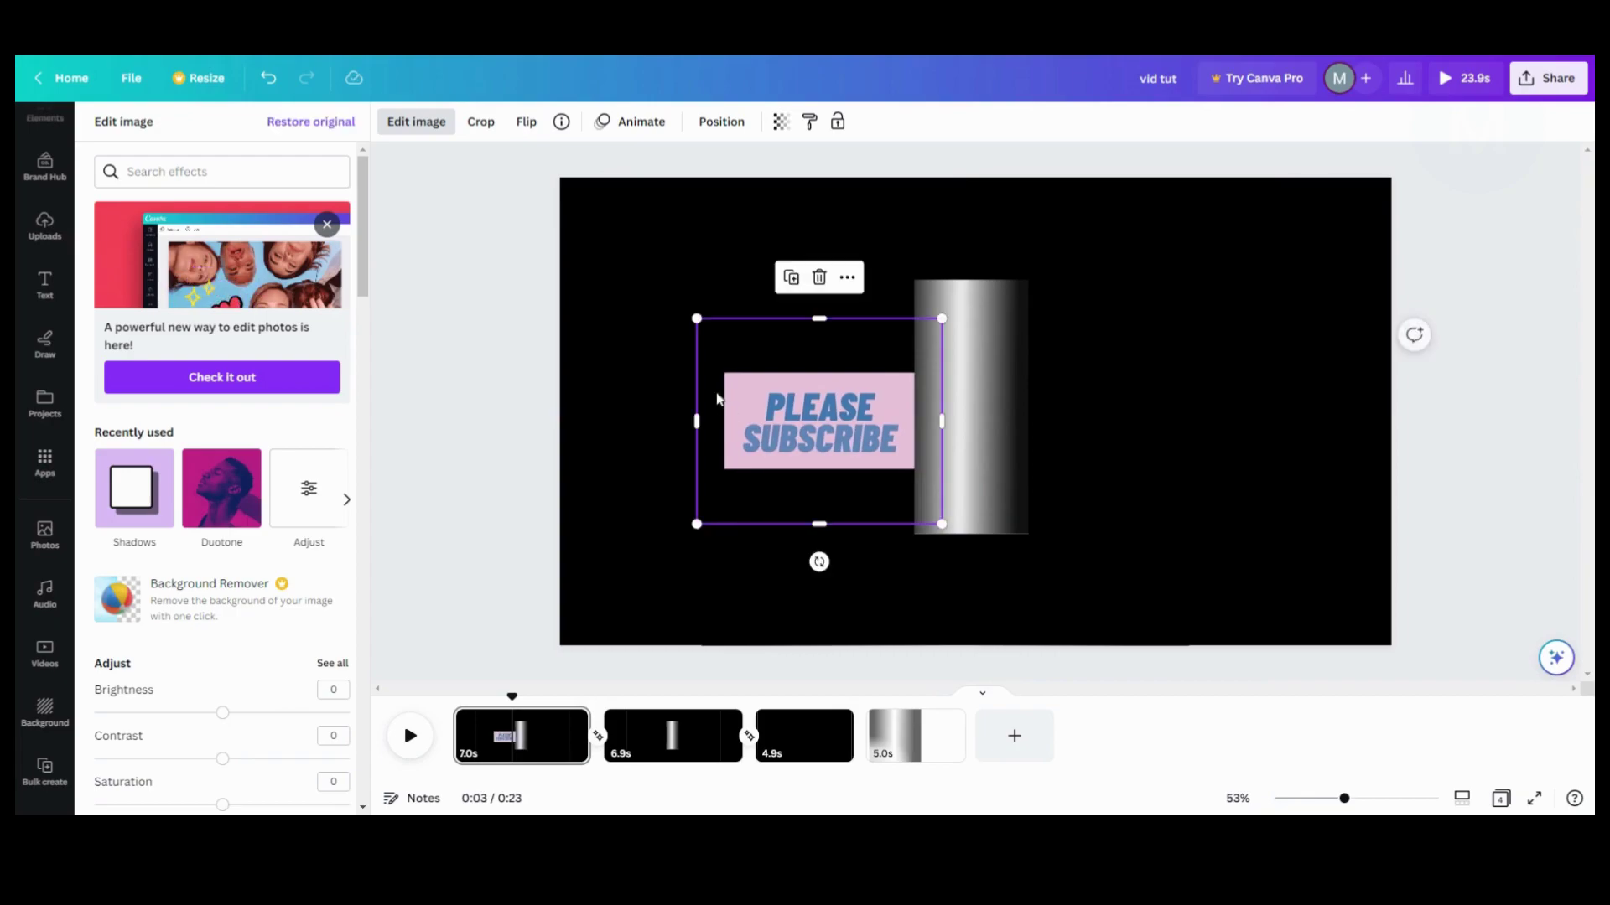
left_click(629, 124)
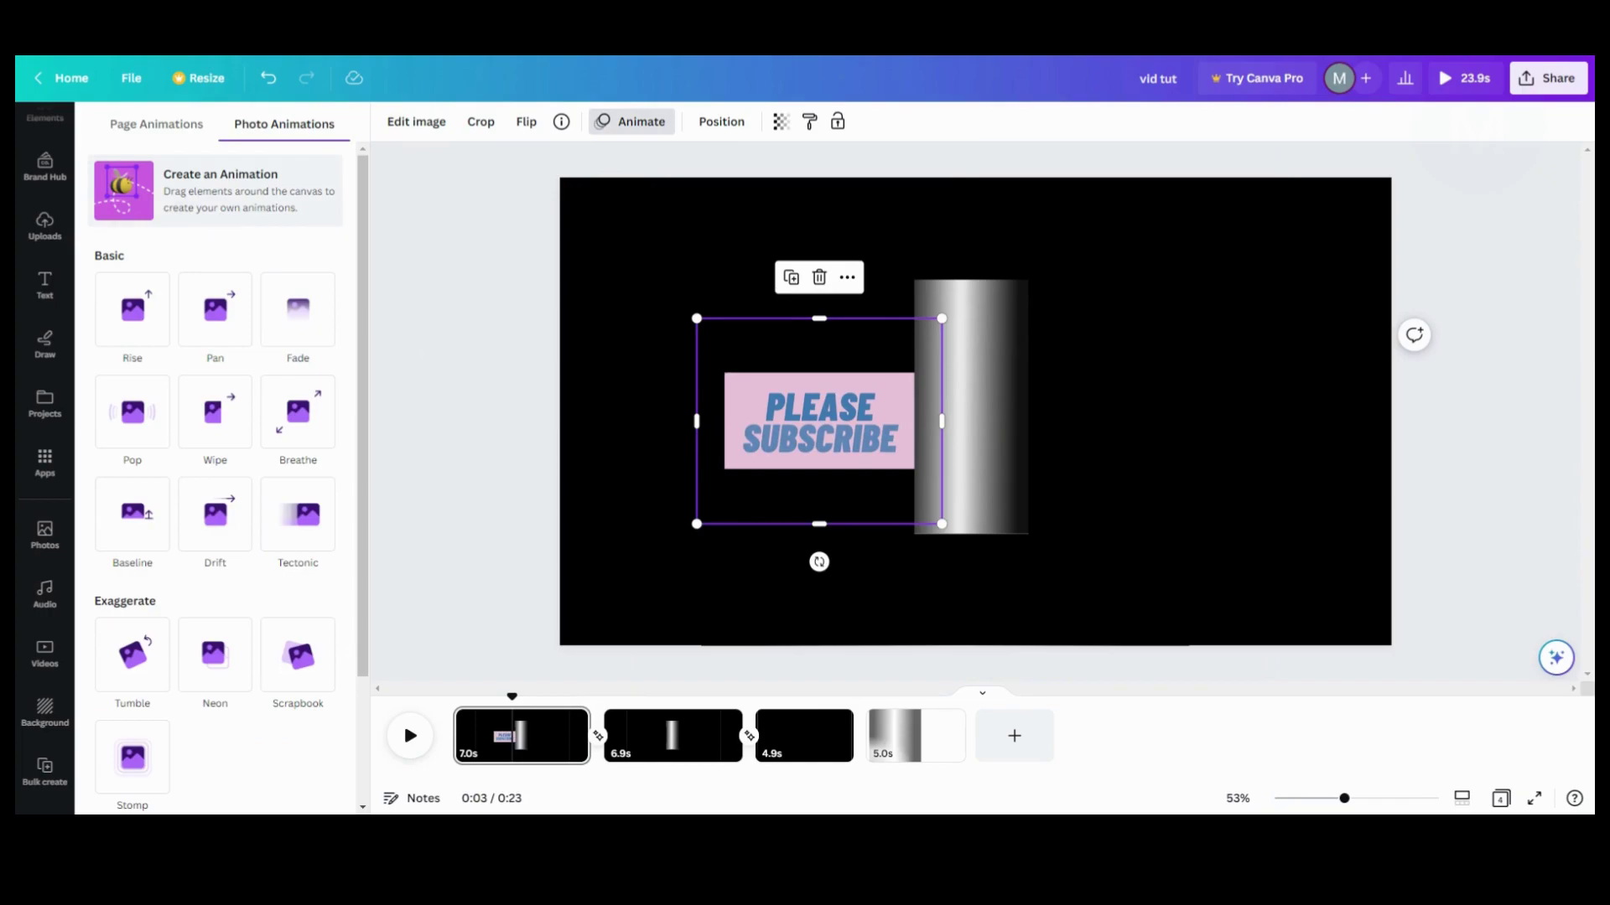
left_click(243, 197)
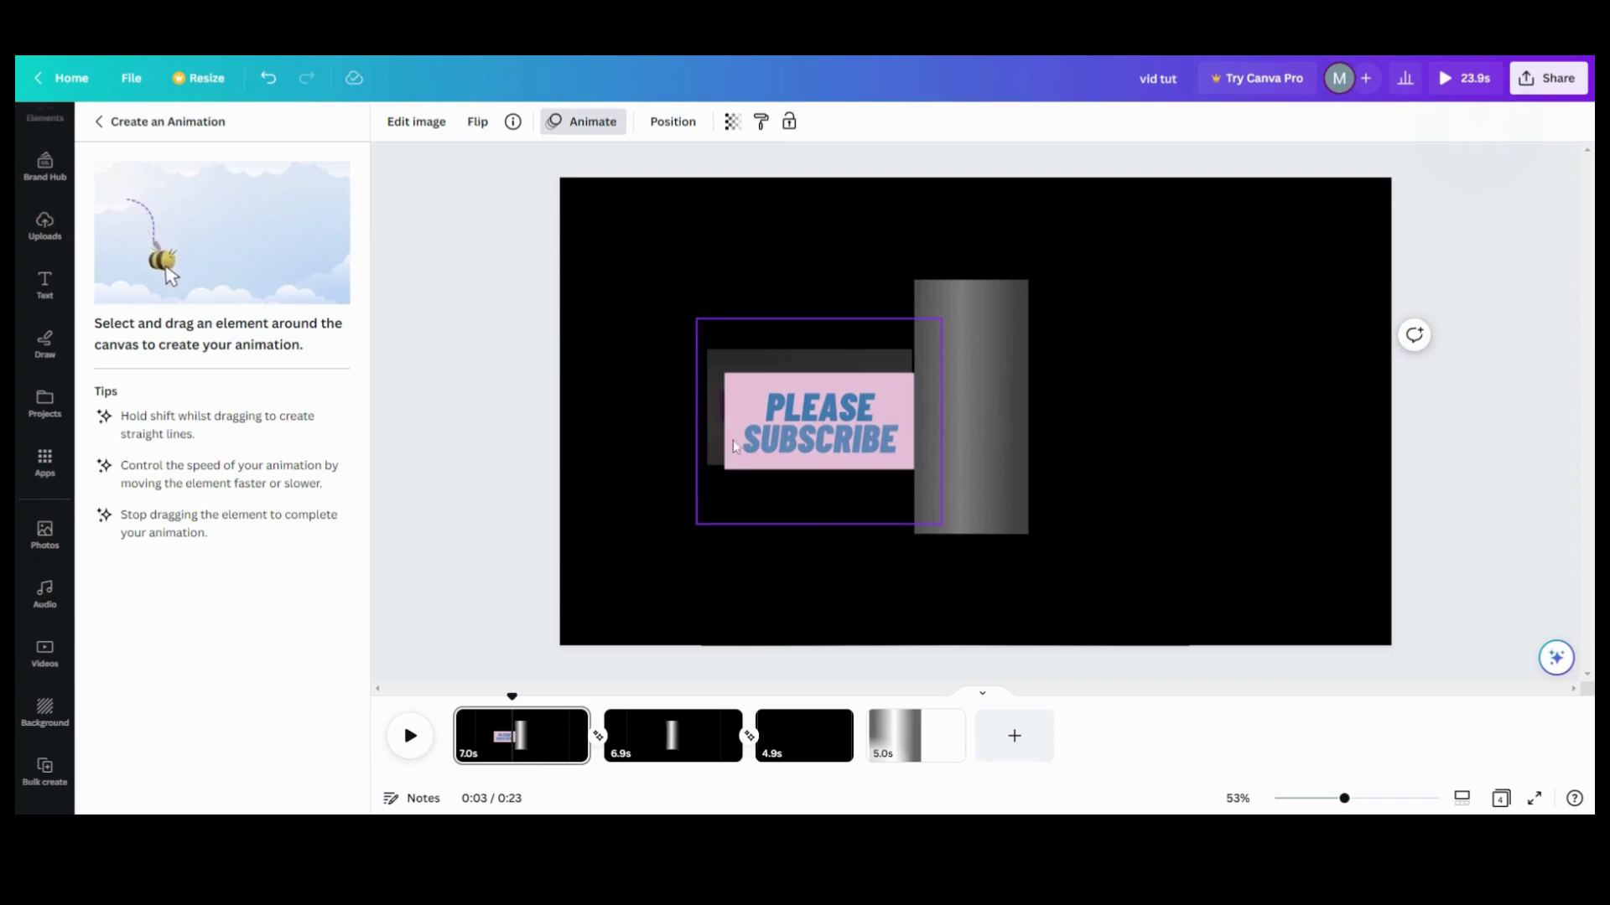
left_click_drag(743, 442, 866, 435)
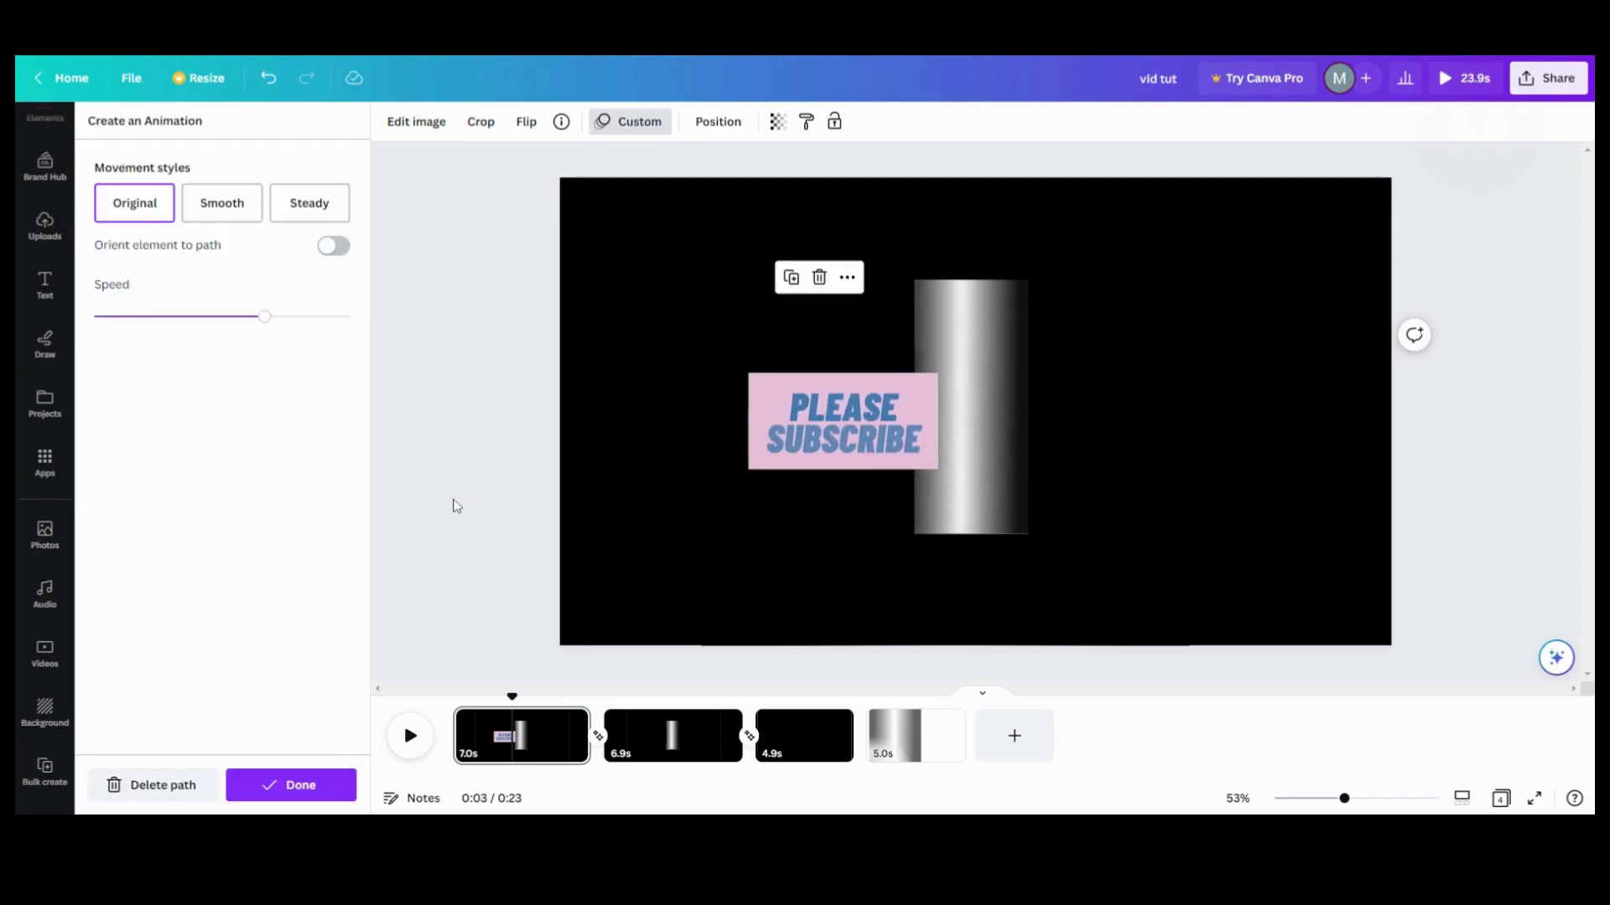
left_click(283, 210)
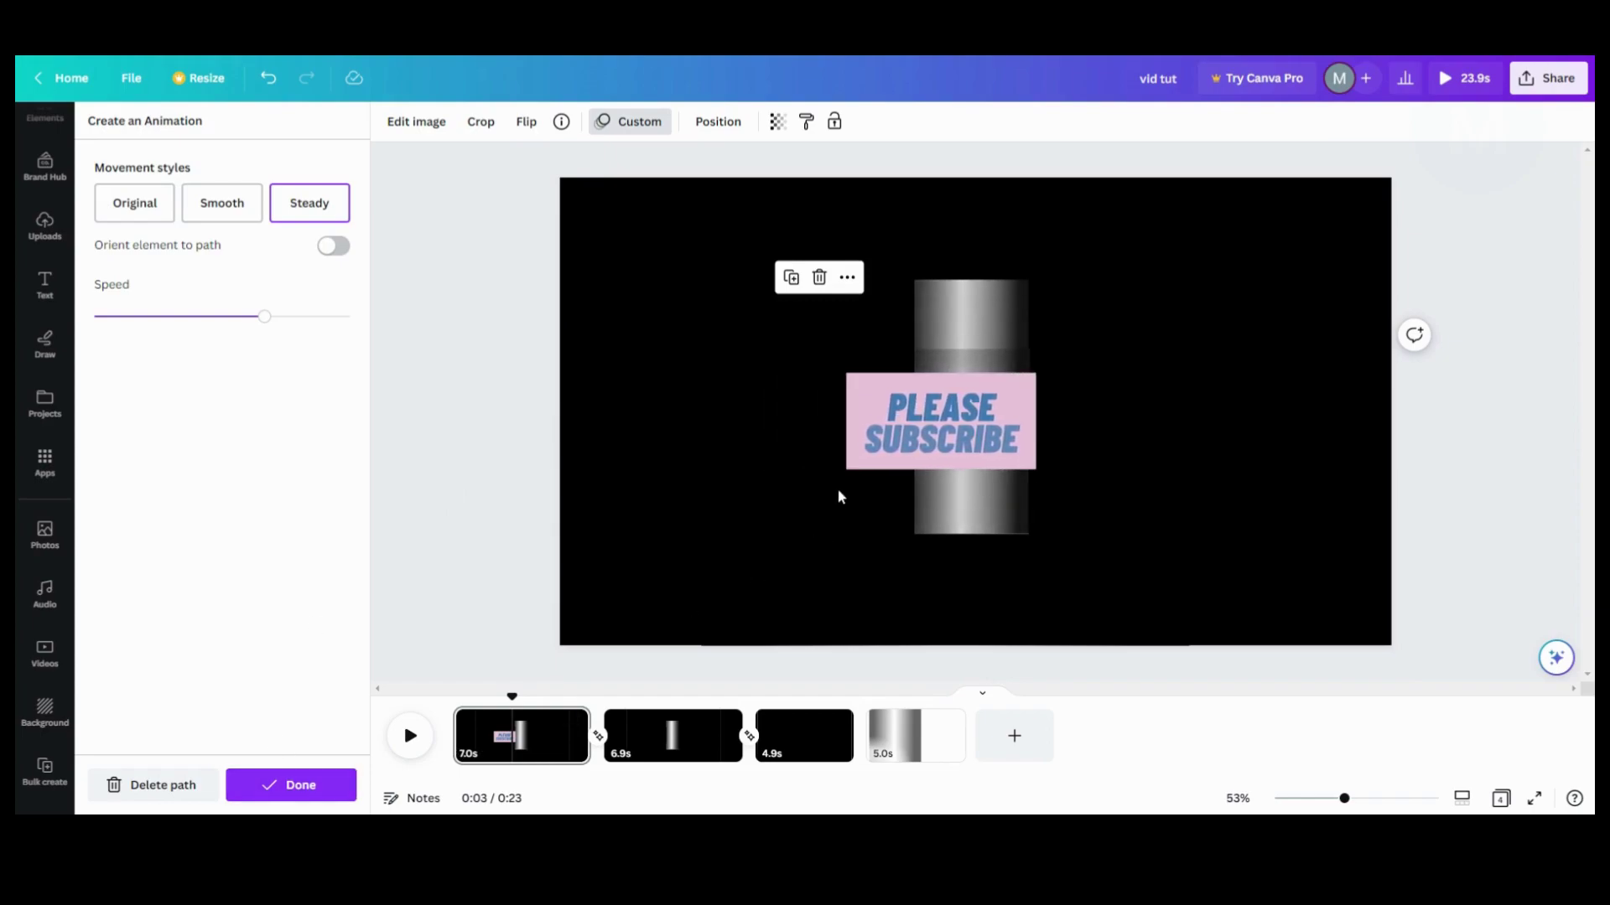
left_click(297, 785)
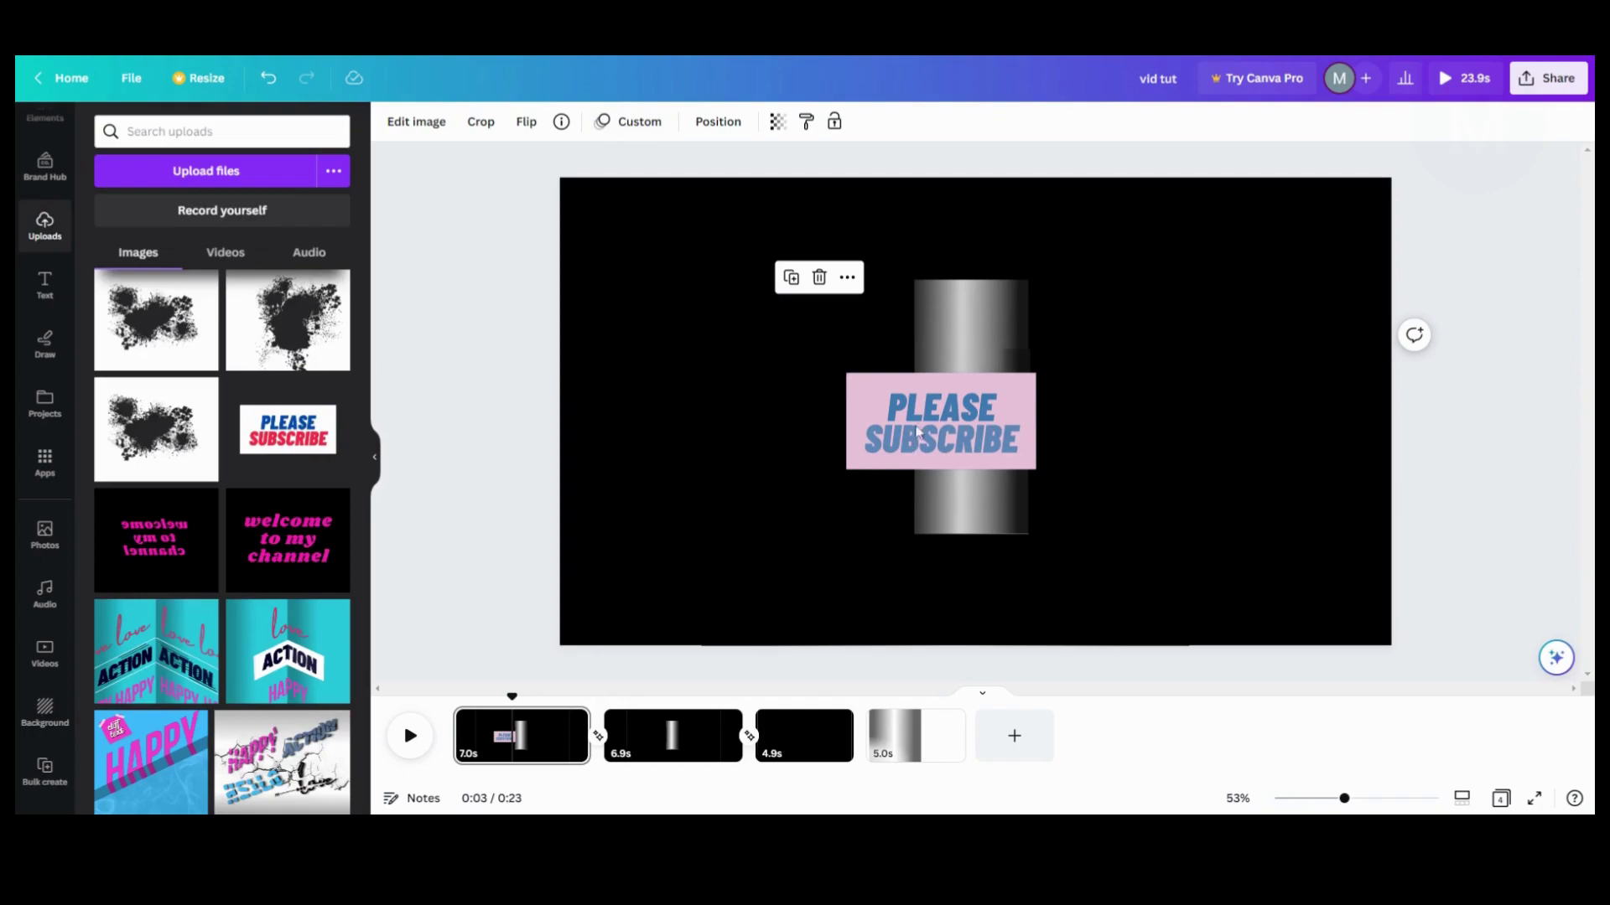
Step: Raise the PLEASE SUBSCRIBE image slightly and move its layer below the black masks and cylinder fades, directly above the pink image layer
left_click_drag(861, 442, 863, 427)
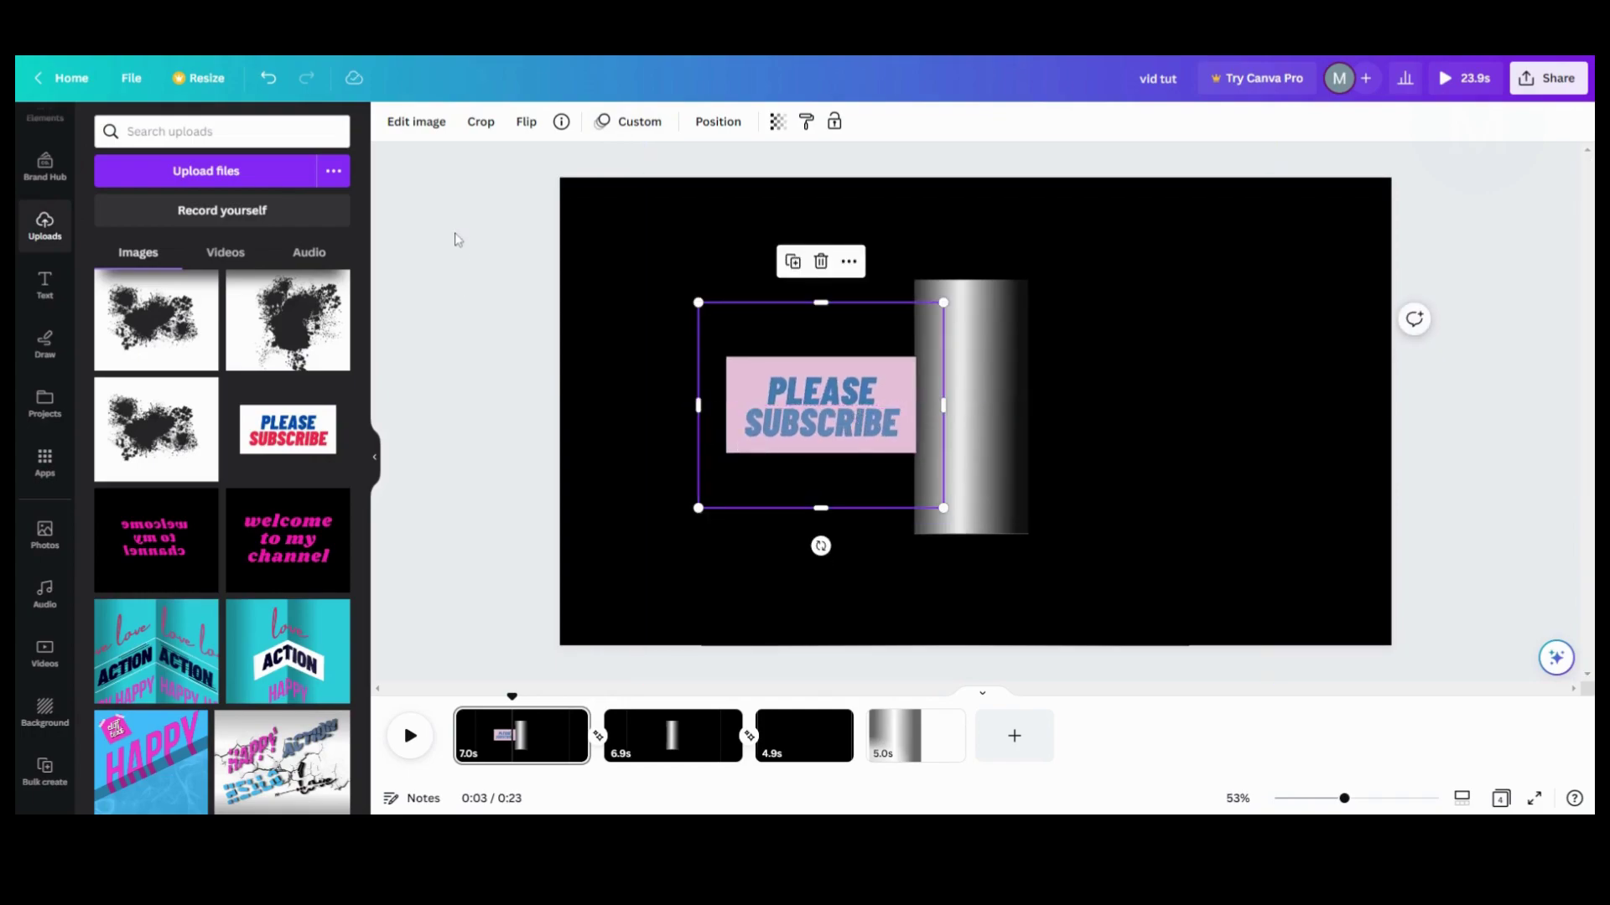
left_click(735, 126)
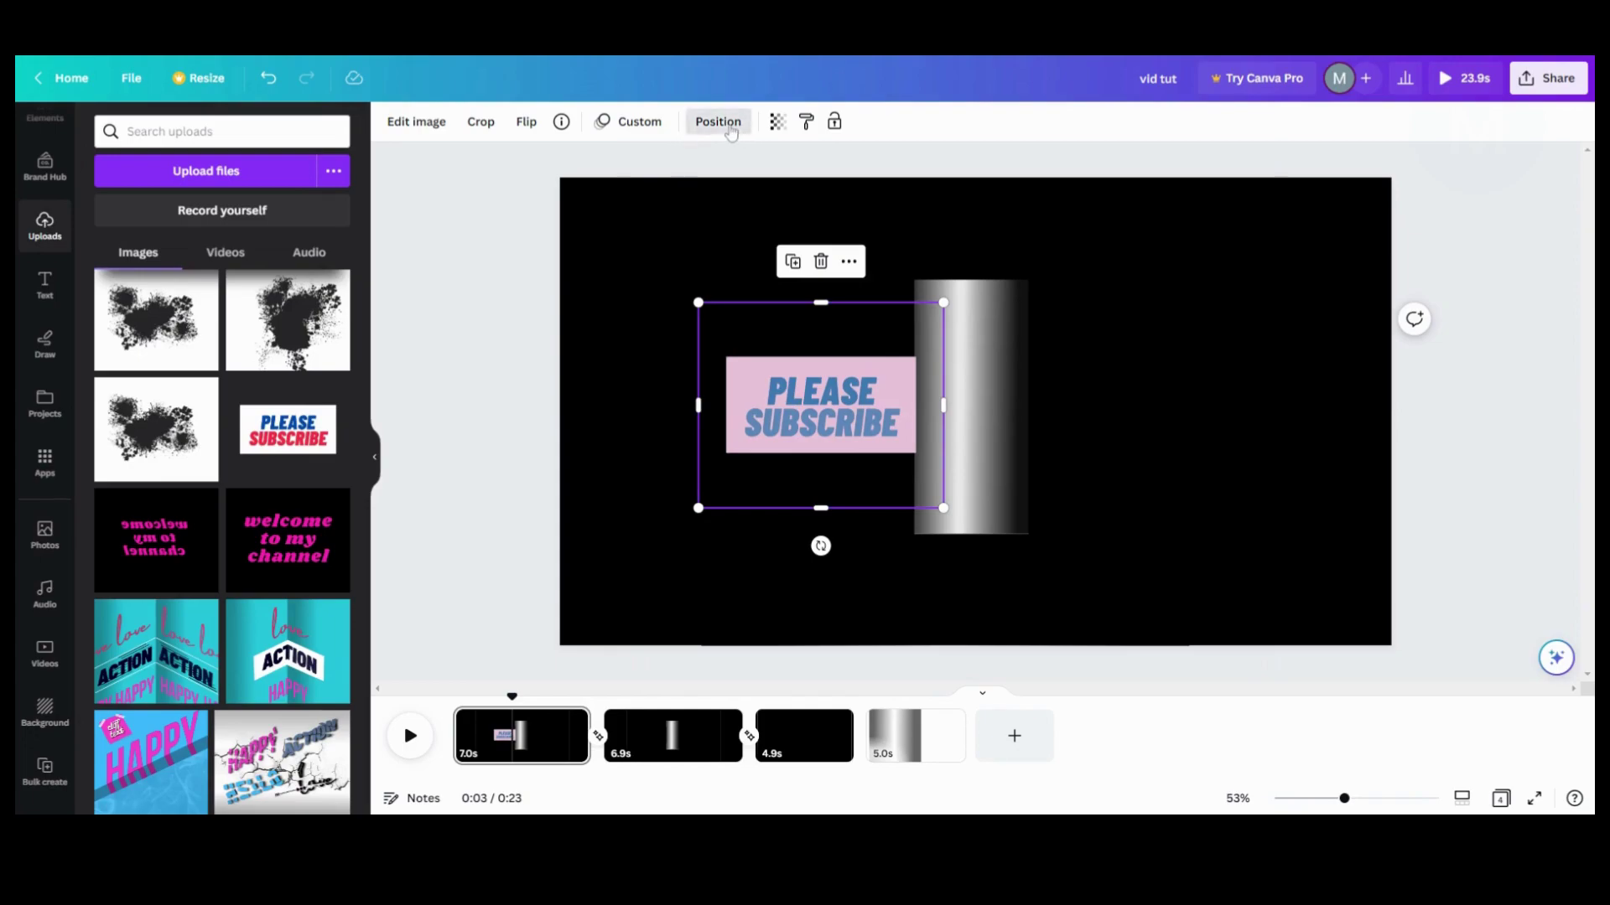
left_click_drag(224, 228, 230, 512)
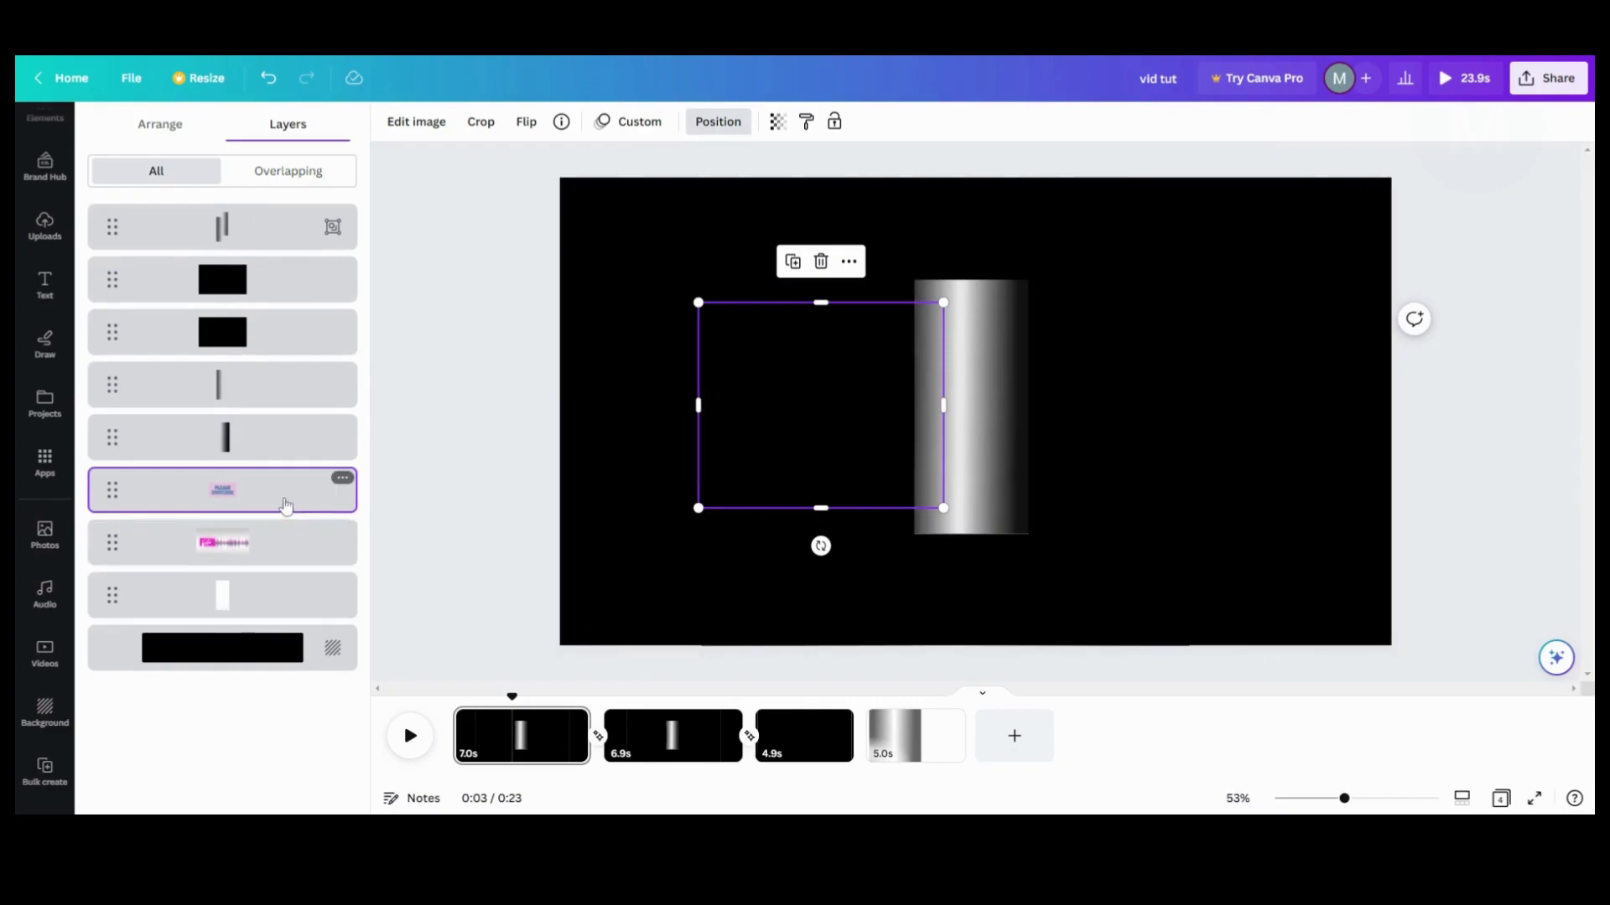
Step: Show the PLEASE SUBSCRIBE image's timing and trim its start to about 4 seconds into the first page
left_click(848, 263)
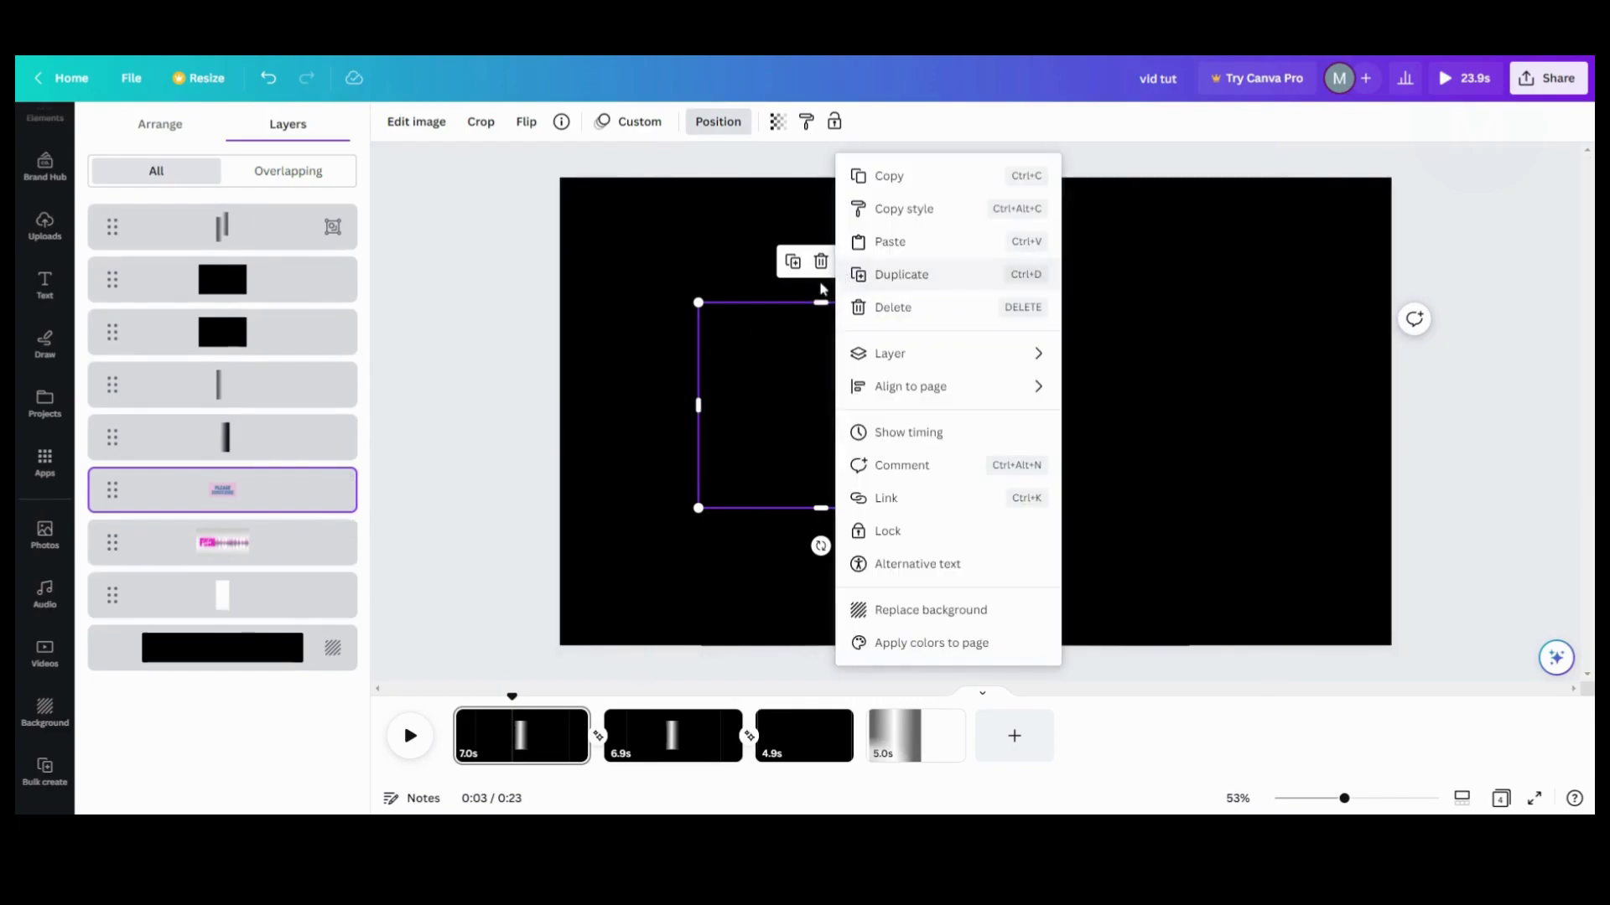
left_click(902, 433)
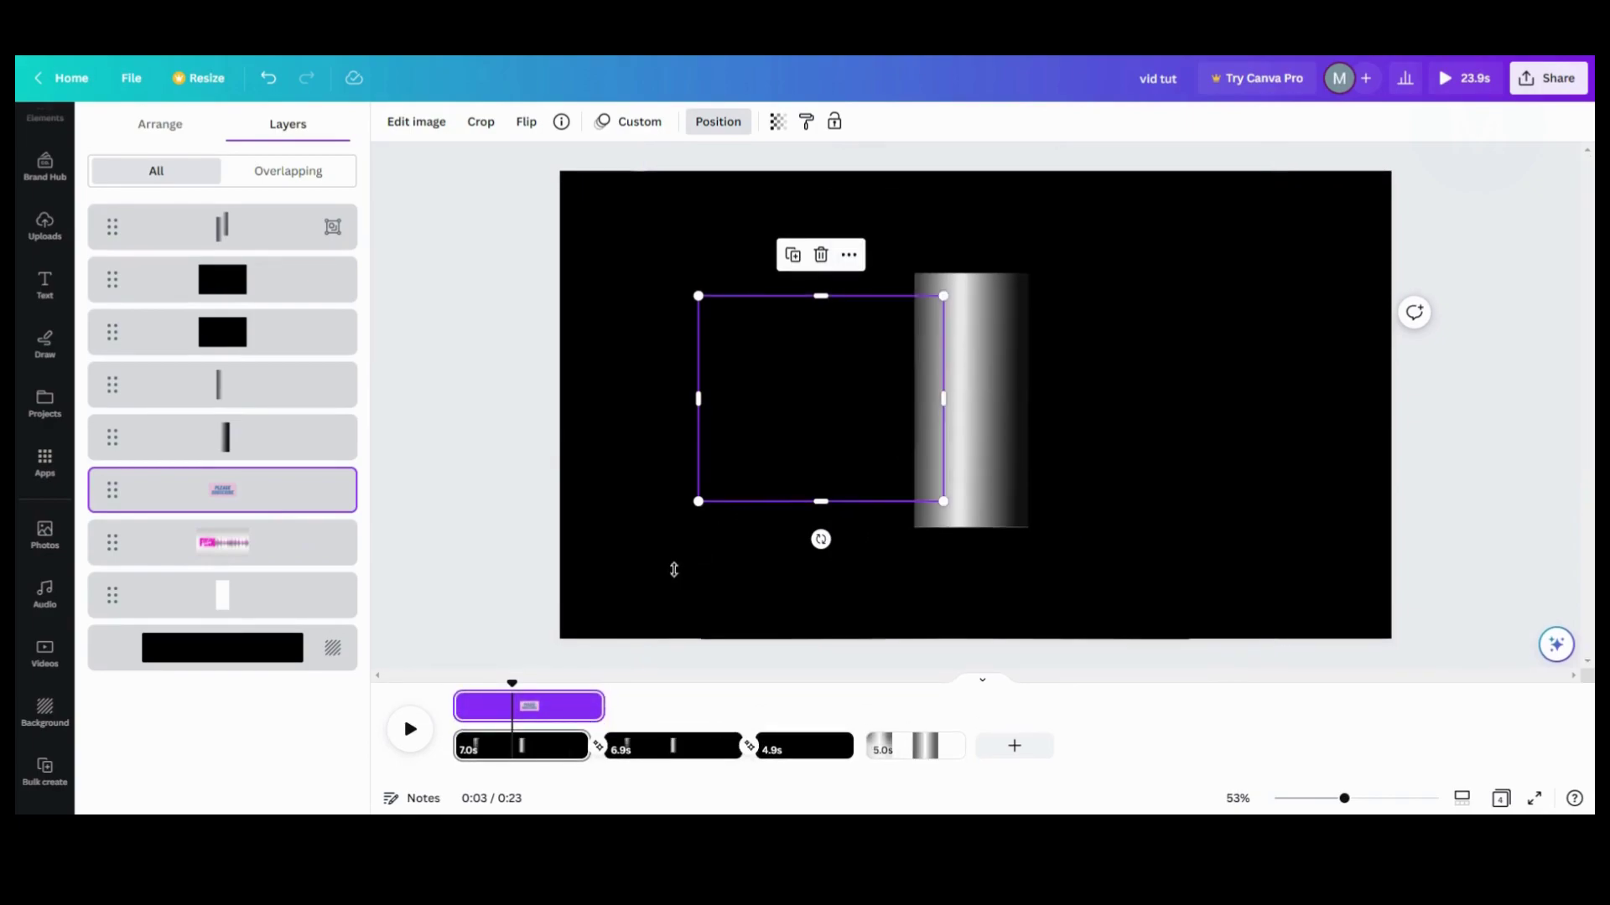
left_click_drag(457, 707, 550, 702)
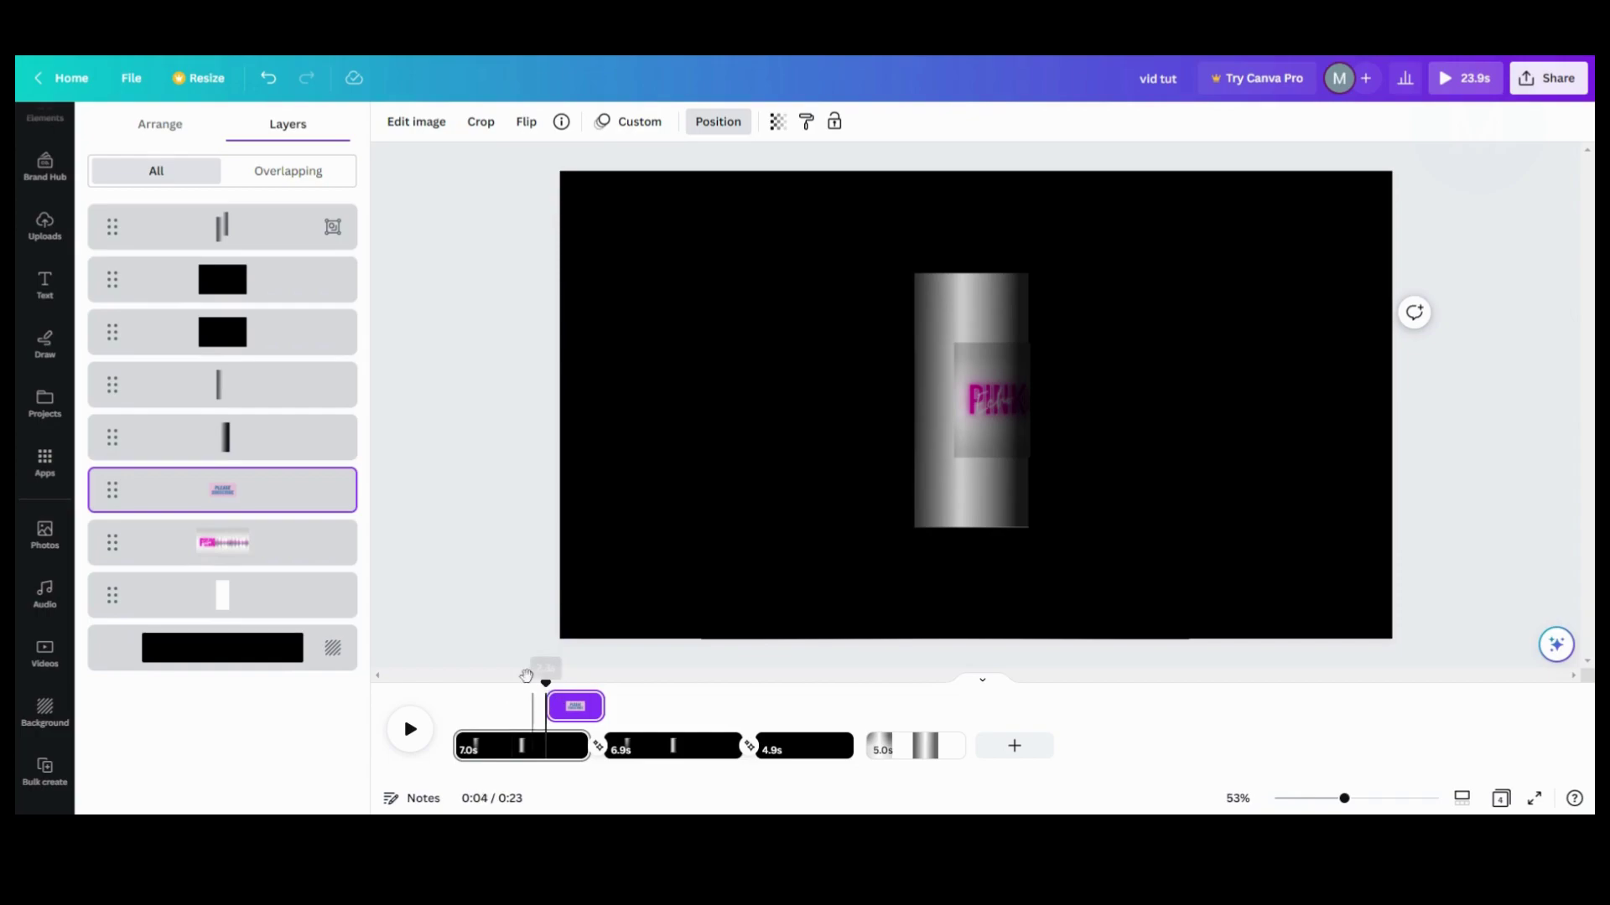
Step: Play the video from the beginning of the first page twice to check the image sequence
left_click(460, 748)
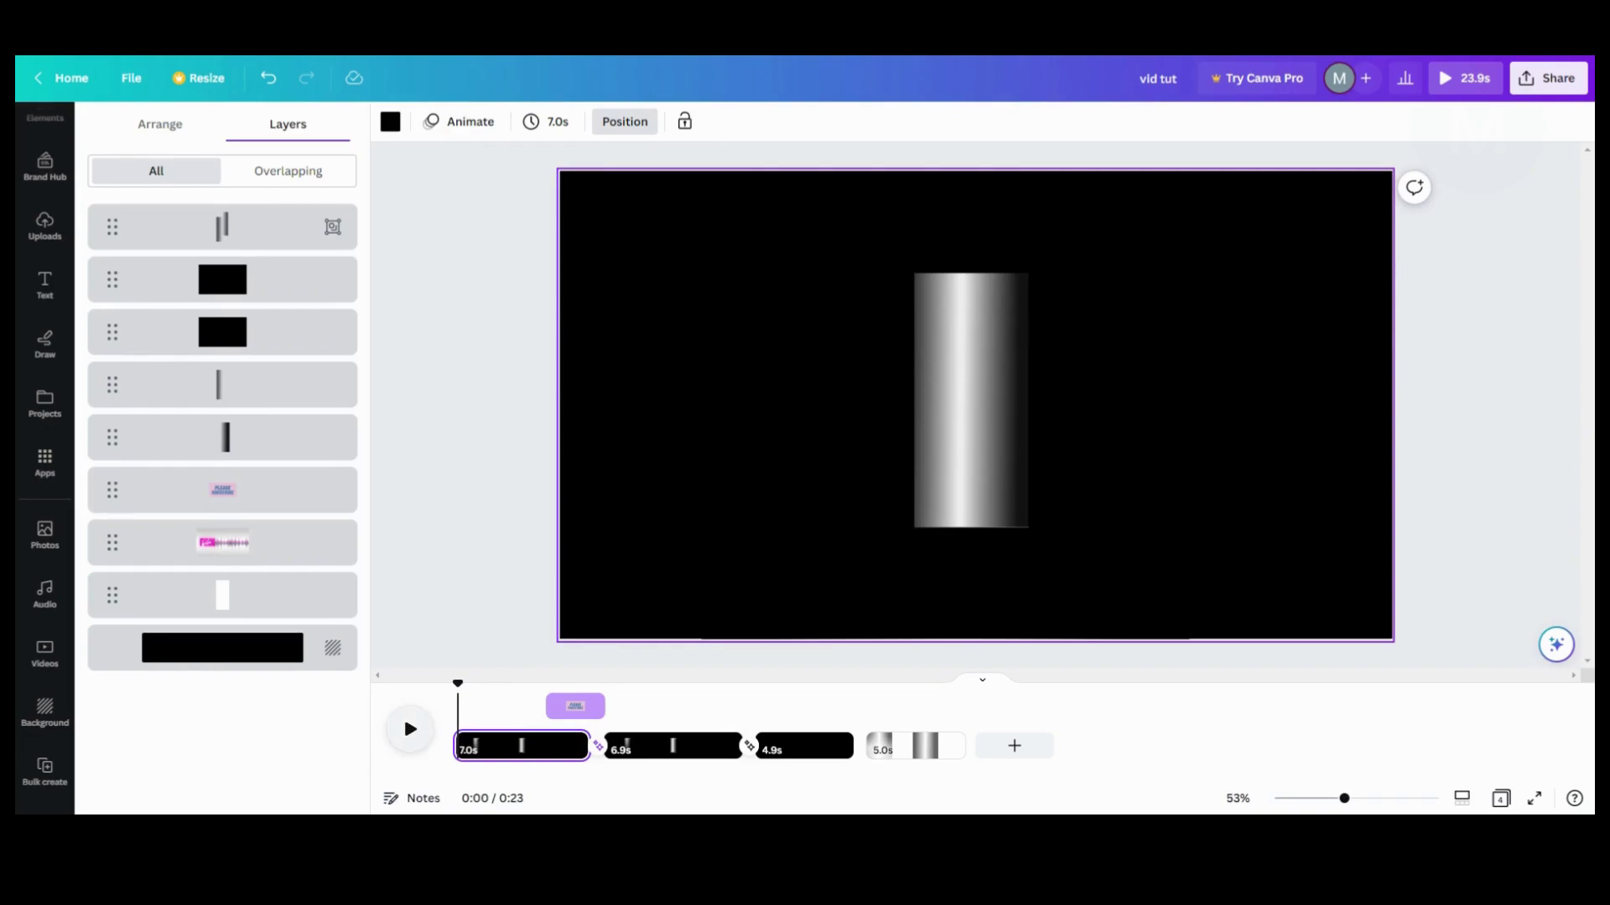
left_click(429, 741)
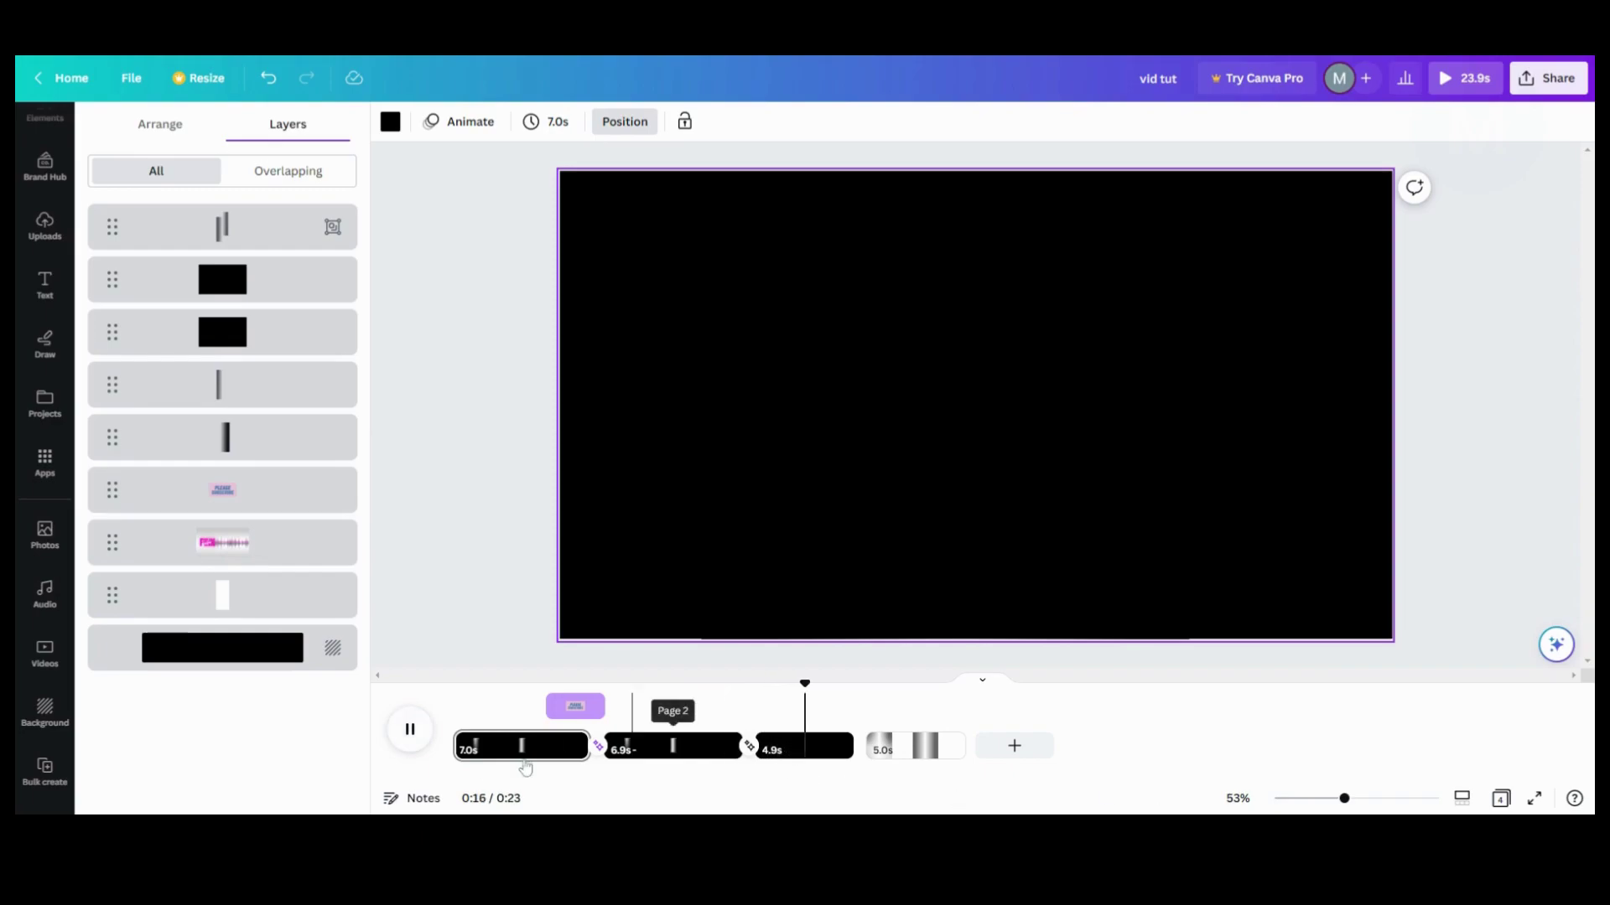
left_click(722, 754)
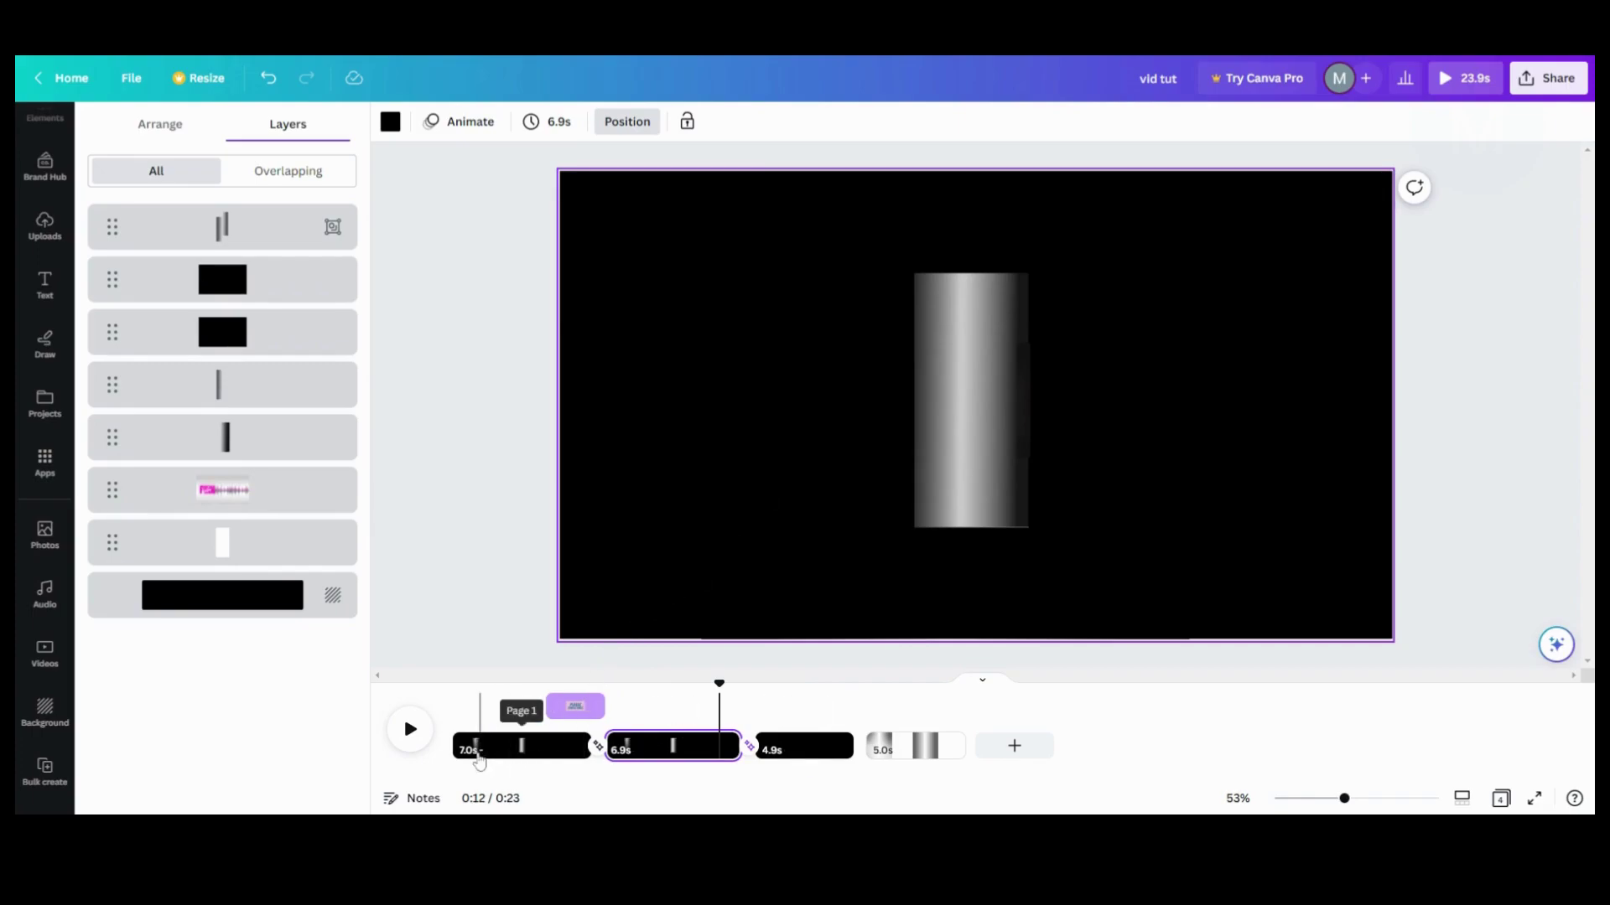
left_click(479, 759)
left_click(415, 738)
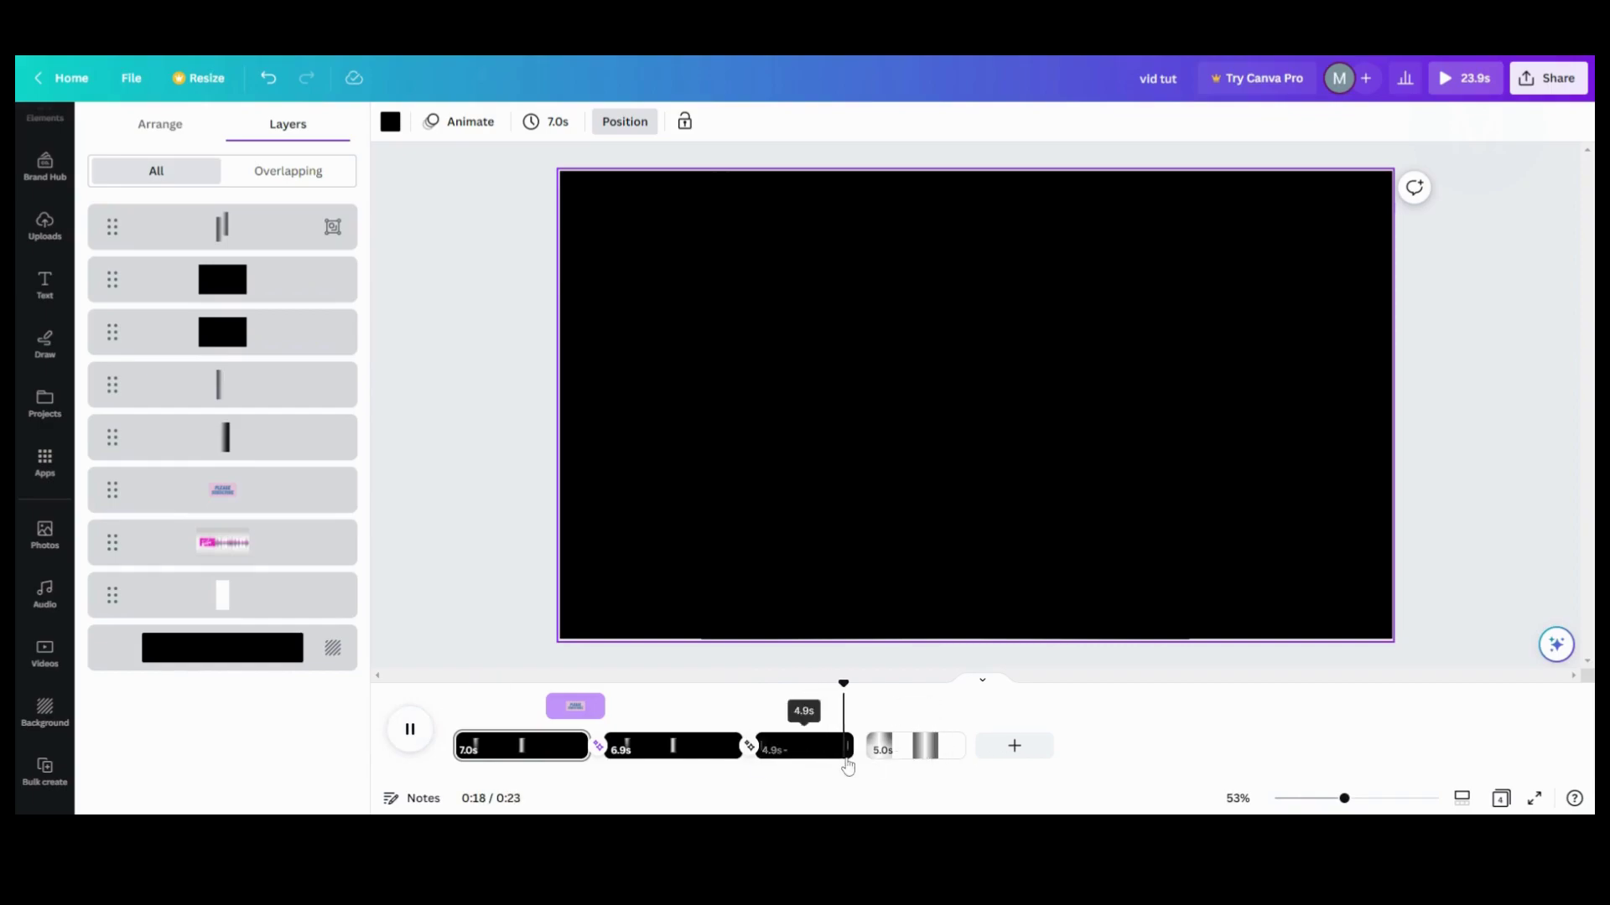
Step: Hide the timing track of the PLEASE SUBSCRIBE image
left_click(559, 704)
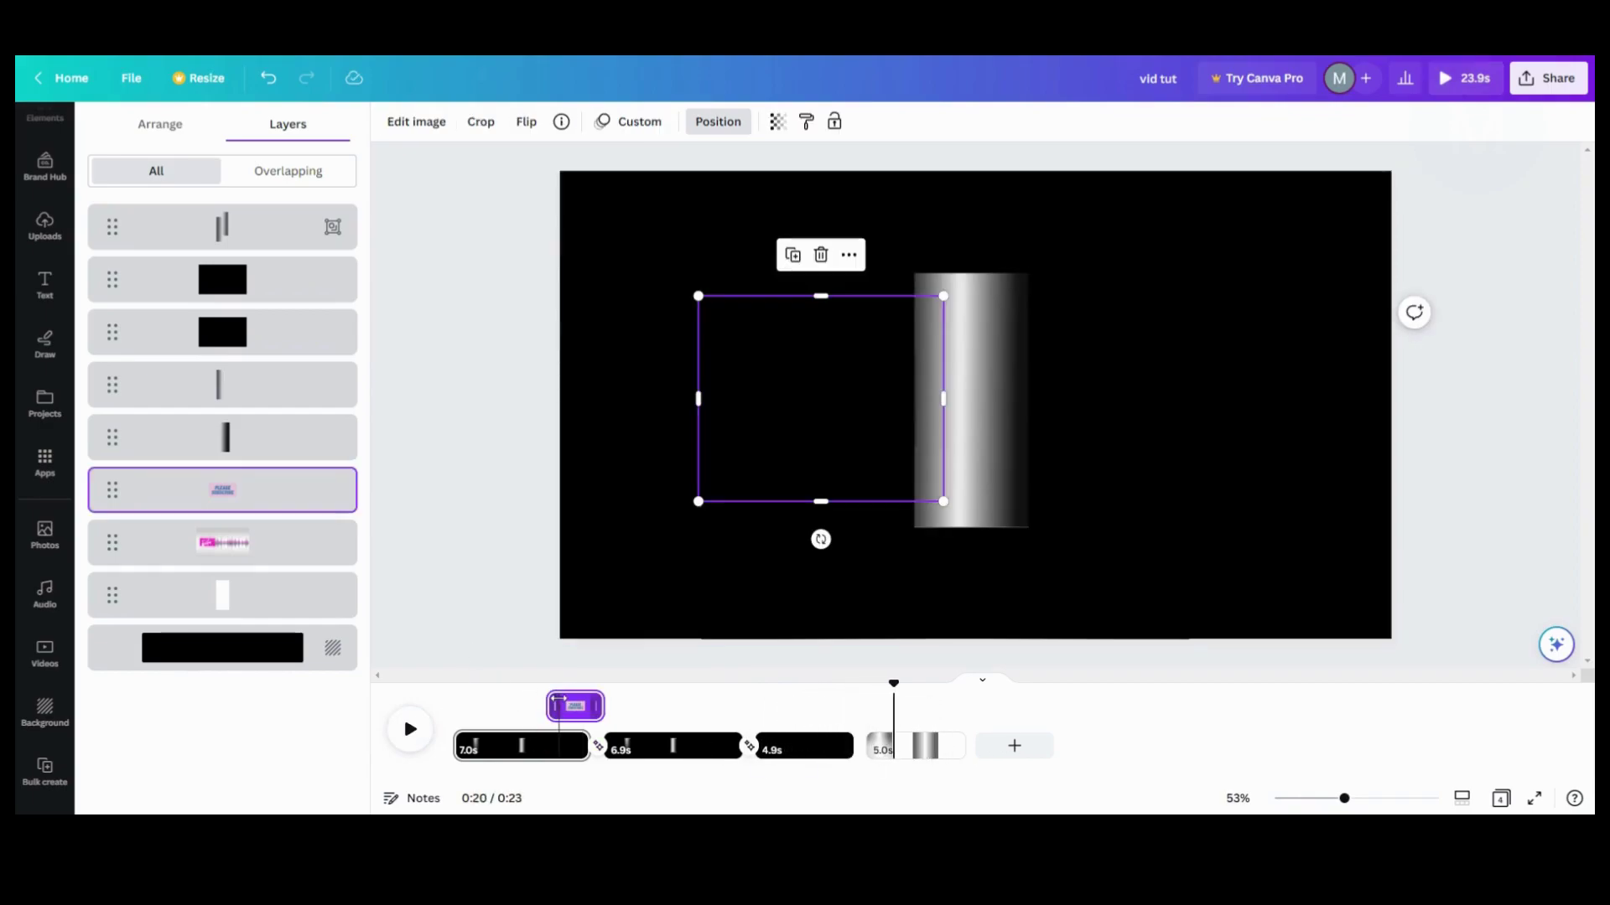
left_click(848, 254)
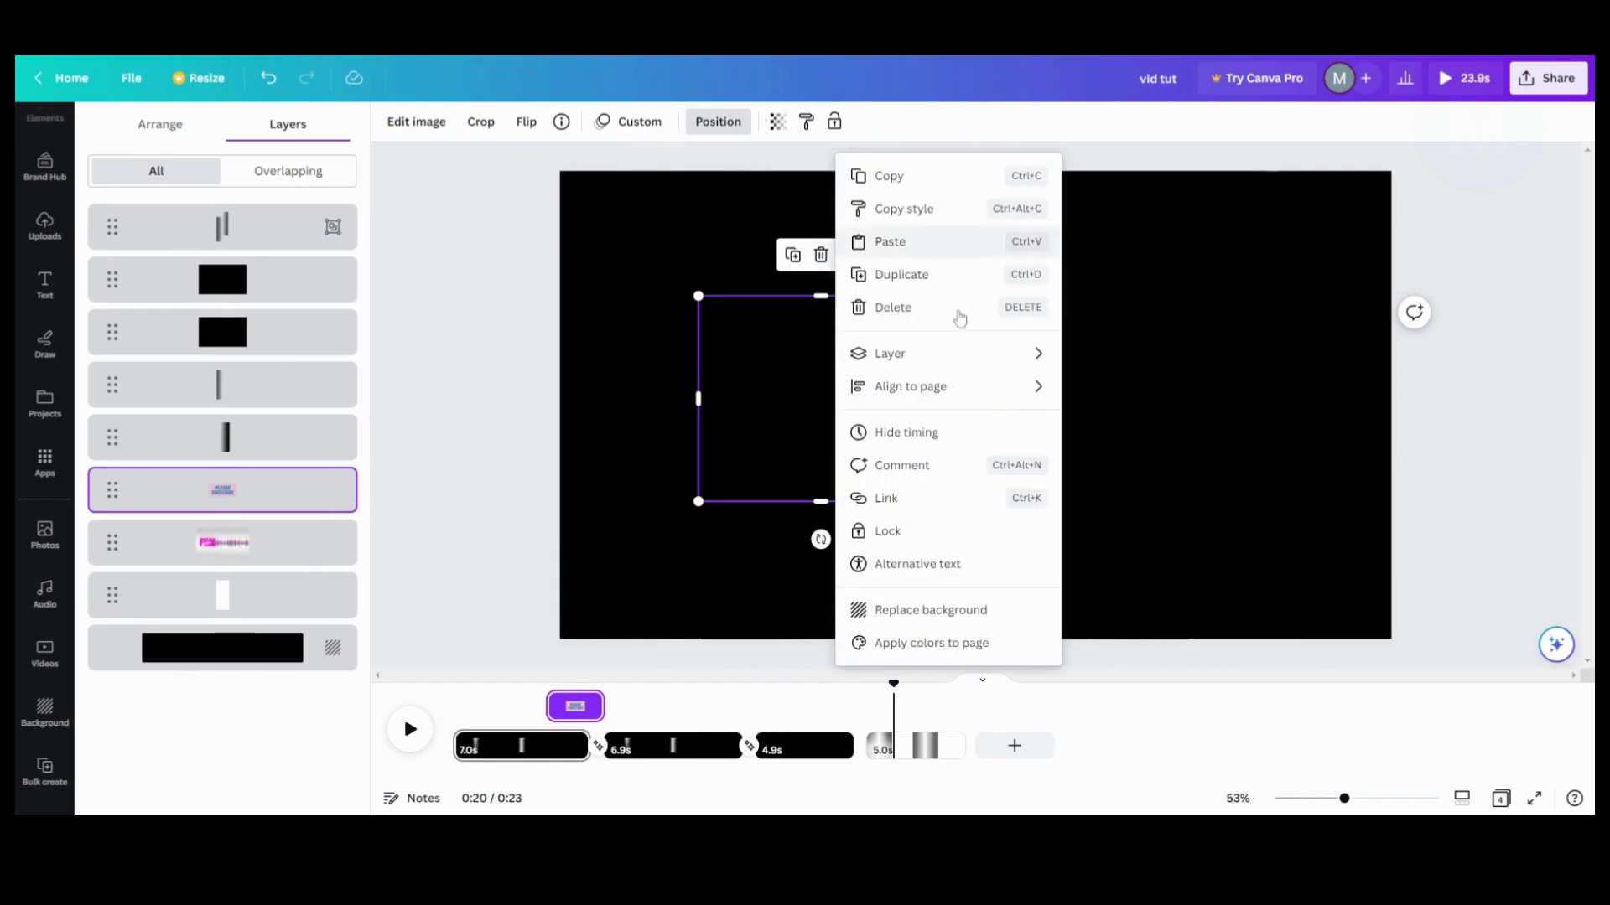
left_click(975, 431)
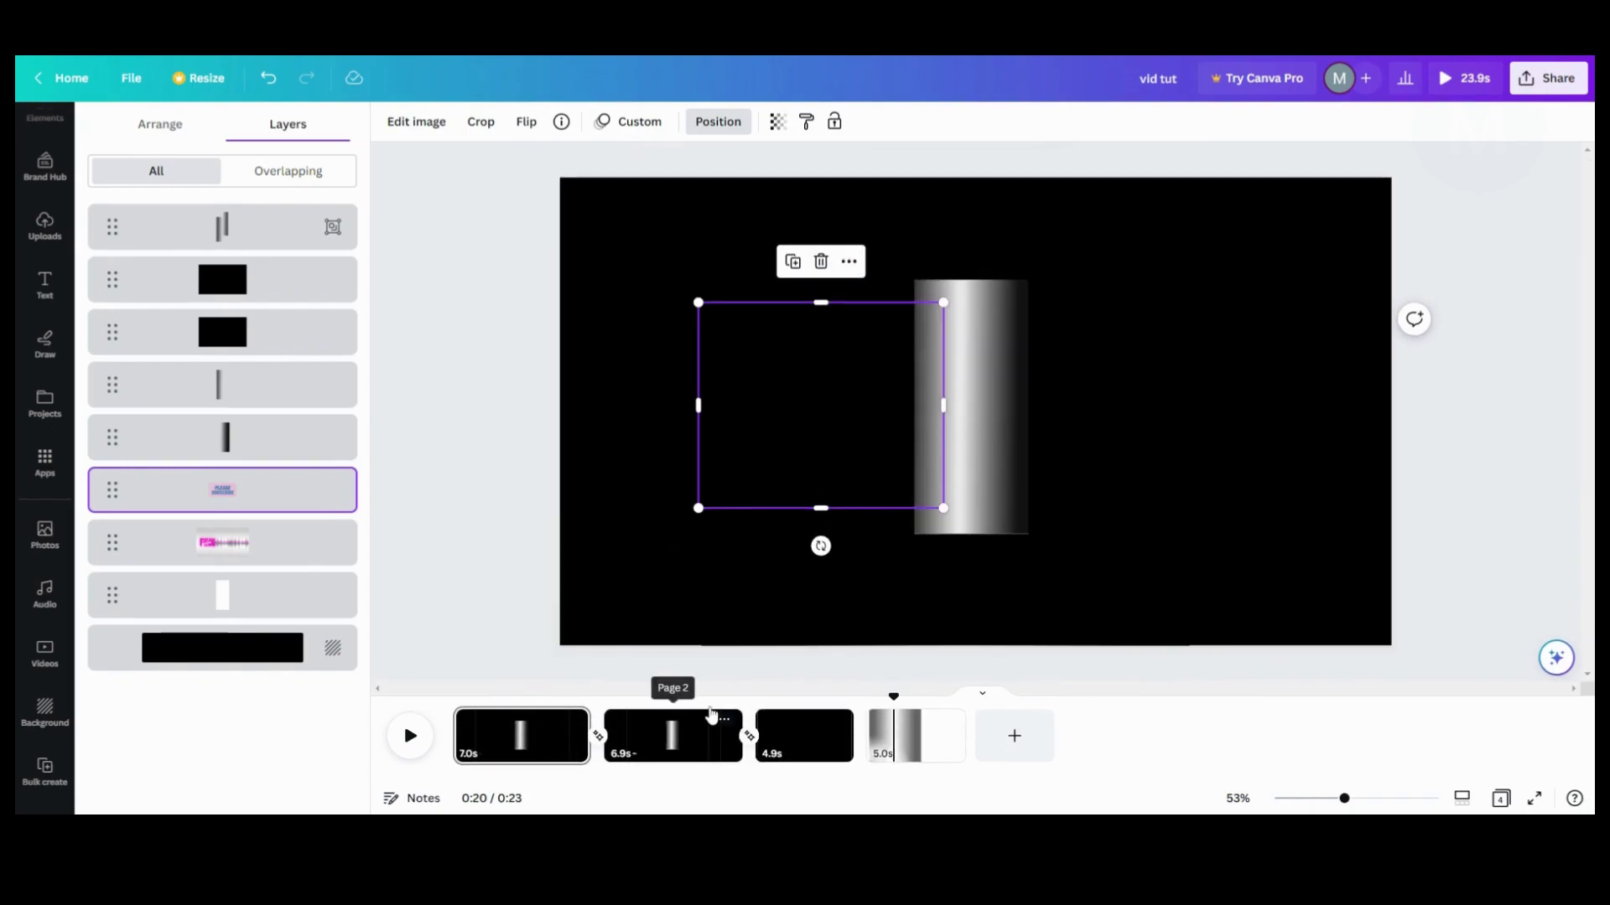
Step: Delete the three pages that follow the first cylinder page
left_click(721, 721)
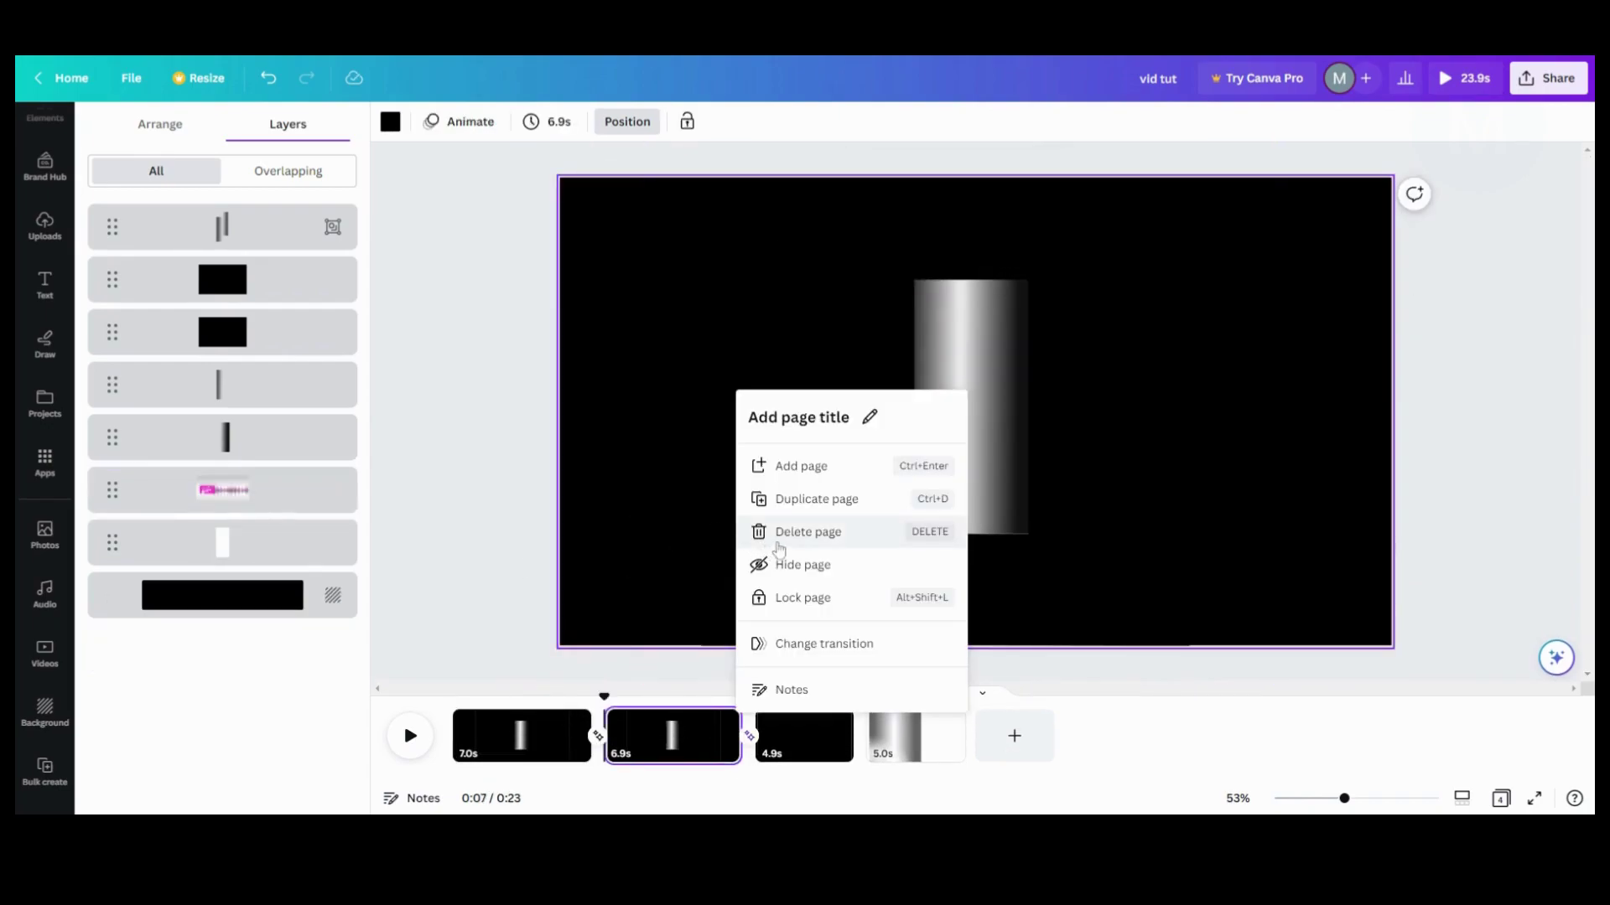
left_click(804, 531)
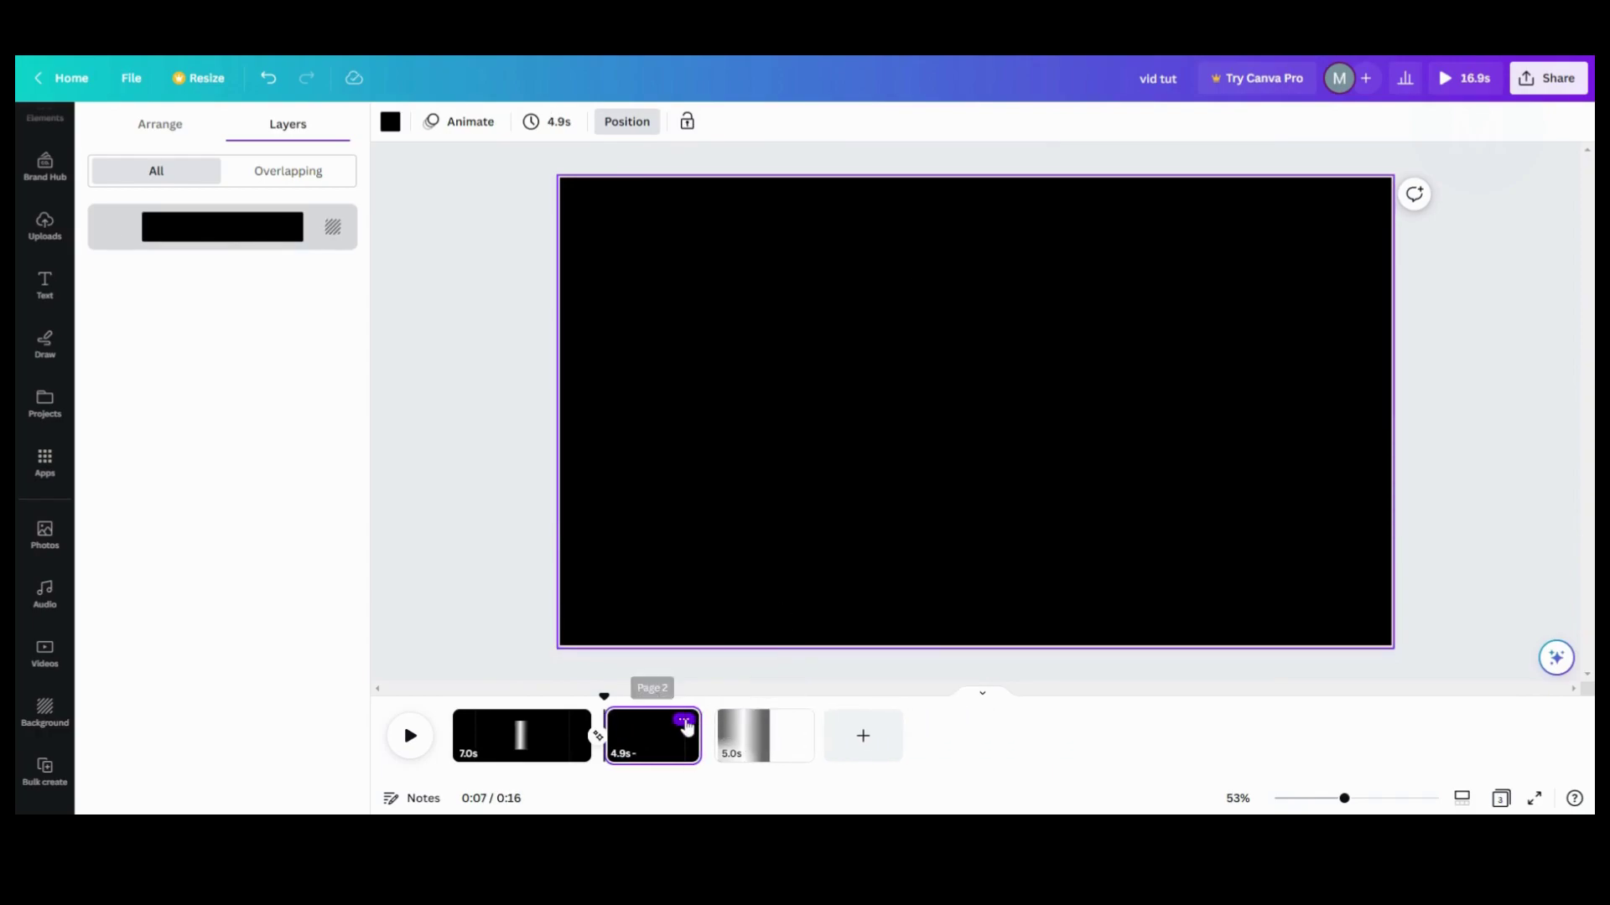
left_click(684, 723)
left_click(767, 528)
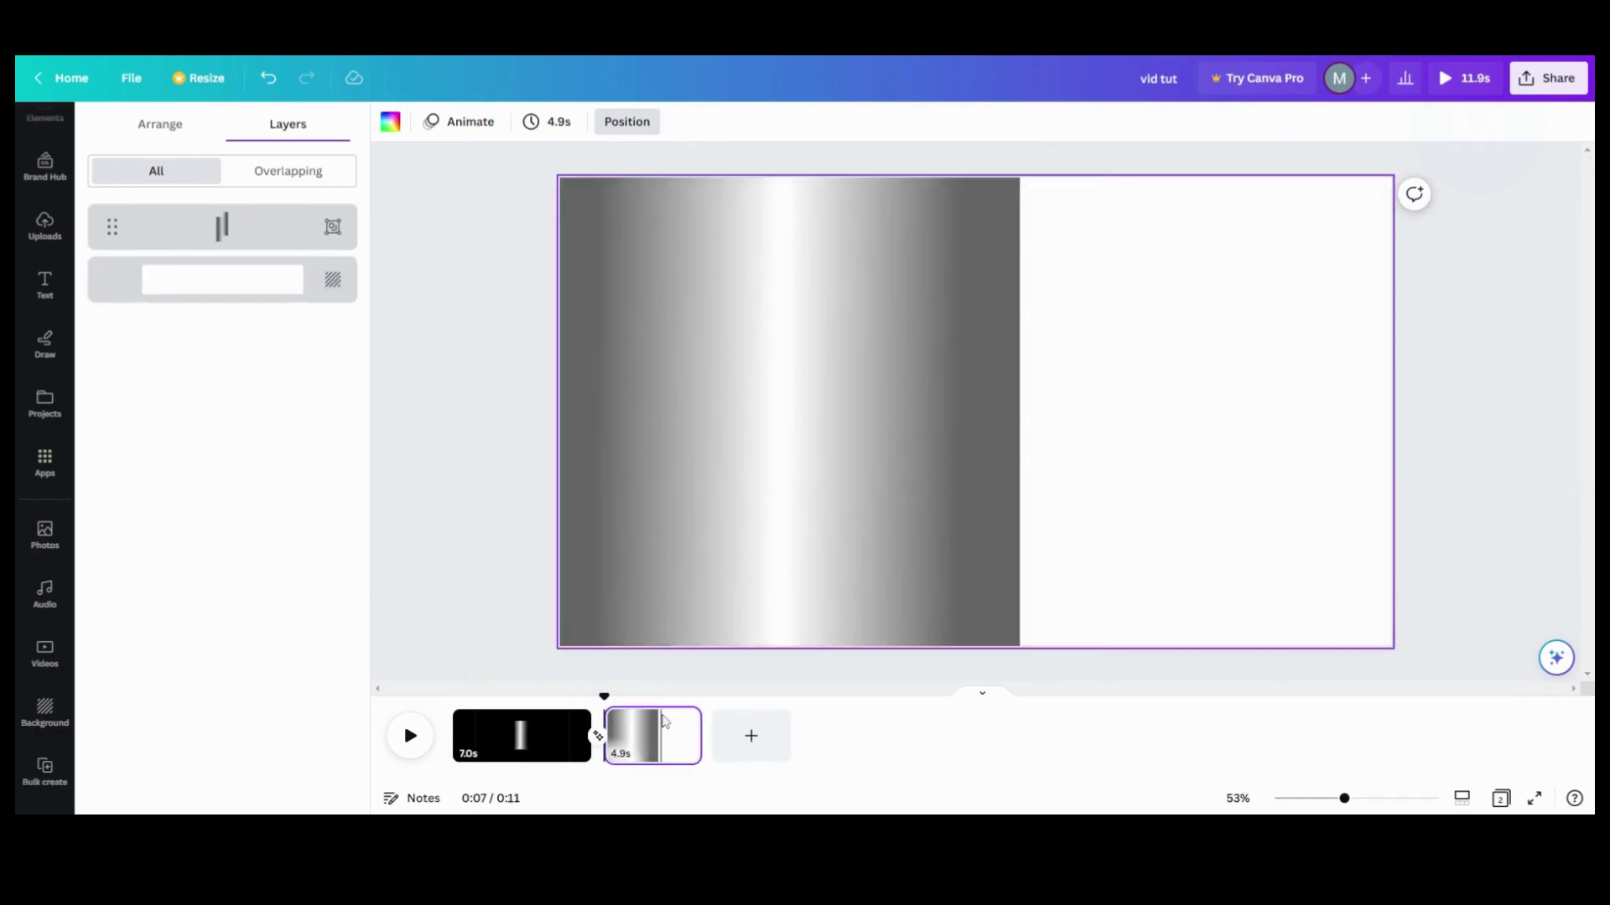
left_click(683, 719)
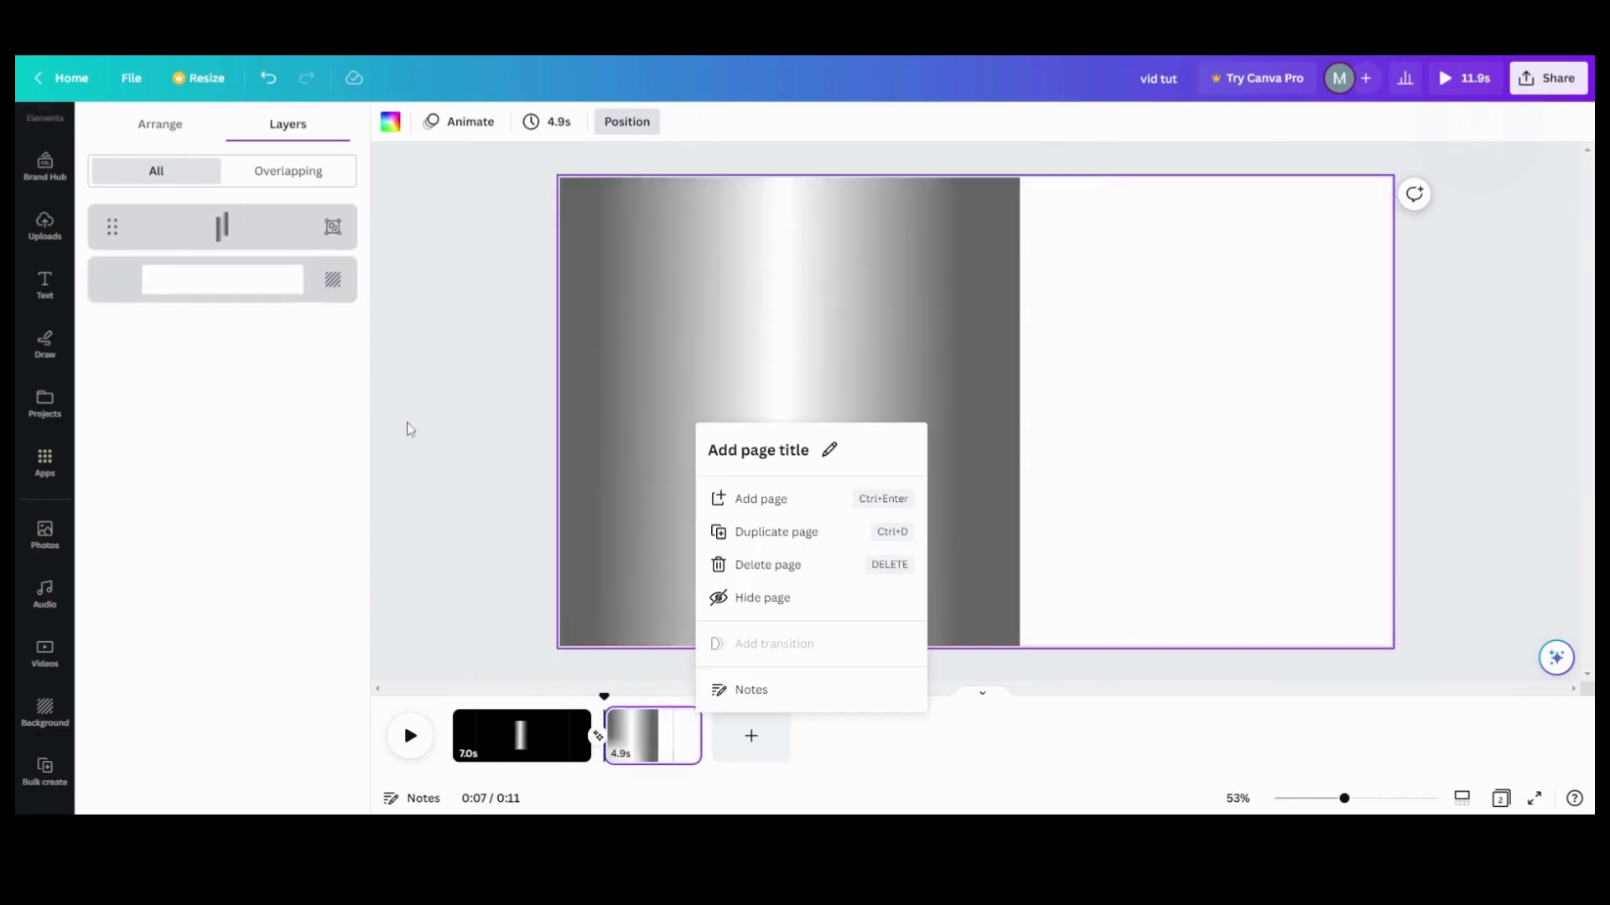
left_click(803, 565)
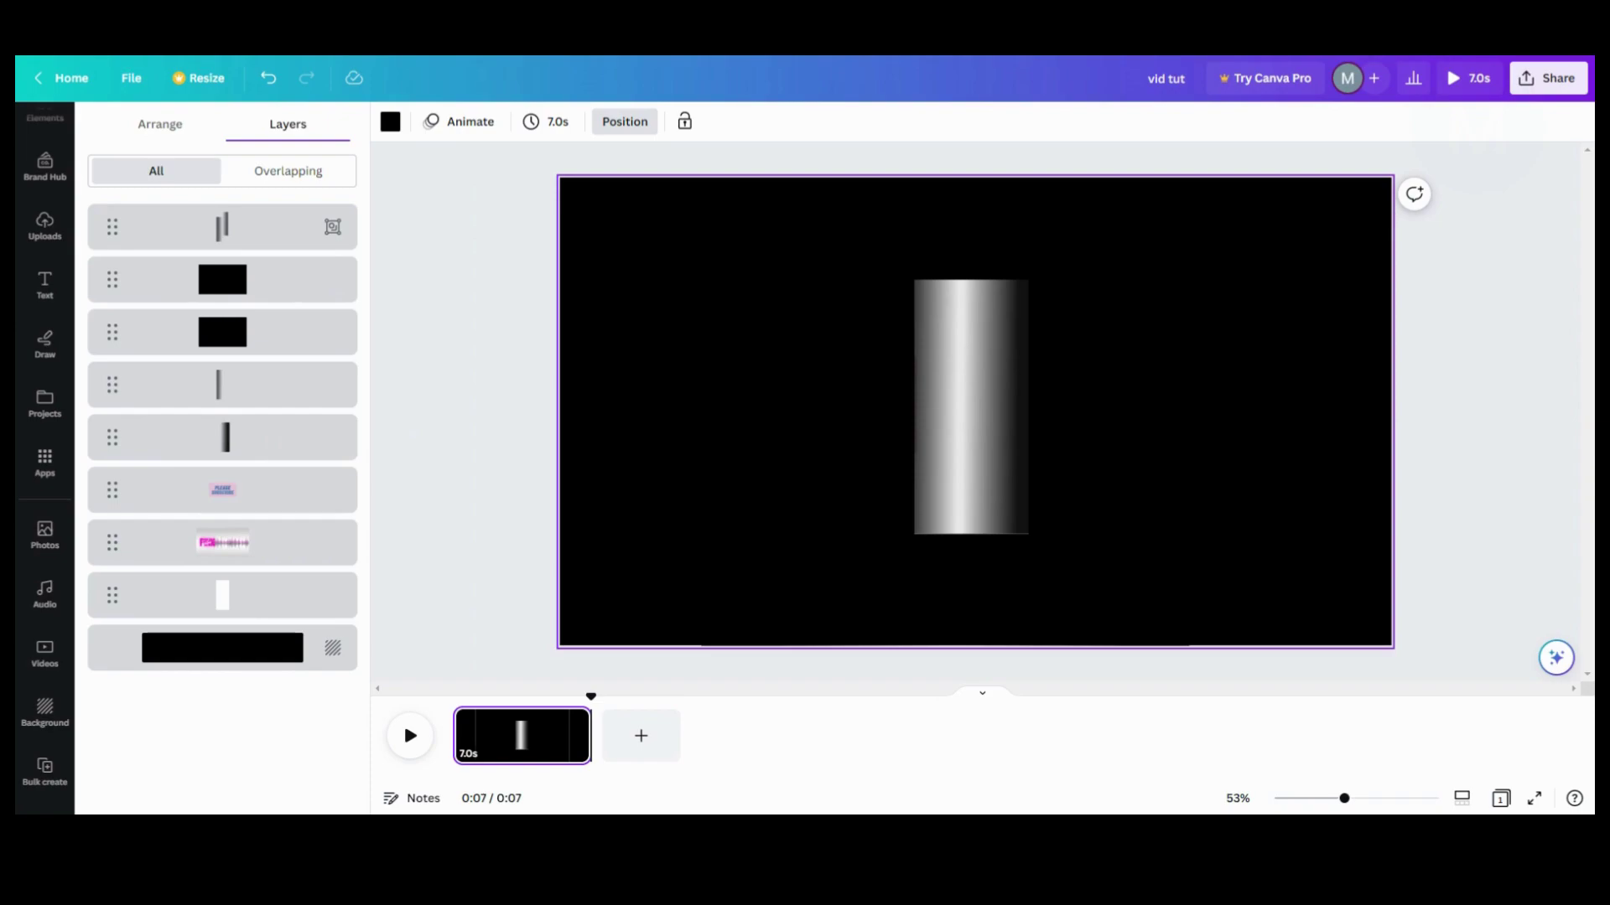
left_click(107, 721)
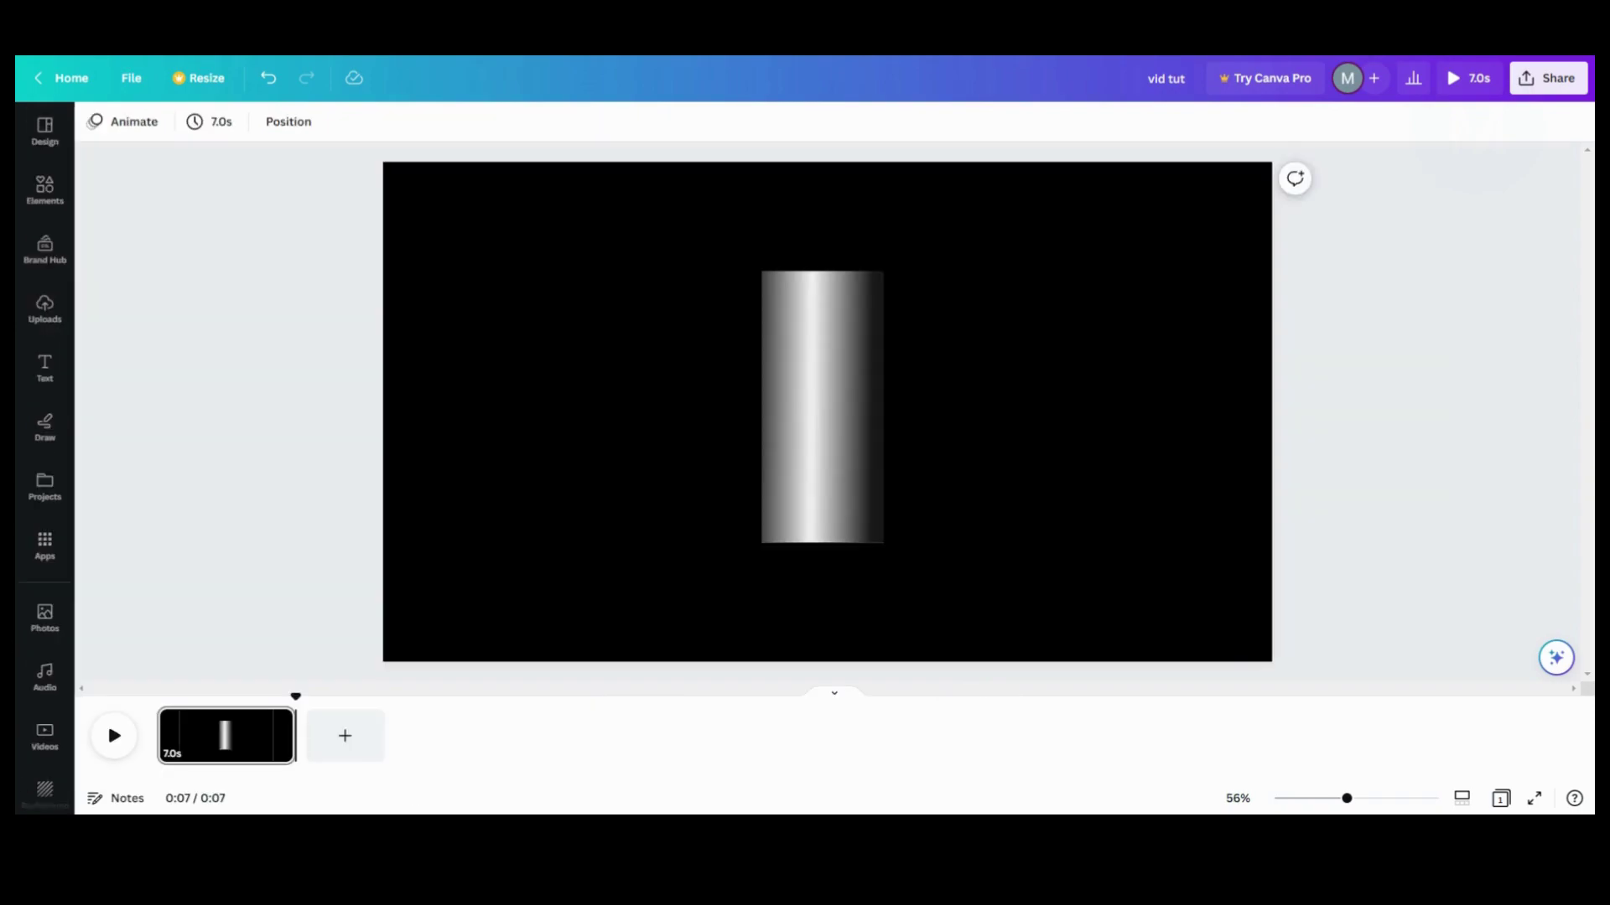